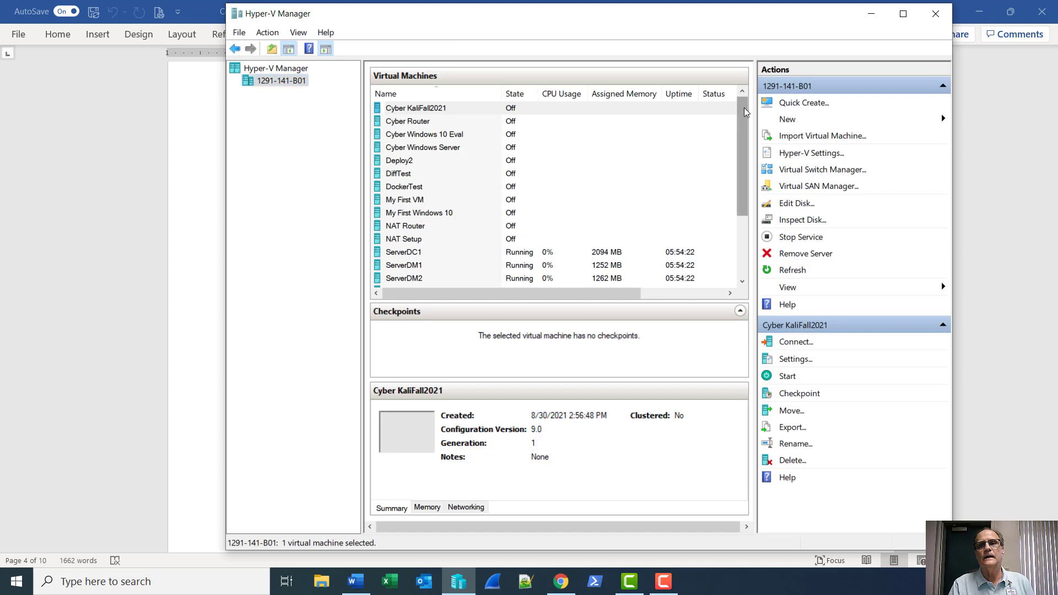
Start the ServerHyperV virtual machine and open its Virtual Machine Connection console.
scroll(596, 189, "down", 3)
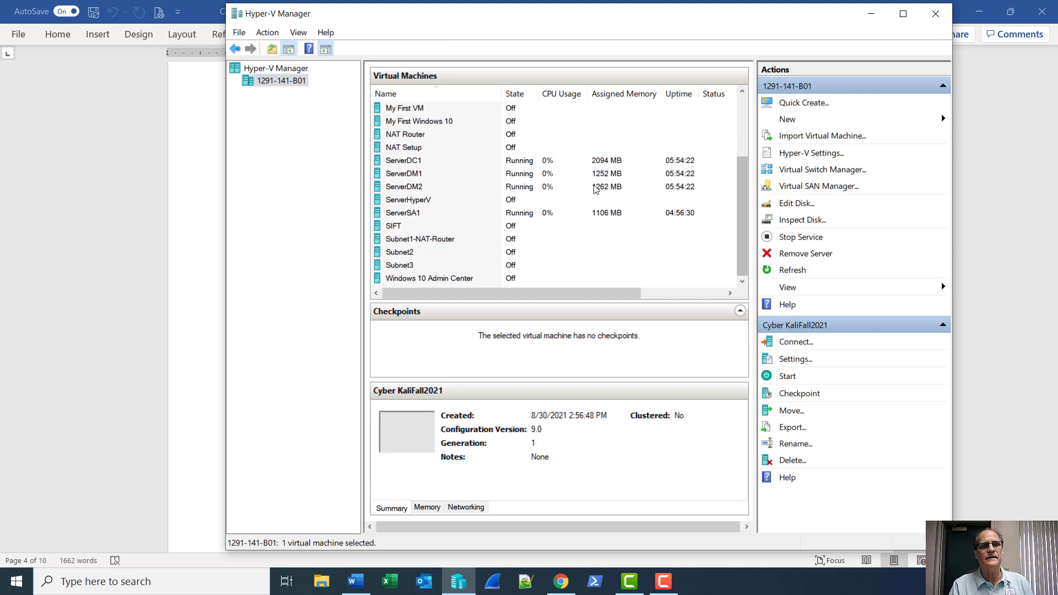
right_click(441, 203)
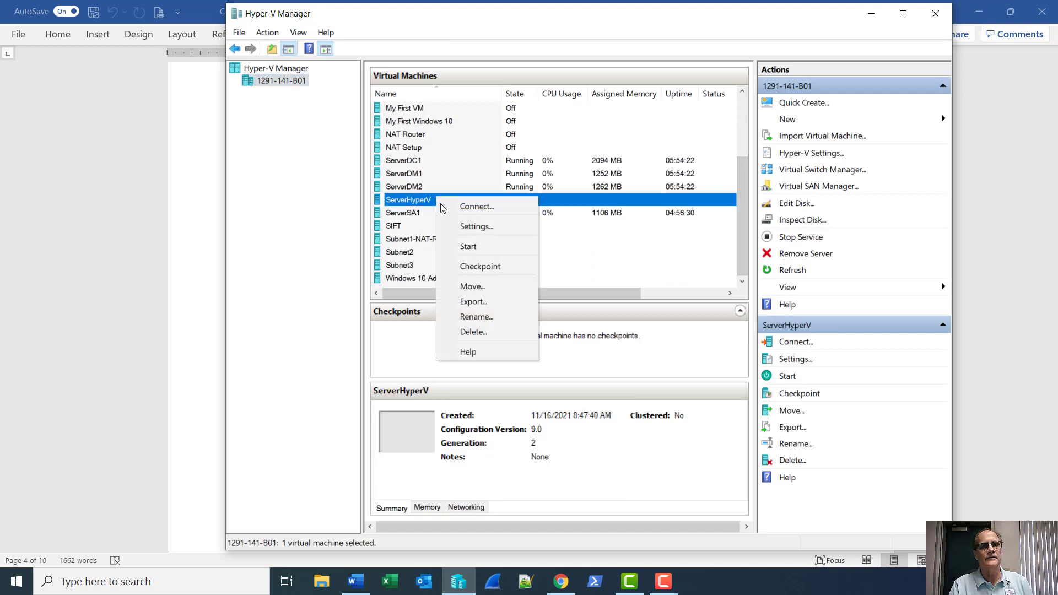
left_click(453, 247)
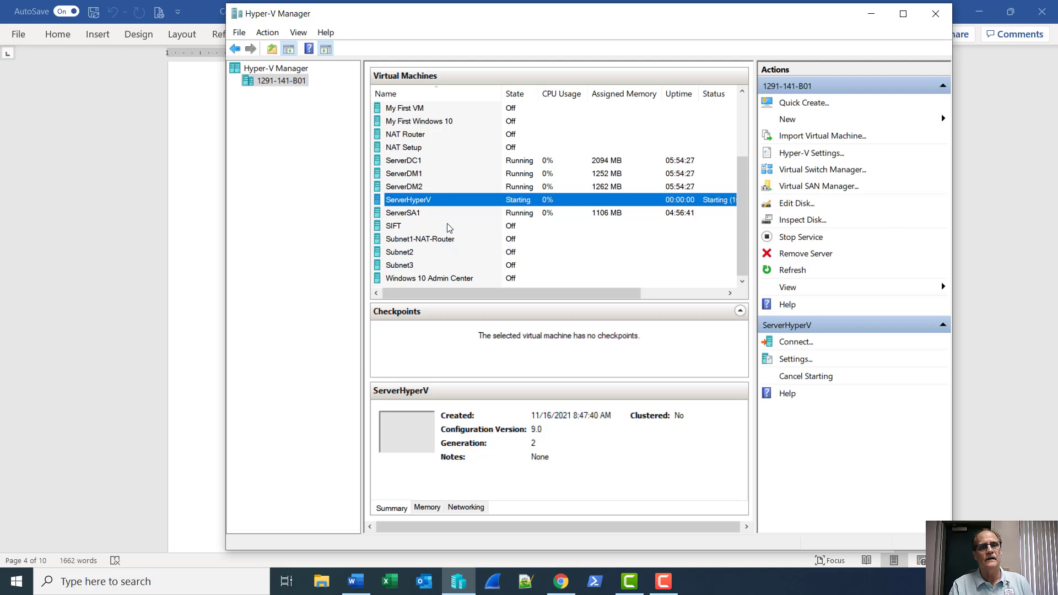
double_click(417, 204)
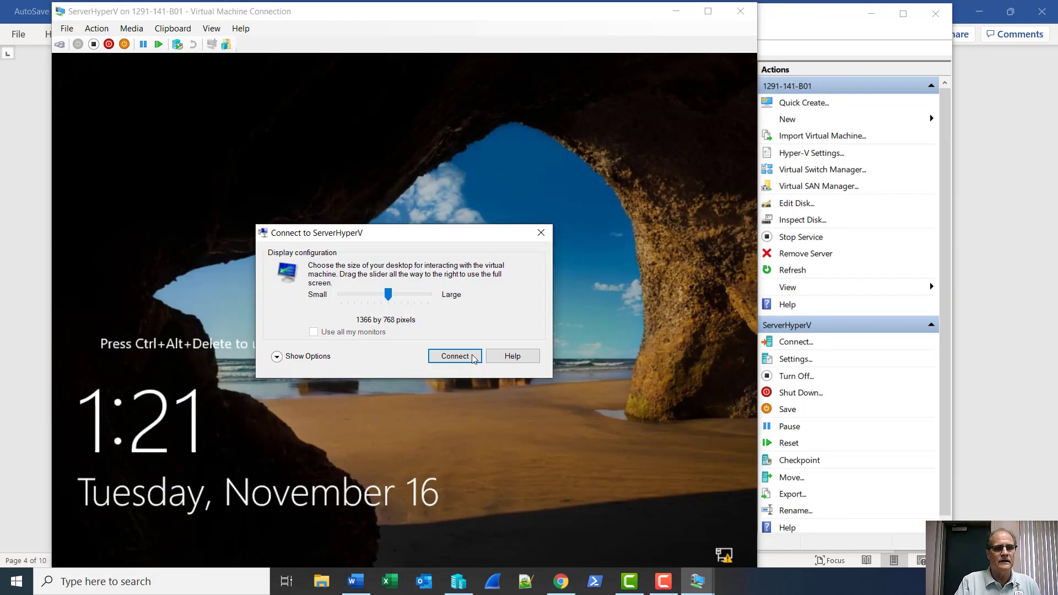
Connect at the default display size and sign in as Administrator with the account password.
left_click(455, 357)
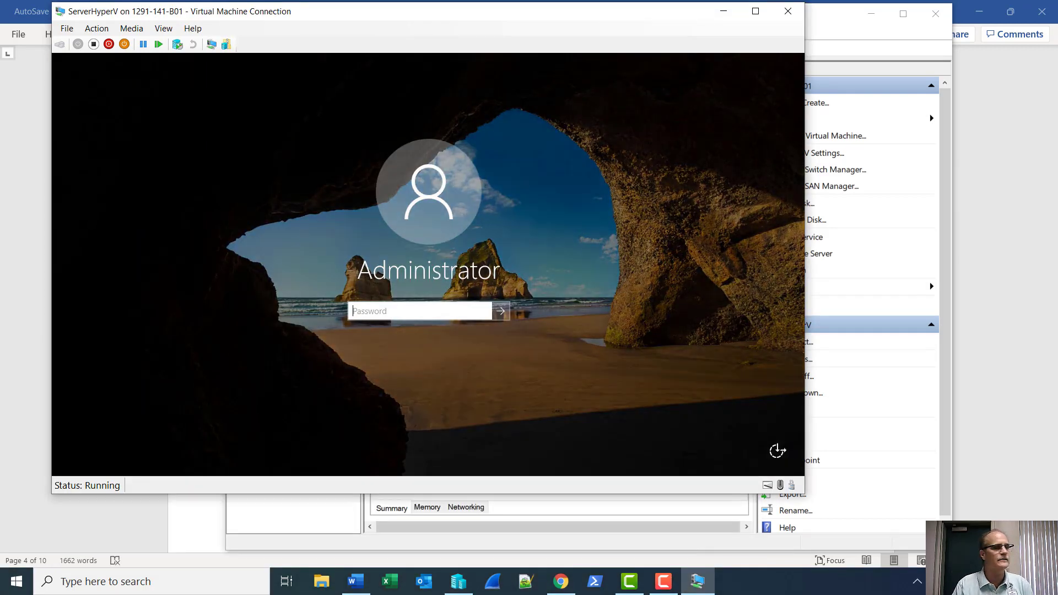
type("•••••••")
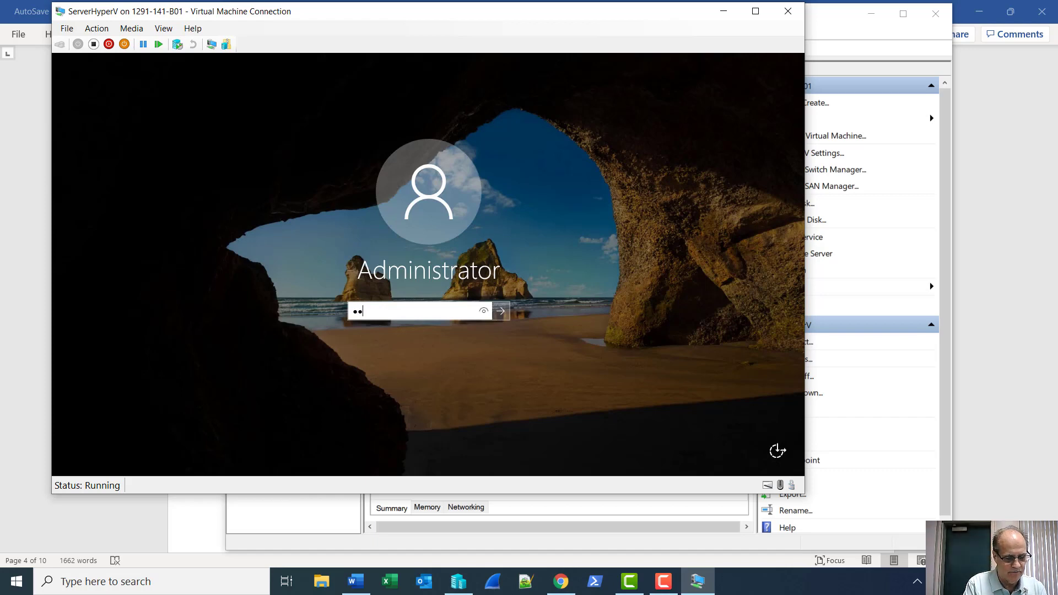
type("•")
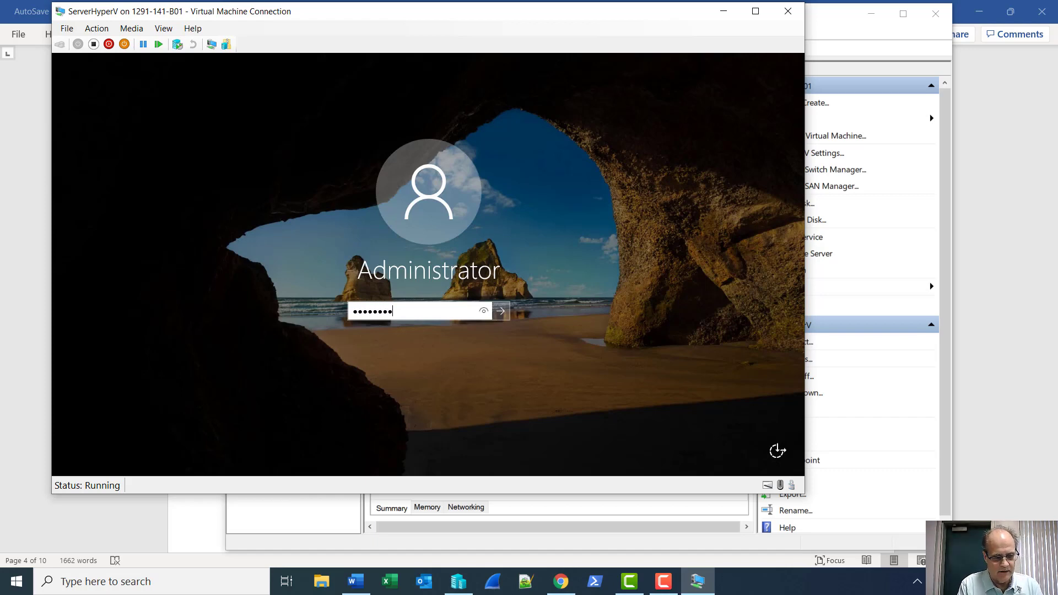
key("BackSpace")
key("BackSpace")
key("BackSpace")
key("BackSpace")
key("BackSpace")
key("BackSpace")
key("BackSpace")
key("BackSpace")
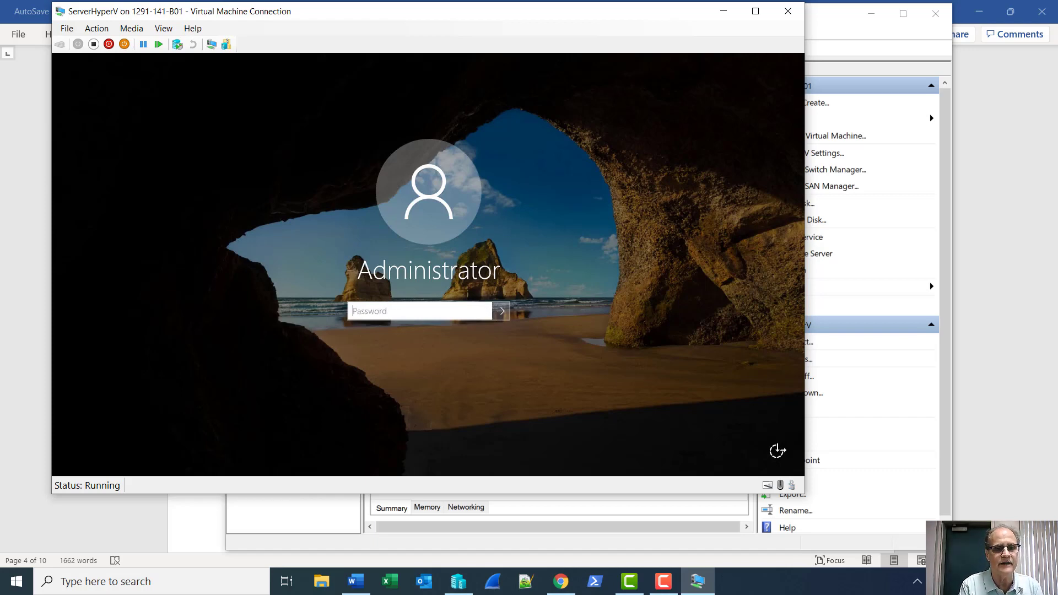
type("••")
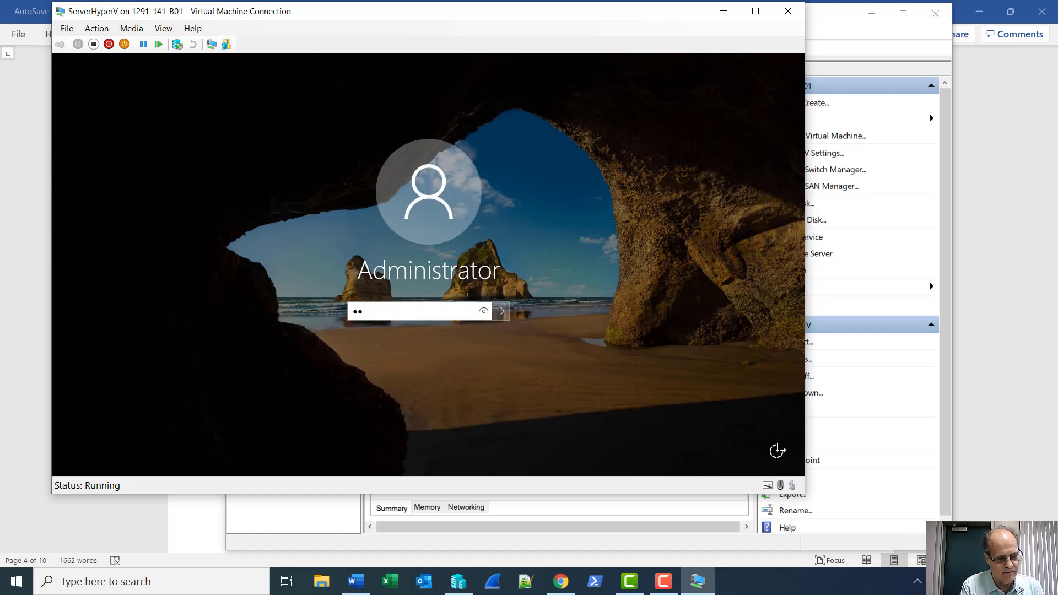
type("••••••••")
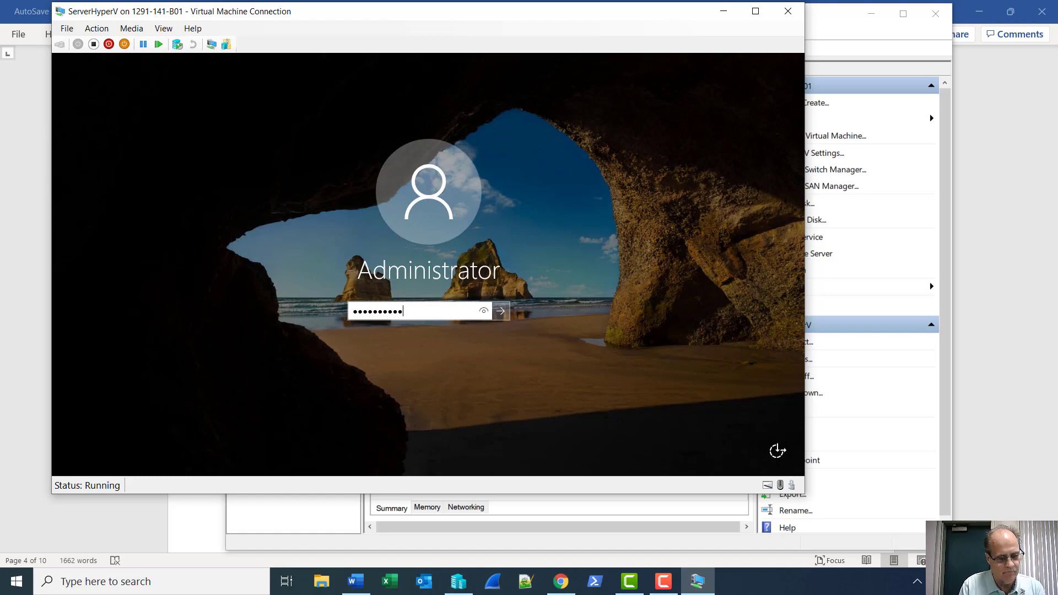
key("Return")
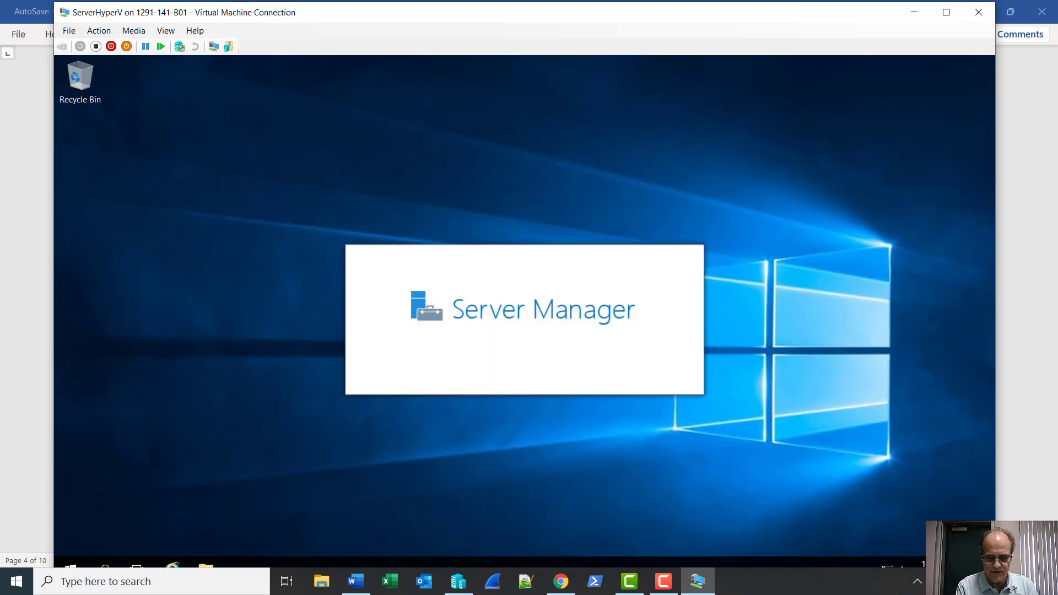
Put the console in full screen, launch Hyper-V Manager from Tools, and pin it to the taskbar.
left_click(947, 13)
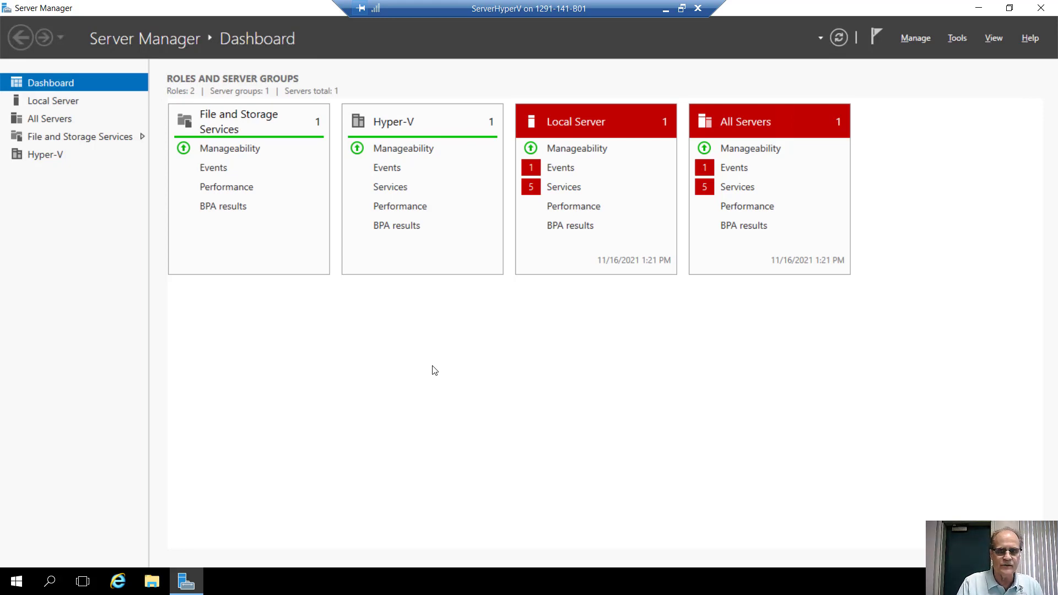
left_click(957, 38)
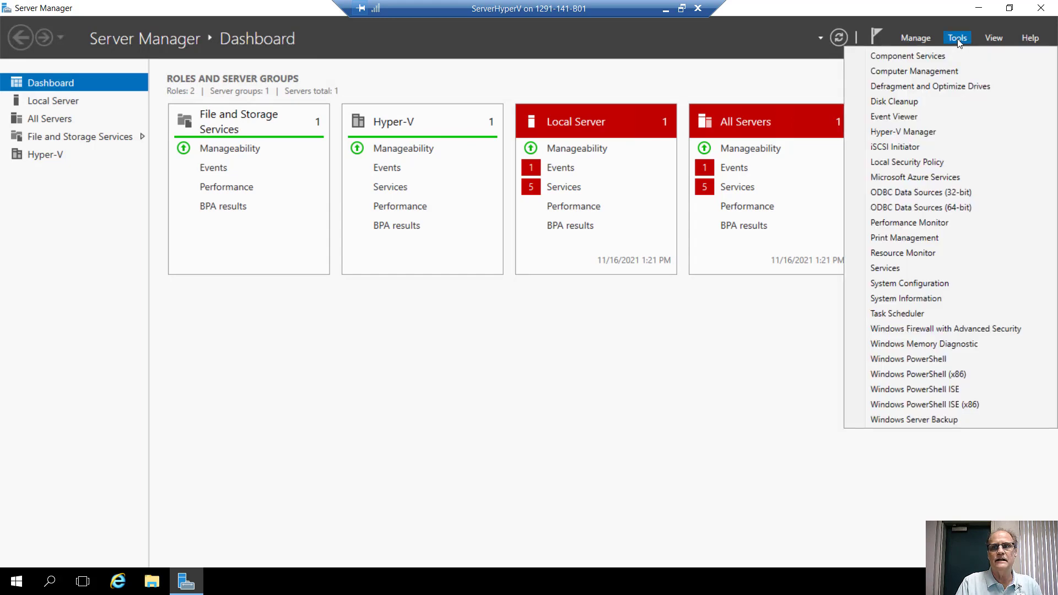
left_click(922, 138)
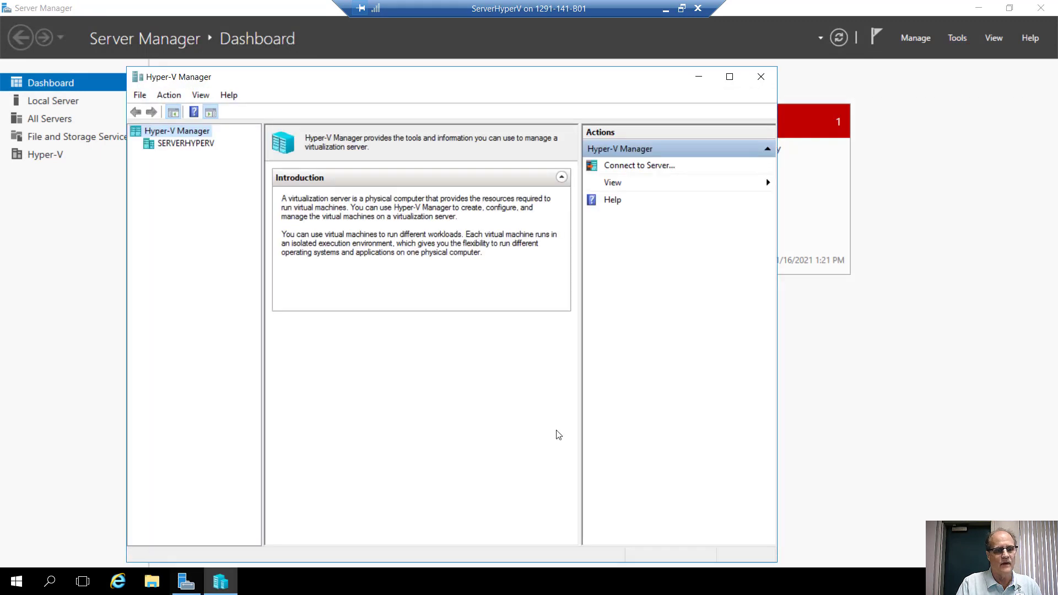
right_click(221, 587)
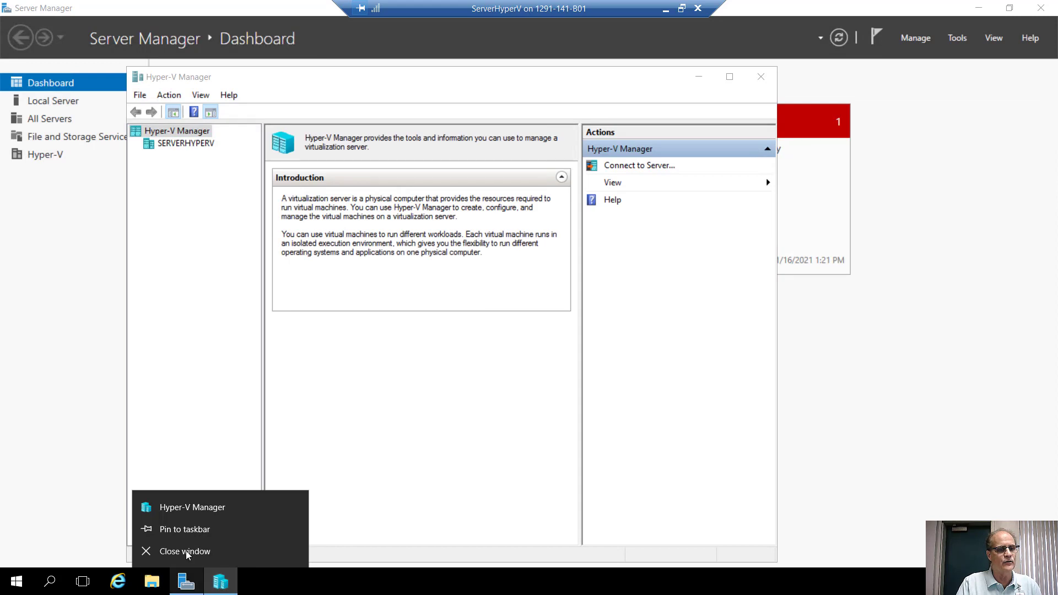
left_click(191, 530)
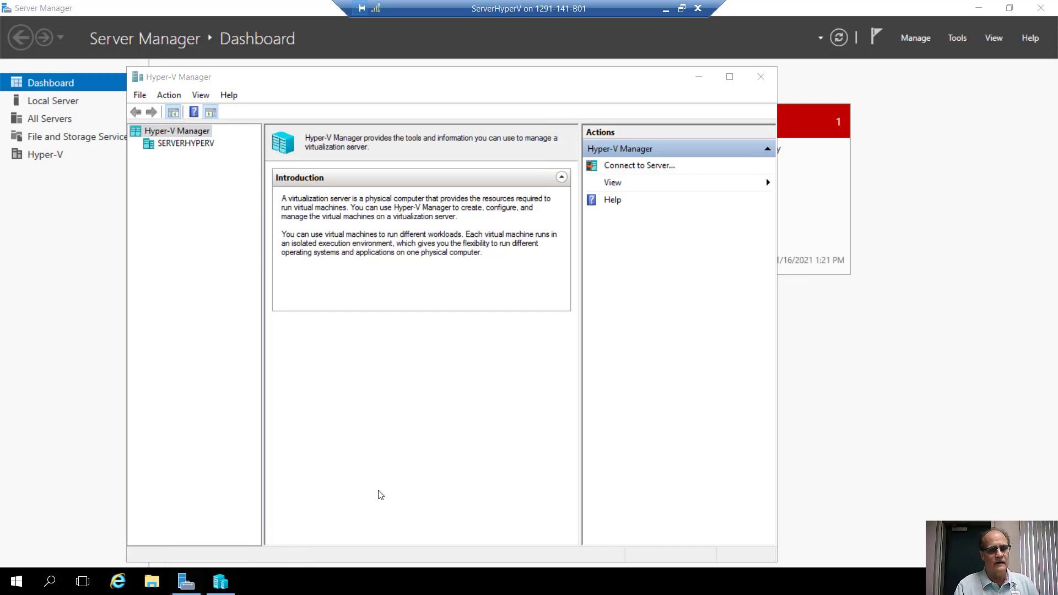
Review the default VM and virtual hard disk folders in SERVERHYPERV's Hyper-V Settings without changes.
left_click(192, 145)
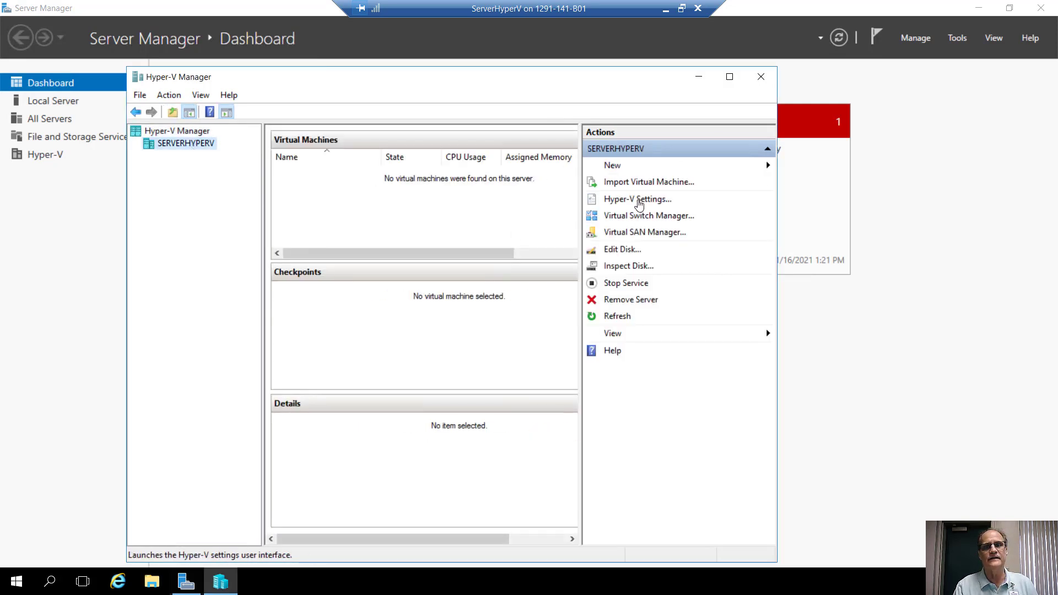
left_click(639, 203)
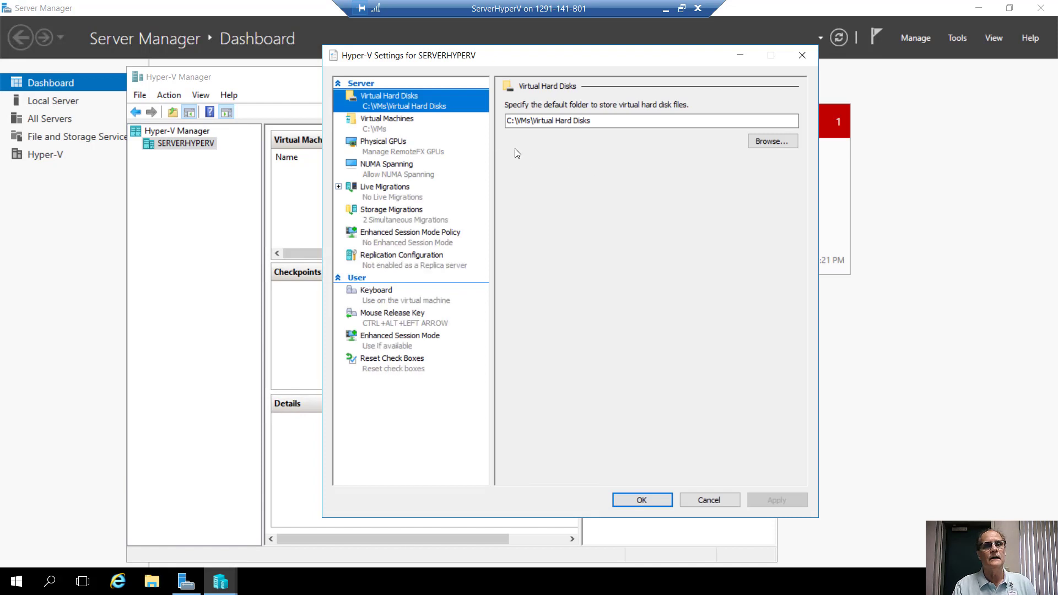
left_click(366, 115)
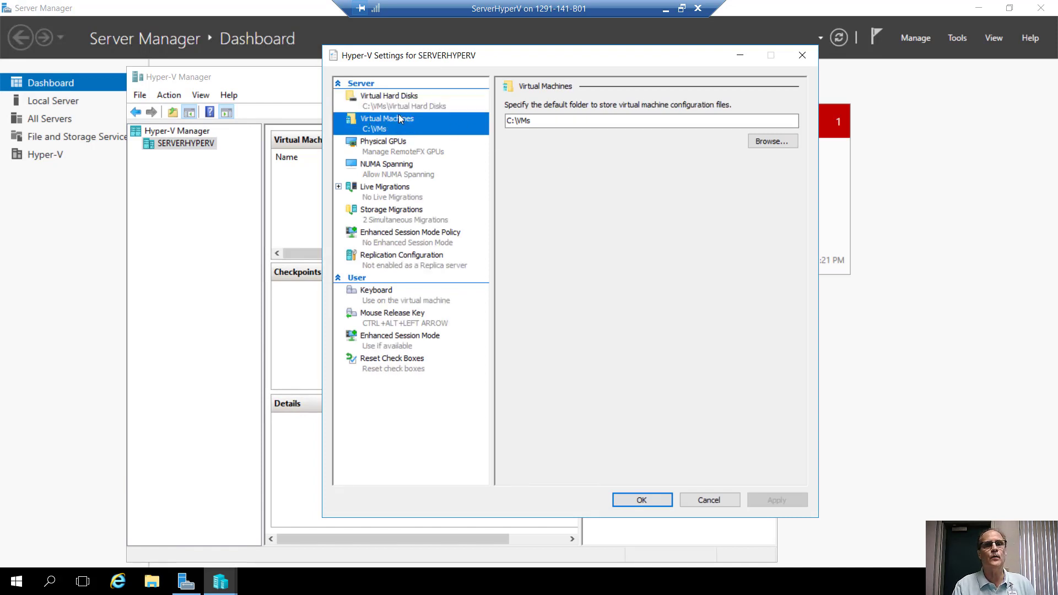
left_click(394, 100)
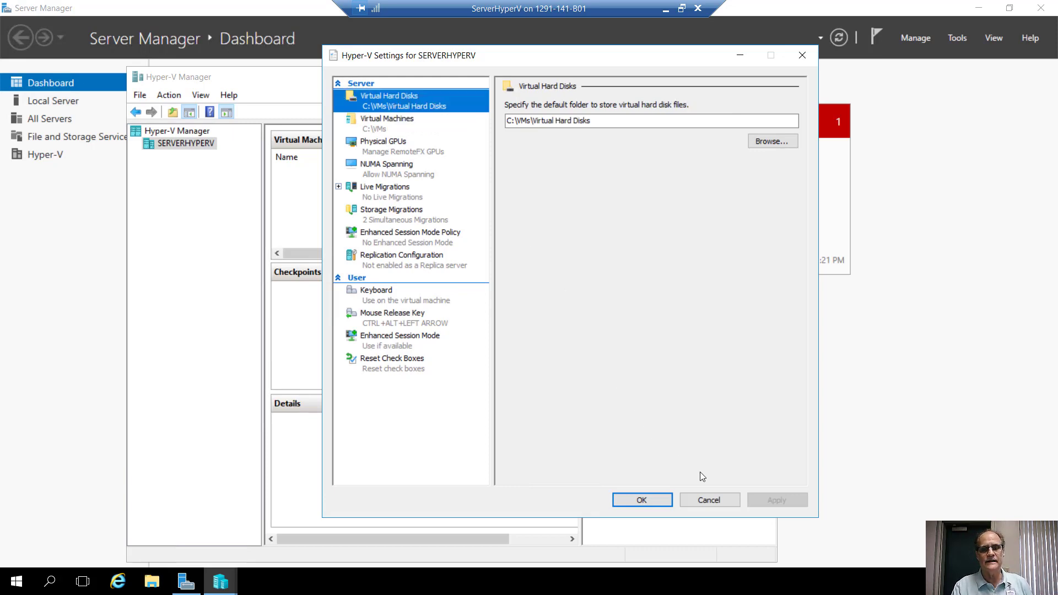
left_click(704, 502)
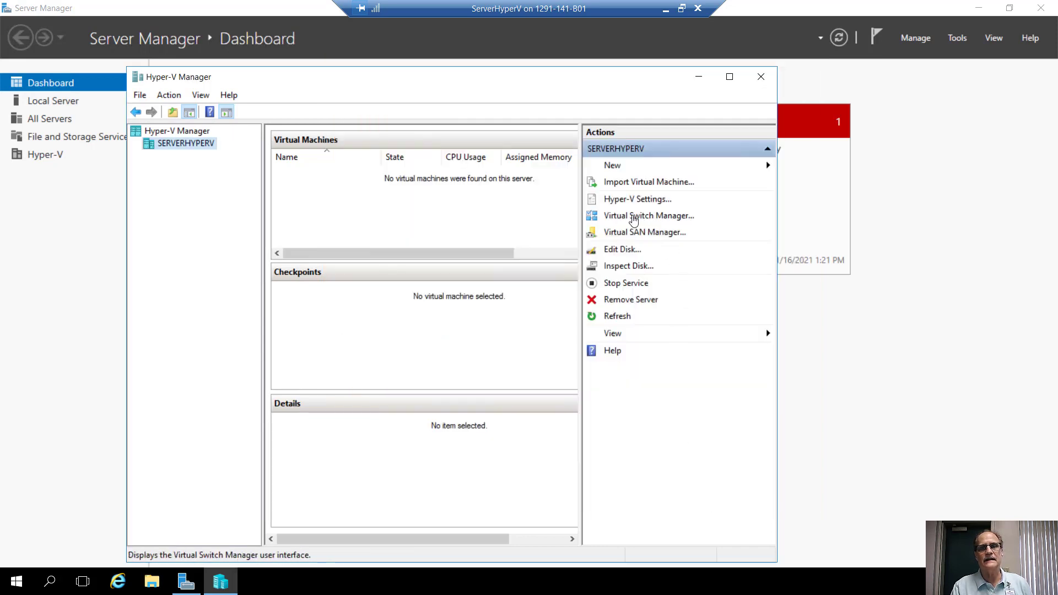
Add an Internal virtual switch named 'Internal Virtual Switch' in Virtual Switch Manager.
left_click(634, 221)
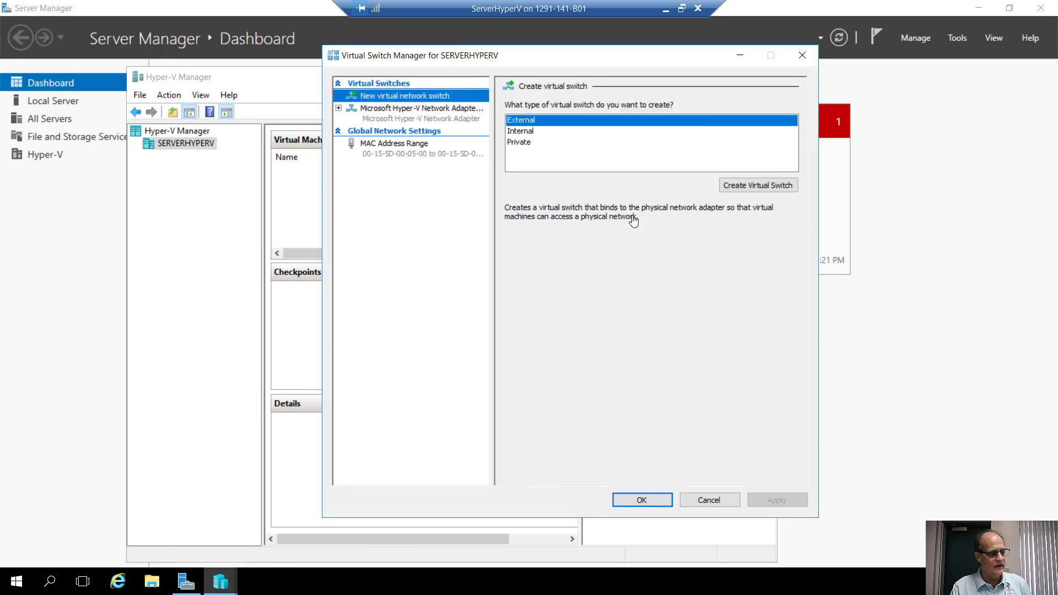
left_click(532, 132)
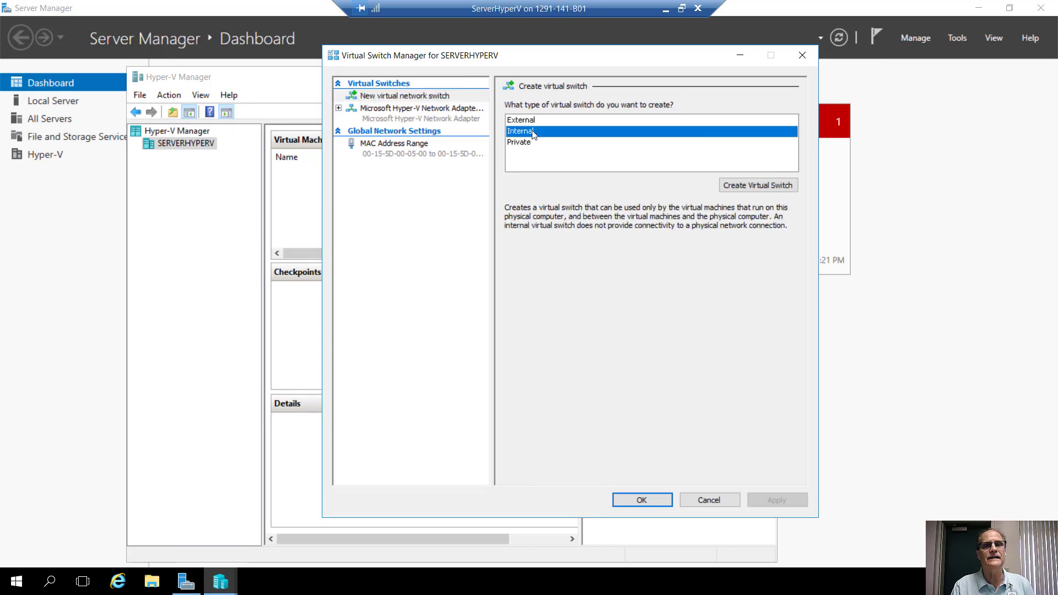
left_click(759, 185)
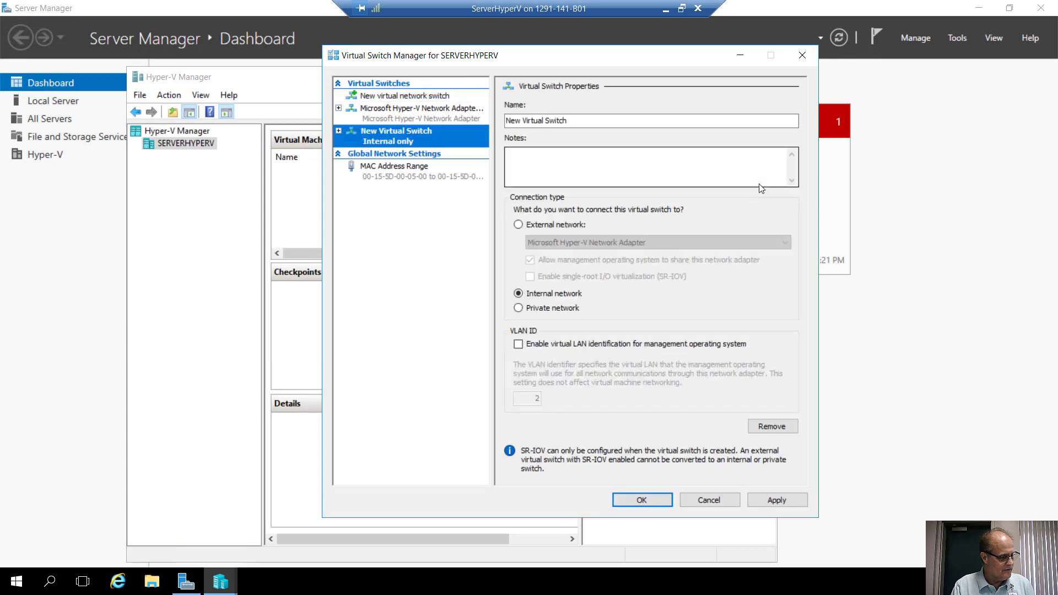
left_click(520, 120)
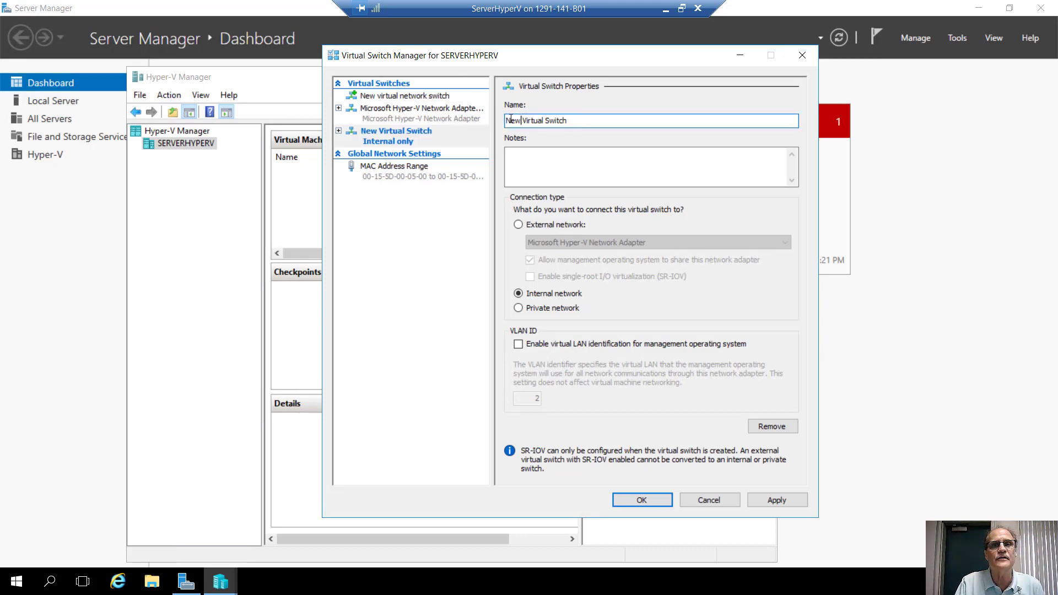
double_click(511, 119)
type("Interna")
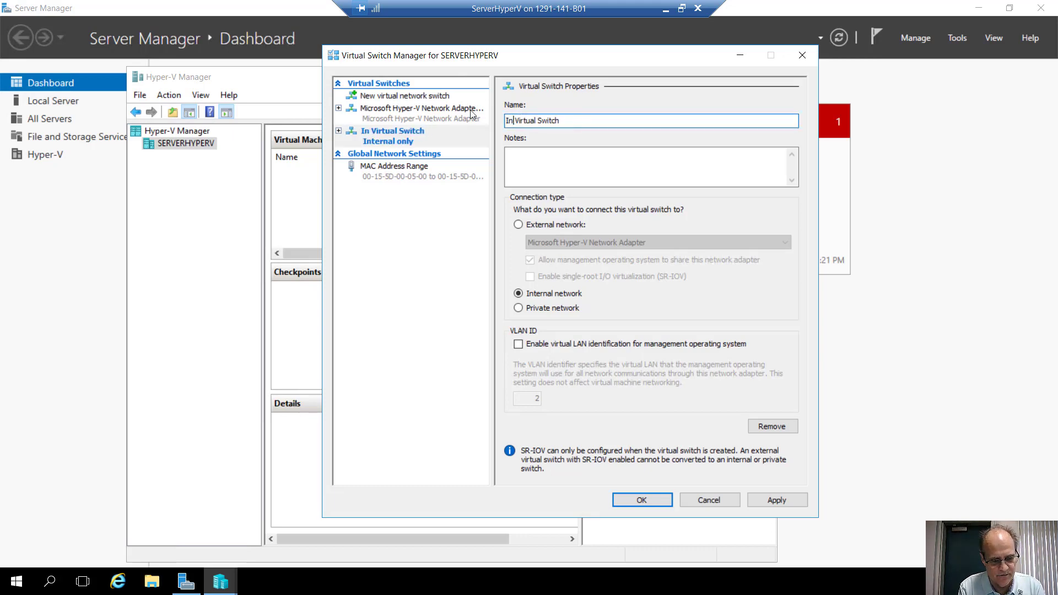
type("l")
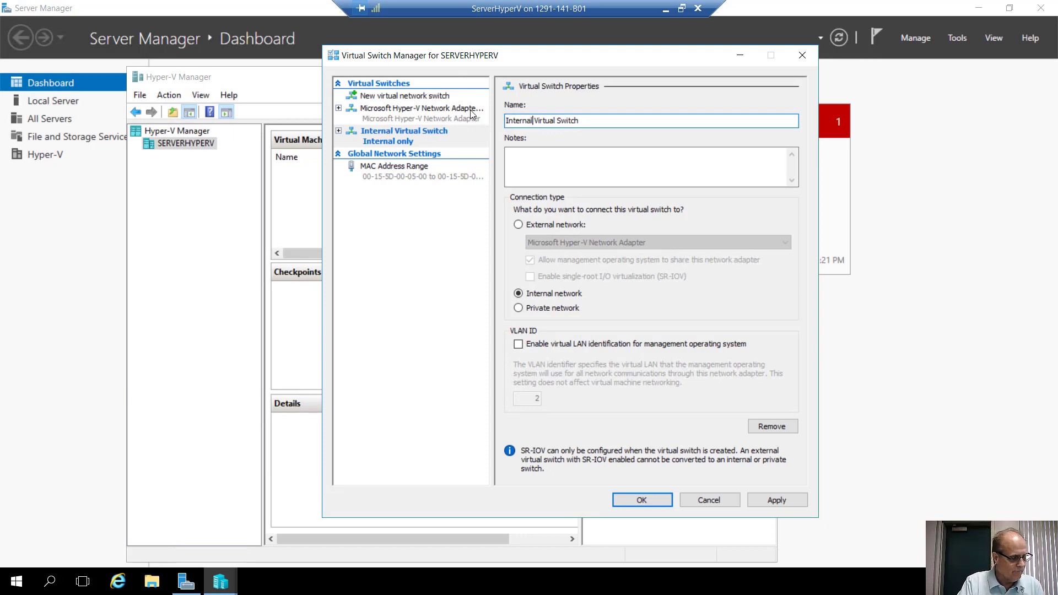
left_click(642, 500)
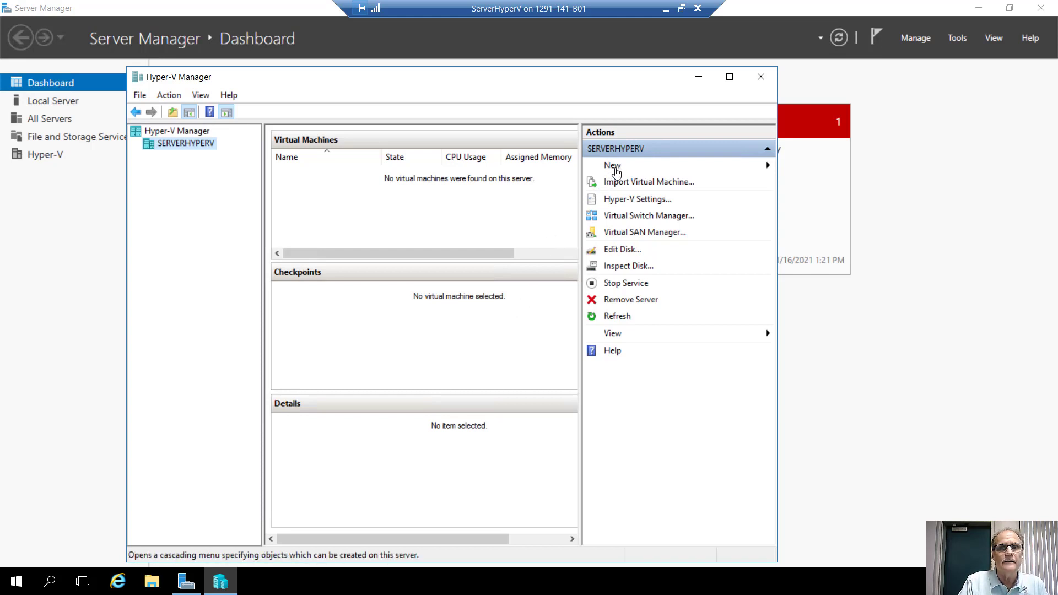
Begin a new virtual machine in the wizard and name it InstallCore.
left_click(618, 171)
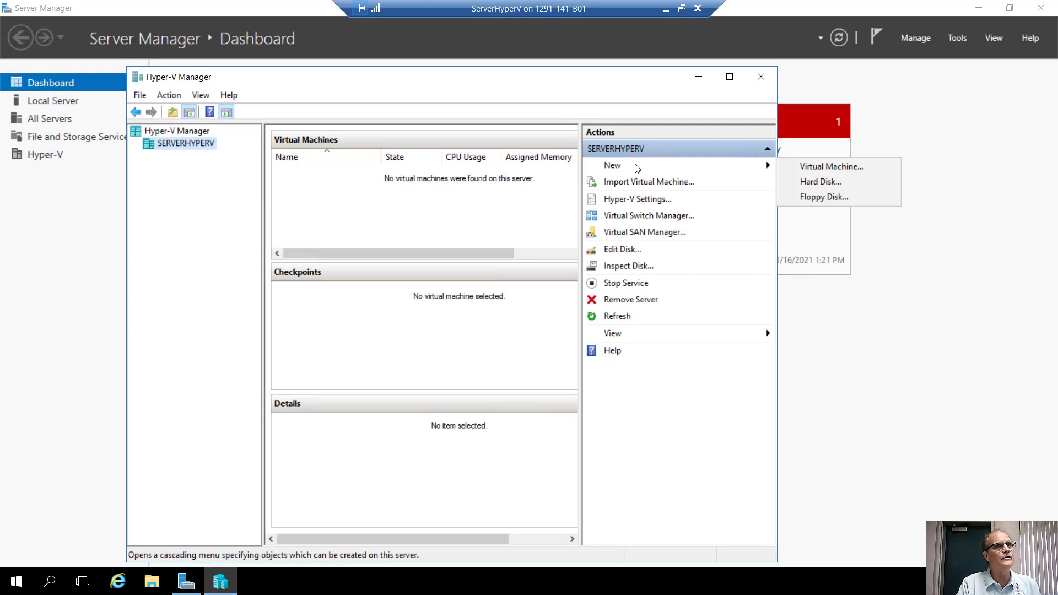
left_click(795, 171)
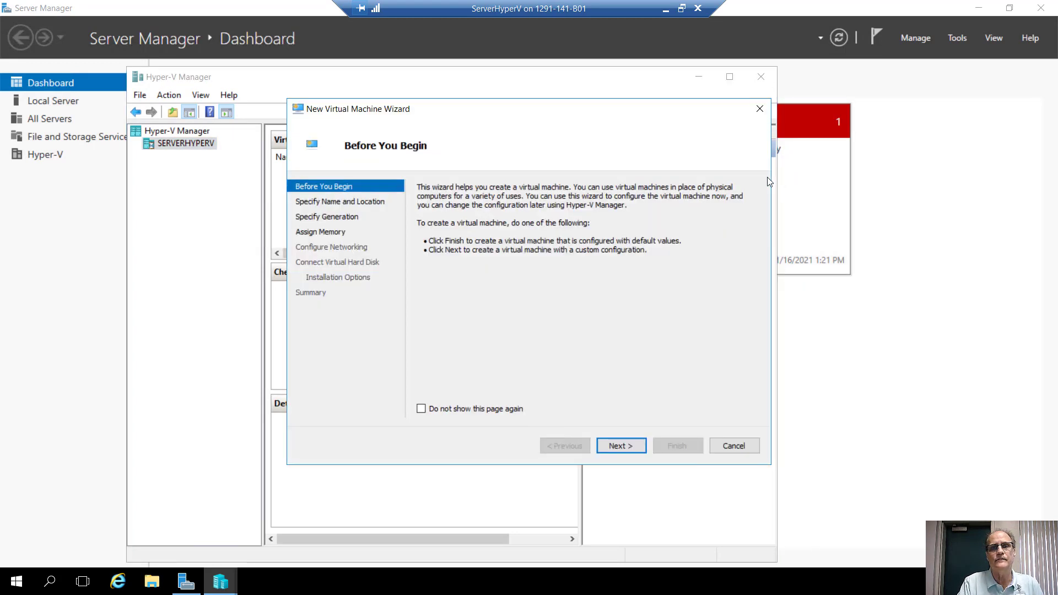
key("Return")
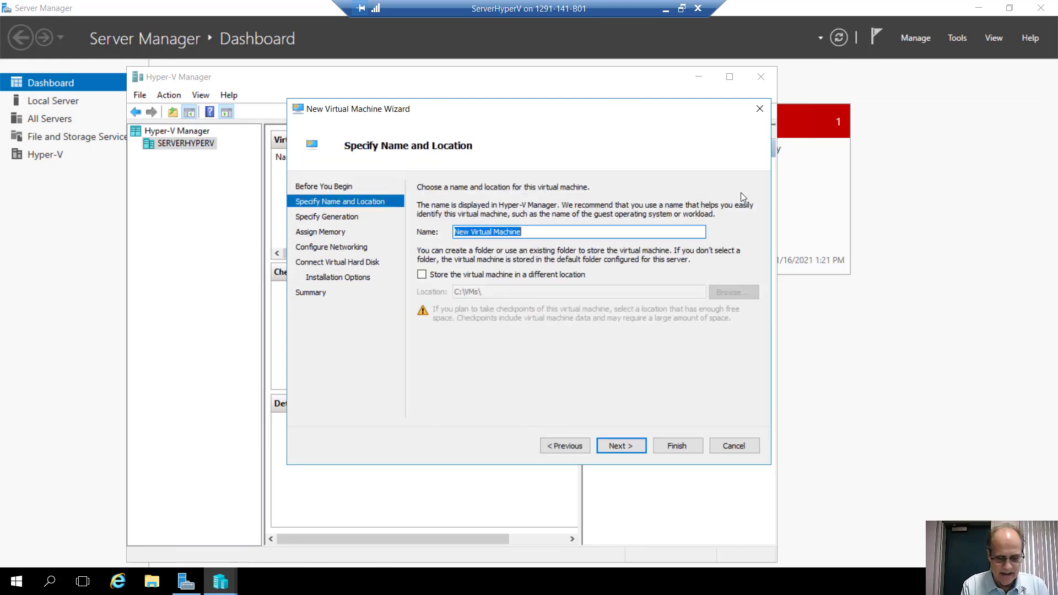
type("Insta")
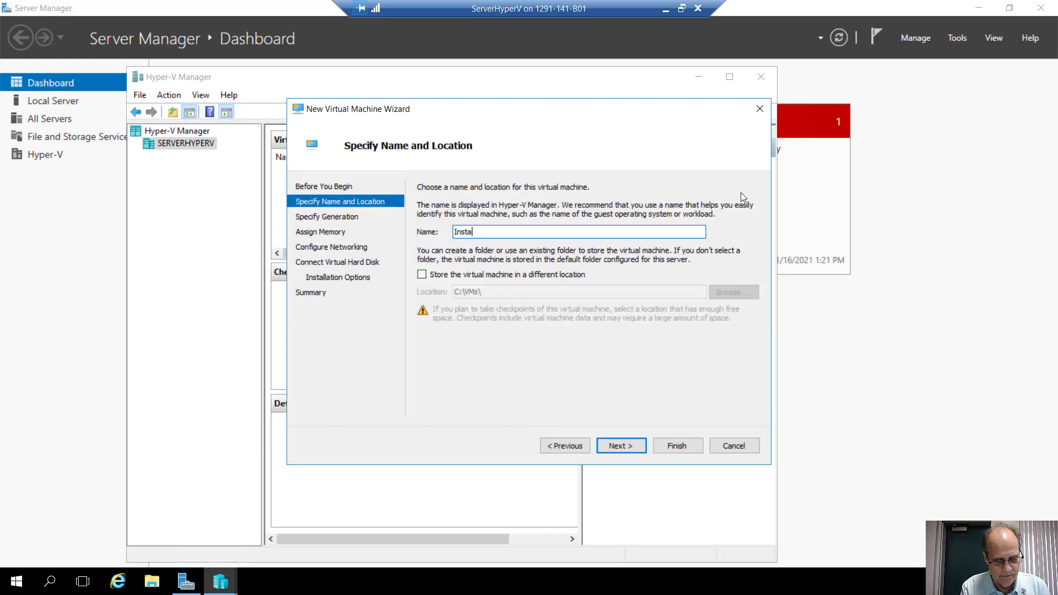
type("llCore")
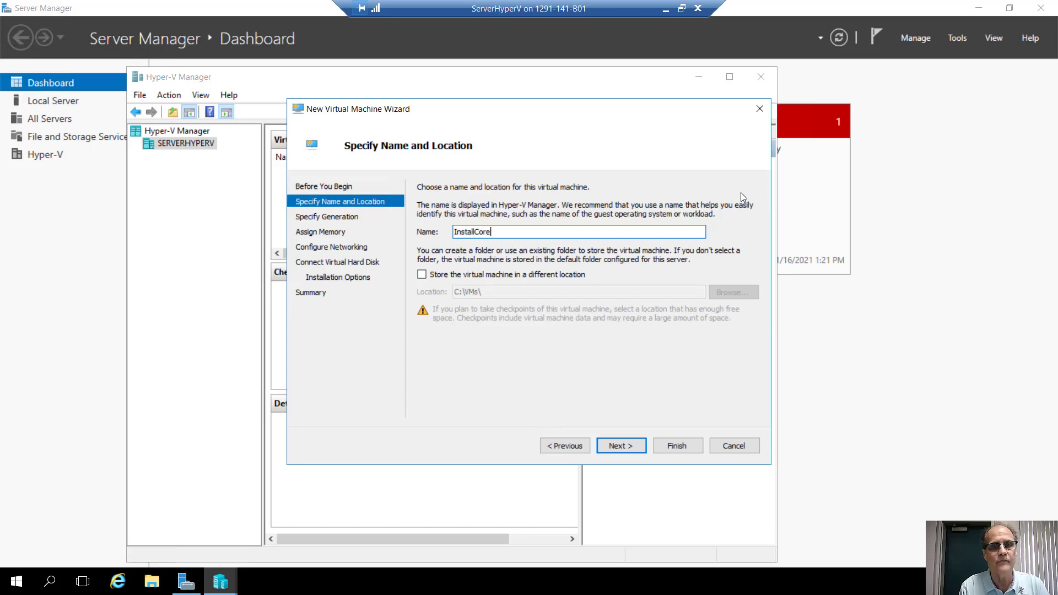
key("Return")
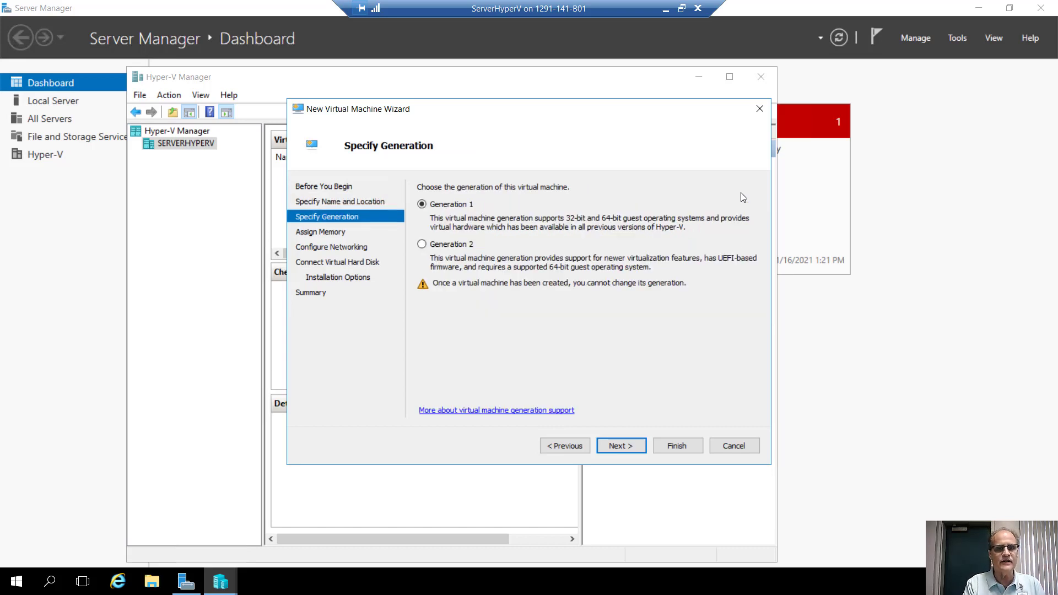
Choose Generation 2, keep 1024 MB startup memory, and connect to Internal Virtual Switch.
key("Down")
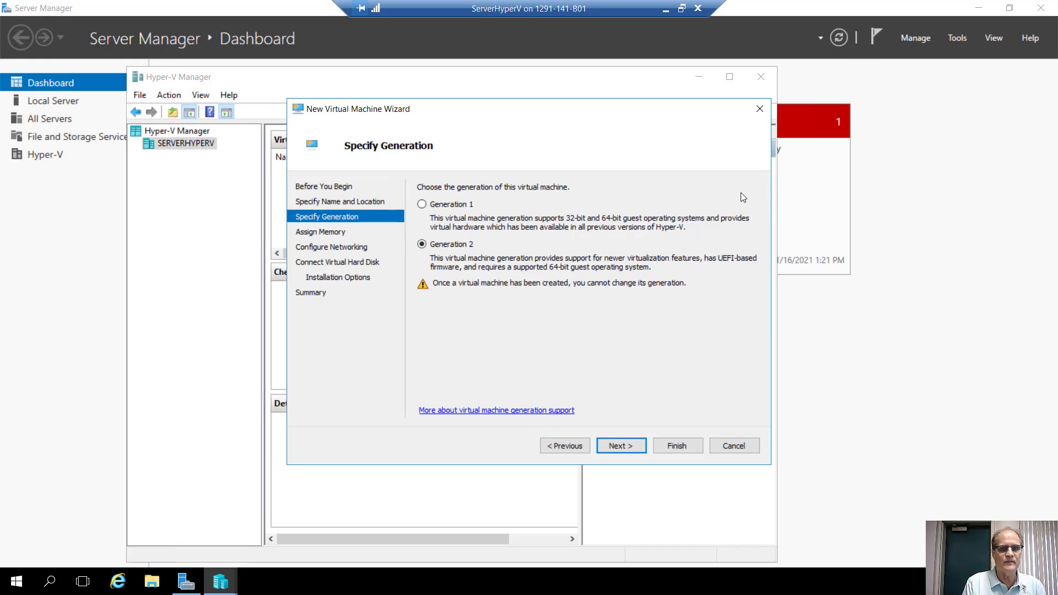
key("Return")
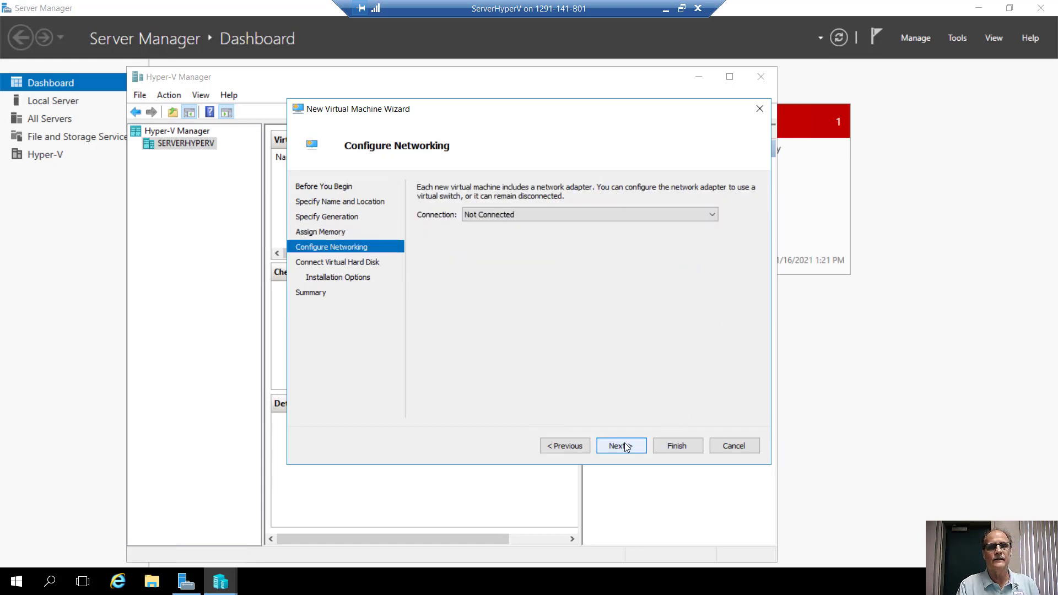
key("Down")
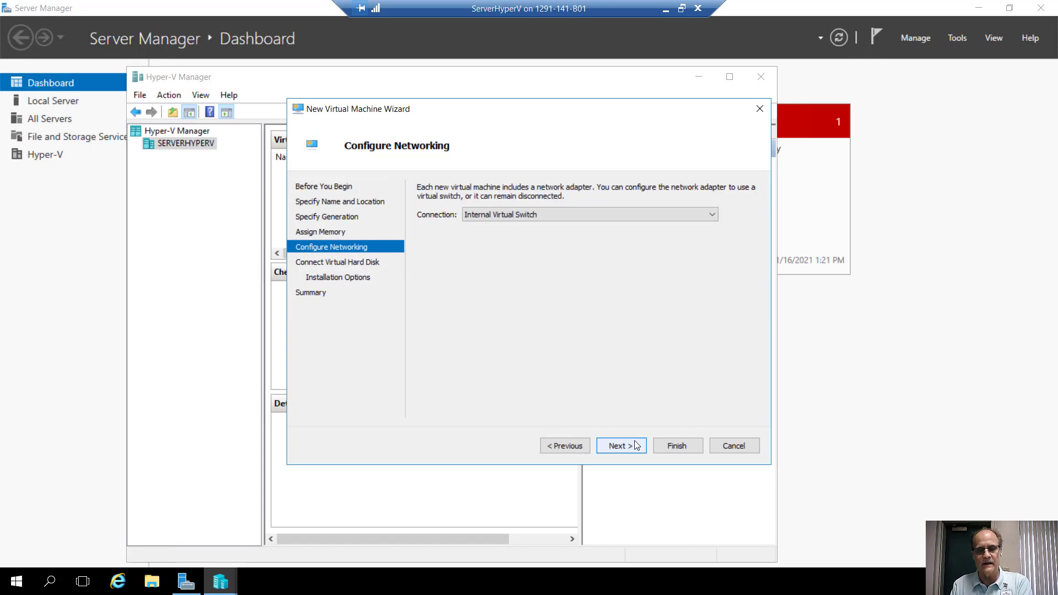
Reduce the 127 GB VHDX size by entering 4, install the OS later, finish, and exit full screen.
left_click(635, 441)
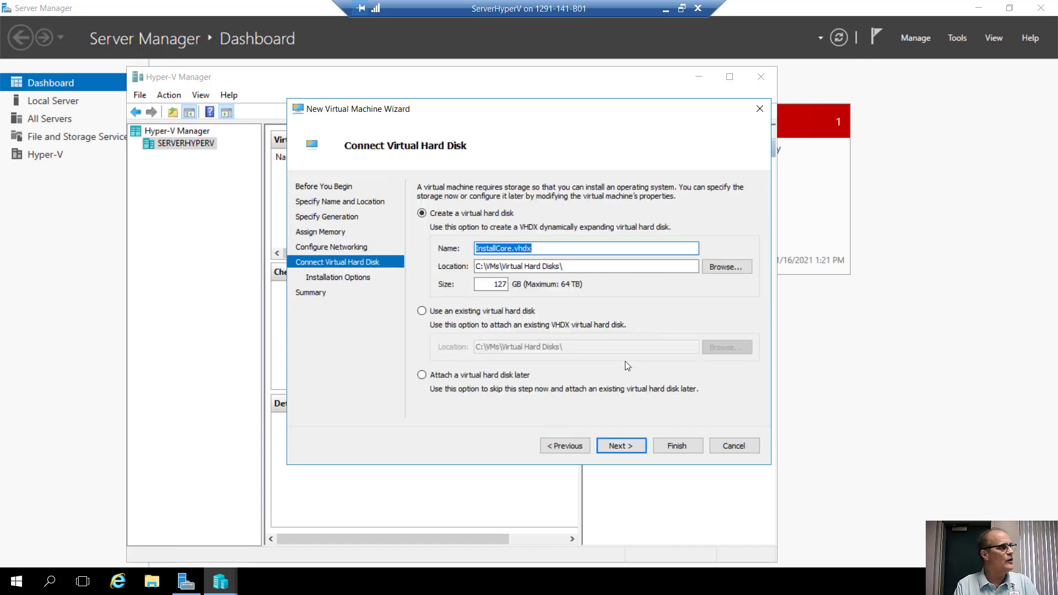
left_click_drag(492, 285, 511, 285)
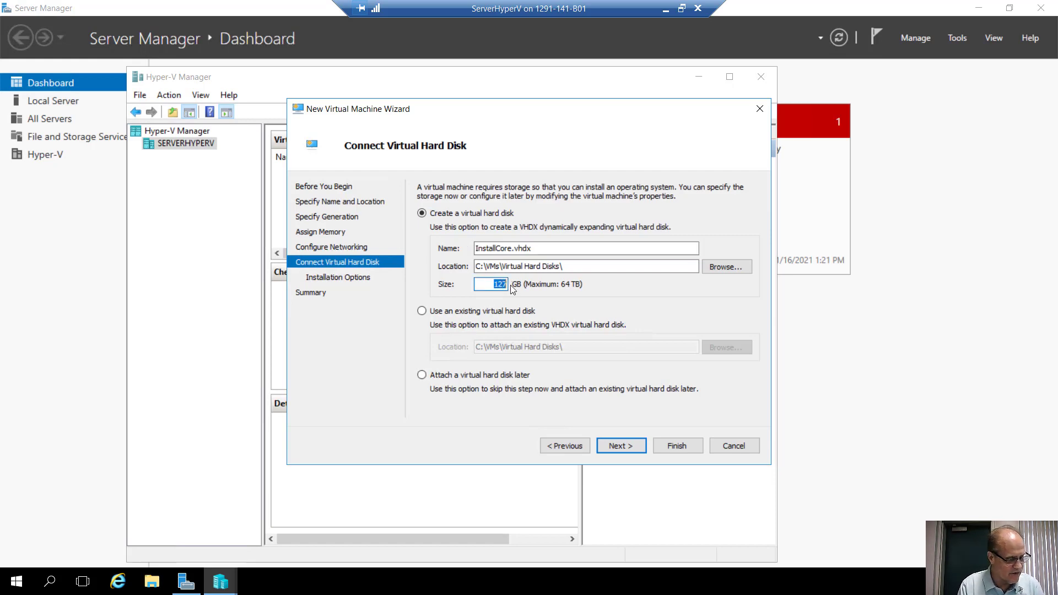
type("40")
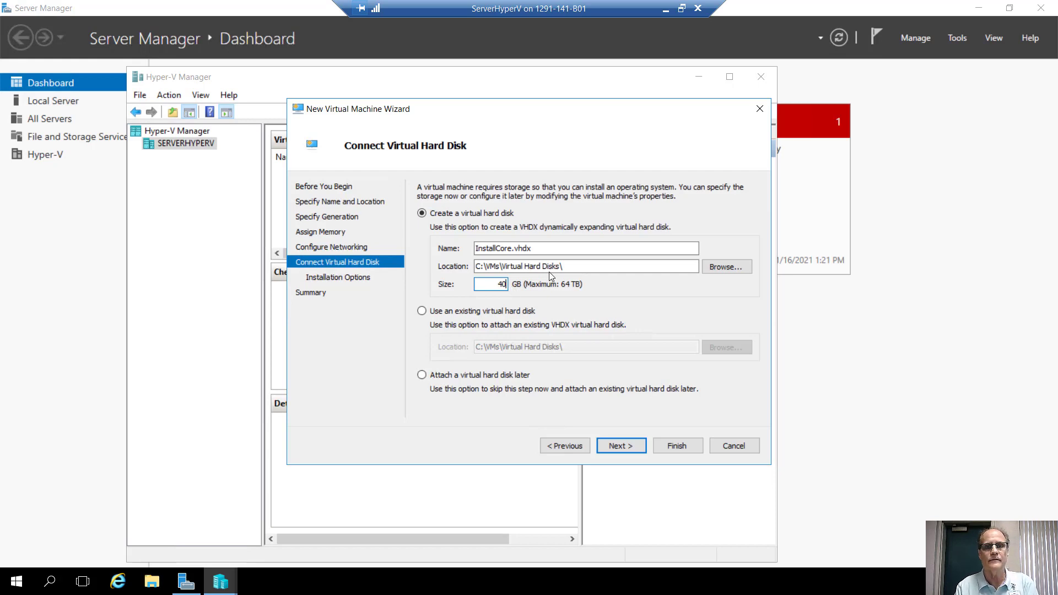
left_click(615, 444)
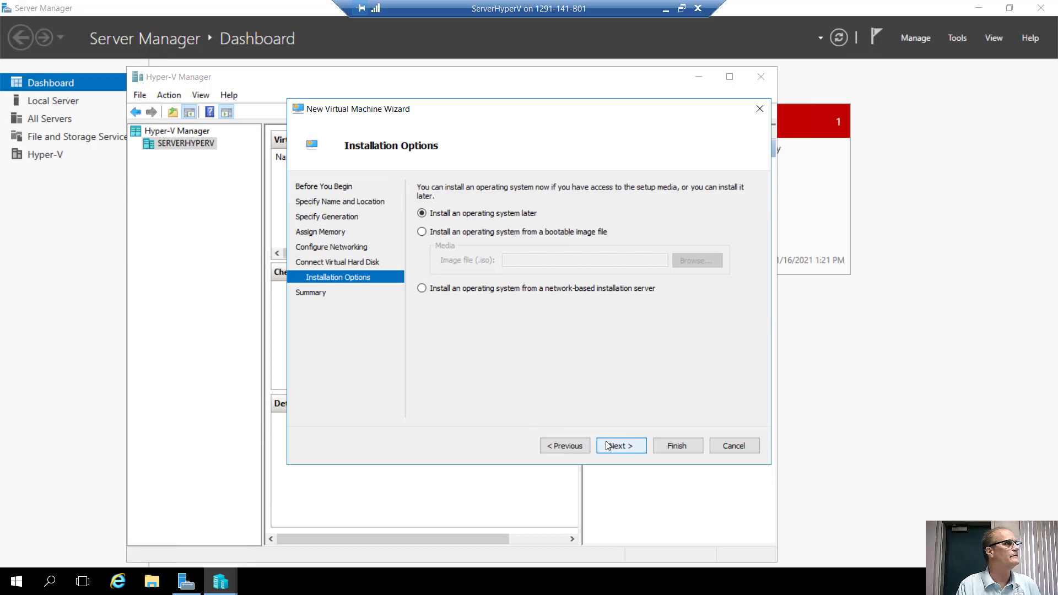
left_click(617, 446)
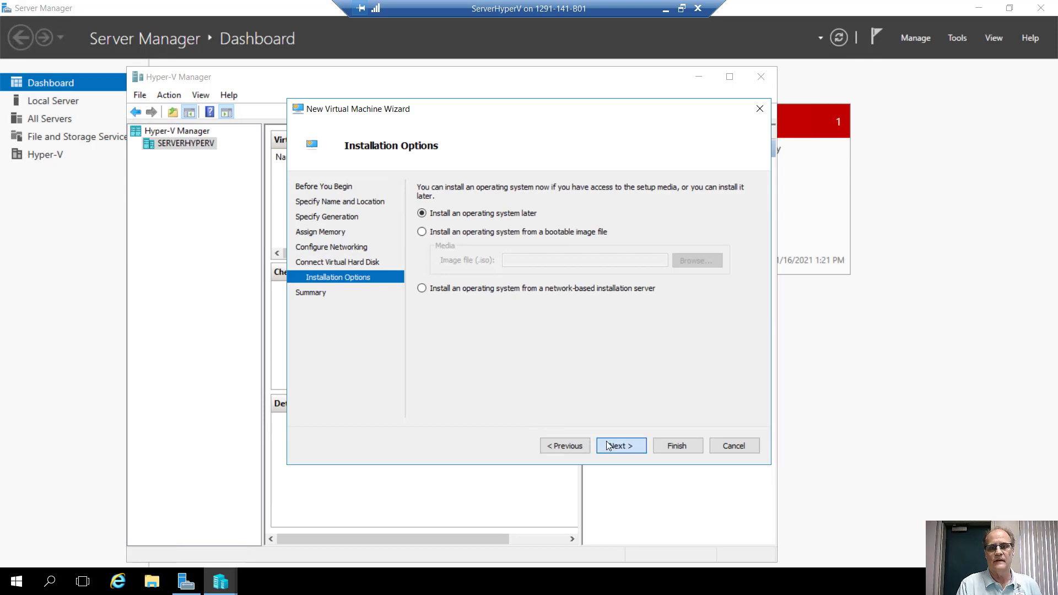
left_click(669, 444)
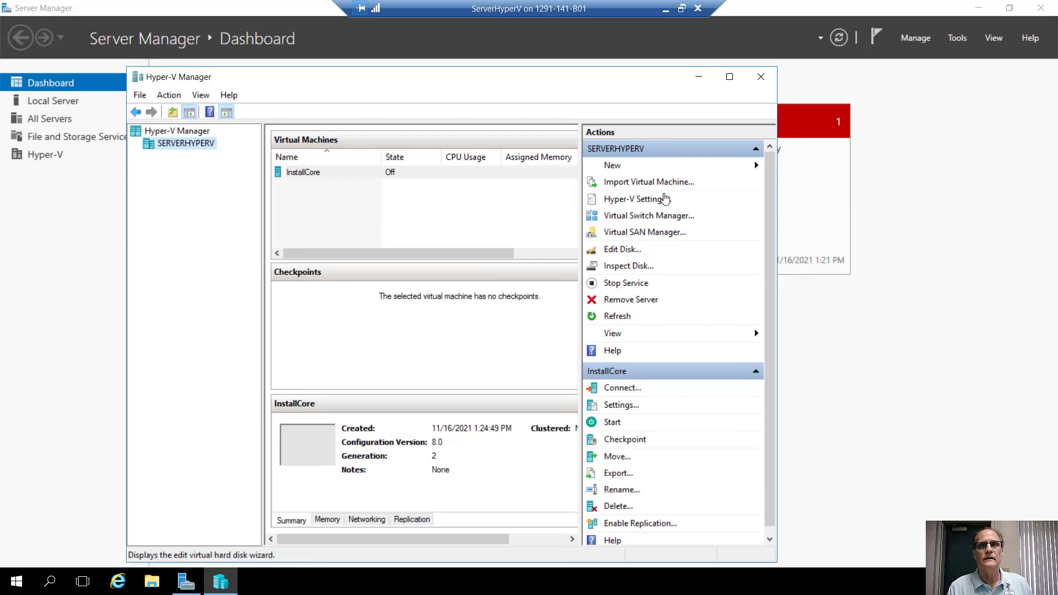
left_click(682, 9)
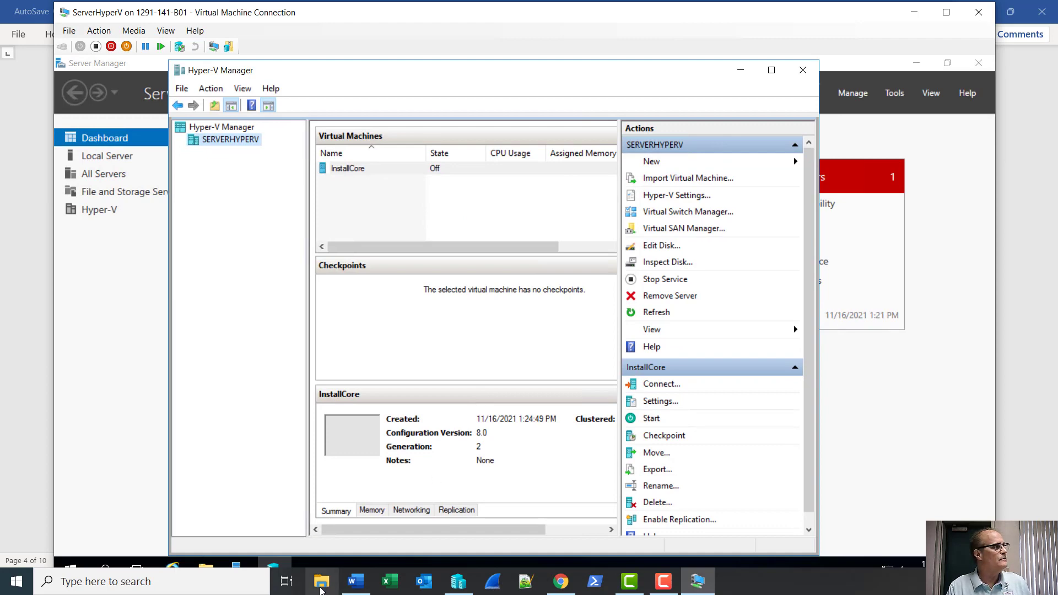
Copy the Windows Server 2016 ISO from the host's D:\ISO Images folder, then return to the VM connection.
left_click(322, 585)
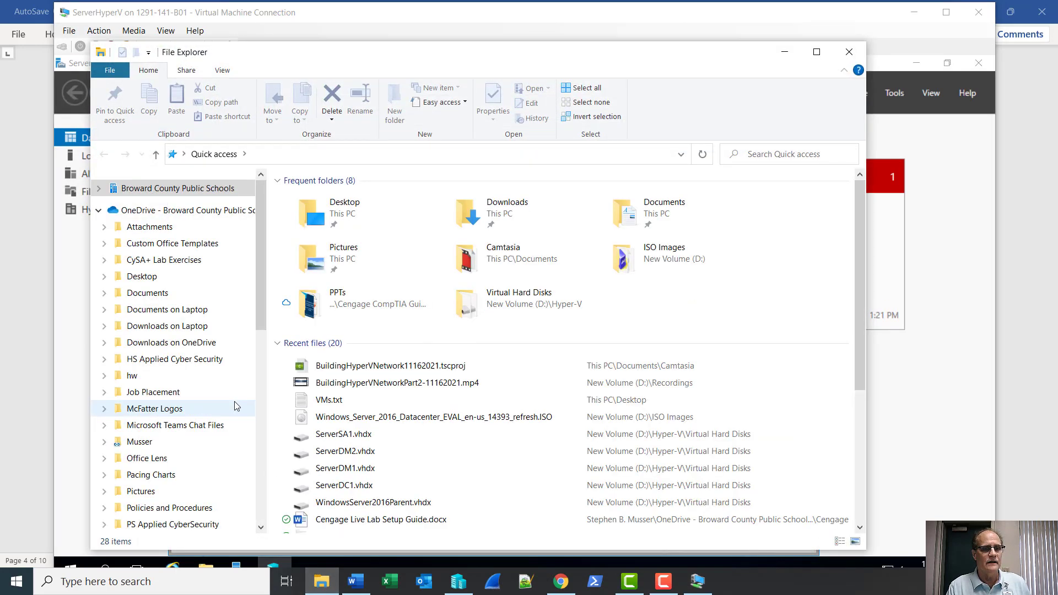
scroll(218, 485, "down", 10)
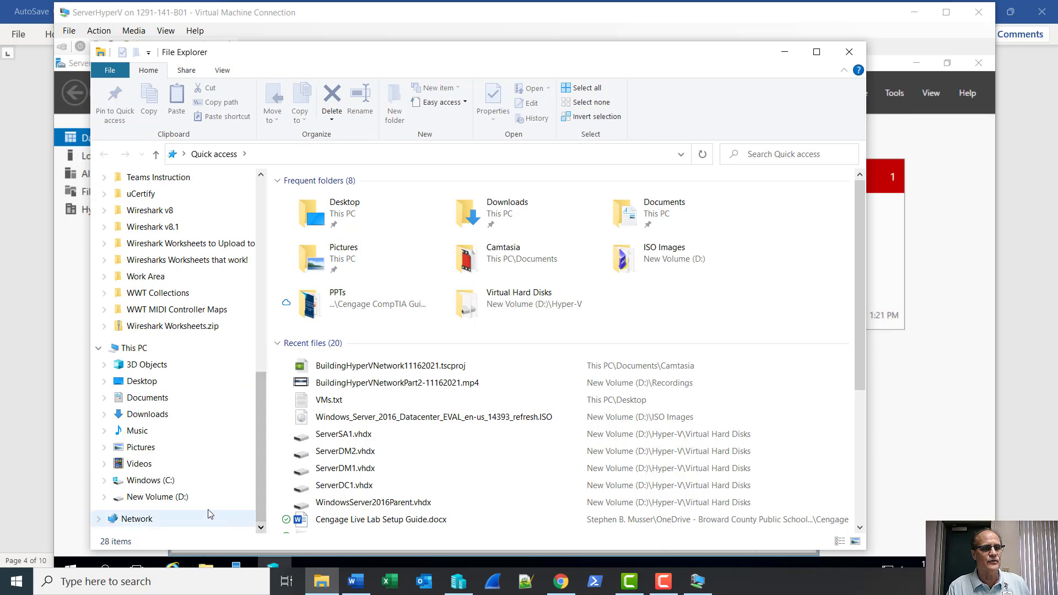
left_click(180, 498)
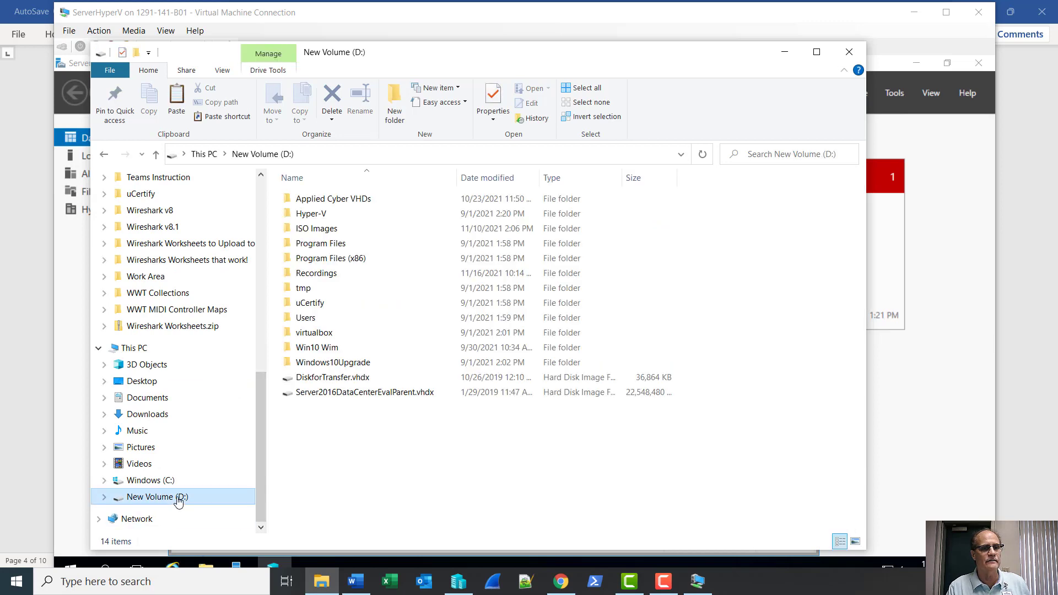
double_click(325, 230)
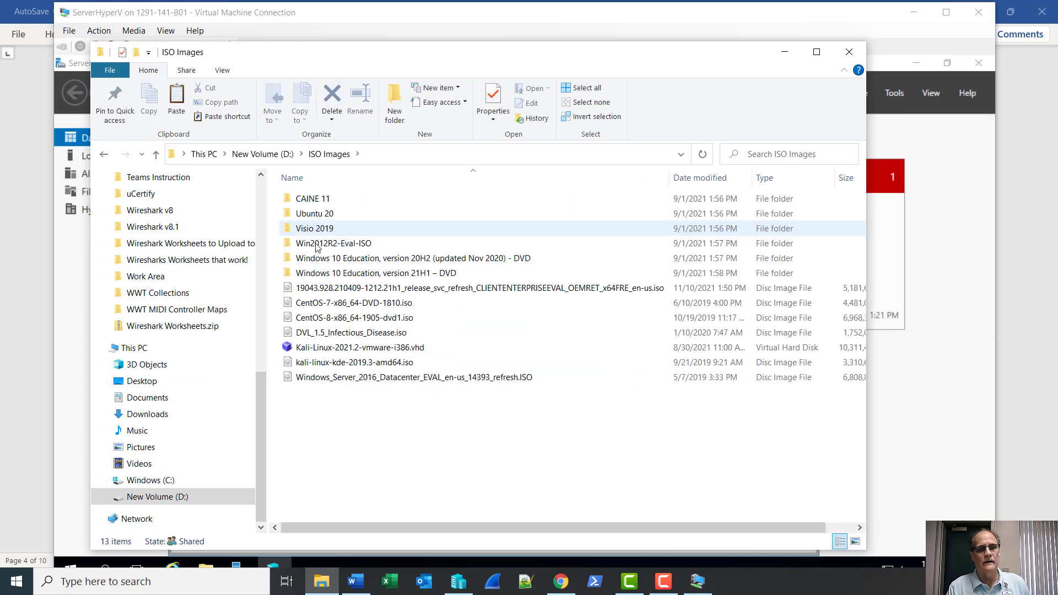
left_click(335, 382)
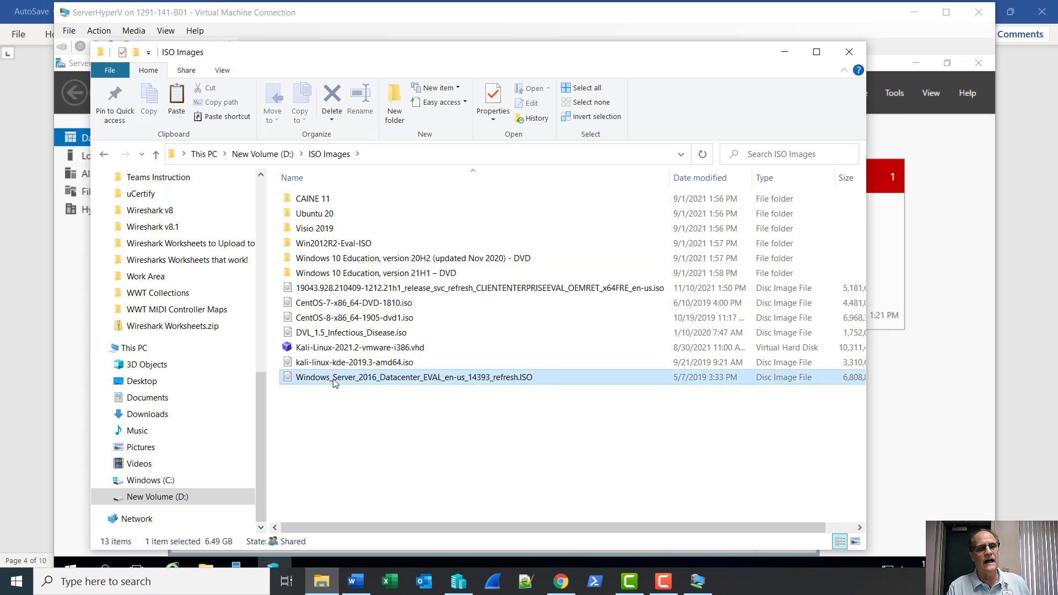
right_click(334, 382)
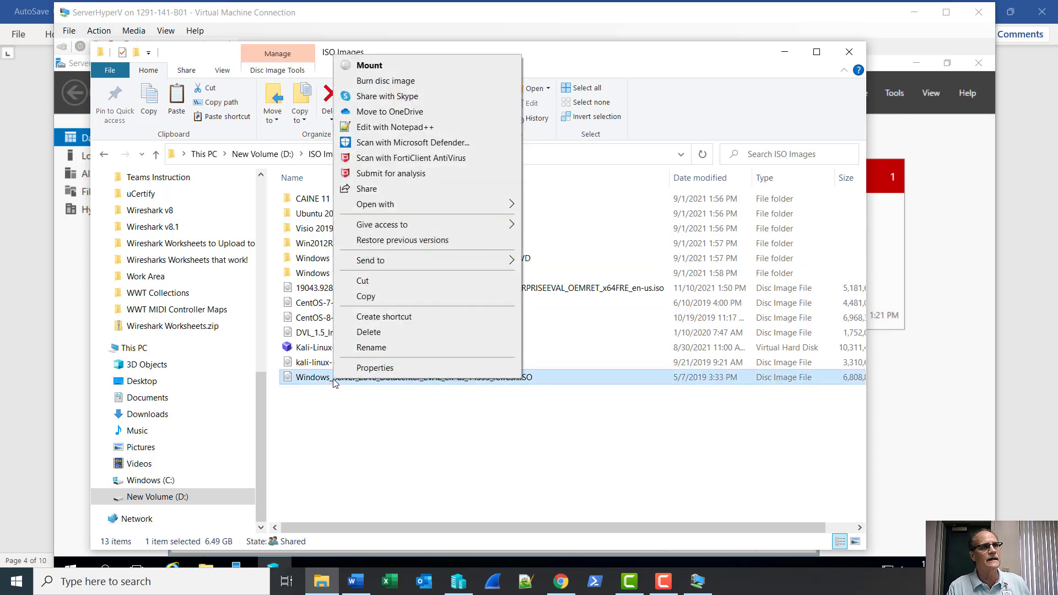
left_click(363, 298)
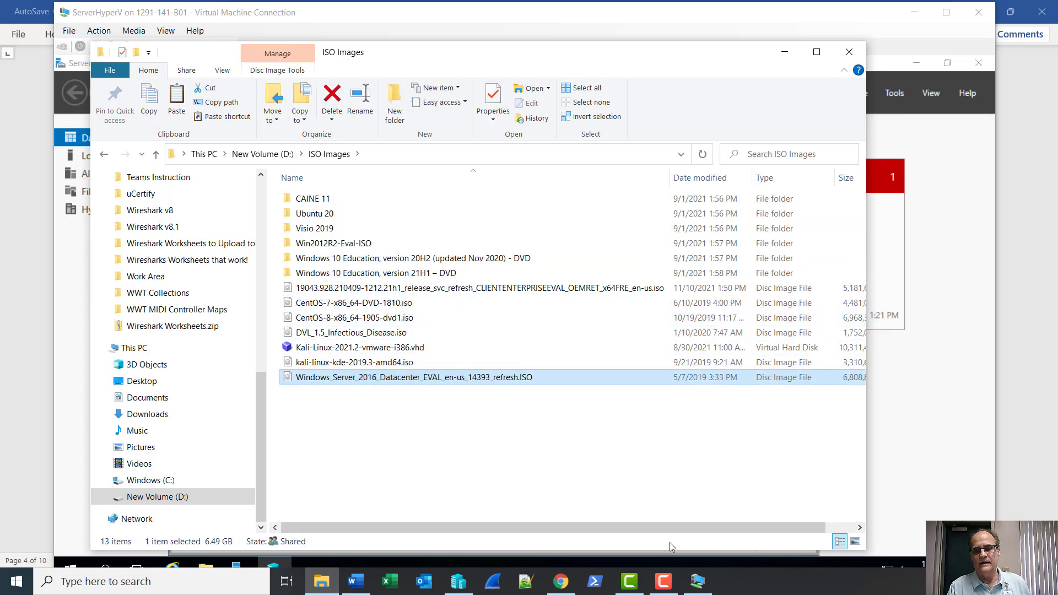
left_click(698, 581)
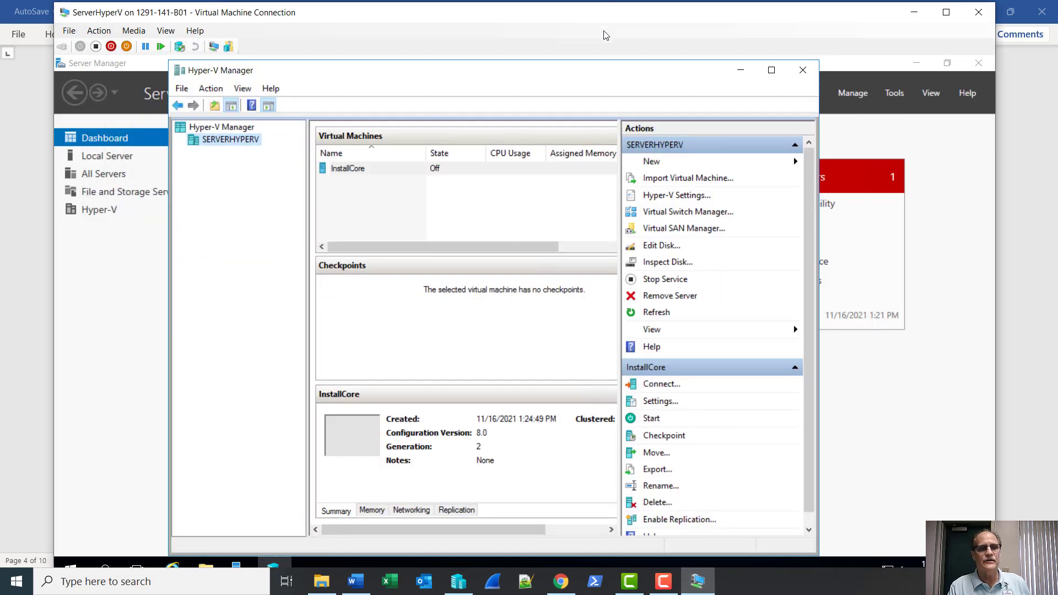
Inside the VM, create and open a new folder named temp on Local Disk (C:).
key("ctrl+alt+Break")
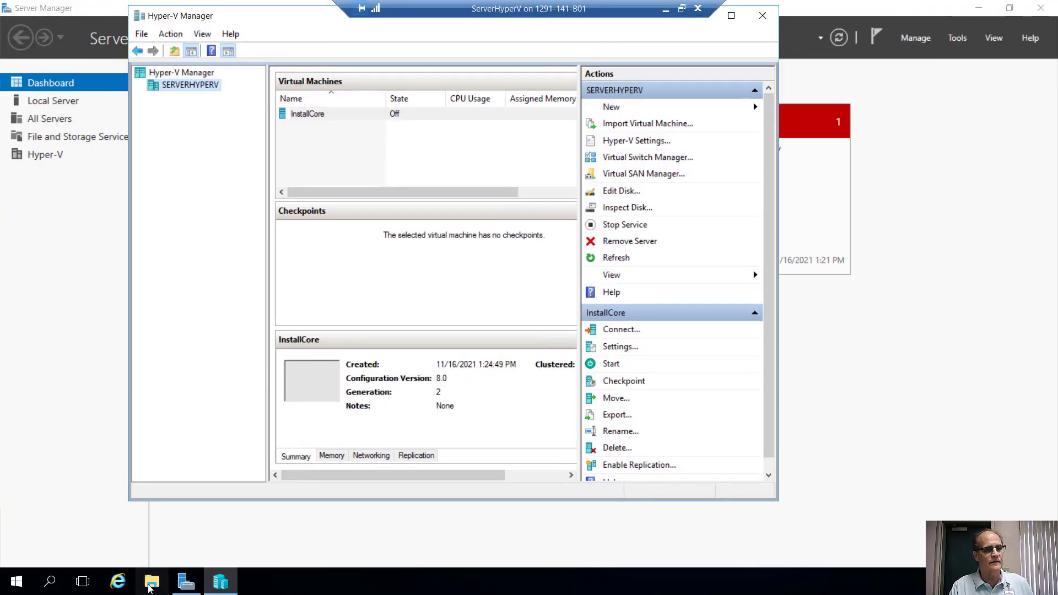
left_click(151, 583)
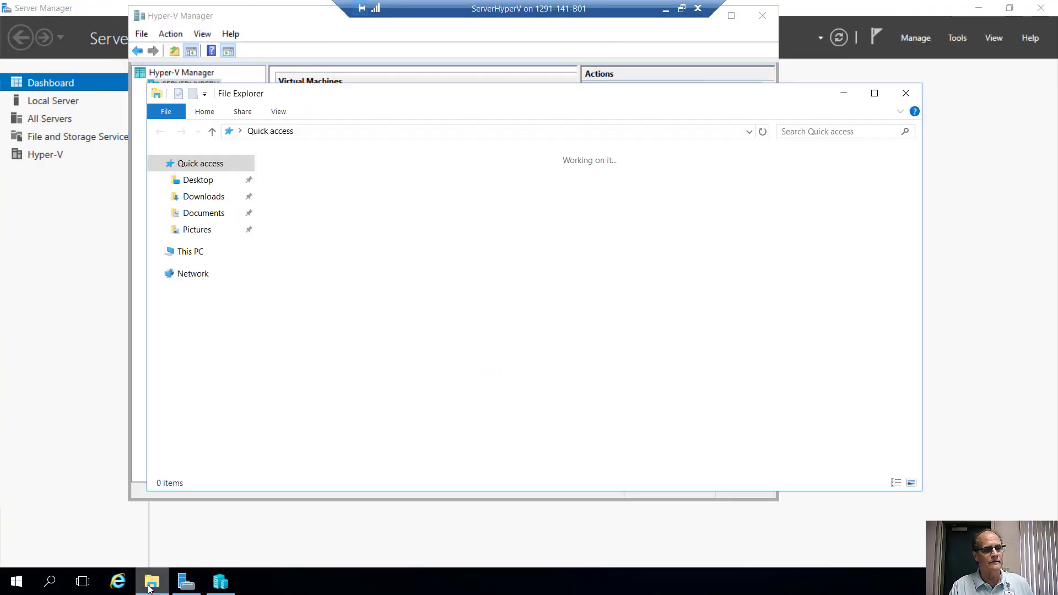
left_click(190, 251)
left_click(331, 290)
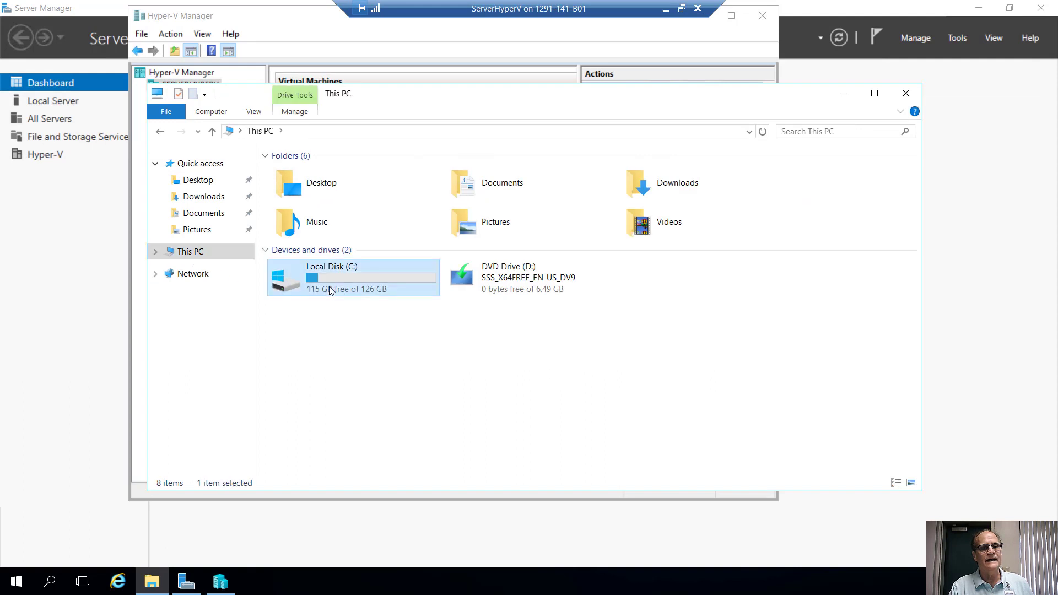
double_click(331, 291)
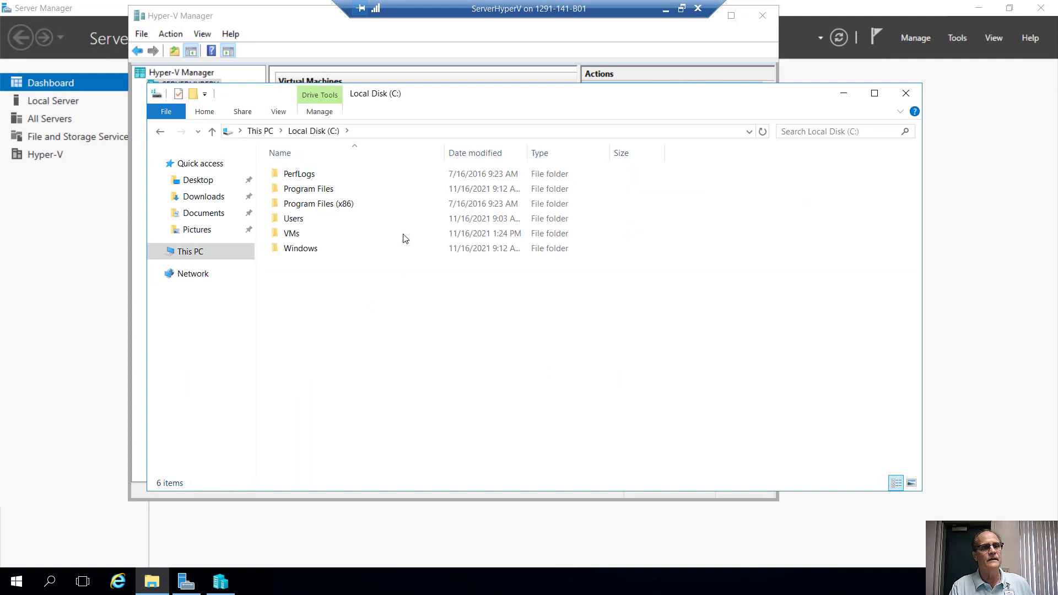
key("ctrl+shift+n")
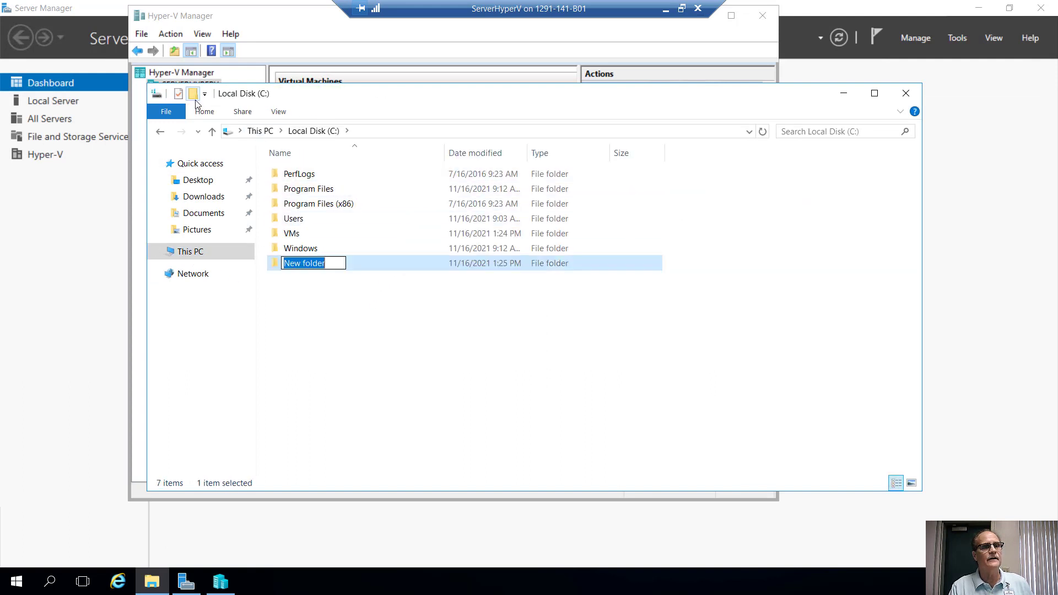
type("temp")
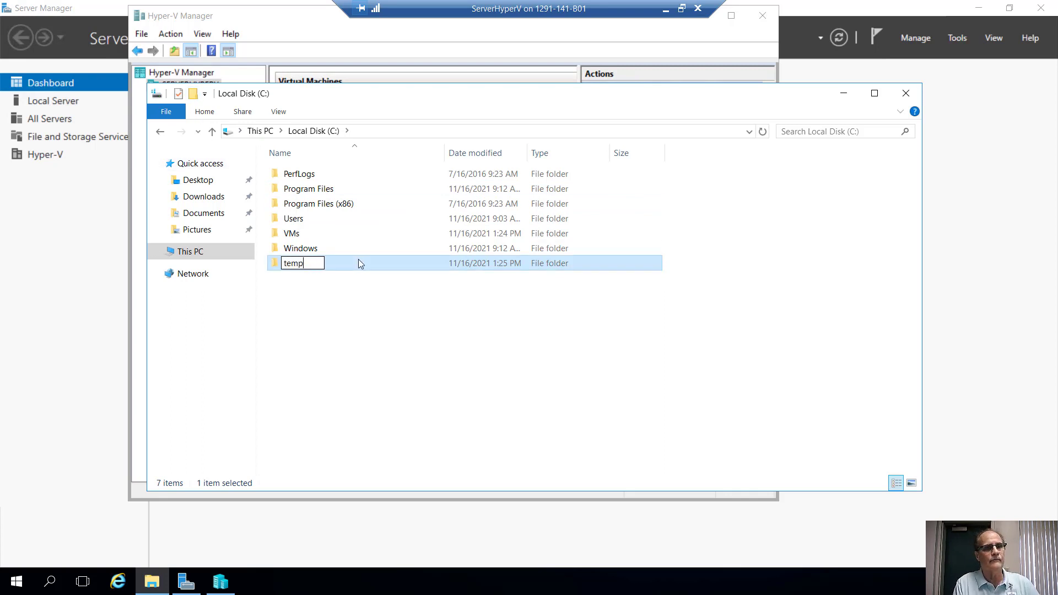
key("Return")
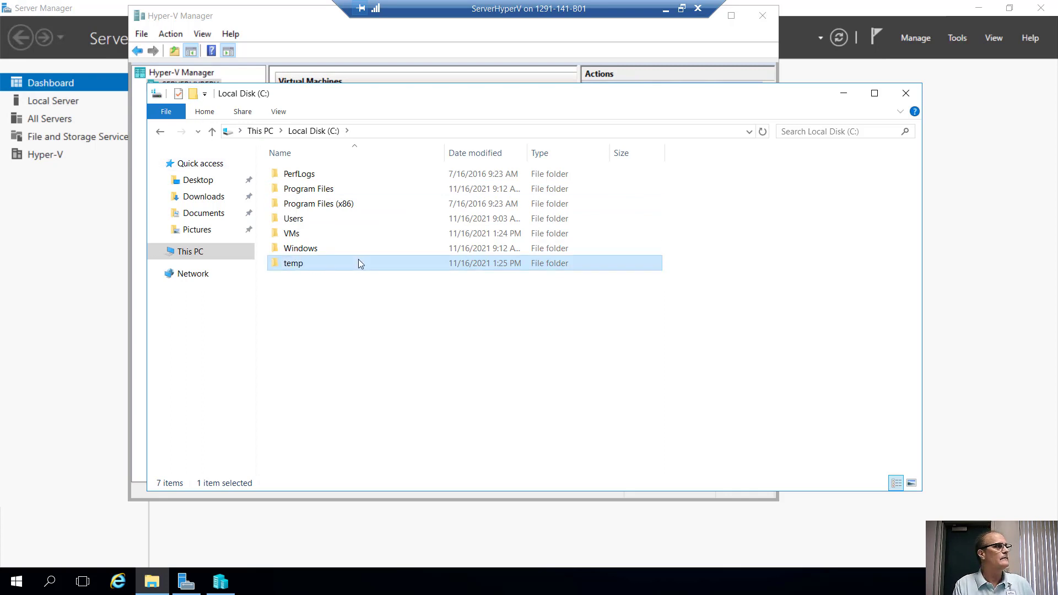
double_click(359, 264)
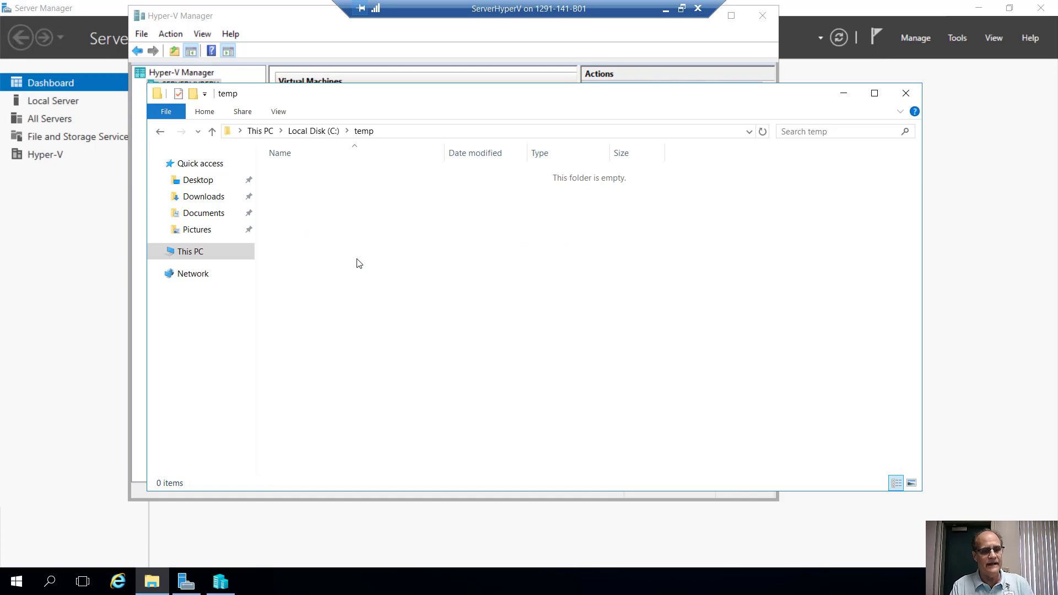
Try pasting the ISO into C:\temp twice, dismiss both copy errors, and leave full screen.
key("ctrl+v")
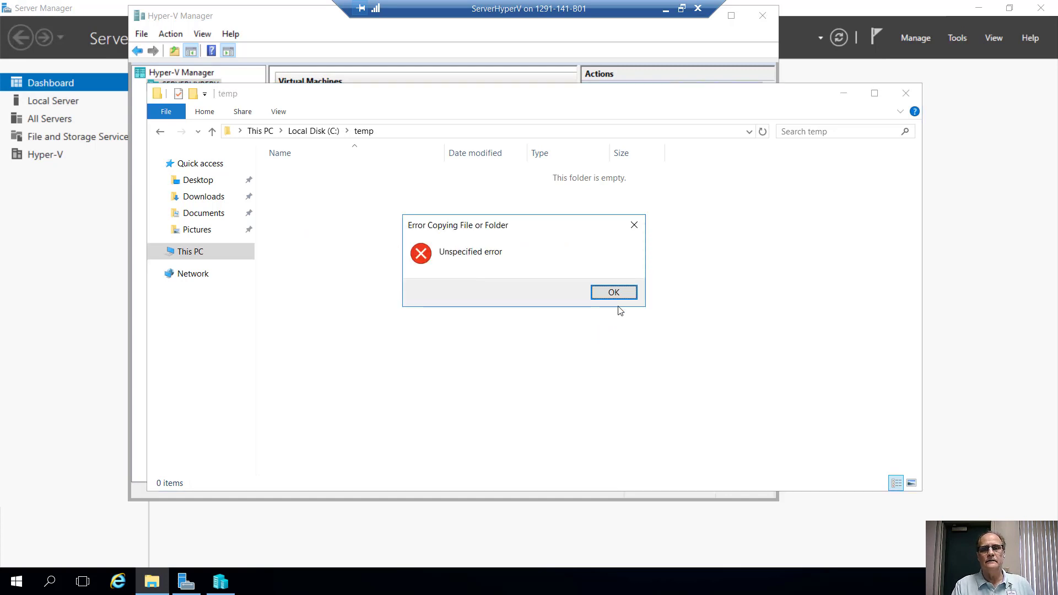
left_click(611, 292)
right_click(440, 247)
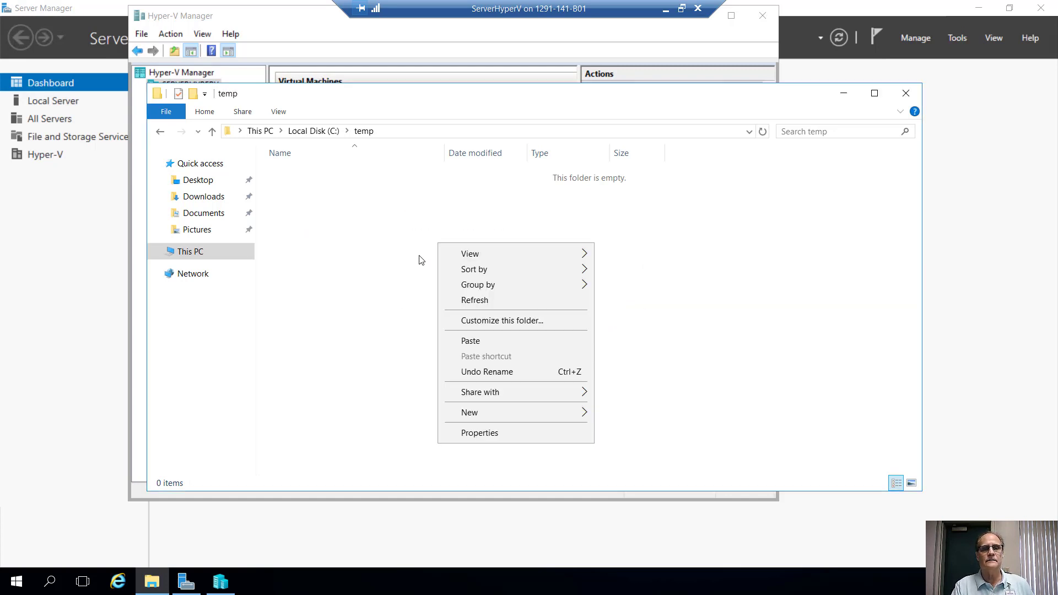
left_click(458, 341)
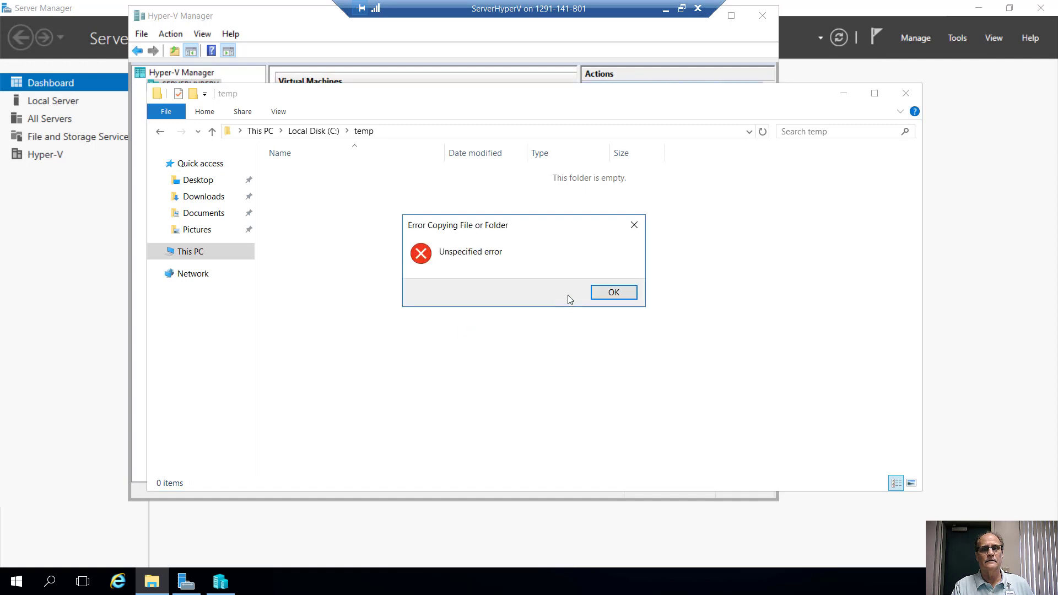
left_click(609, 293)
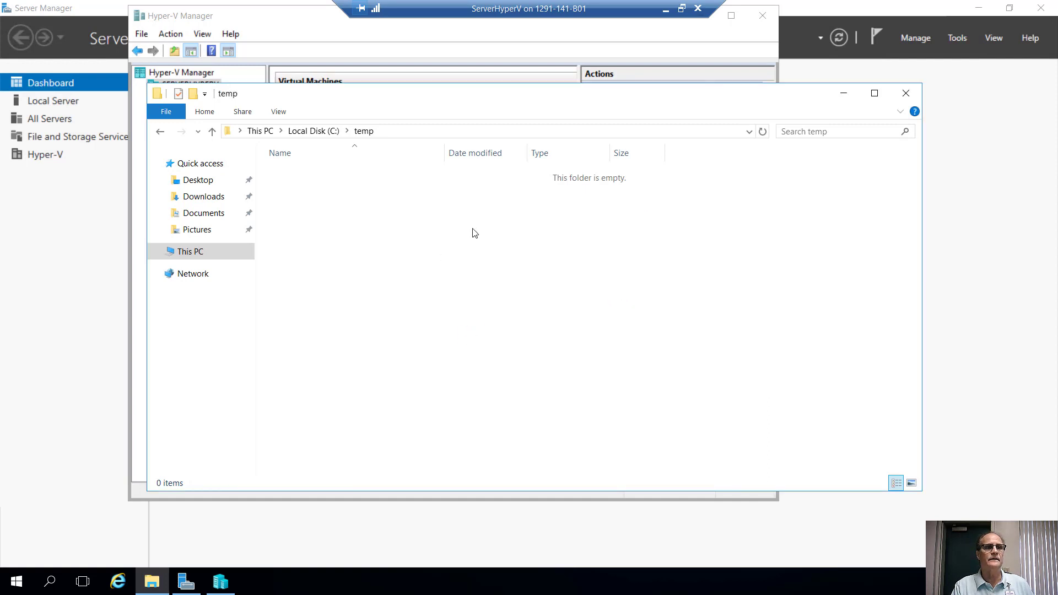
left_click(683, 9)
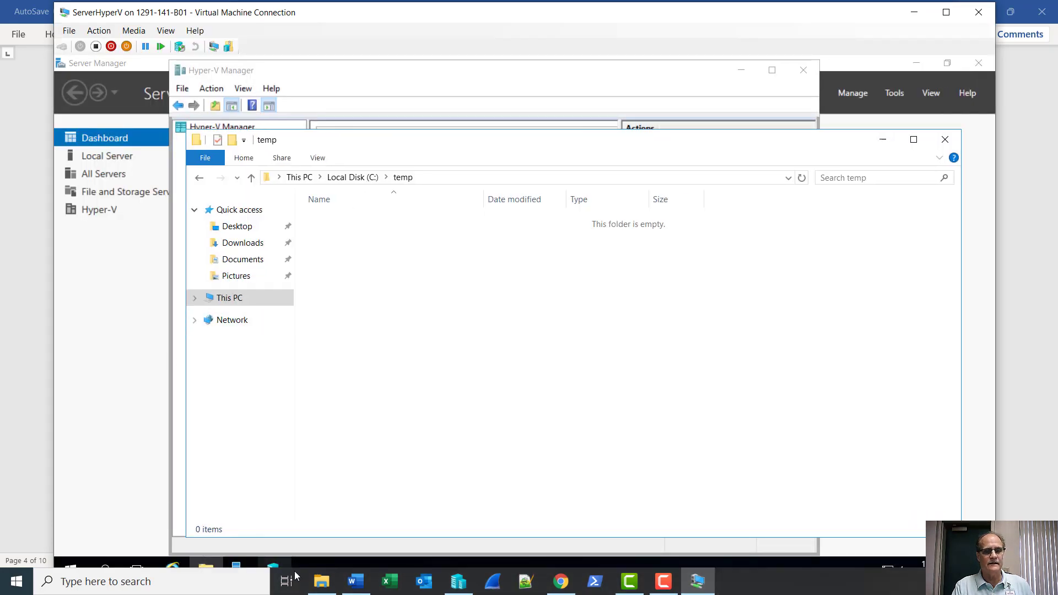
Re-copy the Windows Server 2016 ISO from the host and paste into the VM's temp folder, dismissing the error.
mouse_move(322, 581)
left_click(270, 515)
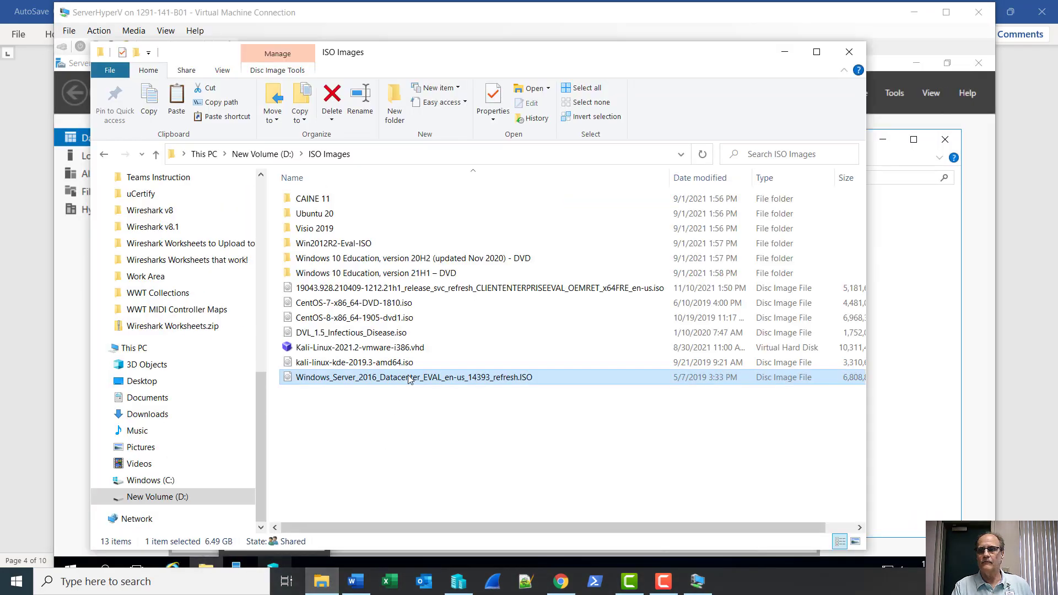
mouse_move(405, 379)
left_mouse_down()
mouse_move(900, 354)
mouse_move(912, 376)
mouse_move(439, 382)
left_mouse_up()
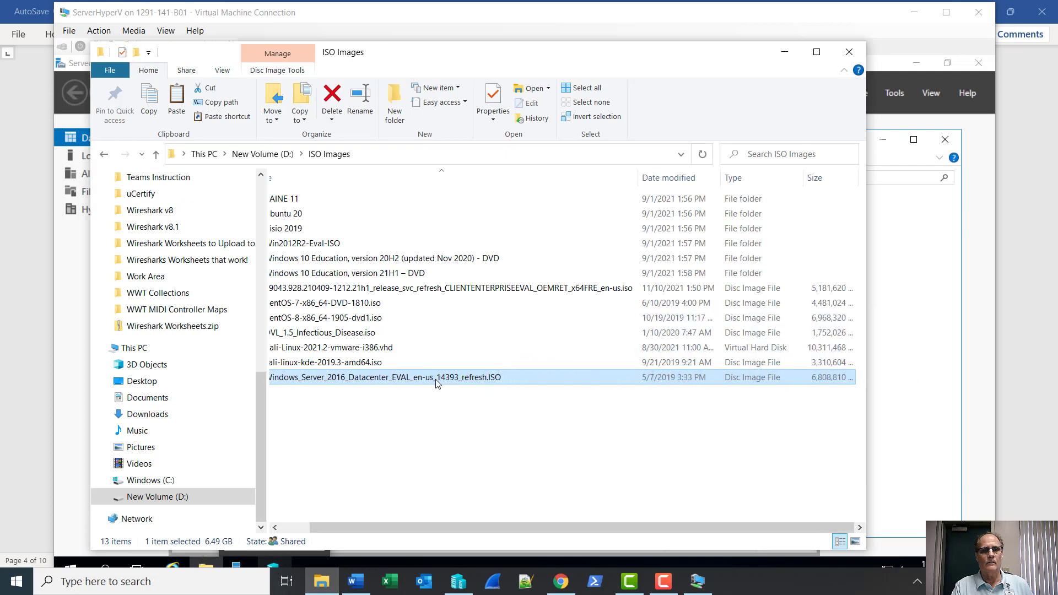
right_click(437, 383)
left_click(467, 299)
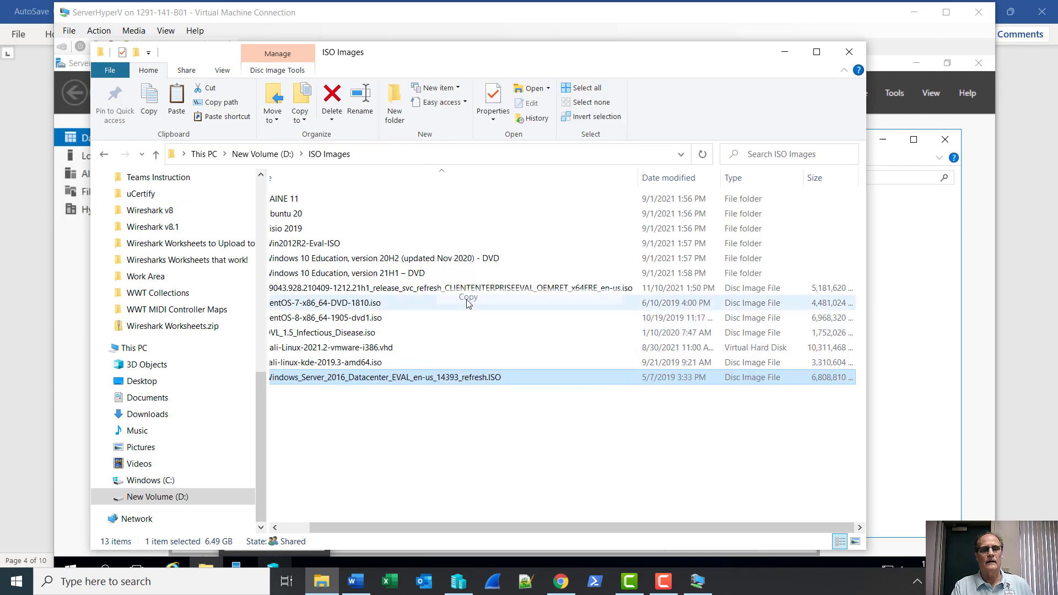
left_click(849, 52)
right_click(449, 328)
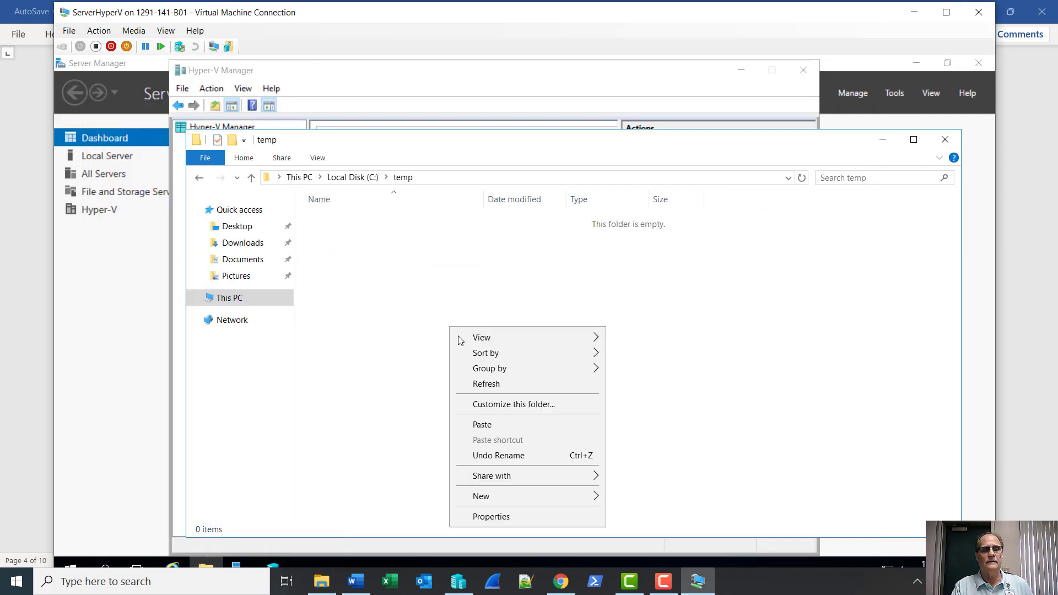
left_click(478, 424)
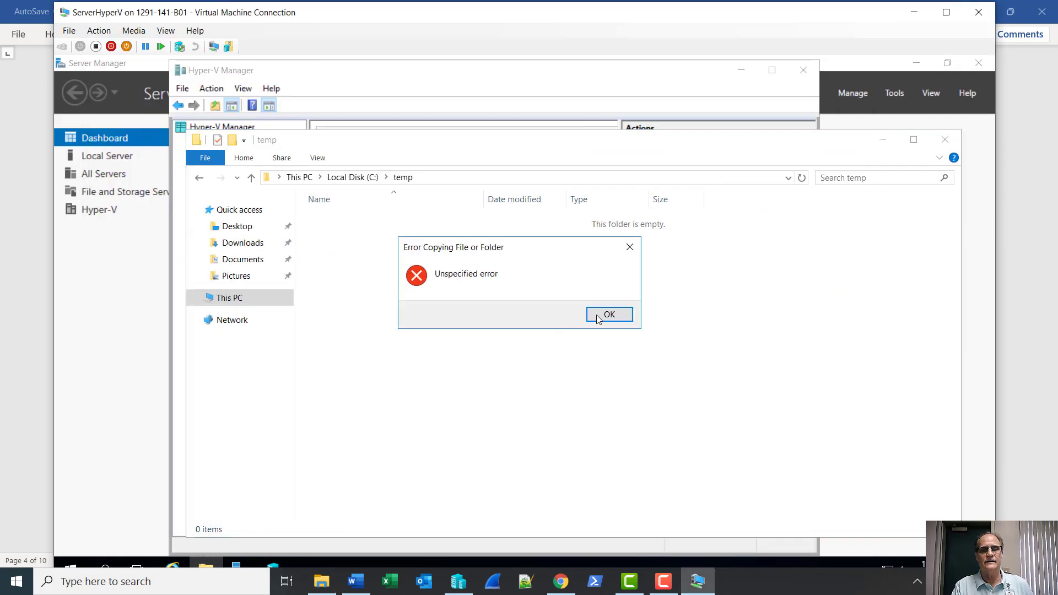
left_click(615, 316)
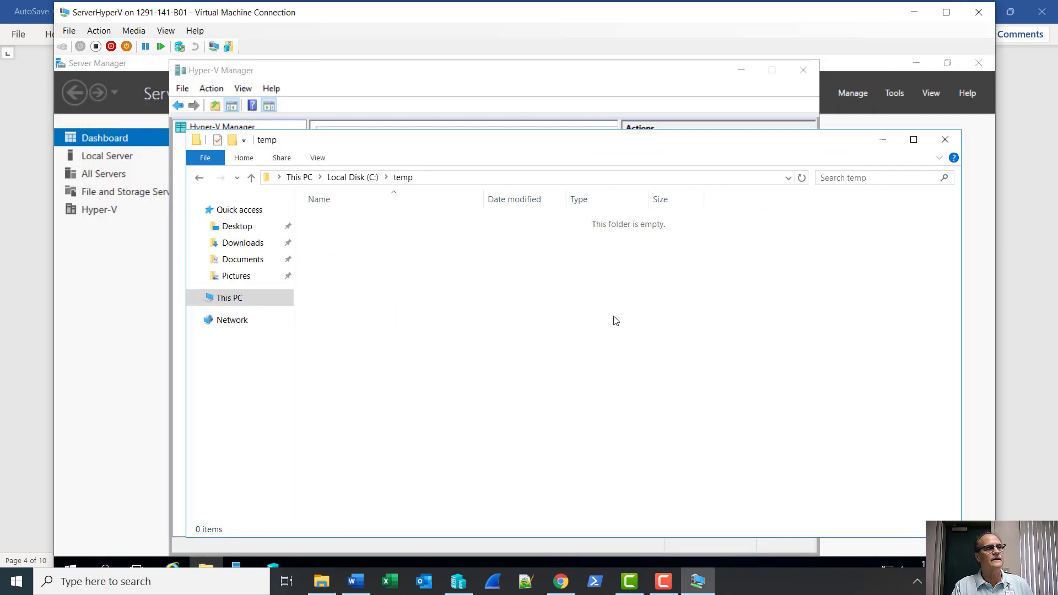
Minimise the Virtual Machine Connection window to reveal the host's D:\ISO Images folder with the ISO.
left_click(664, 587)
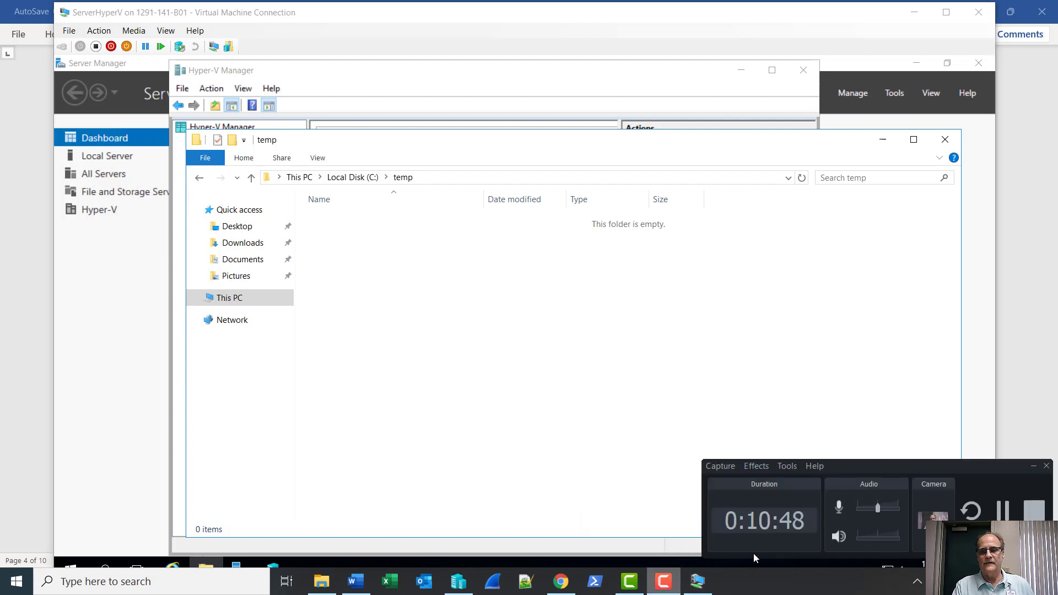
left_click(1006, 513)
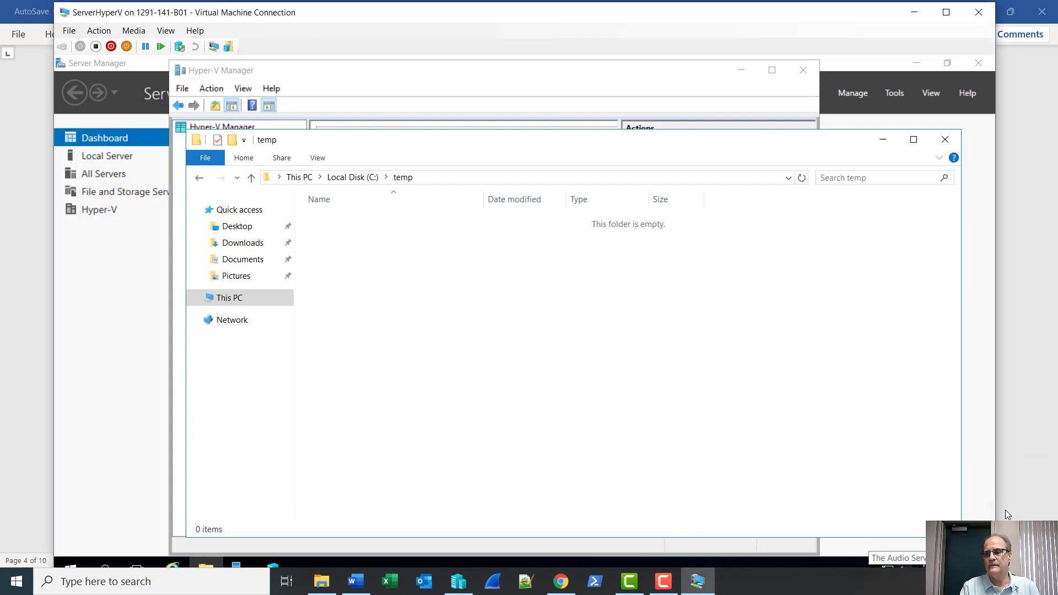
left_click(665, 583)
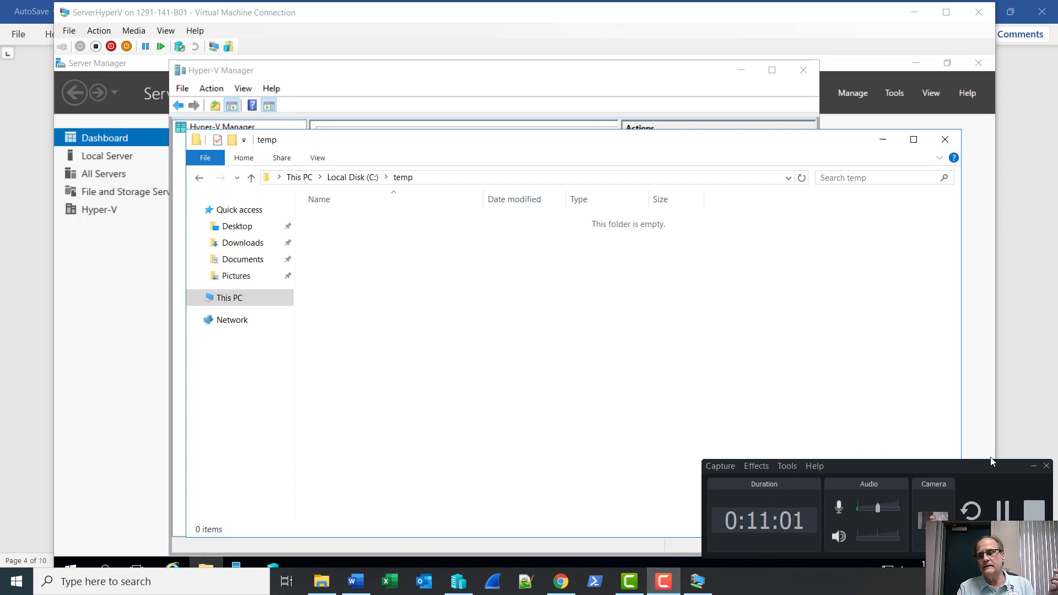
left_click(1031, 465)
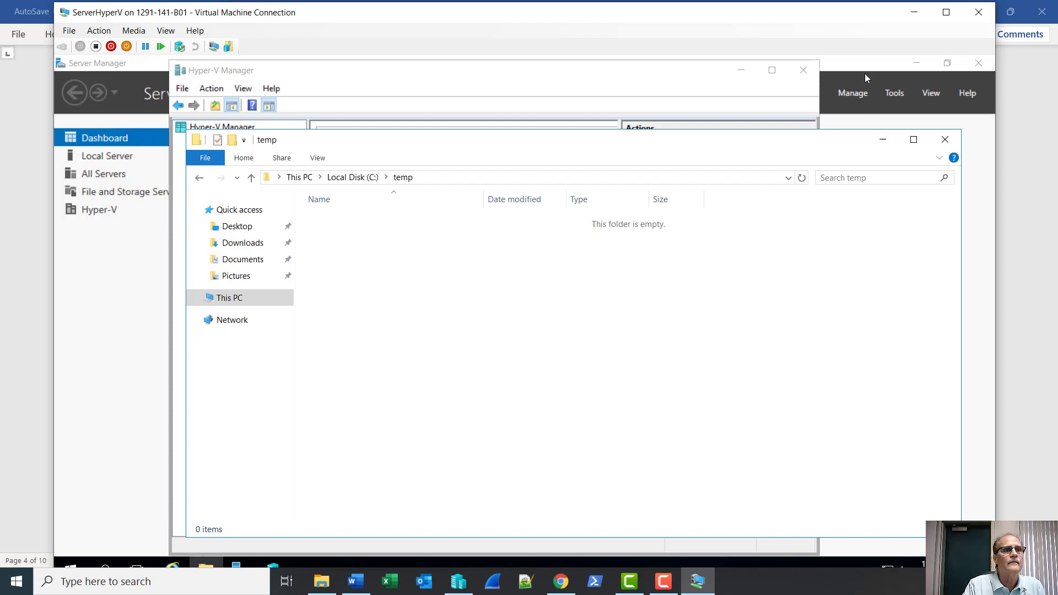
left_click(916, 17)
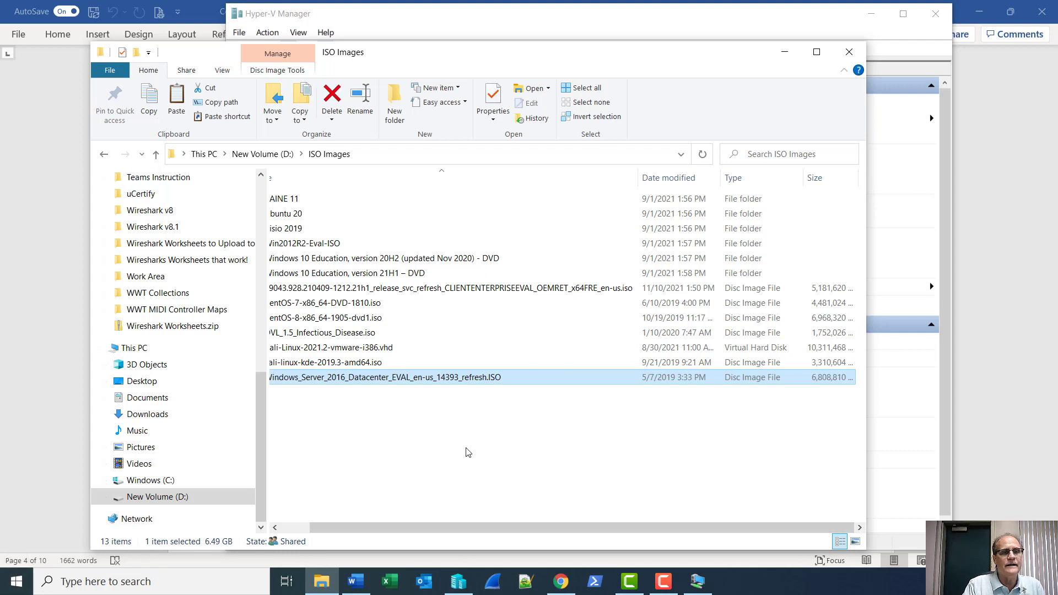
right_click(13, 585)
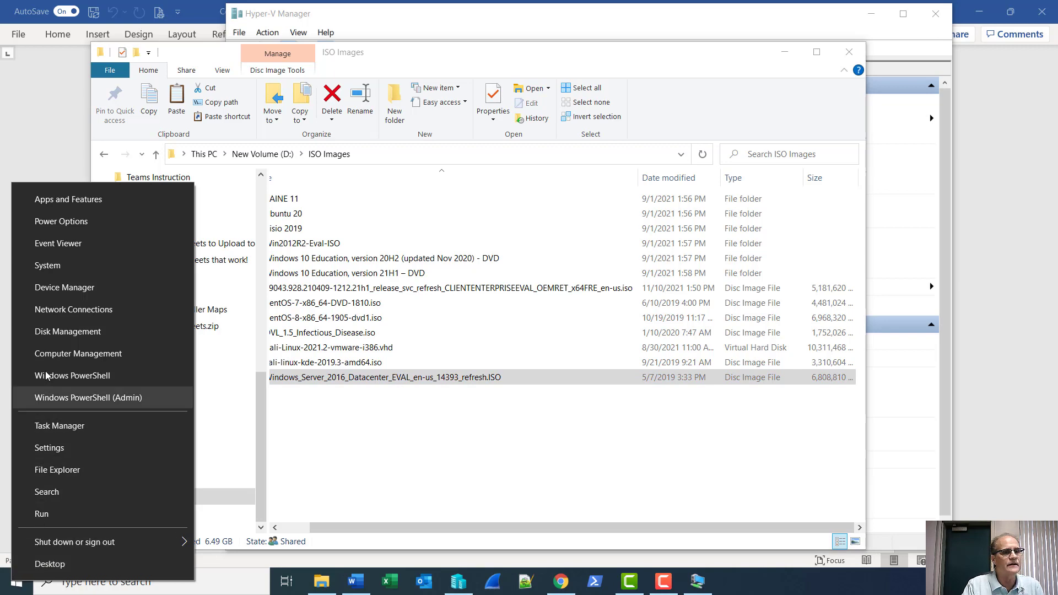
left_click(55, 332)
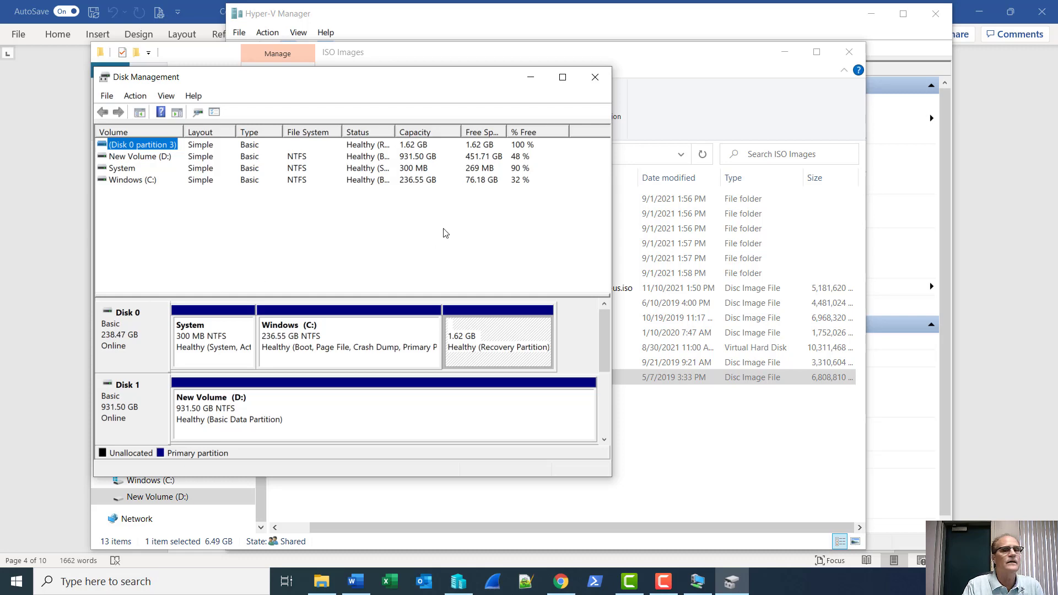
left_click(597, 78)
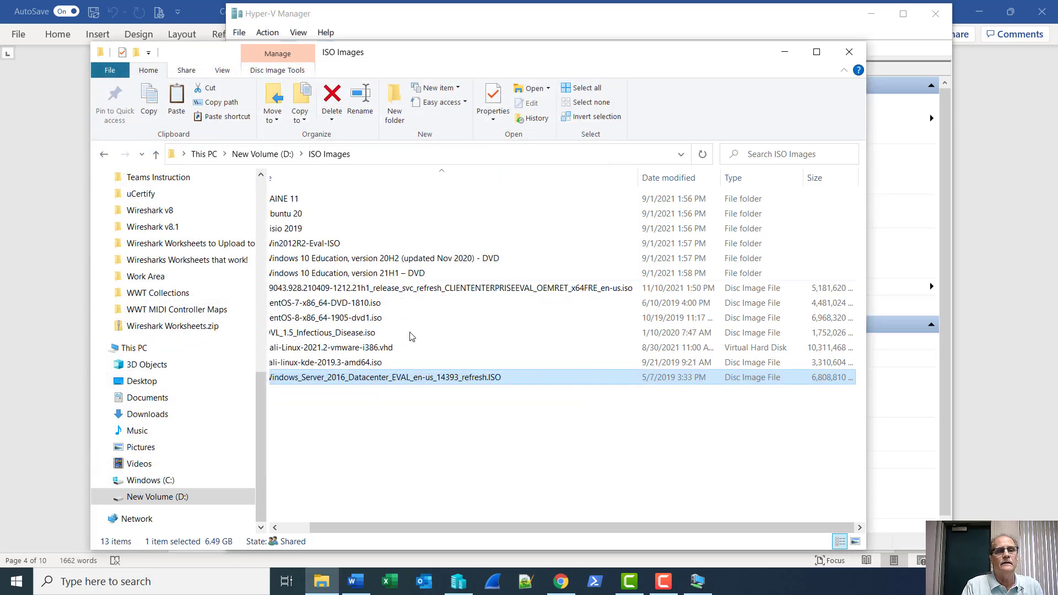
Run mmc from the Run dialog and approve the User Account Control prompt.
right_click(23, 589)
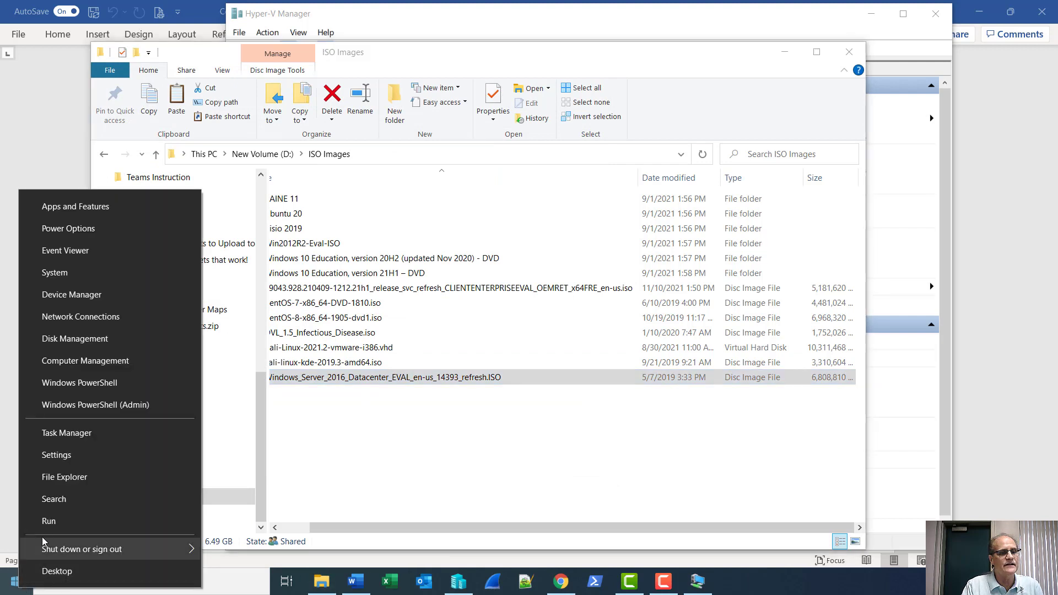
left_click(52, 523)
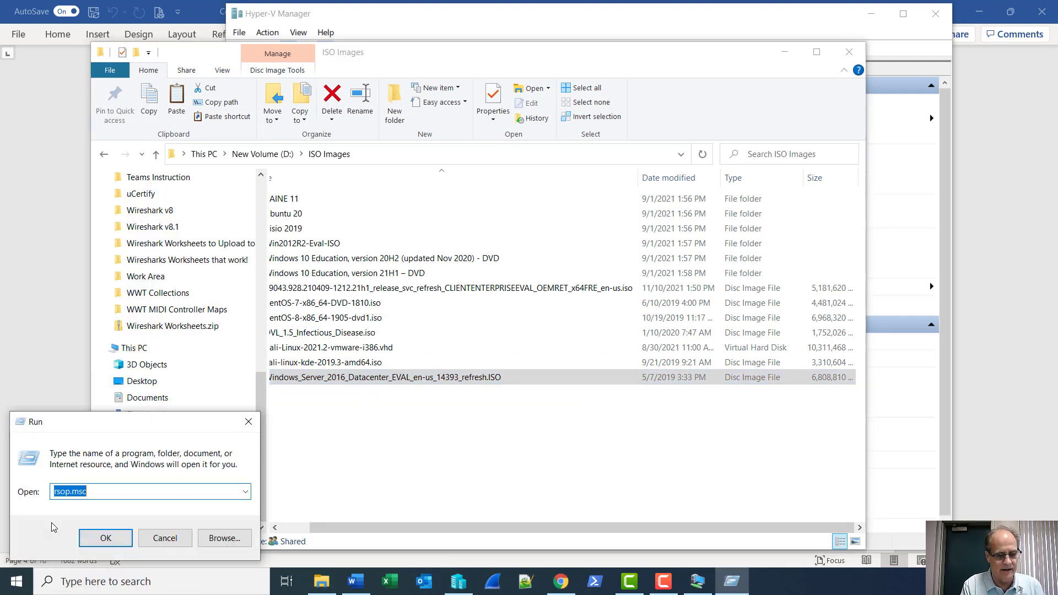
type("mmc.exe")
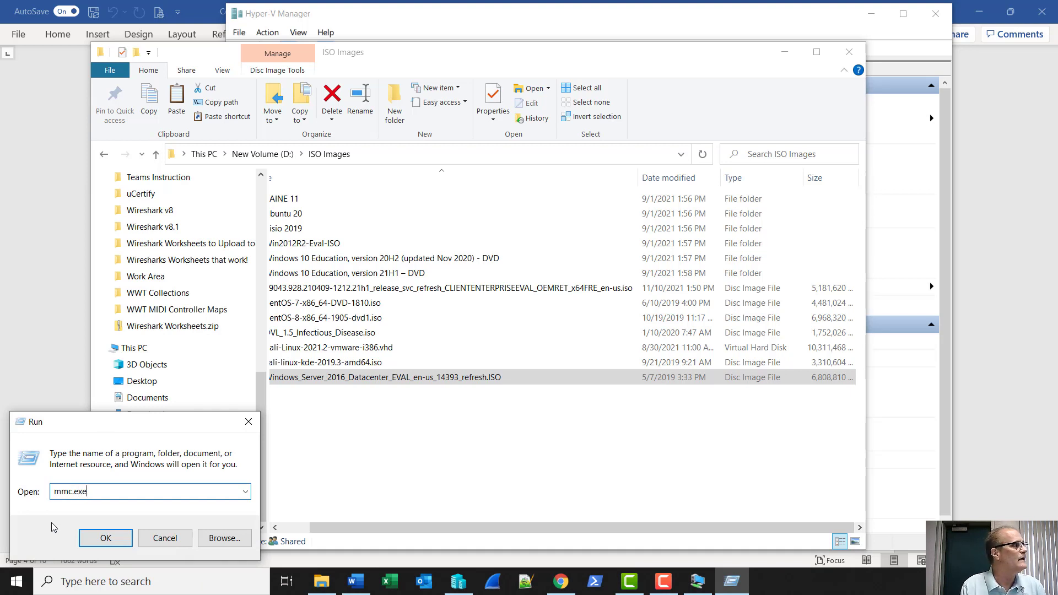
key("Return")
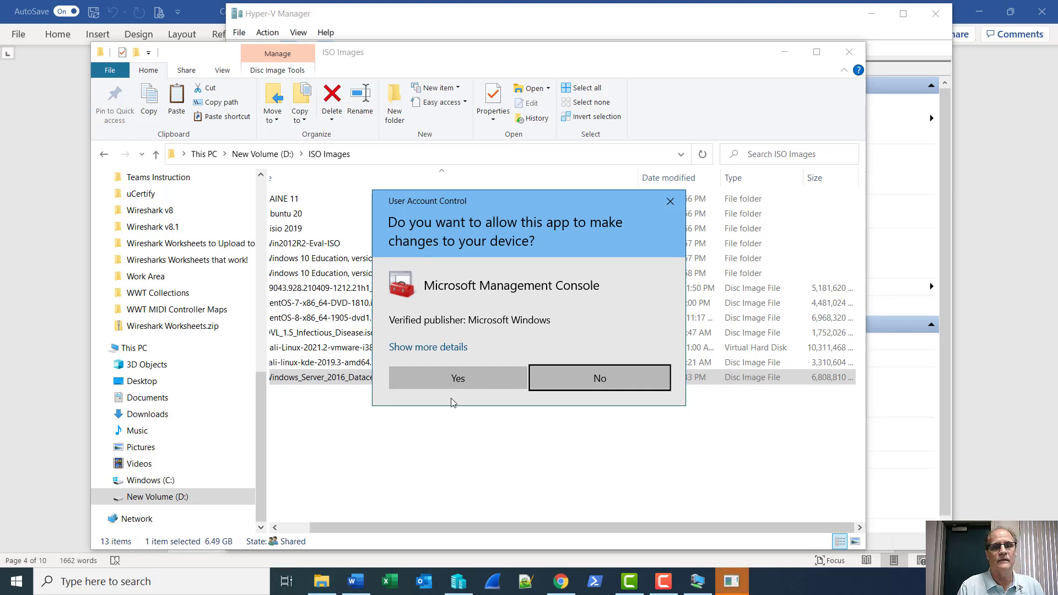
left_click(469, 375)
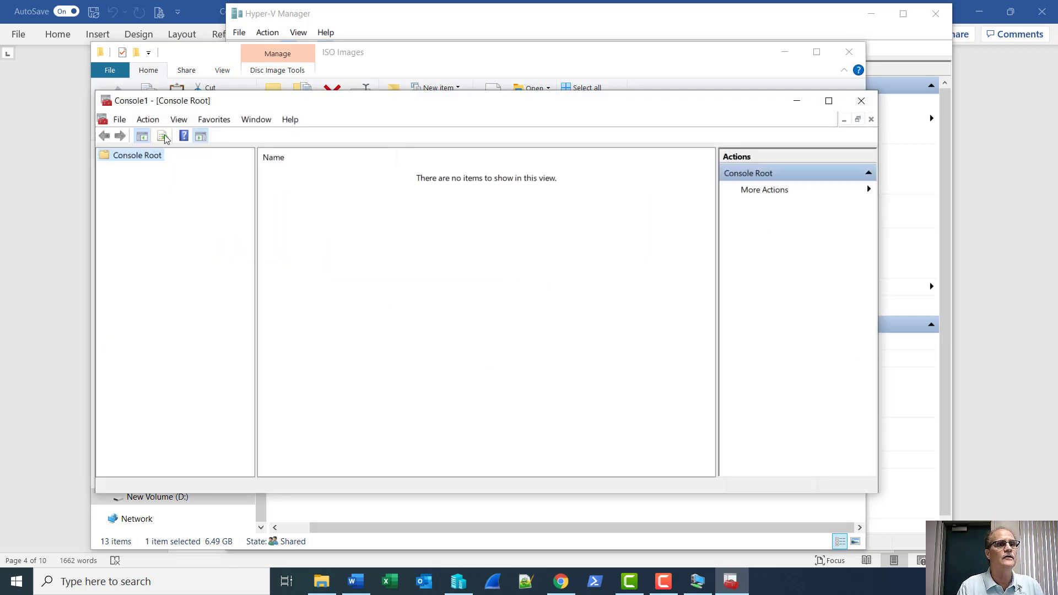
Add the Disk Management snap-in for this computer and view Disk 0 and Disk 1.
left_click(120, 120)
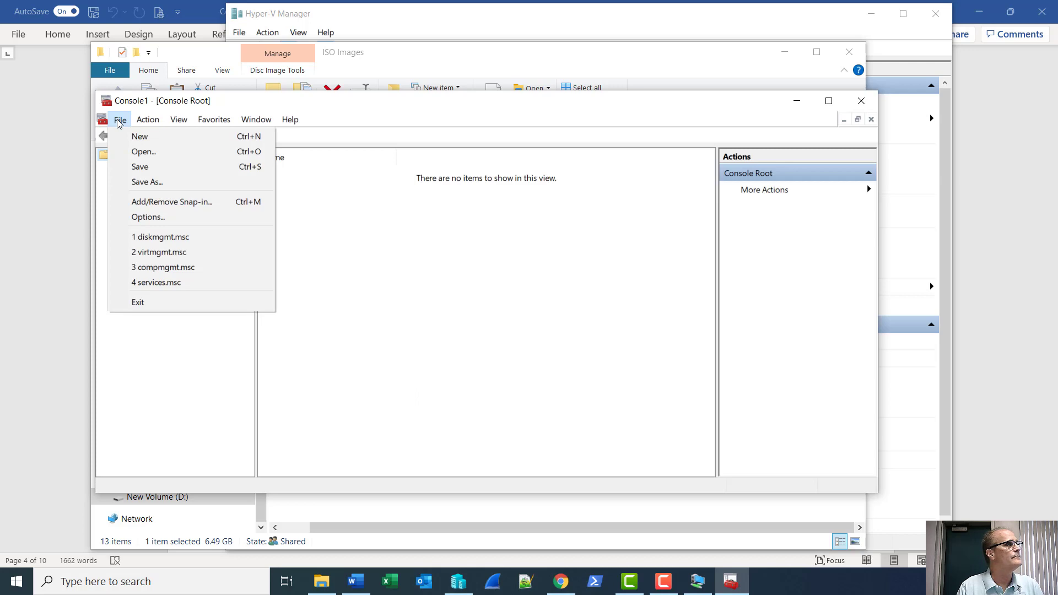
left_click(143, 203)
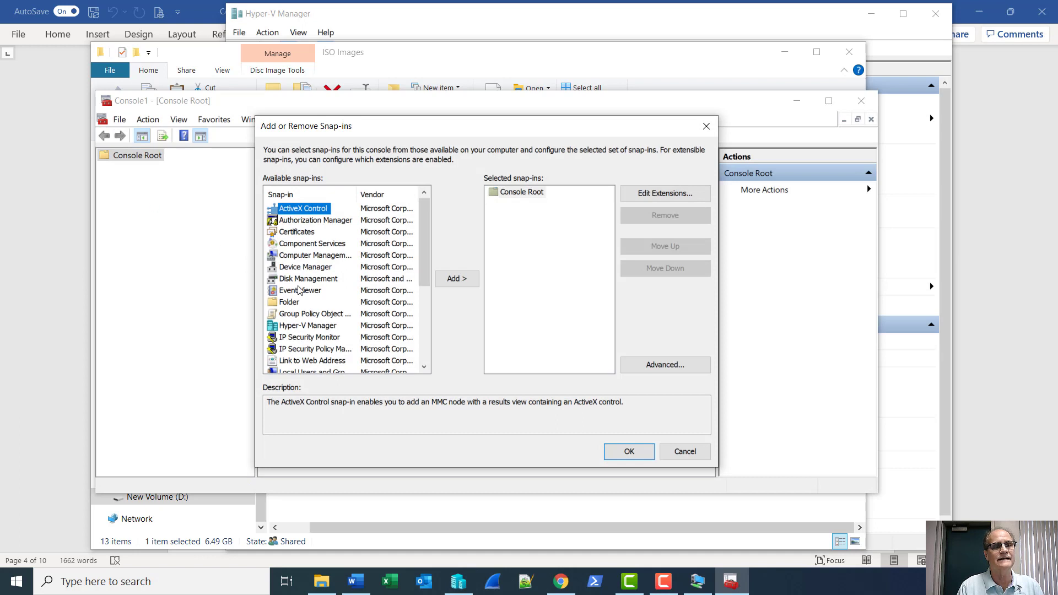
left_click(303, 280)
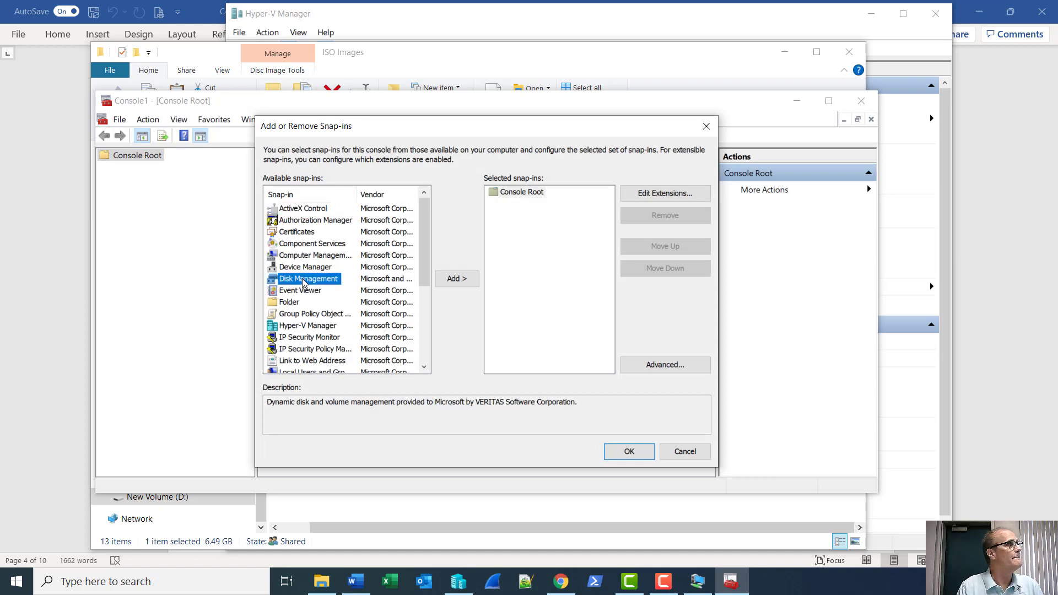
left_click(453, 280)
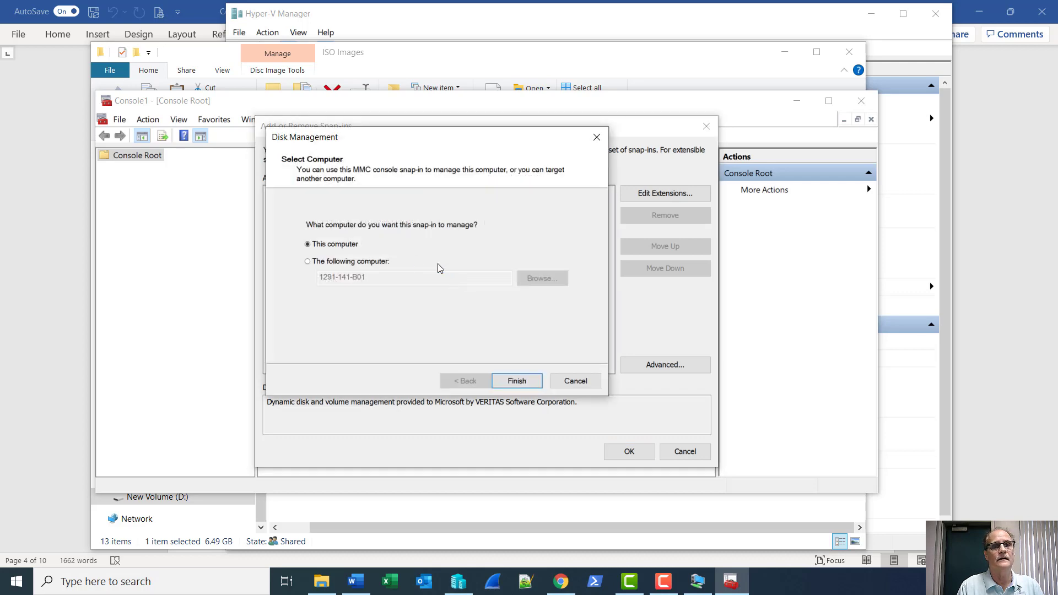
left_click(517, 381)
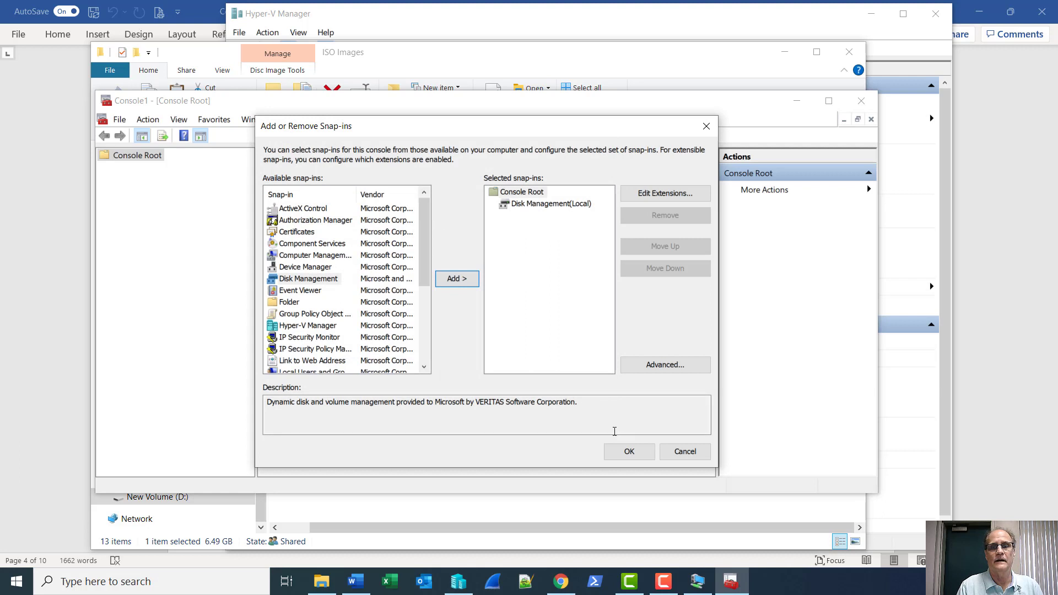
left_click(629, 452)
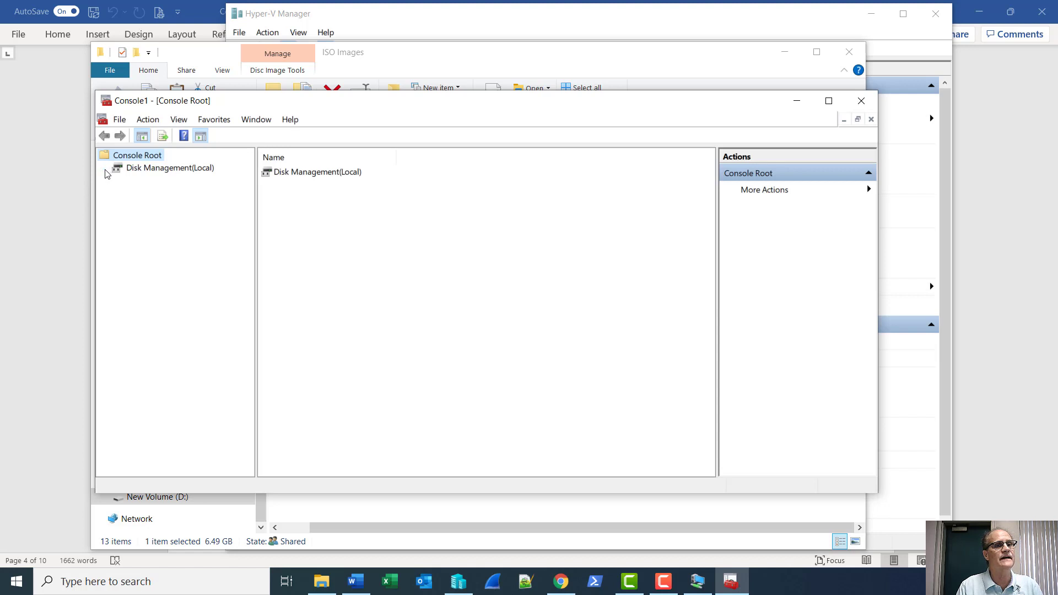
left_click(120, 174)
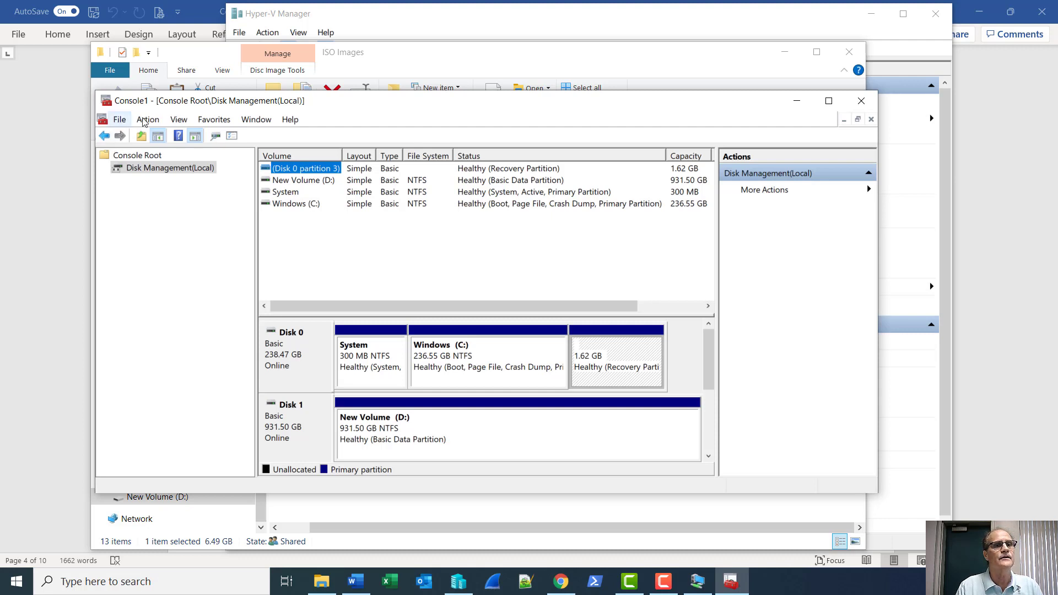
Close Console1 without saving its settings, returning to the D:\ISO Images folder.
left_click(858, 98)
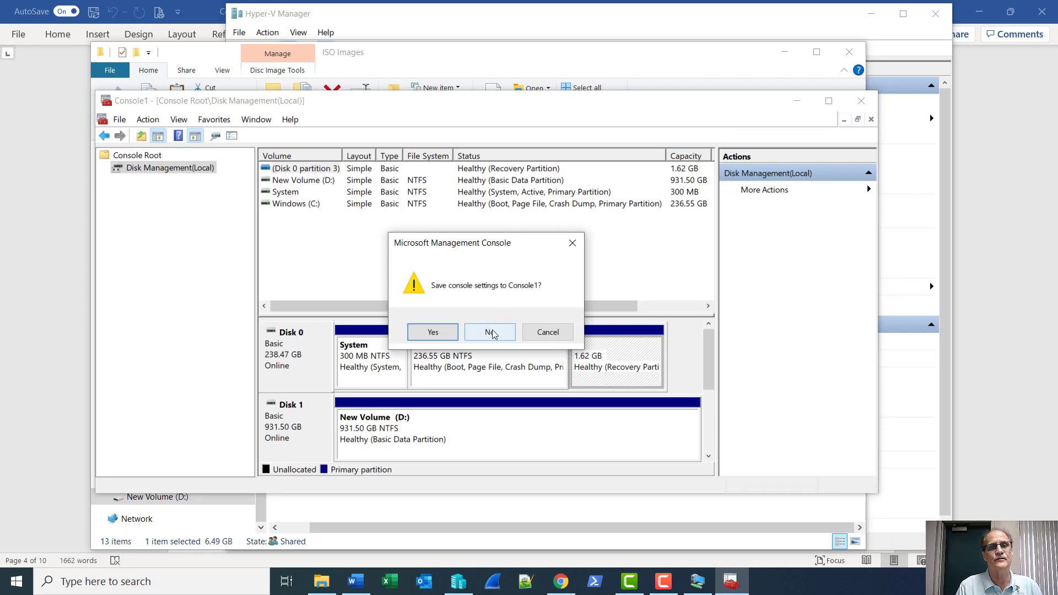
left_click(491, 333)
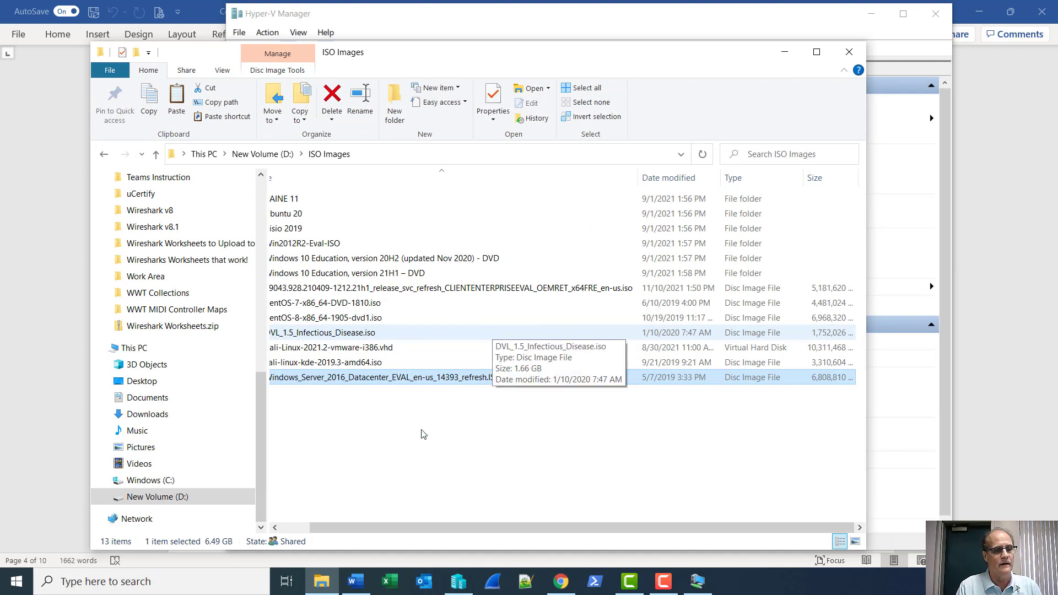
left_click(154, 584)
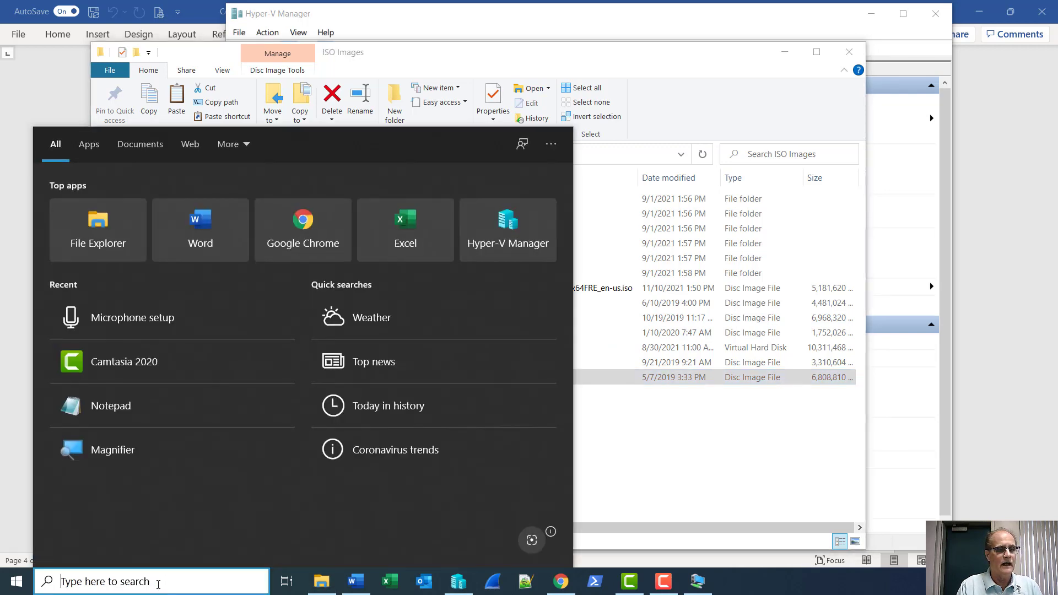
Search for mmc.exe and run it as administrator.
type("m")
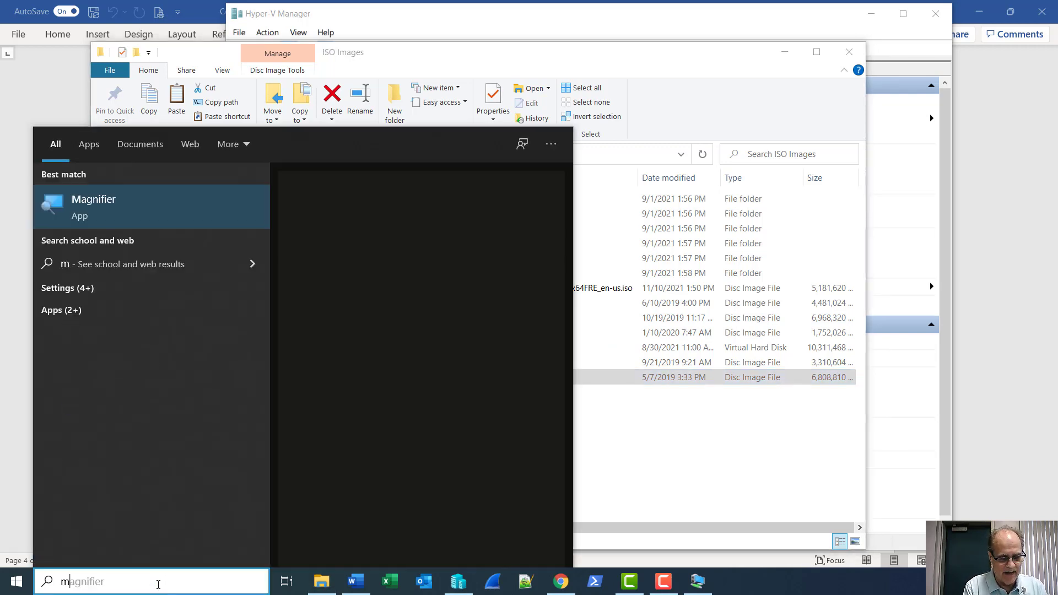
type("mc.exe")
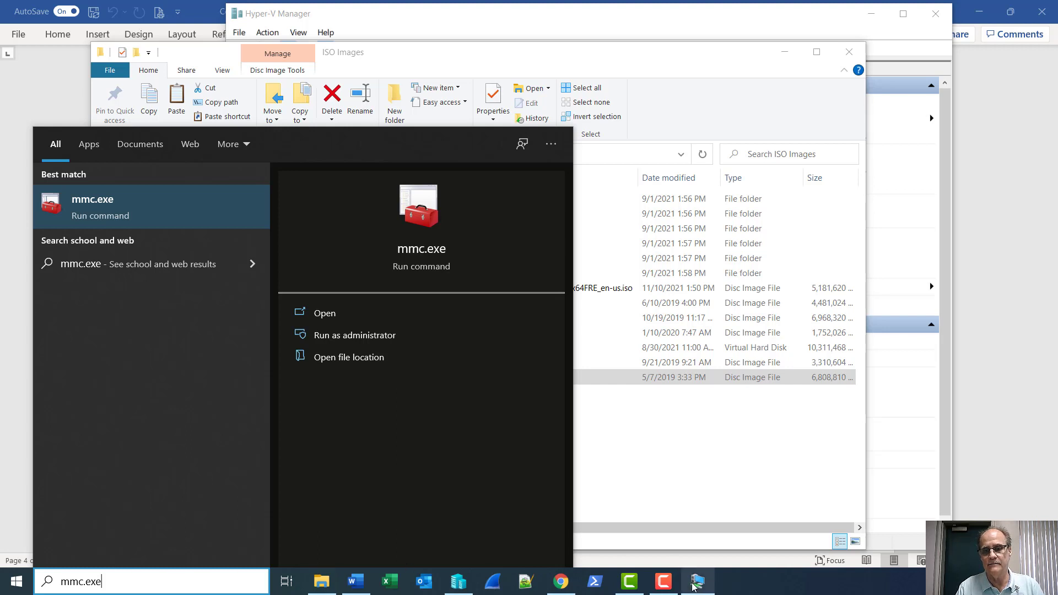
left_click(663, 582)
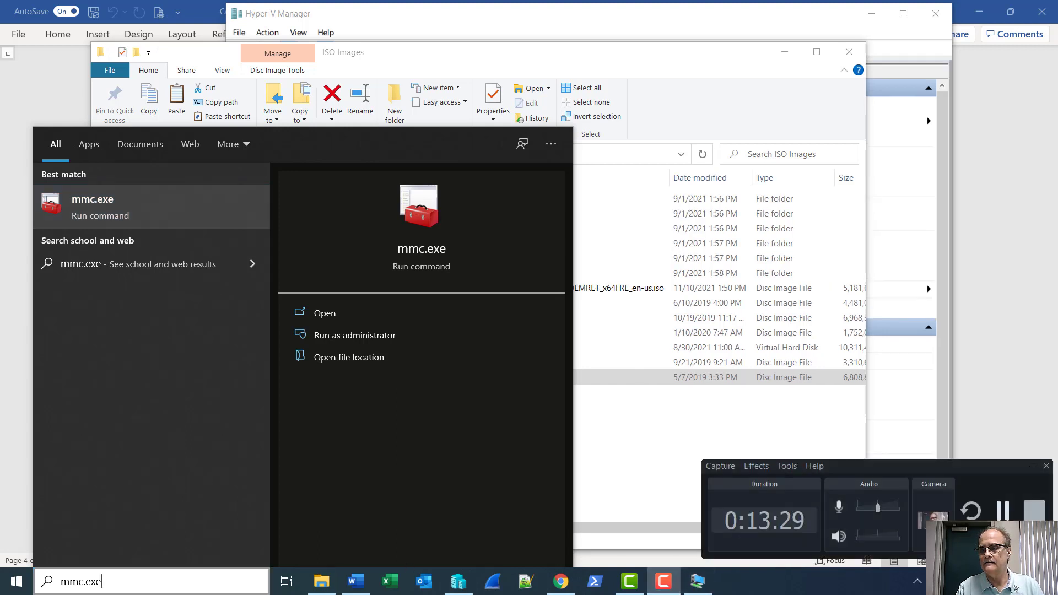
left_click(341, 336)
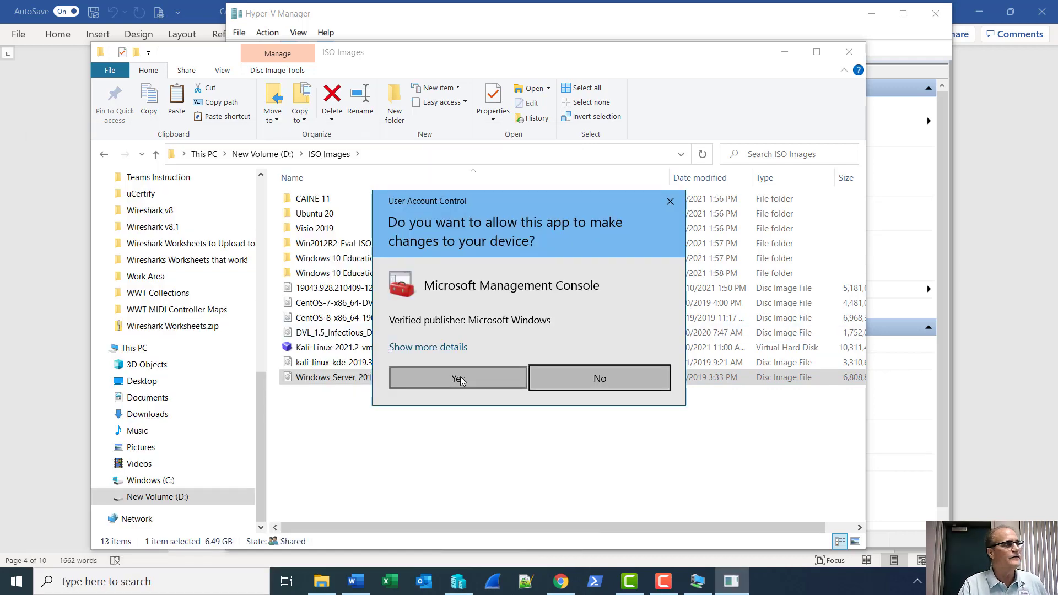
Approve elevation and add a Disk Management snap-in targeting this computer to the console.
left_click(459, 379)
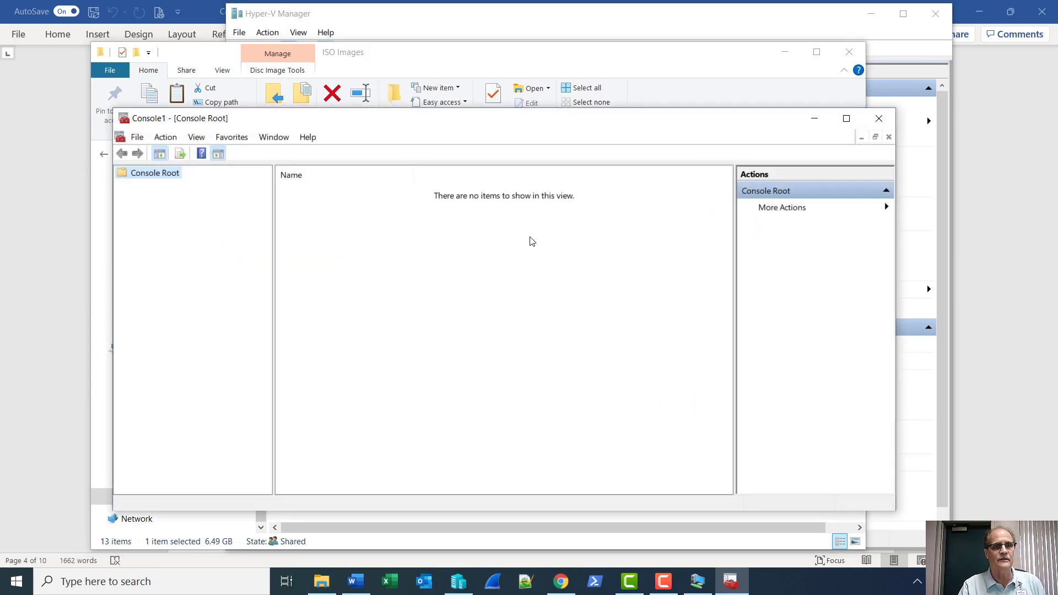
left_click_drag(528, 123, 466, 111)
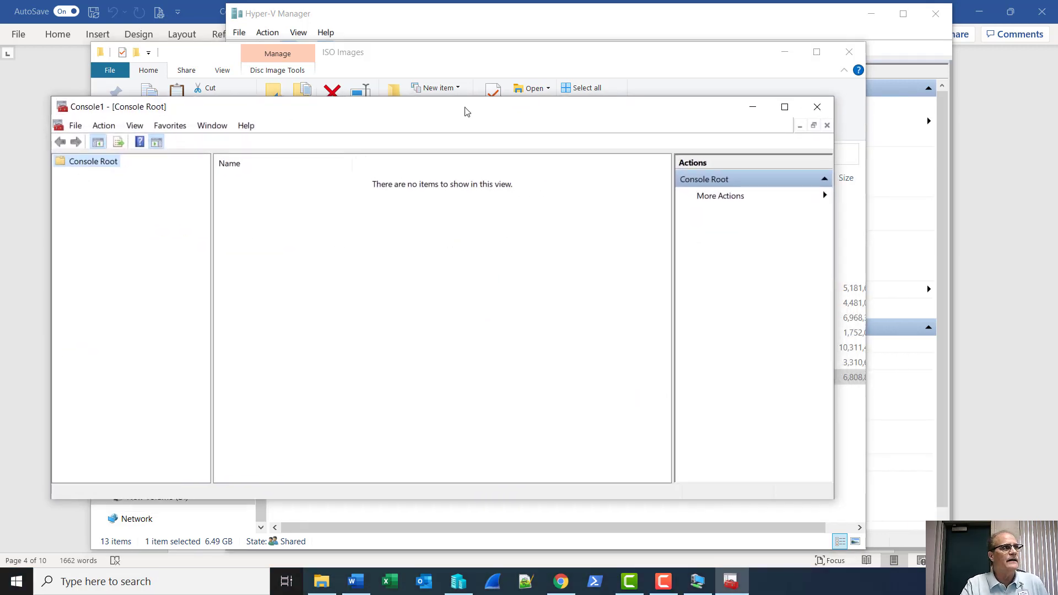
left_click(76, 127)
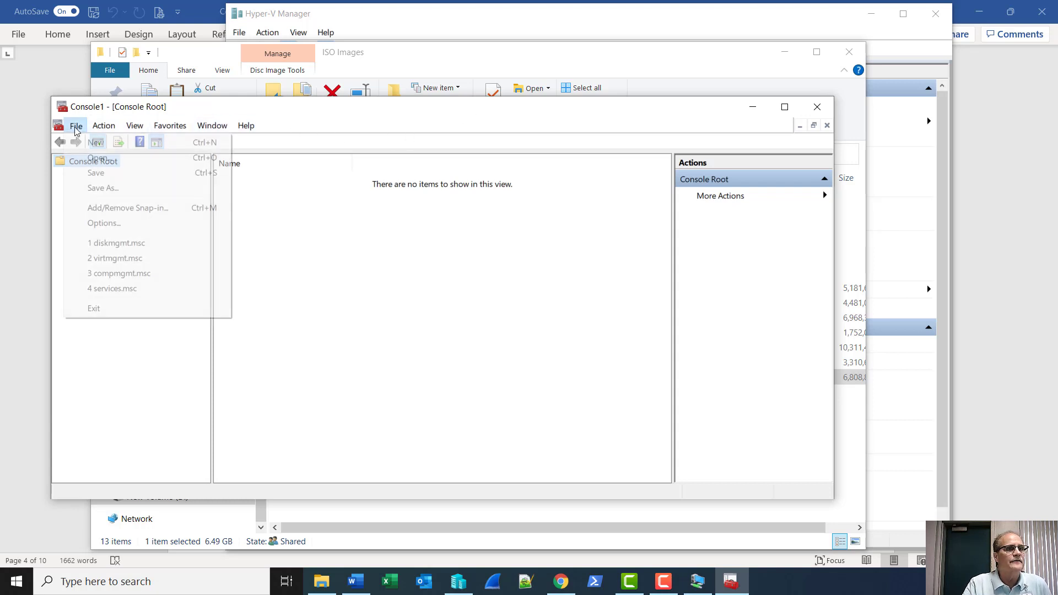
left_click(100, 208)
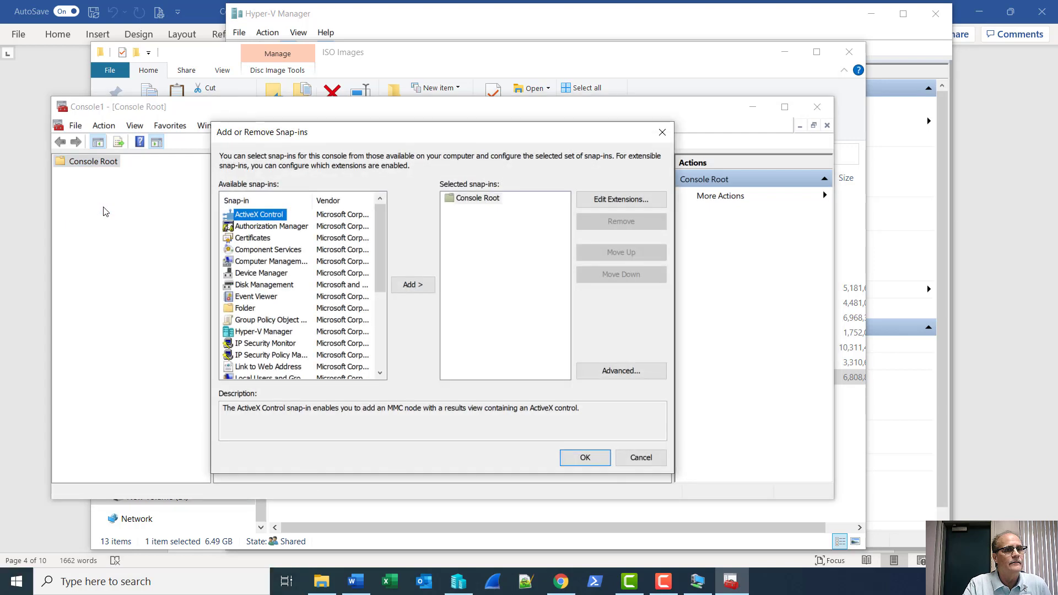
double_click(248, 287)
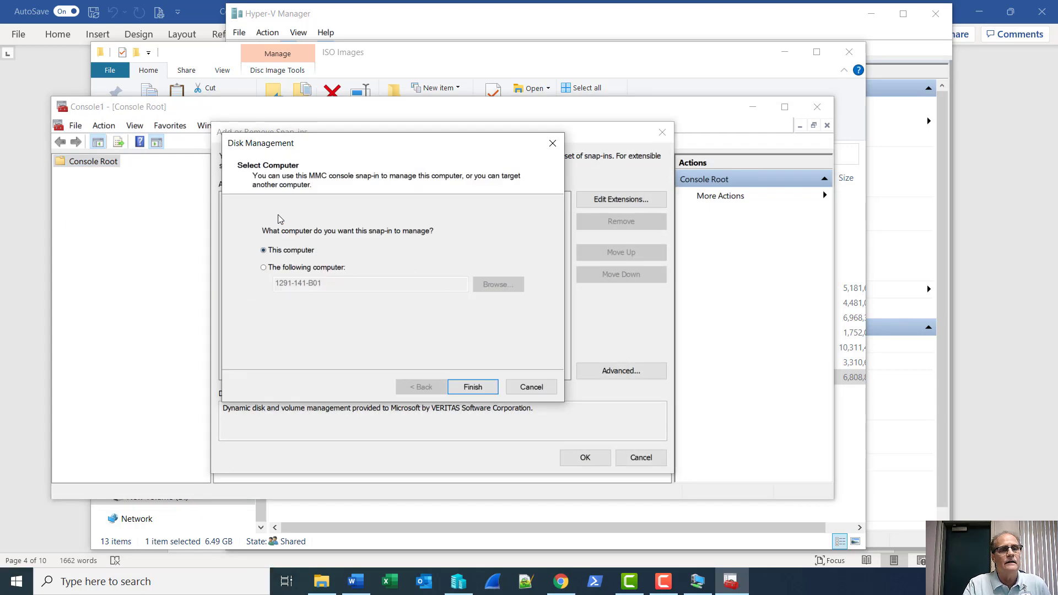
left_click(476, 389)
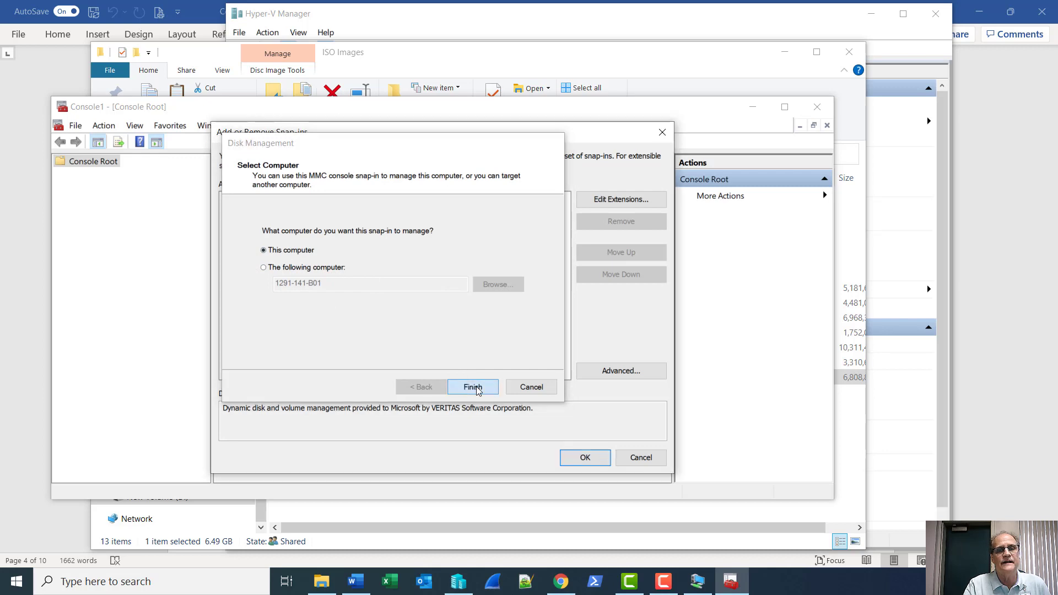
left_click(582, 458)
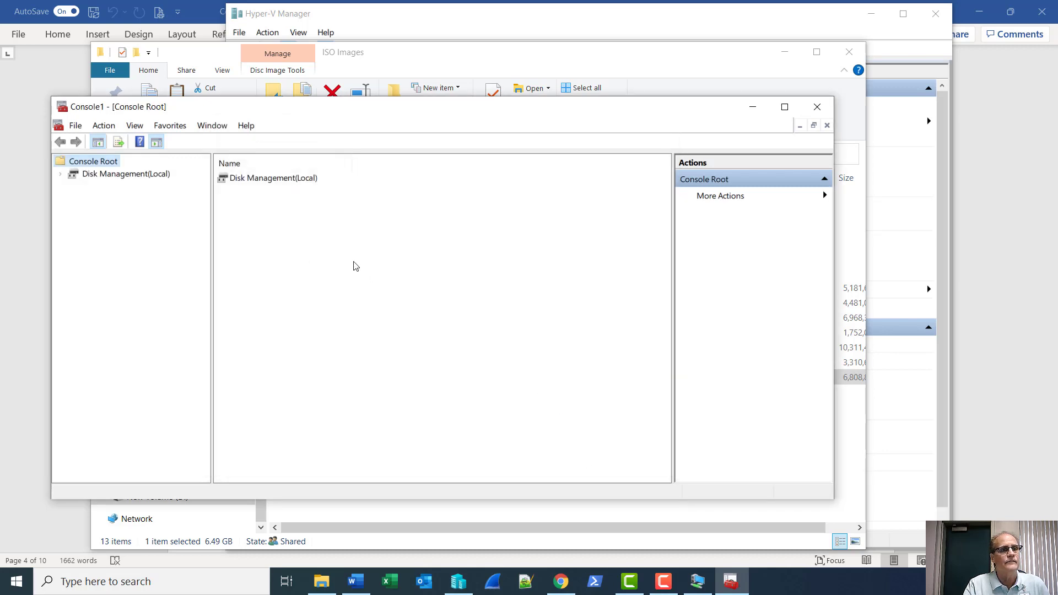
Show Disk Management (Local)'s volumes and disks and bring up its Action menu.
left_click(107, 174)
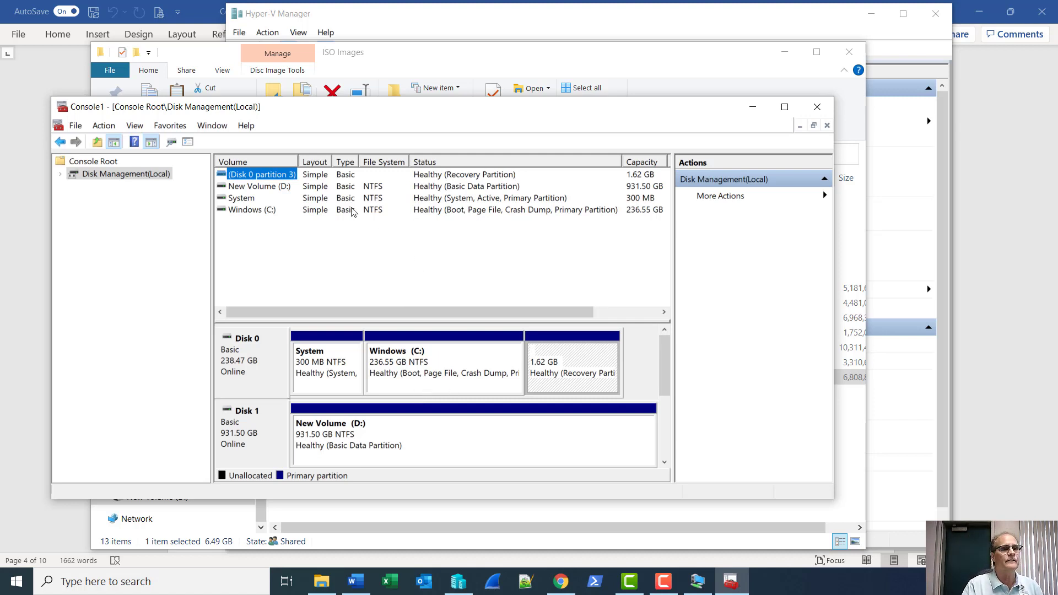
left_click(99, 130)
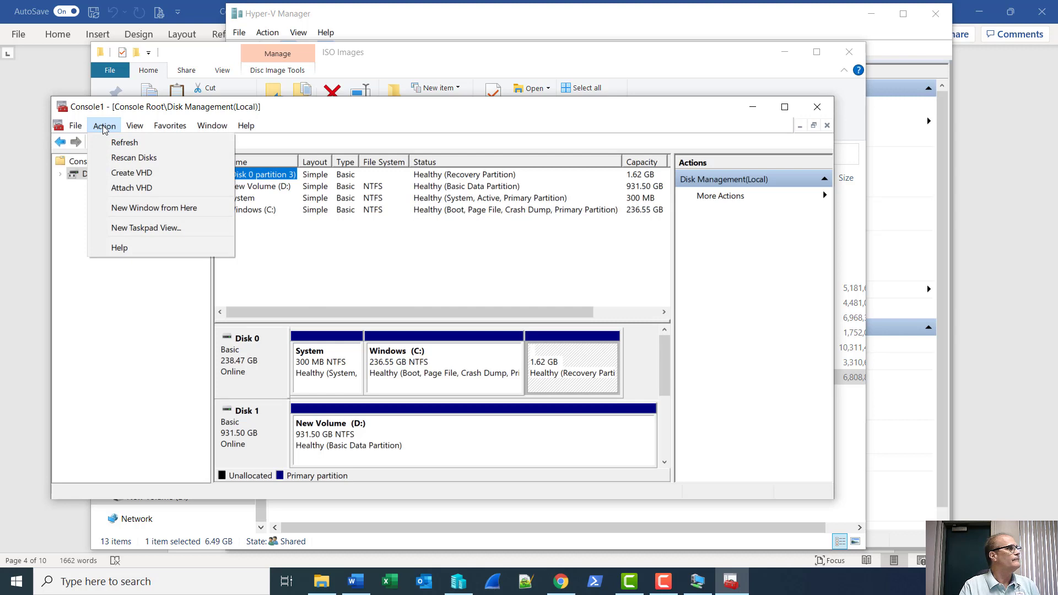
Set the new virtual disk's file to D:\Hyper-V\Virtual Hard Disks\Storage.vhdx.
left_click(118, 175)
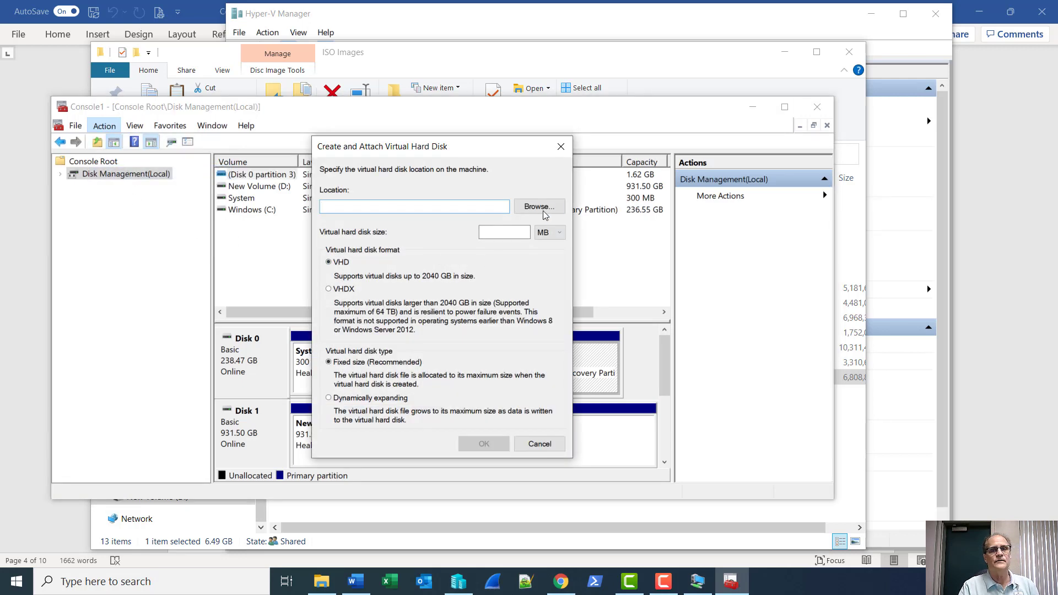
left_click(538, 206)
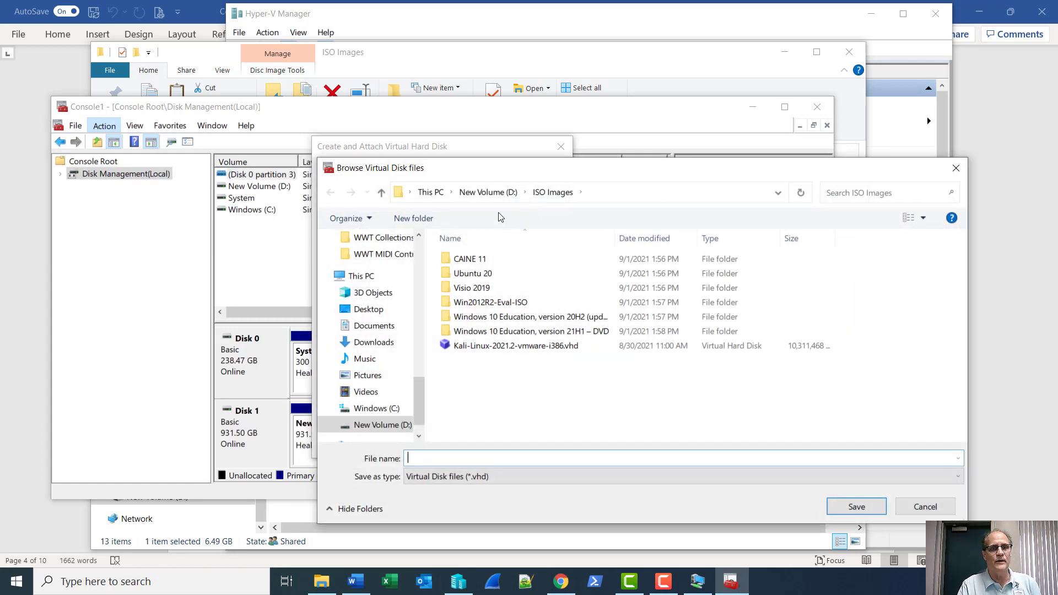
left_click(489, 195)
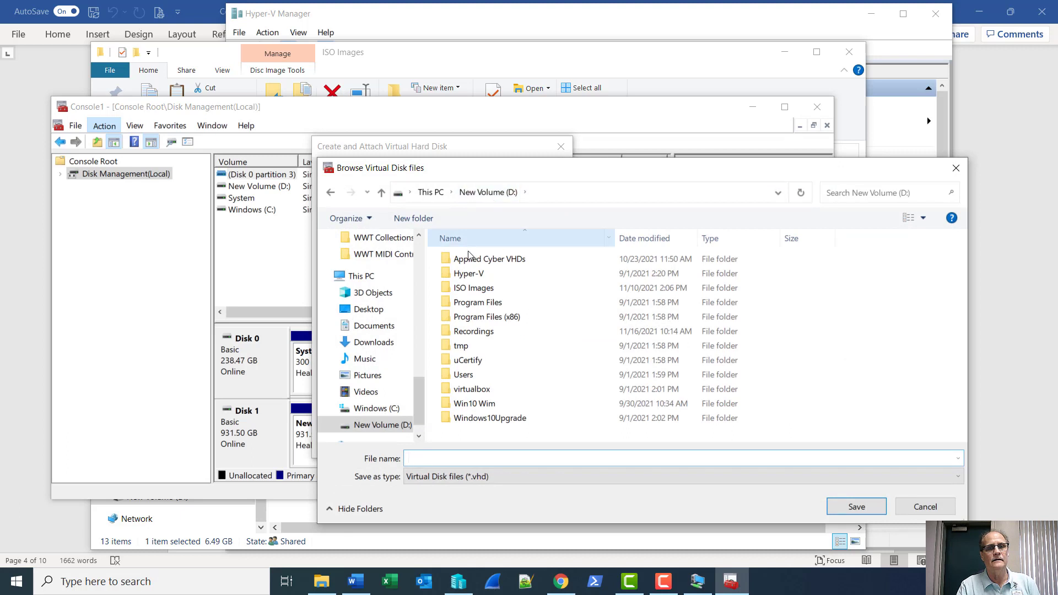
double_click(466, 274)
double_click(464, 275)
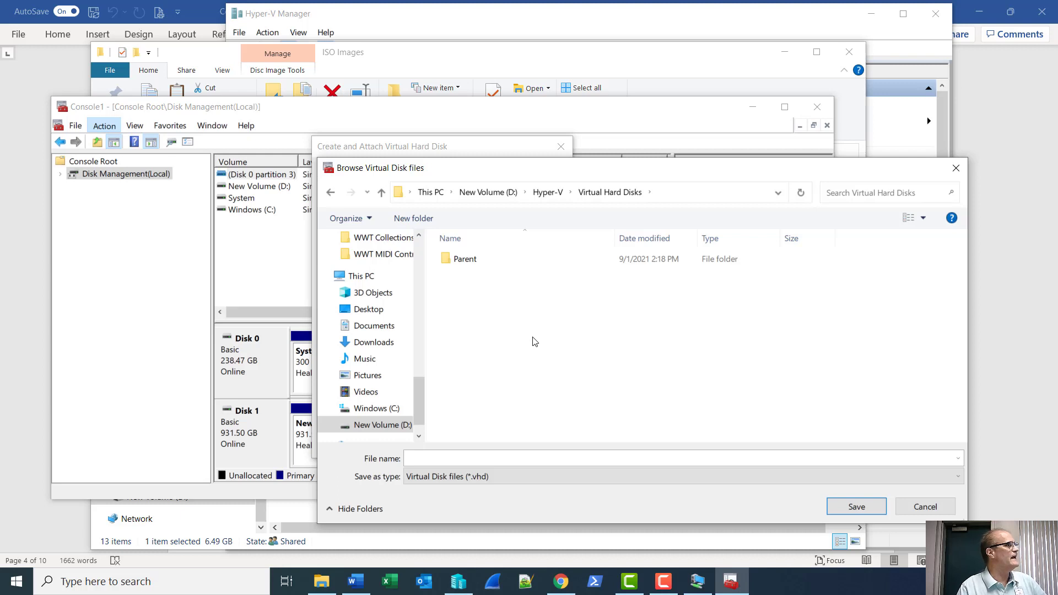
left_click(438, 458)
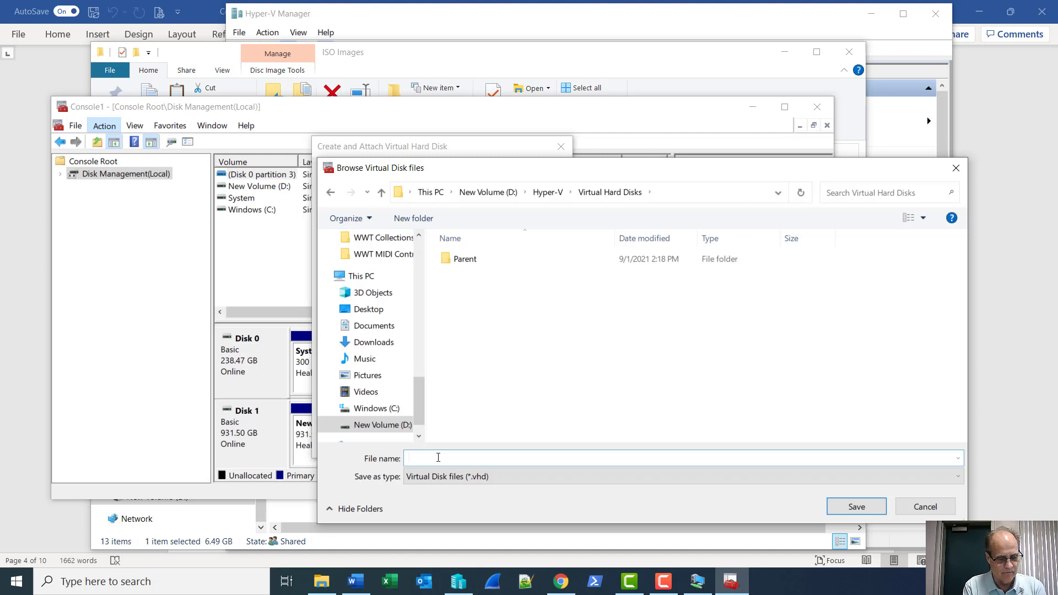
type("Storage")
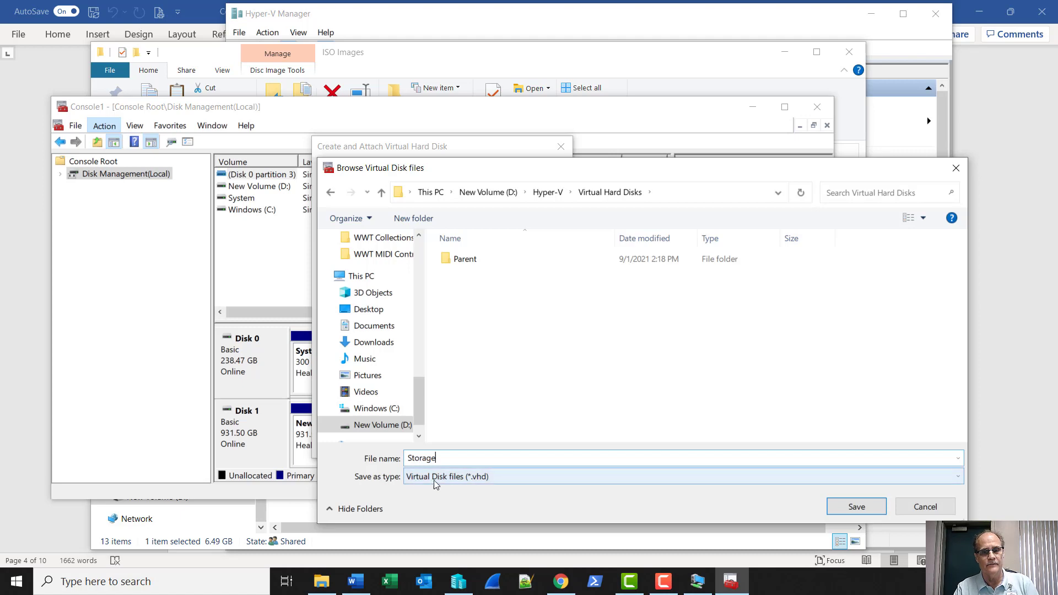
left_click(857, 508)
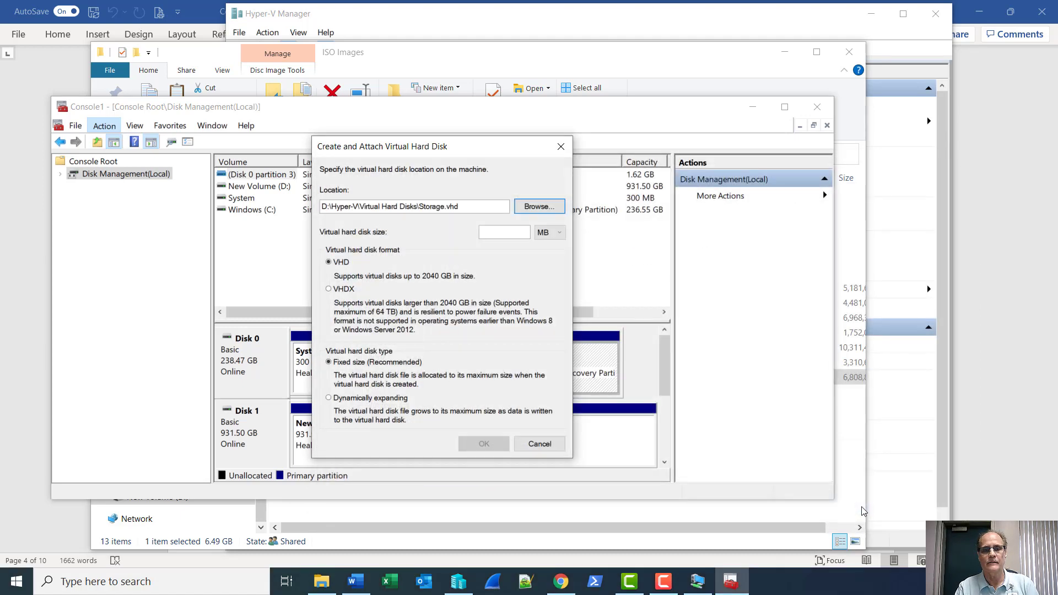
Choose VHDX format and a 10 GB size for the virtual disk.
left_click(331, 290)
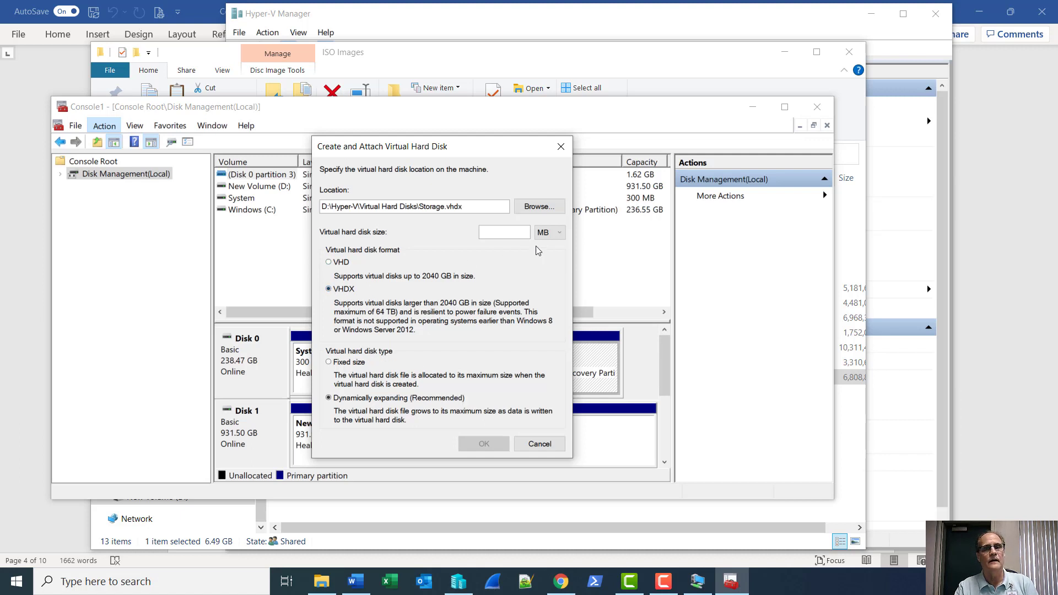
left_click(513, 232)
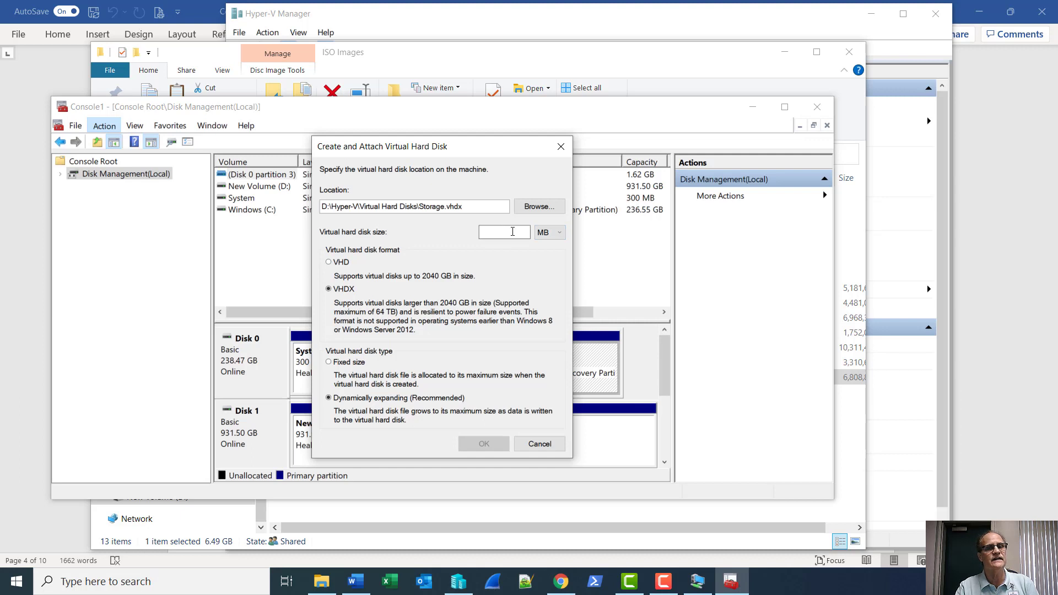
left_click(552, 238)
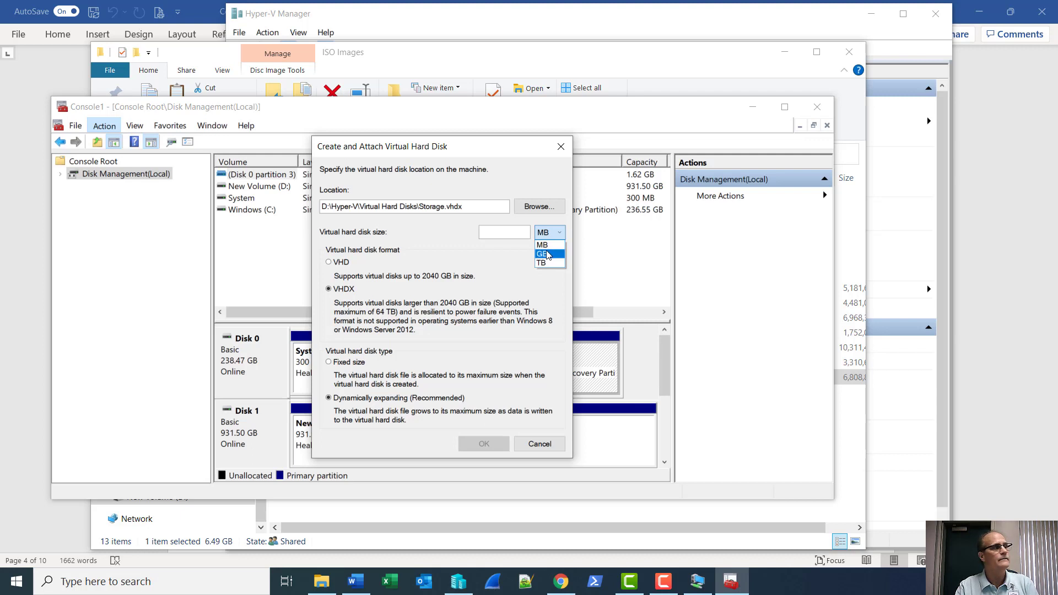
left_click(548, 255)
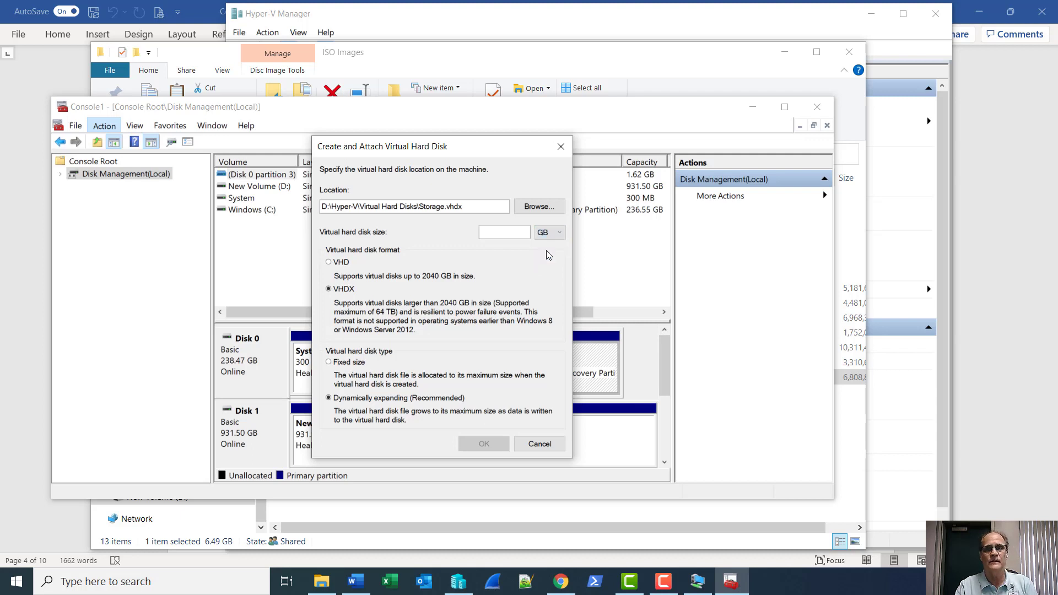
left_click(492, 232)
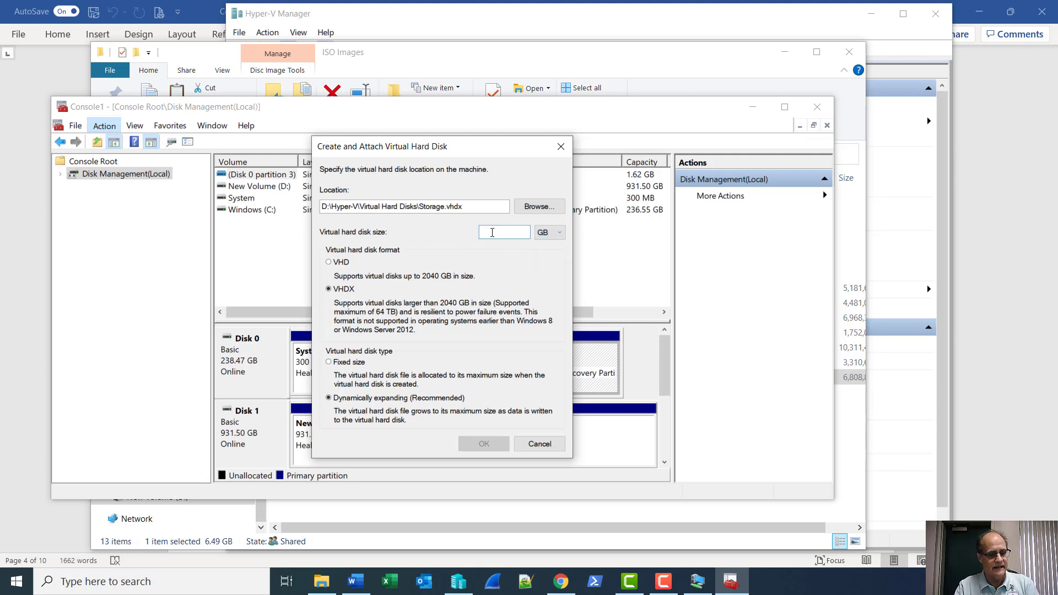
type("10")
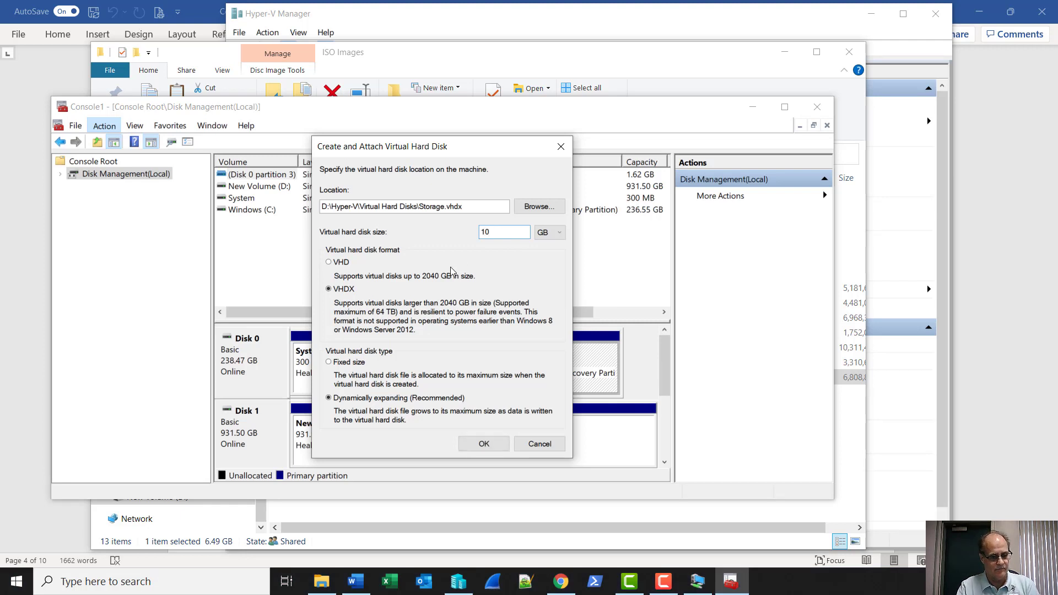
key("super")
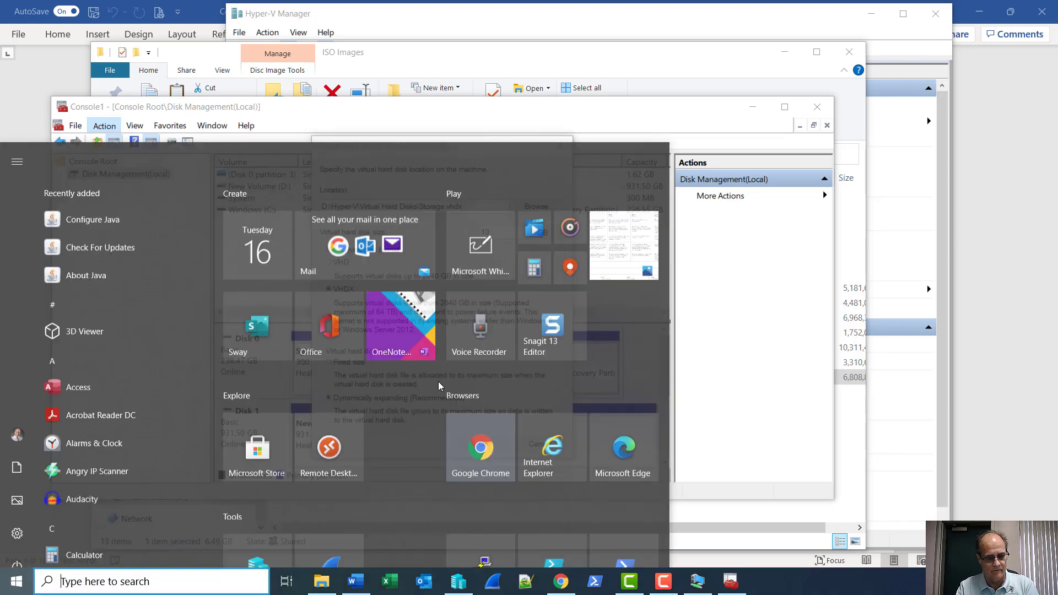
Zoom in with Magnifier to check the settings, create the virtual disk, then close Magnifier.
type("mag")
key("Return")
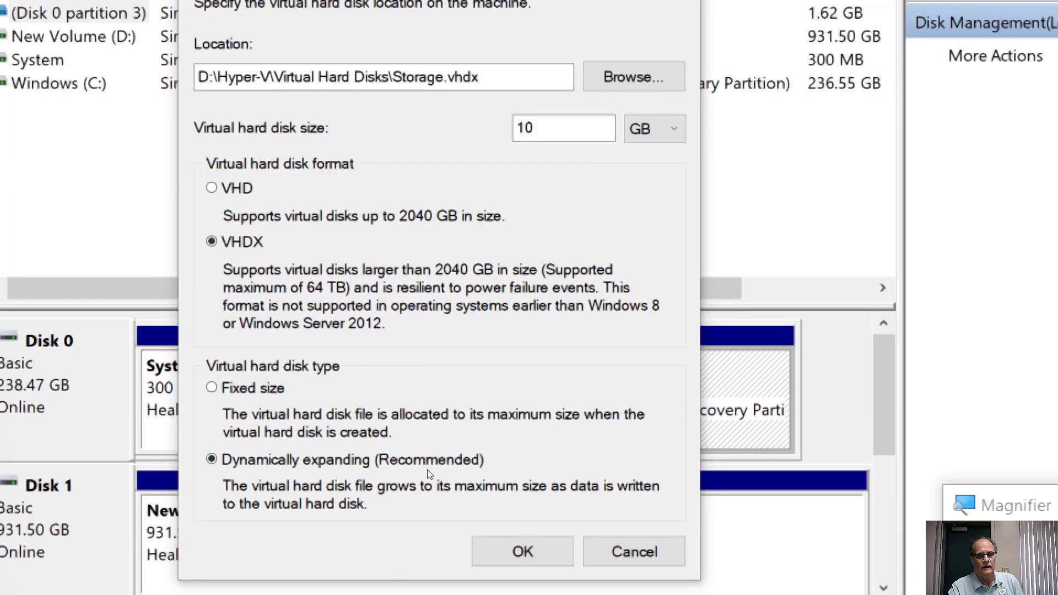
key("Return")
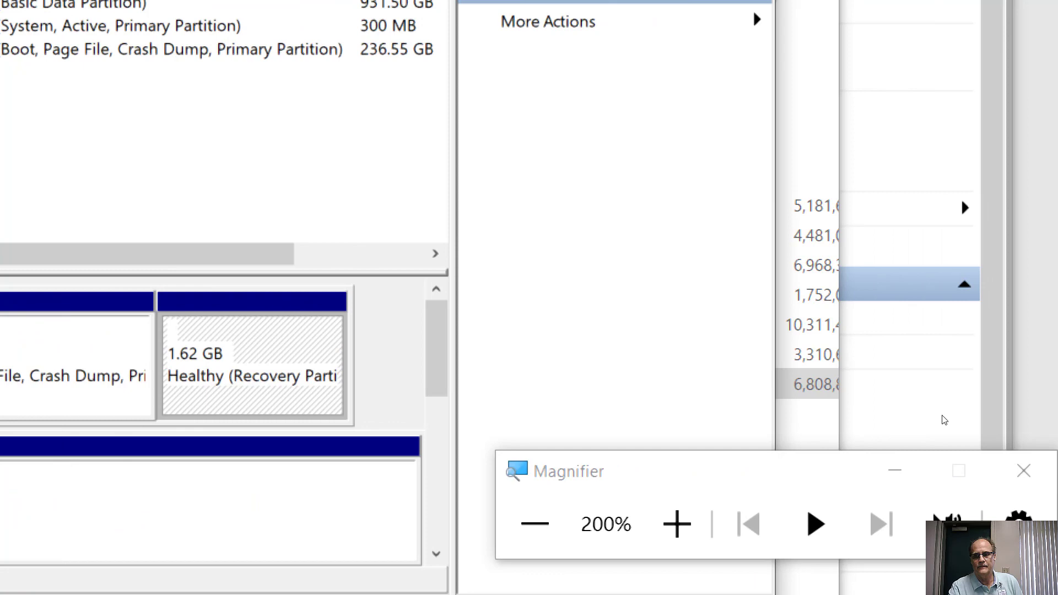
left_click(1024, 470)
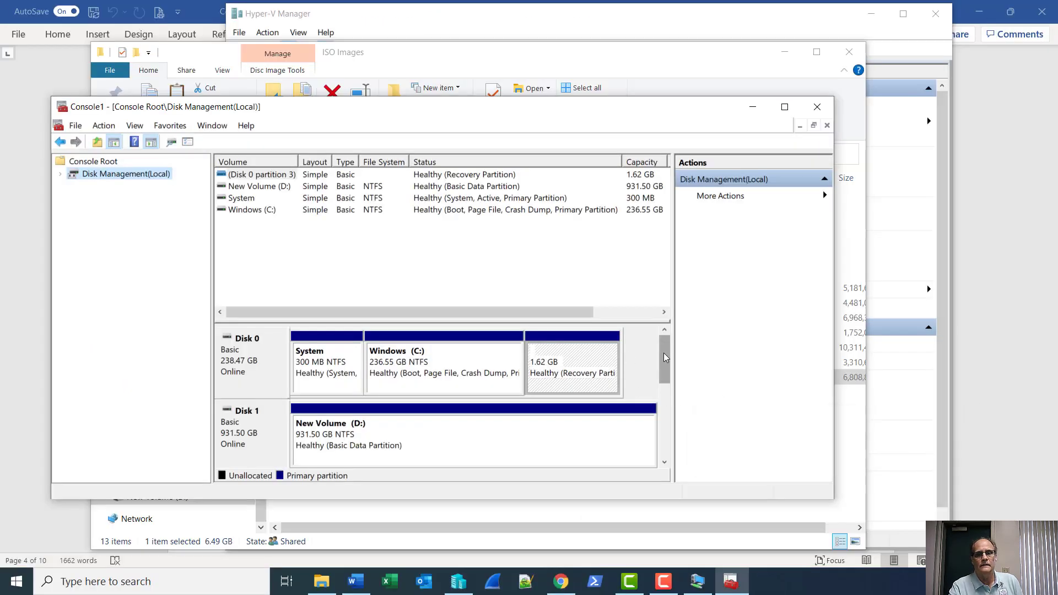
Enlarge the disk pane to show Disks 0–2 and initialize Disk 2 as GPT.
left_click_drag(663, 353, 663, 377)
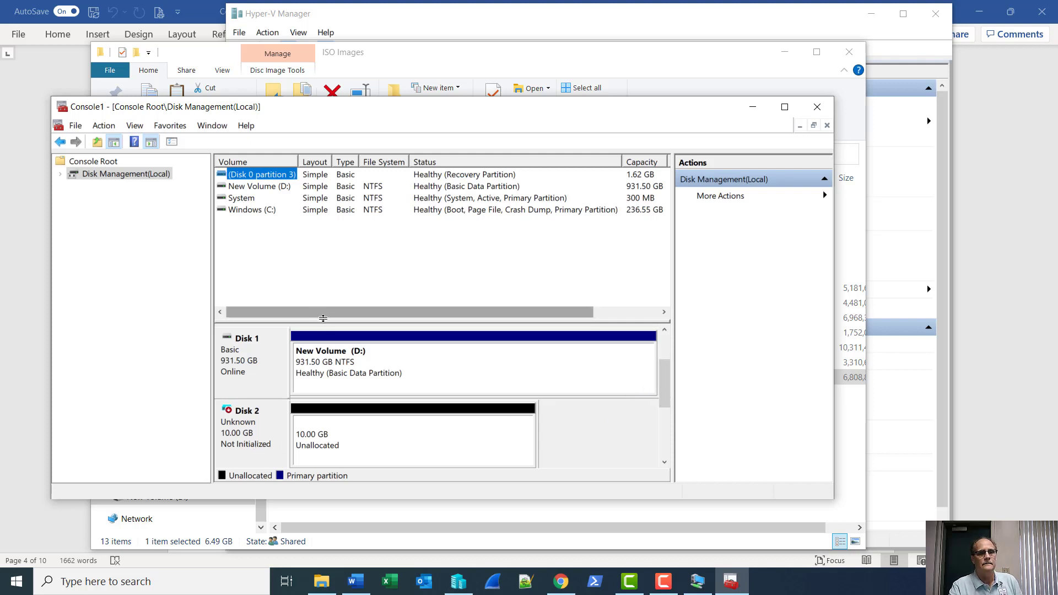
left_click_drag(323, 319, 349, 251)
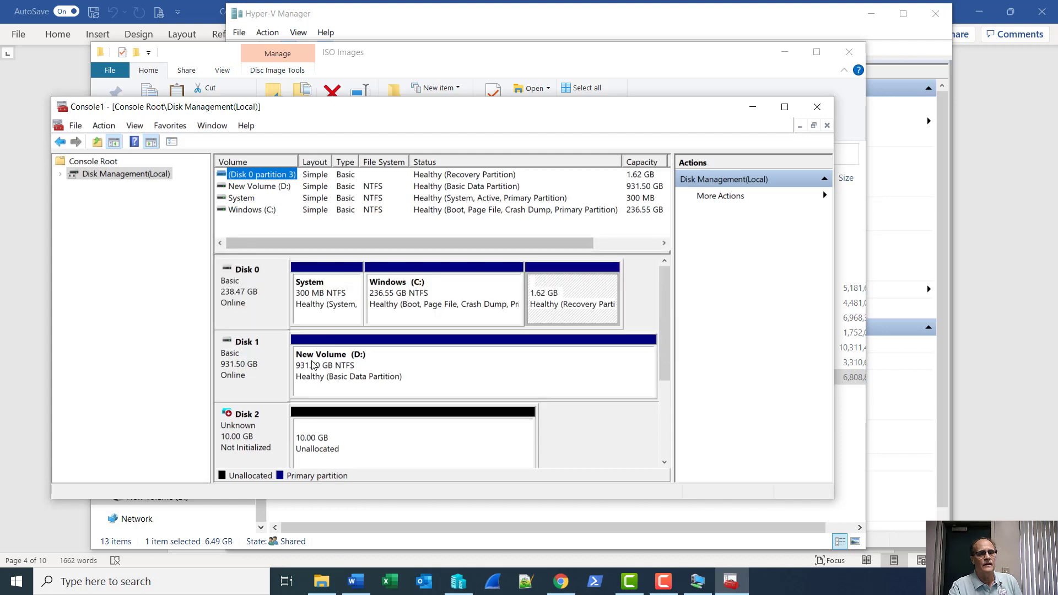
right_click(256, 442)
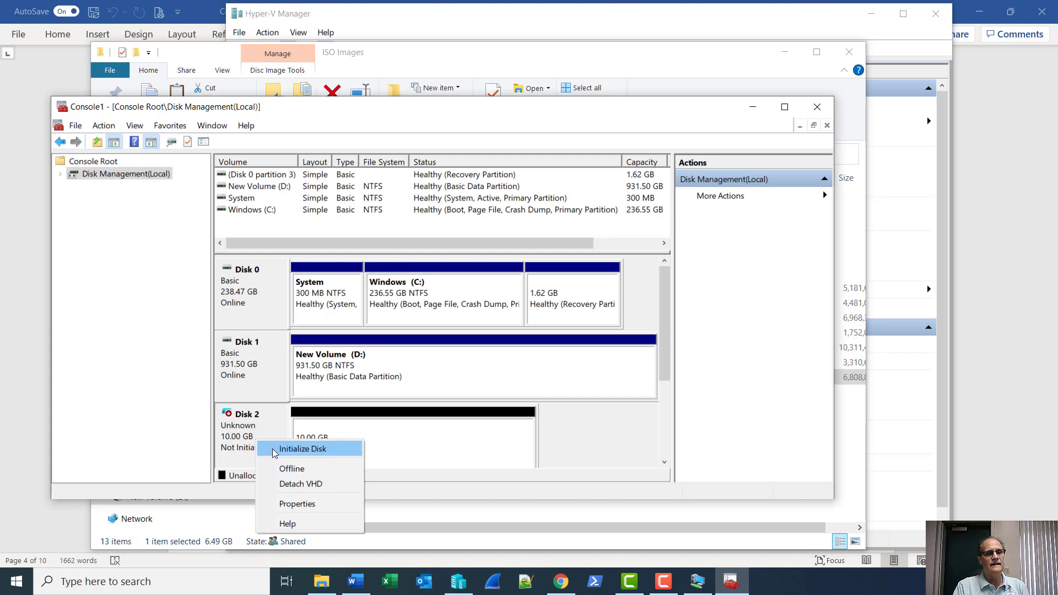
left_click(274, 451)
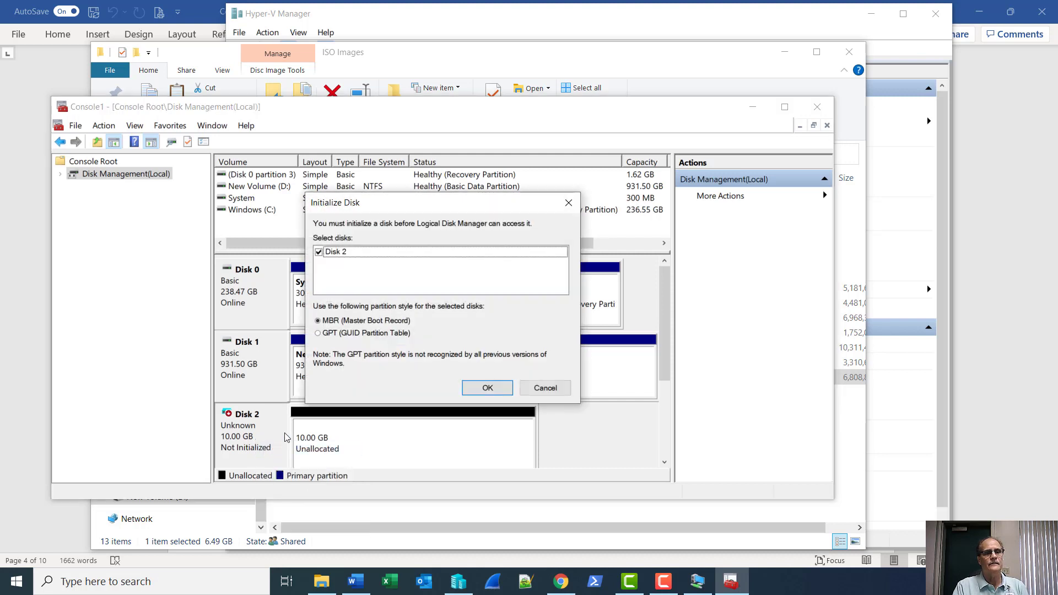
left_click(328, 335)
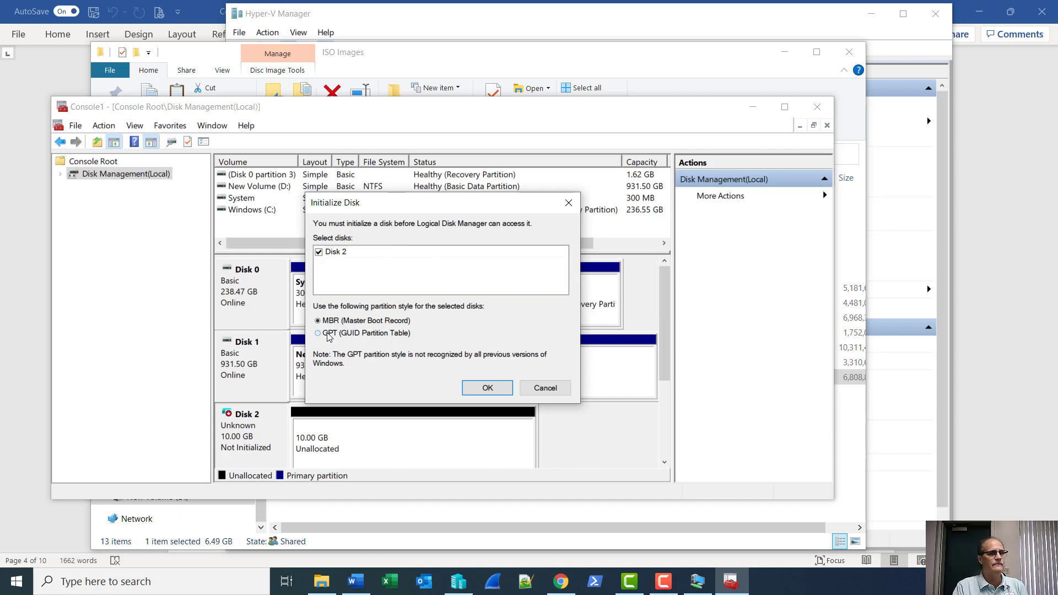
left_click(485, 389)
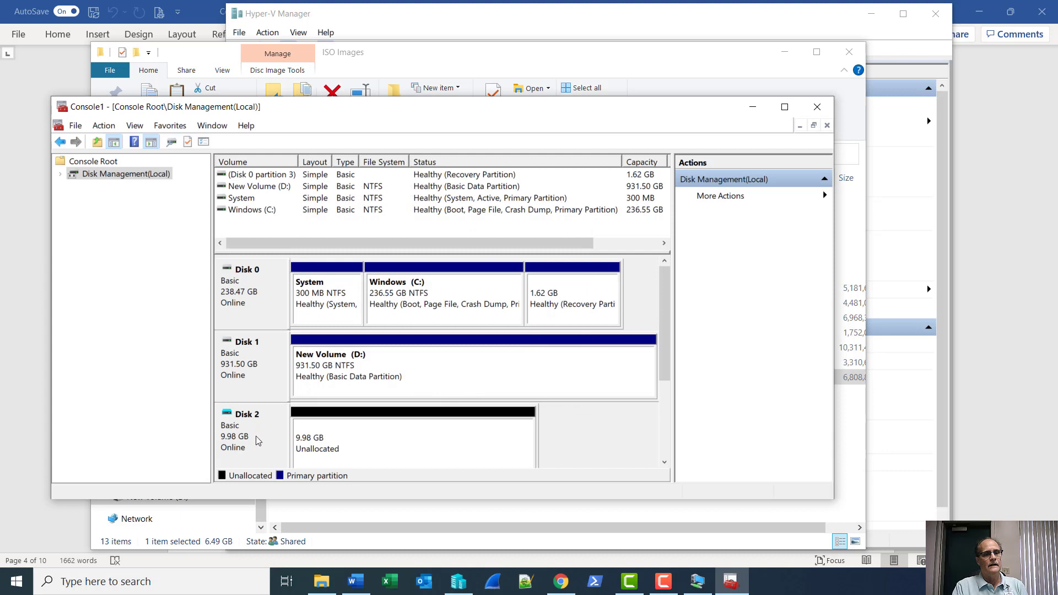
Create a 10222 MB NTFS simple volume F: on Disk 2's unallocated space.
right_click(360, 444)
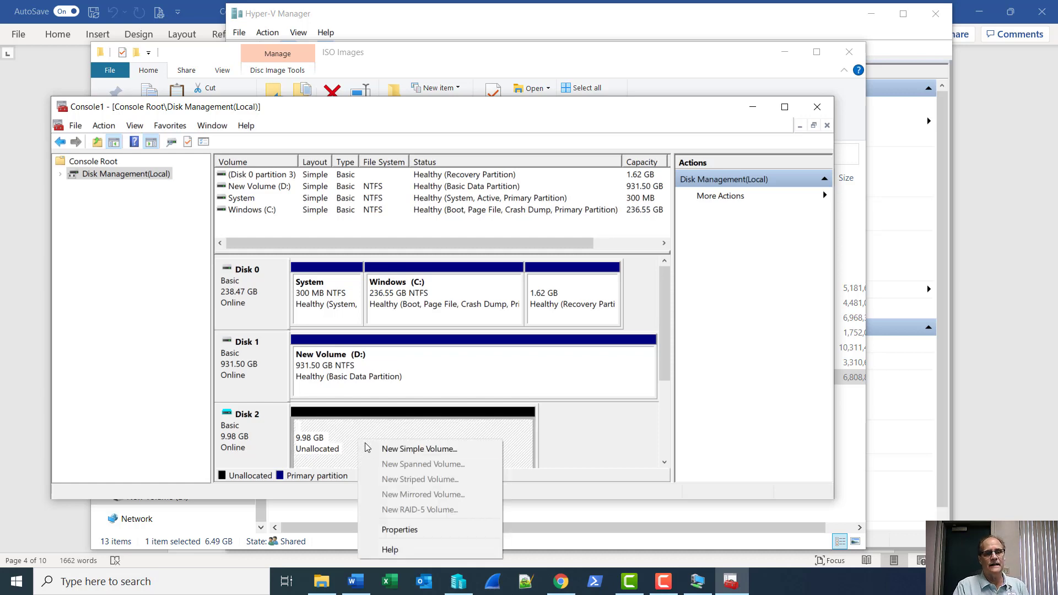
left_click(386, 450)
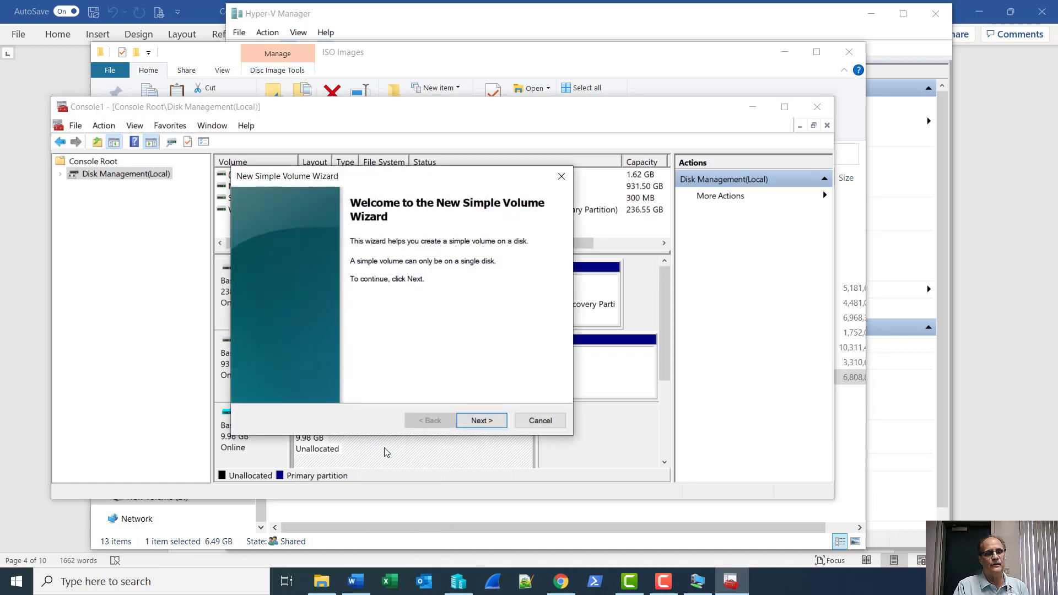
left_click(488, 421)
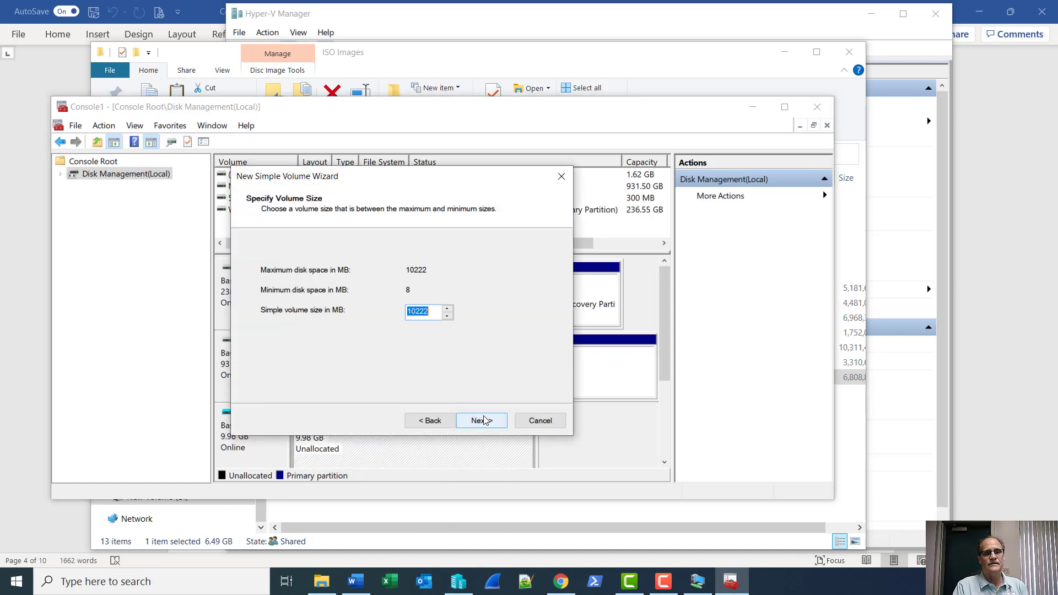
left_click(485, 422)
left_click(483, 421)
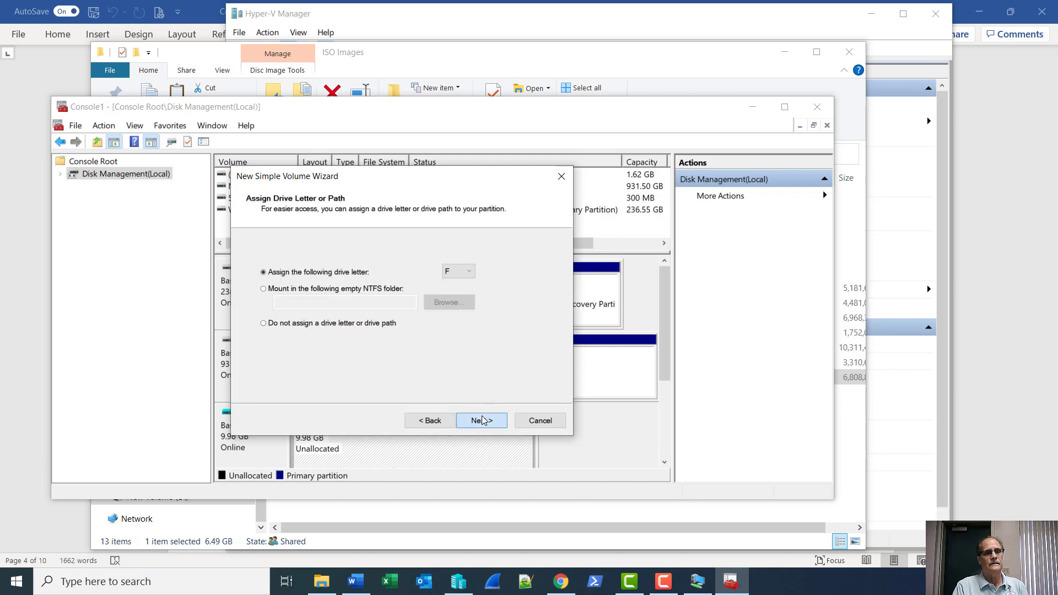
left_click(483, 421)
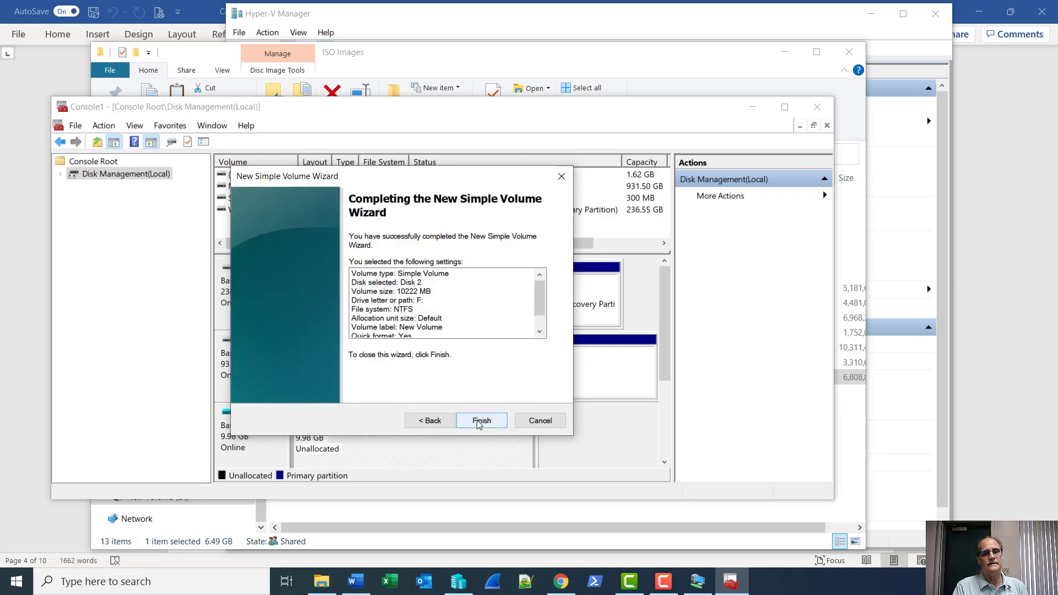
left_click(477, 420)
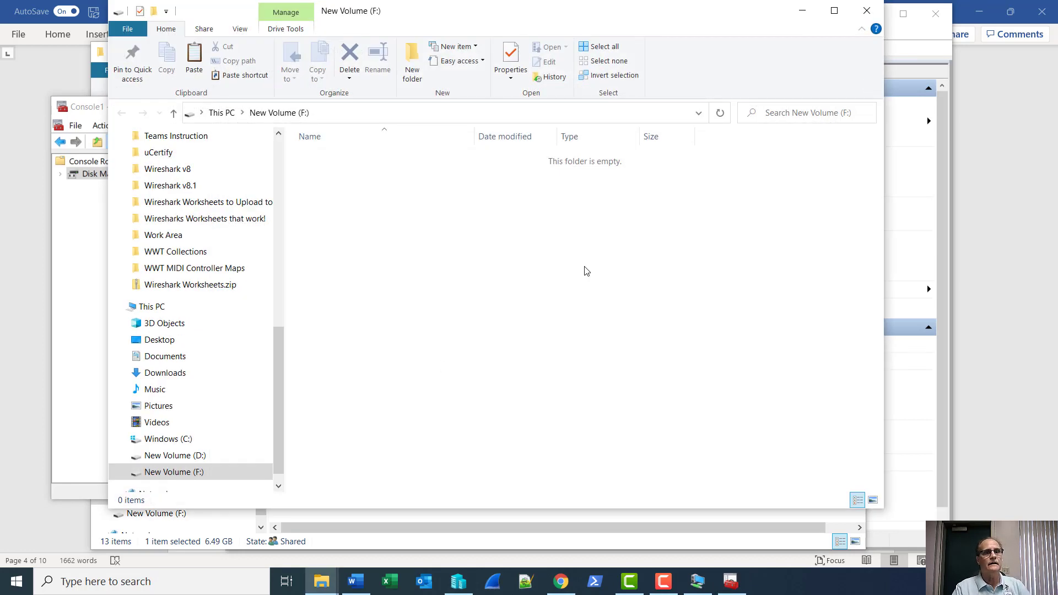
Copy the 6.49 GB Windows Server 2016 Datacenter ISO from D:\ISO Images to the empty F: drive.
left_click_drag(523, 24, 661, 34)
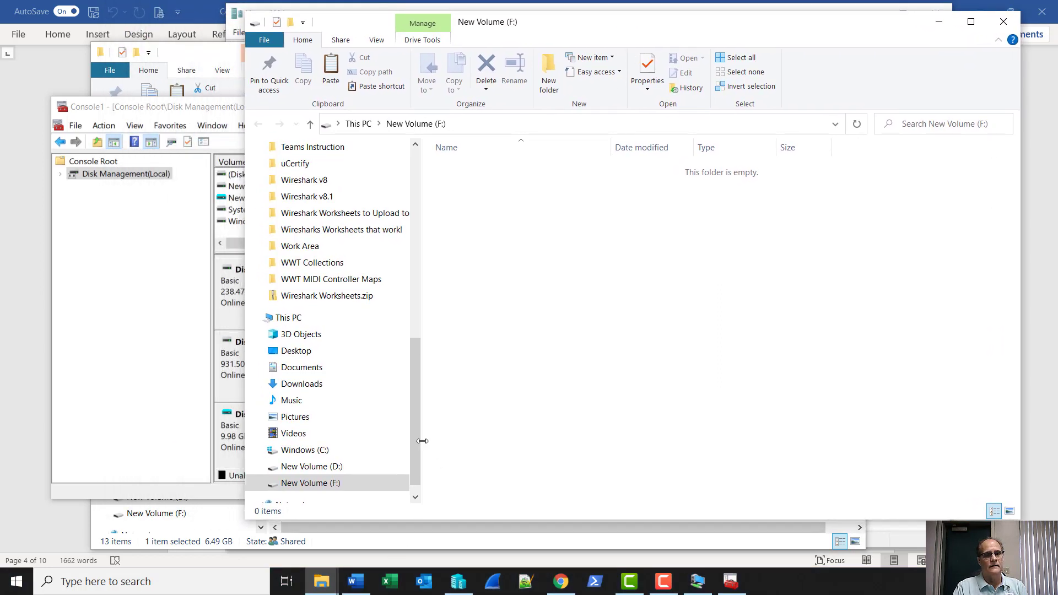
left_click(306, 469)
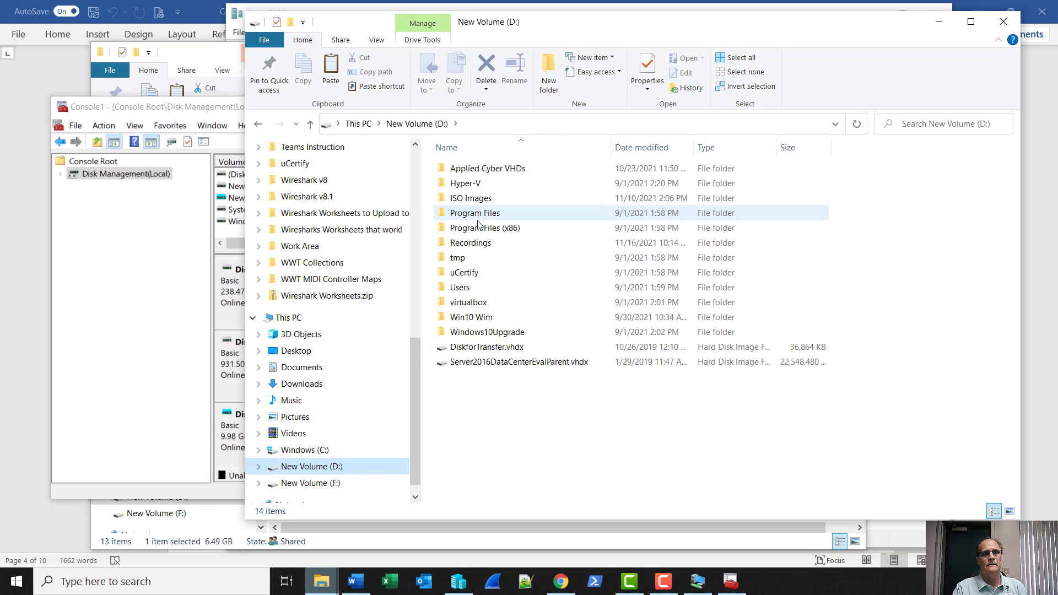
double_click(469, 198)
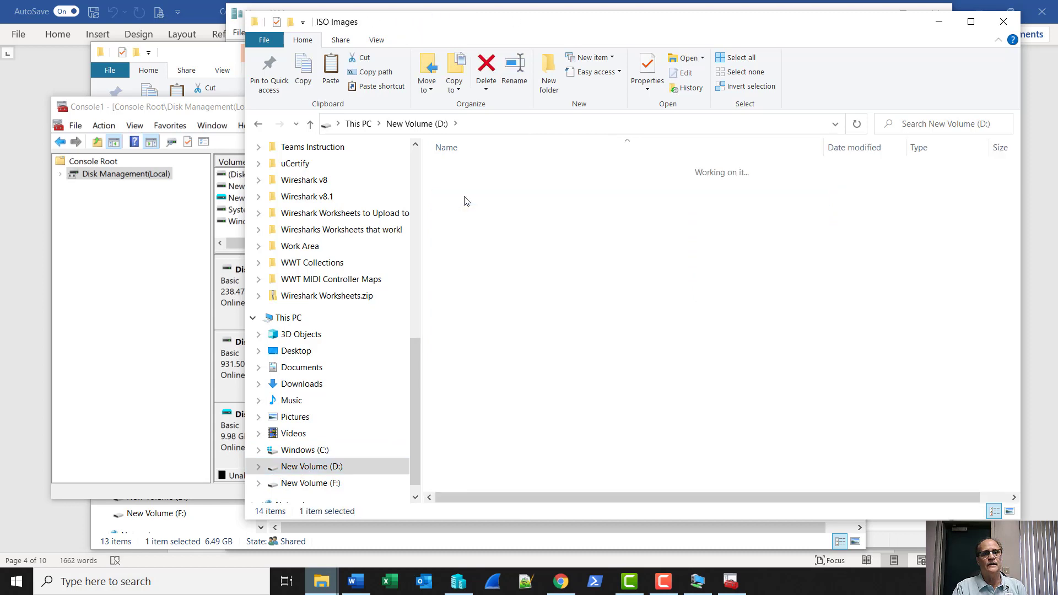
left_click(502, 348)
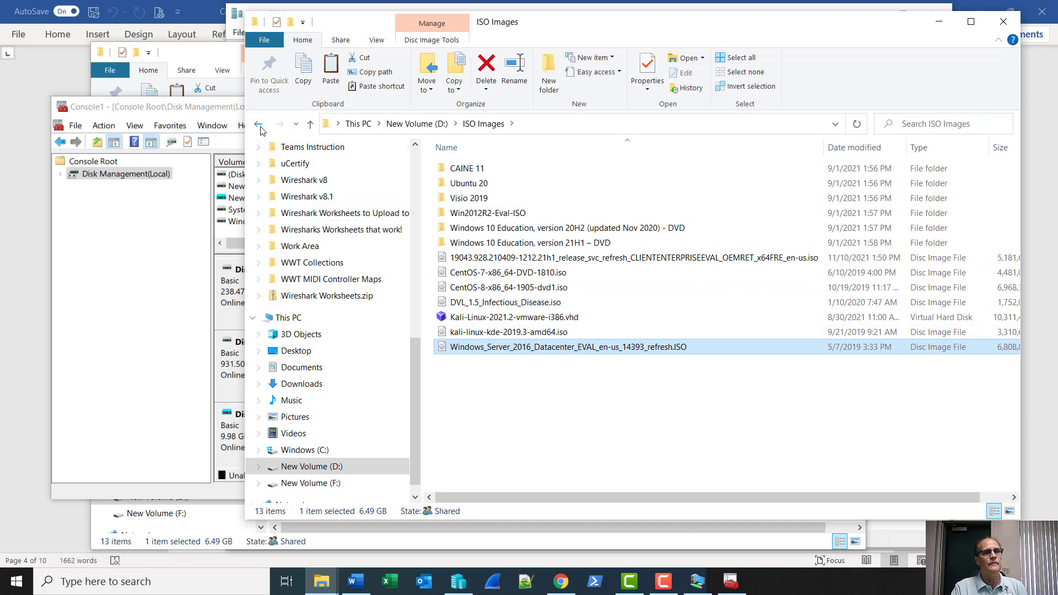
left_click(260, 125)
left_click(259, 125)
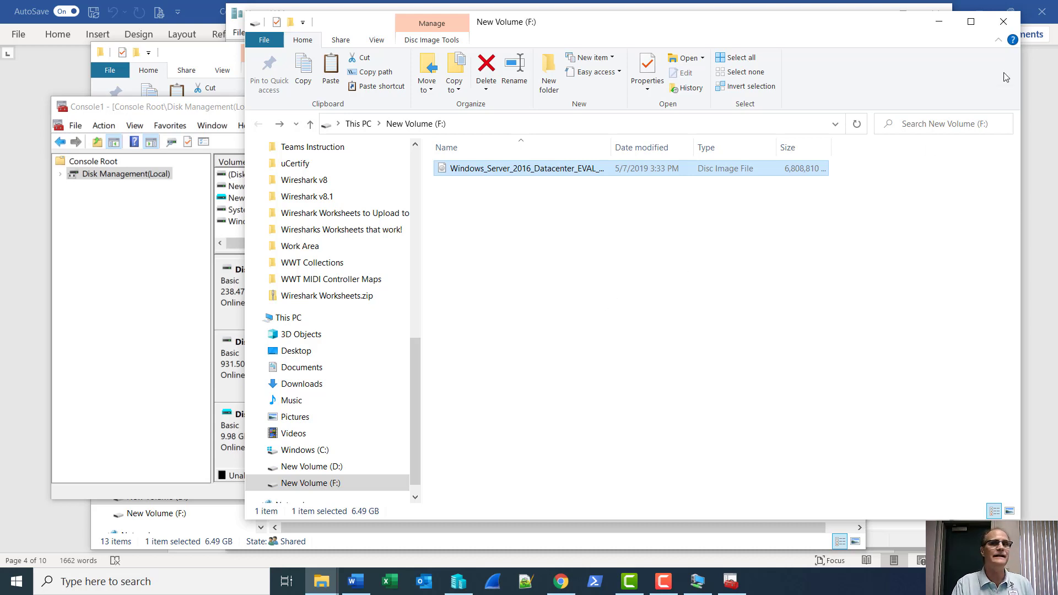
Close the F: window and detach the Storage.vhdx virtual disk (Disk 2) in Disk Management.
left_click(1003, 21)
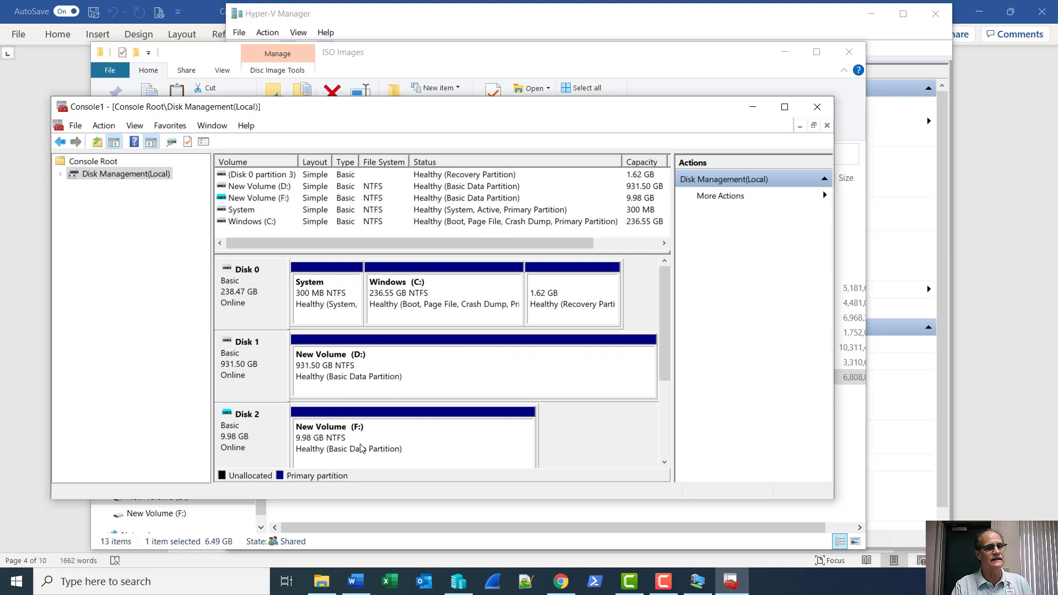
left_click(261, 430)
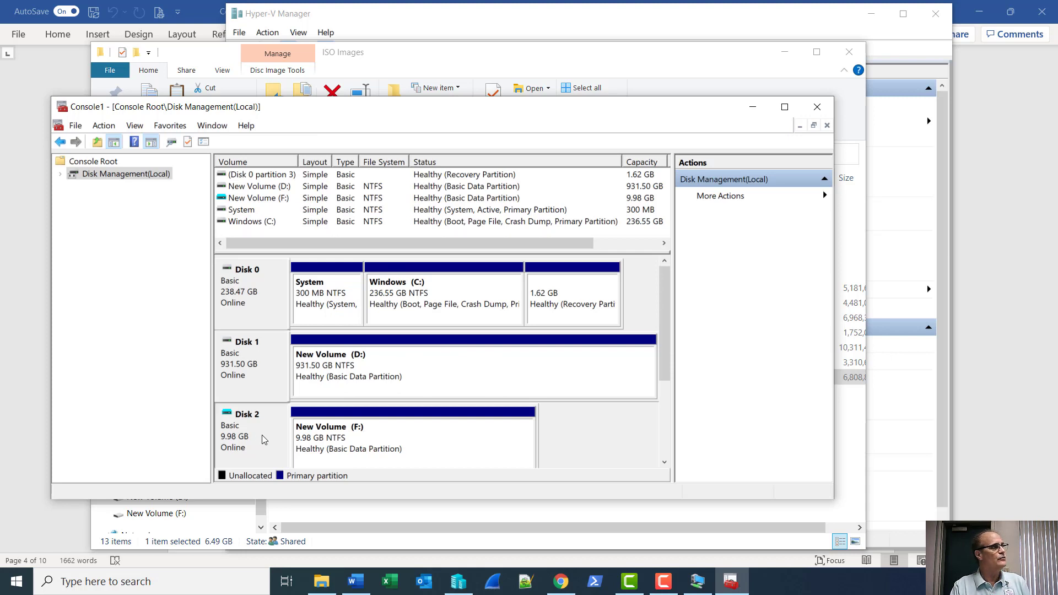
right_click(263, 434)
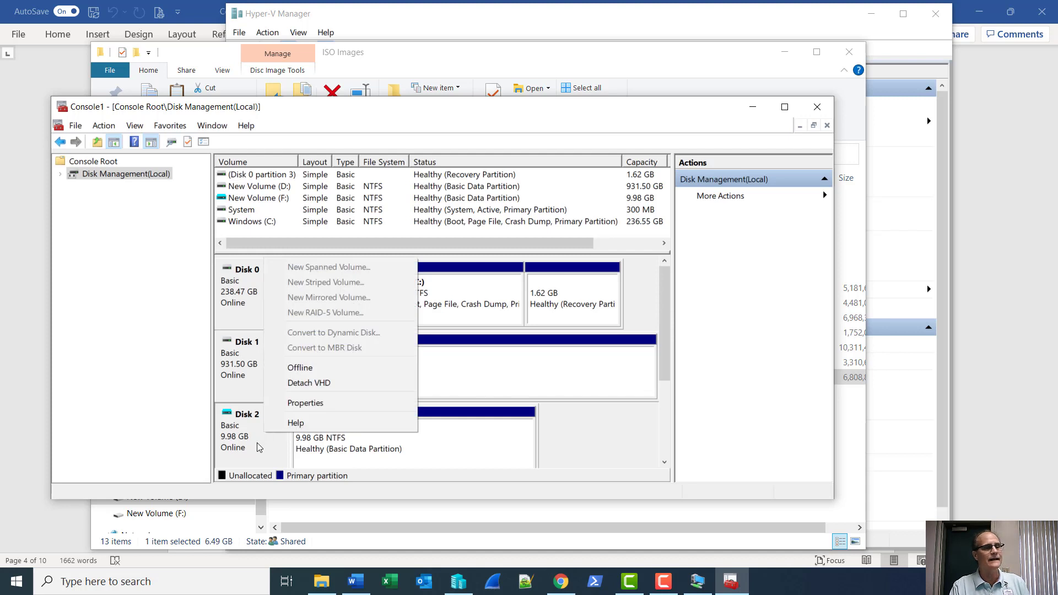
left_click(296, 385)
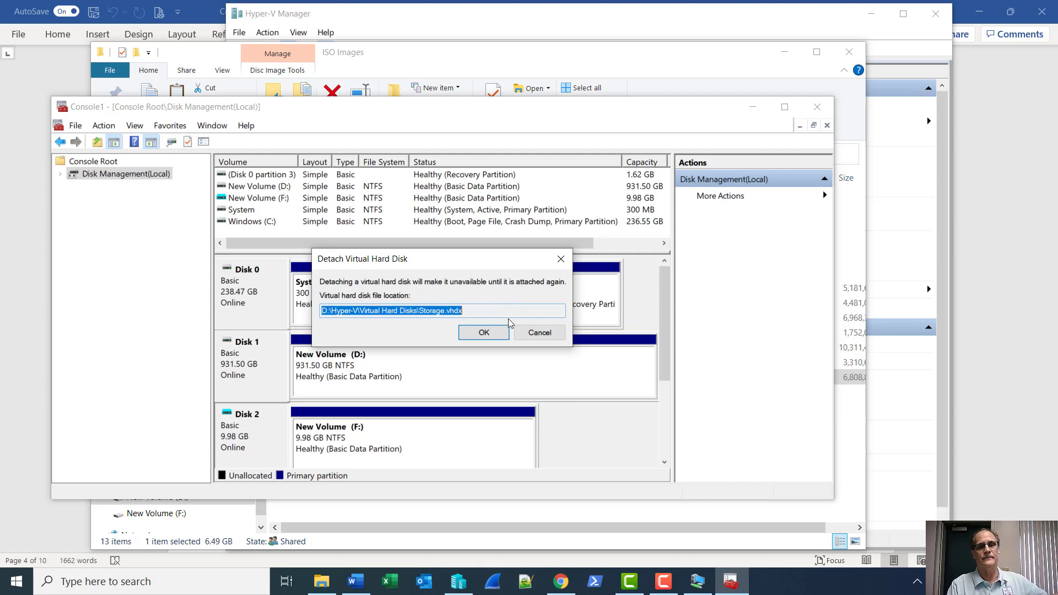
left_click(484, 332)
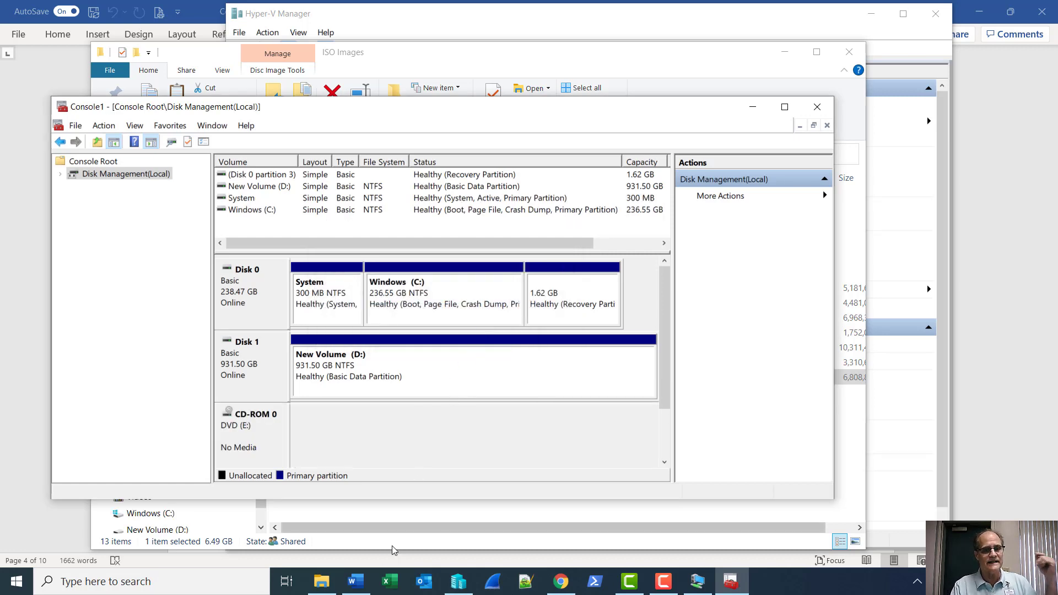
left_click(326, 588)
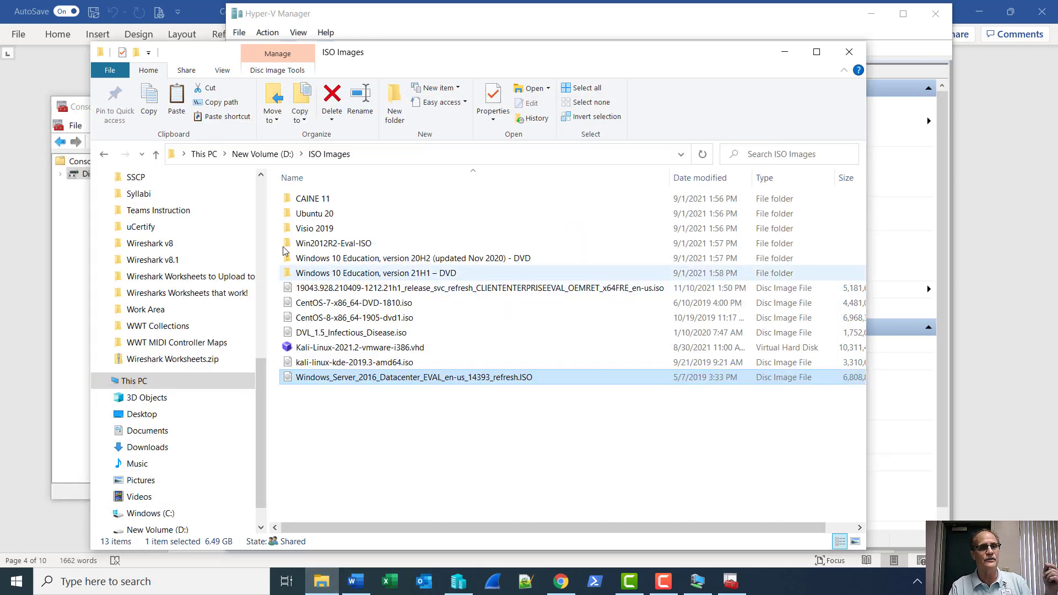
Locate the 6.66 GB Storage.vhdx in D:\Hyper-V\Virtual Hard Disks, then close the folder window.
left_click(223, 531)
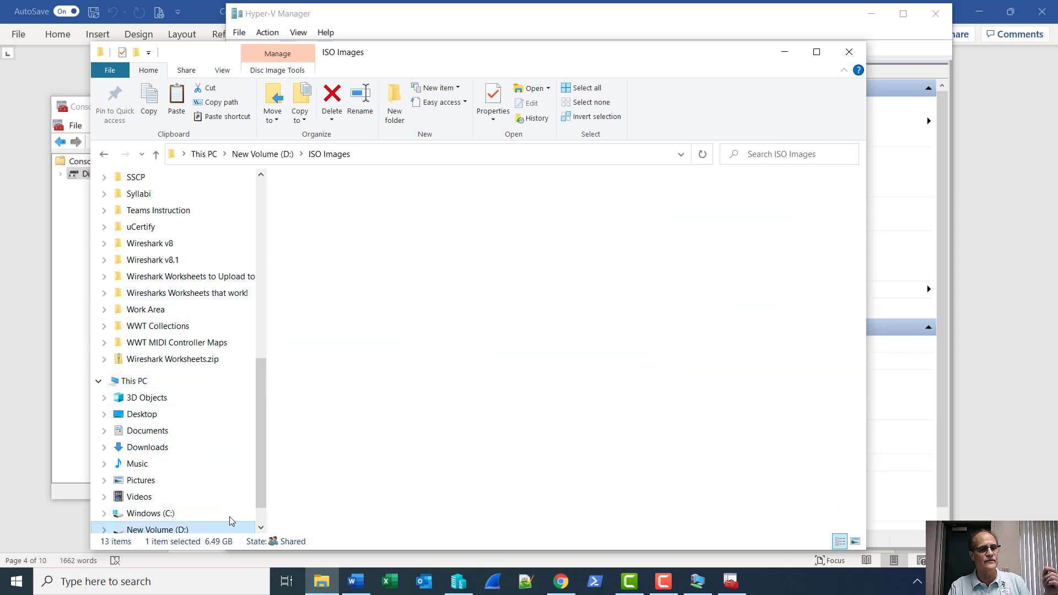
left_click(324, 218)
double_click(324, 215)
double_click(312, 215)
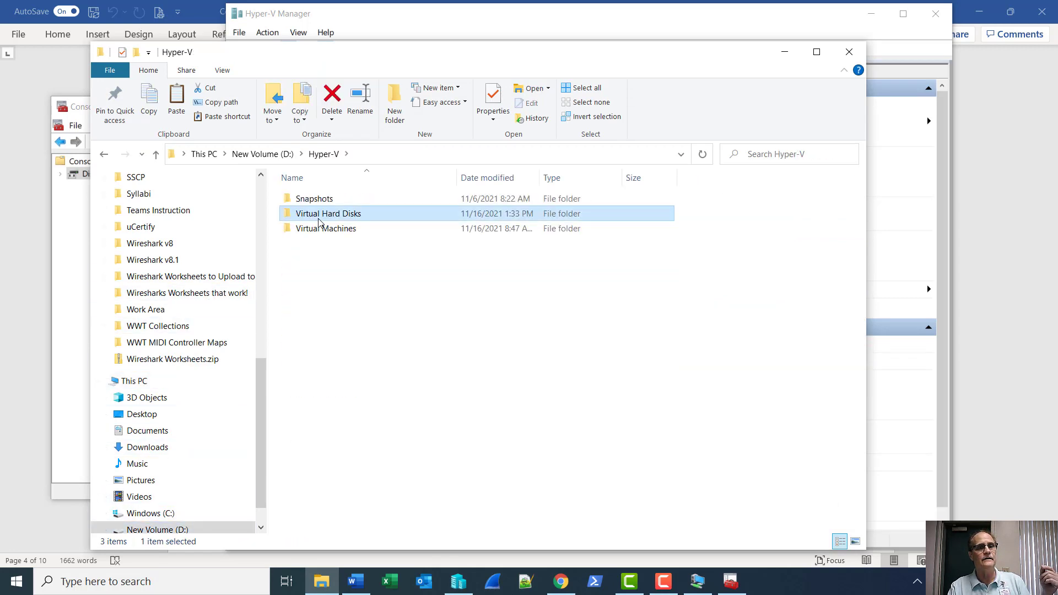
scroll(425, 309, "down", 2)
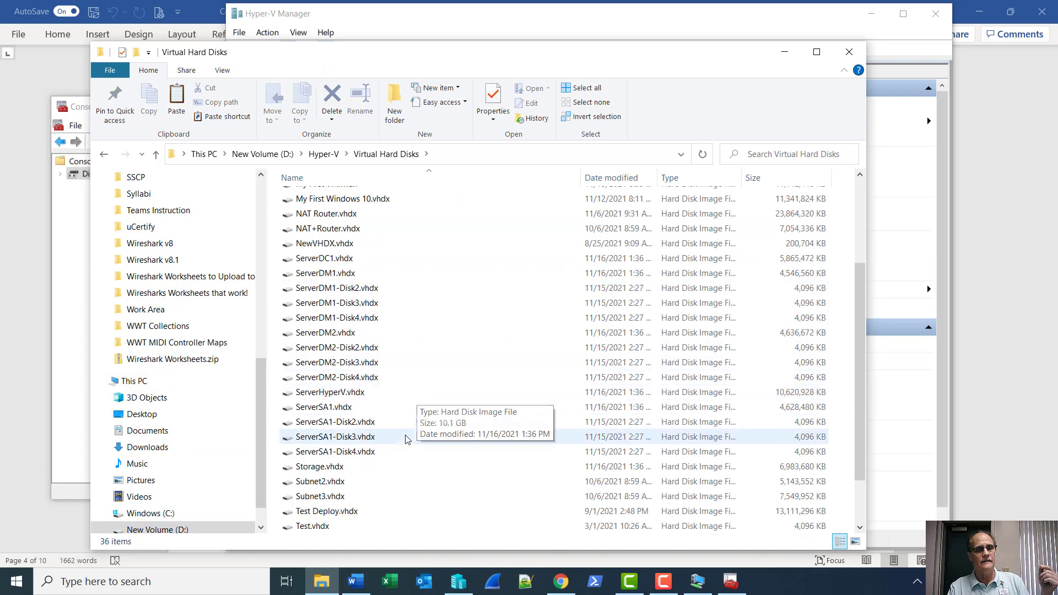
left_click(322, 411)
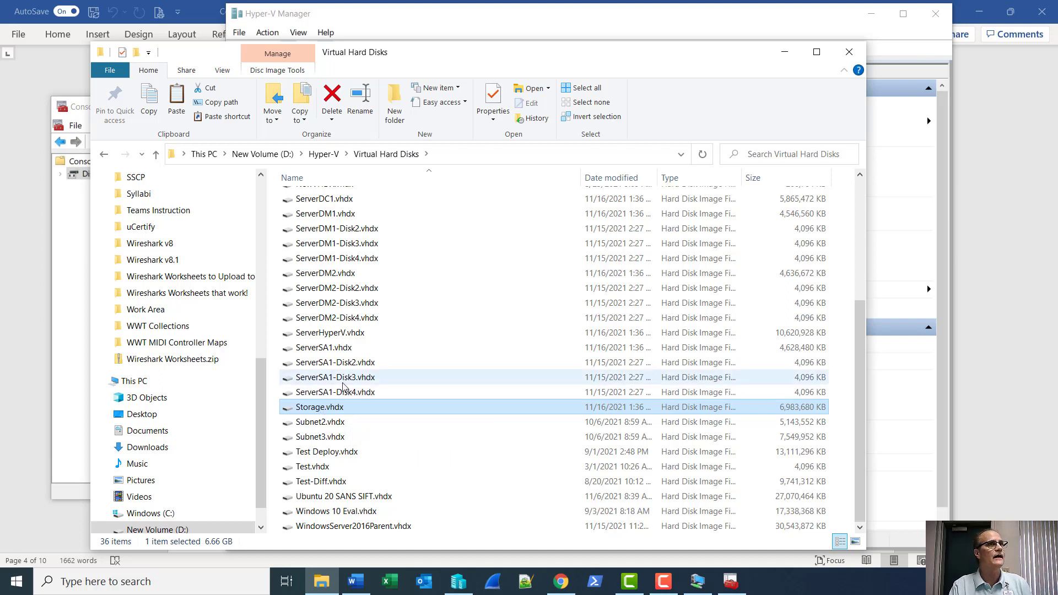
left_click(853, 52)
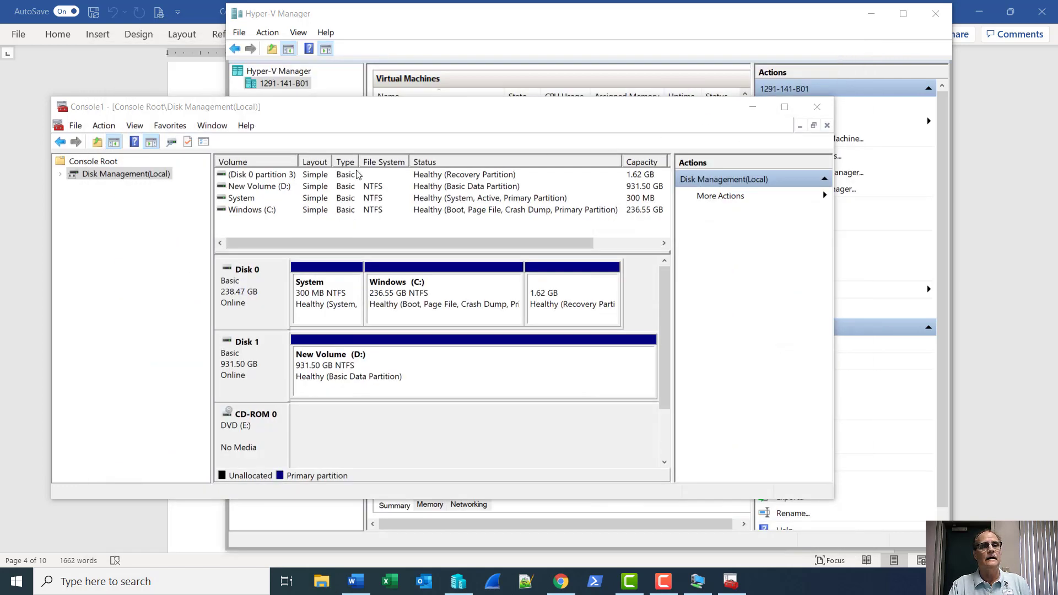
Minimize Disk Management and Hyper-V Manager and return to the ServerHyperV connection window.
left_click(753, 107)
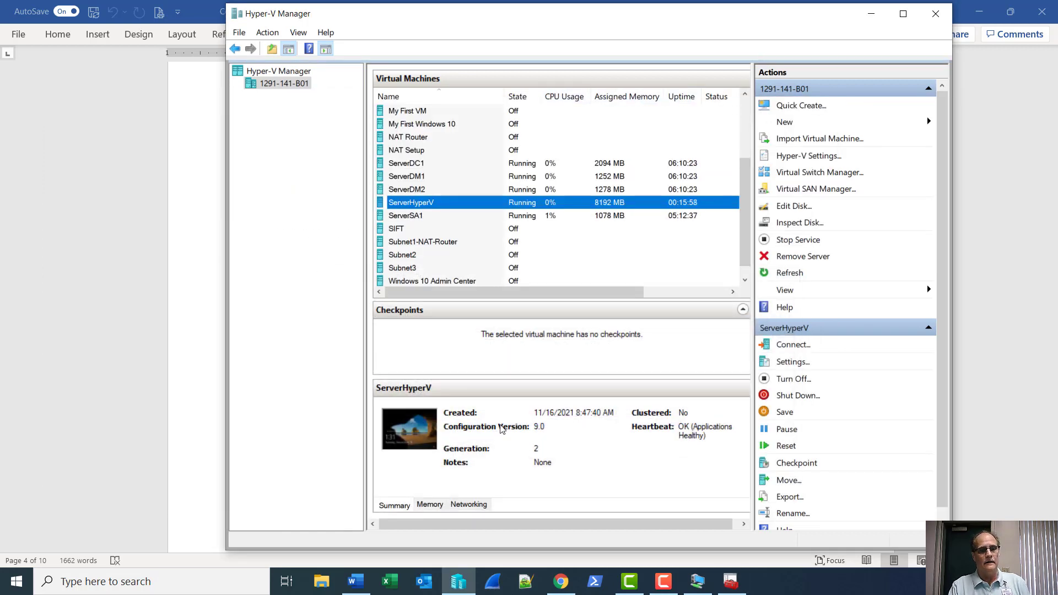
left_click(871, 15)
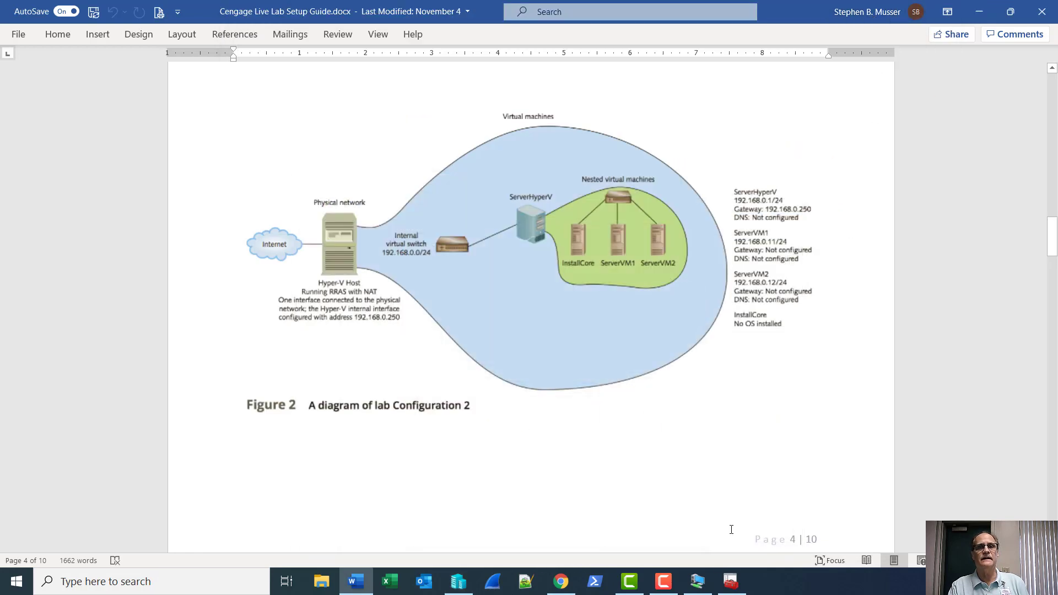
mouse_move(699, 589)
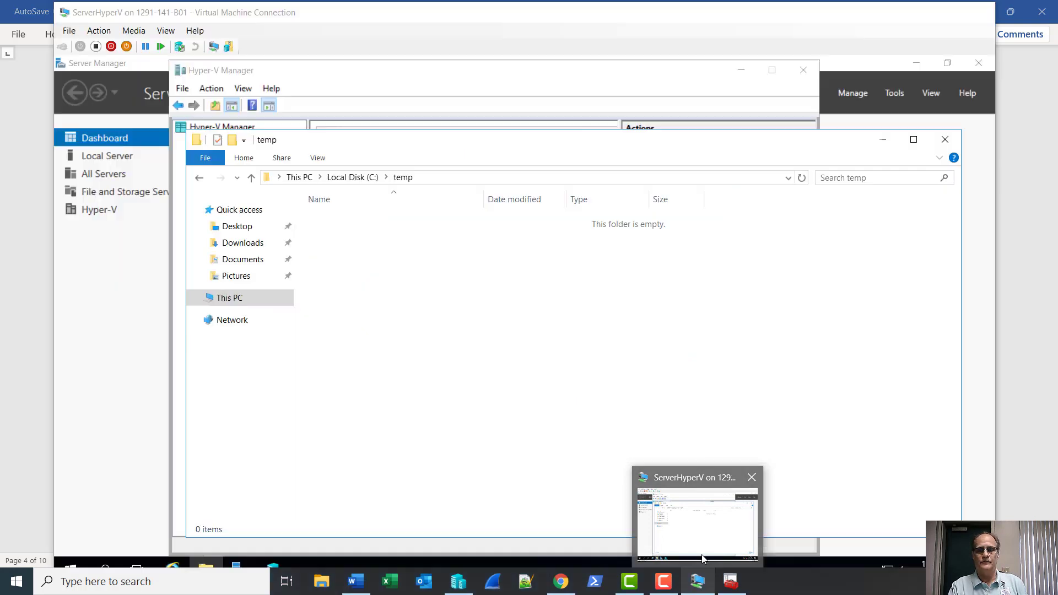
left_click(702, 554)
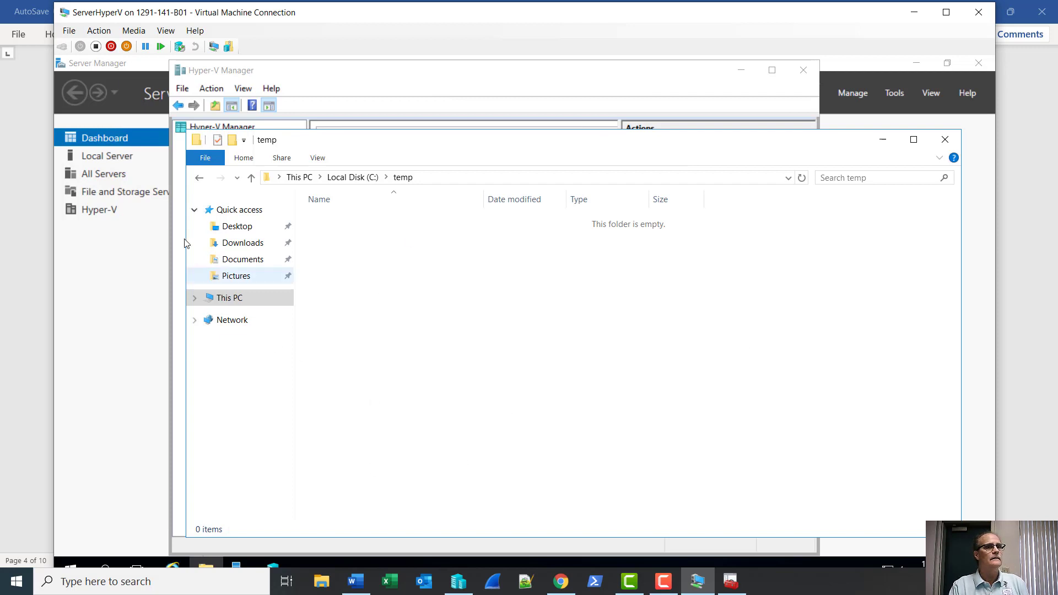
In the ServerHyperV settings, add a new hard drive to the SCSI Controller.
left_click(68, 32)
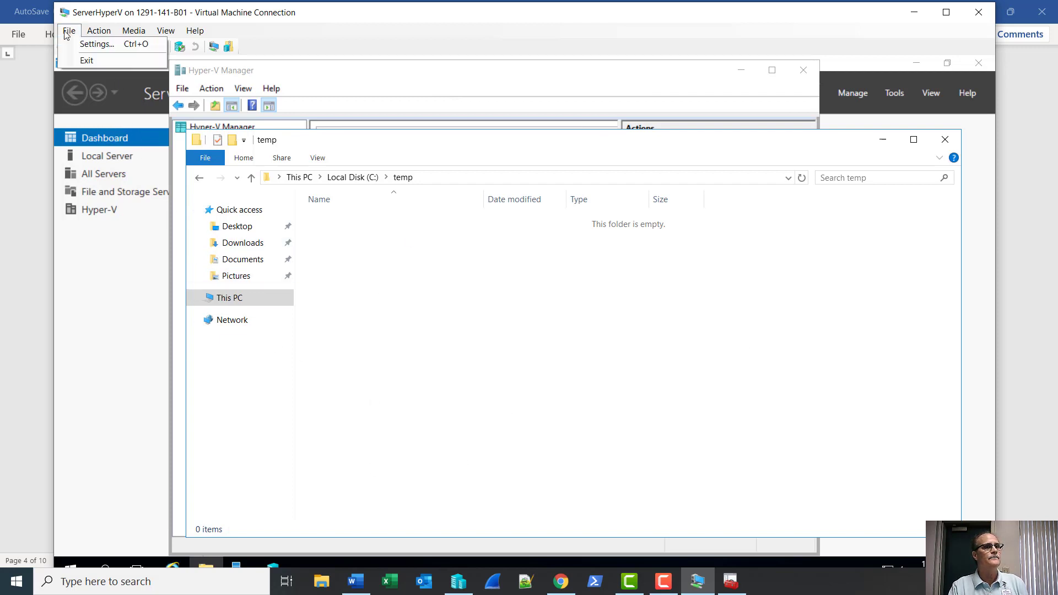
left_click(66, 44)
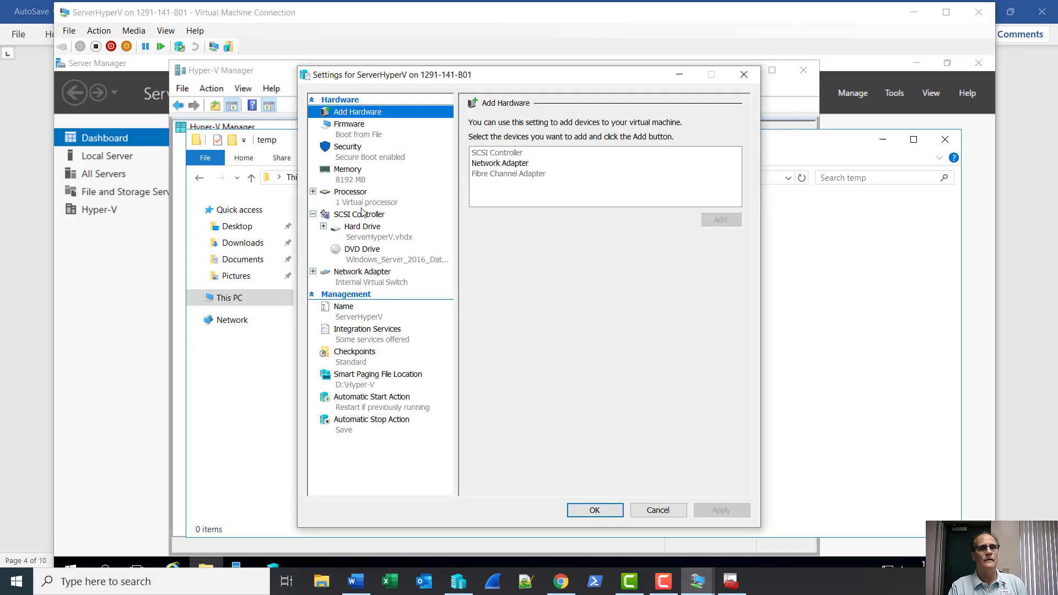
left_click(363, 216)
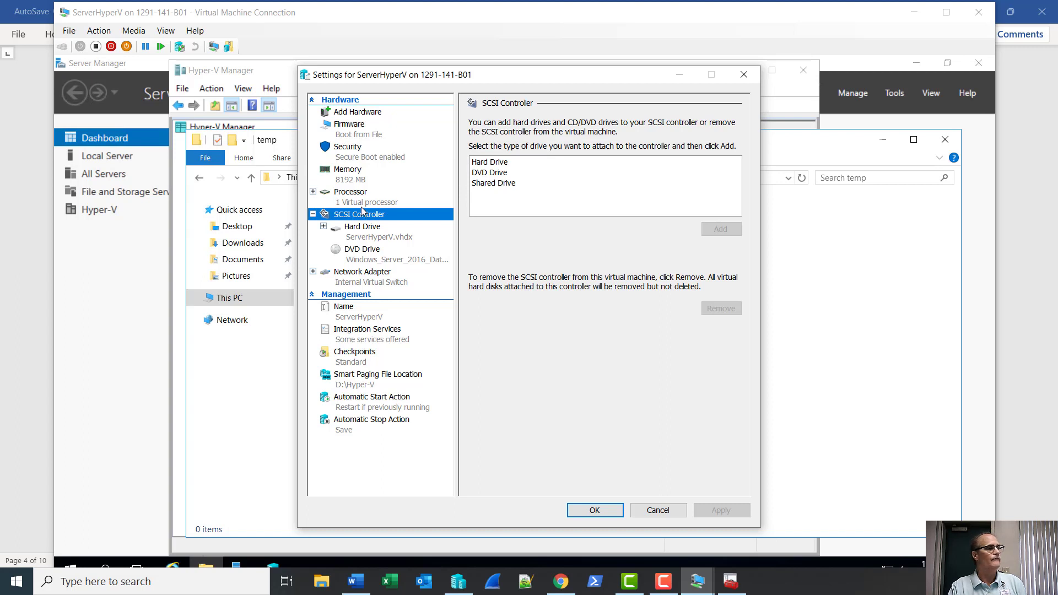
left_click(506, 164)
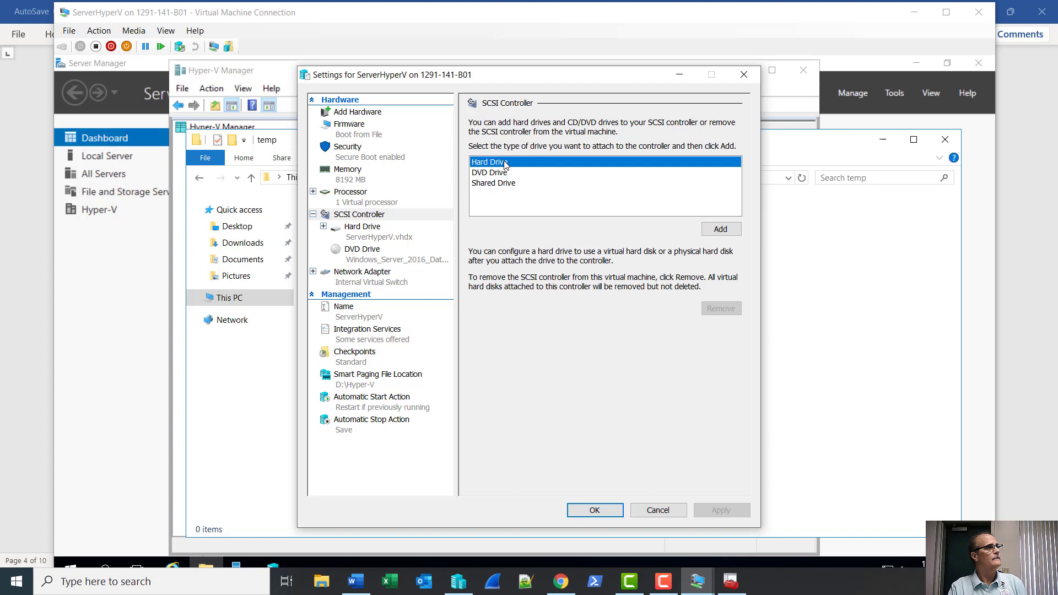
left_click(721, 229)
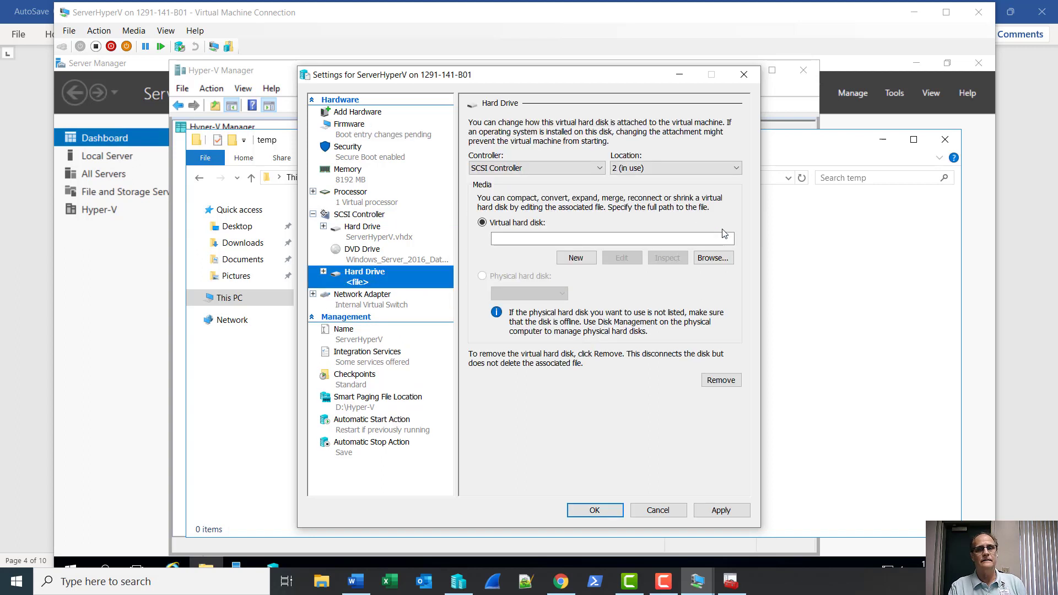
Point the new SCSI hard drive at Storage.vhdx and apply the settings.
left_click(715, 258)
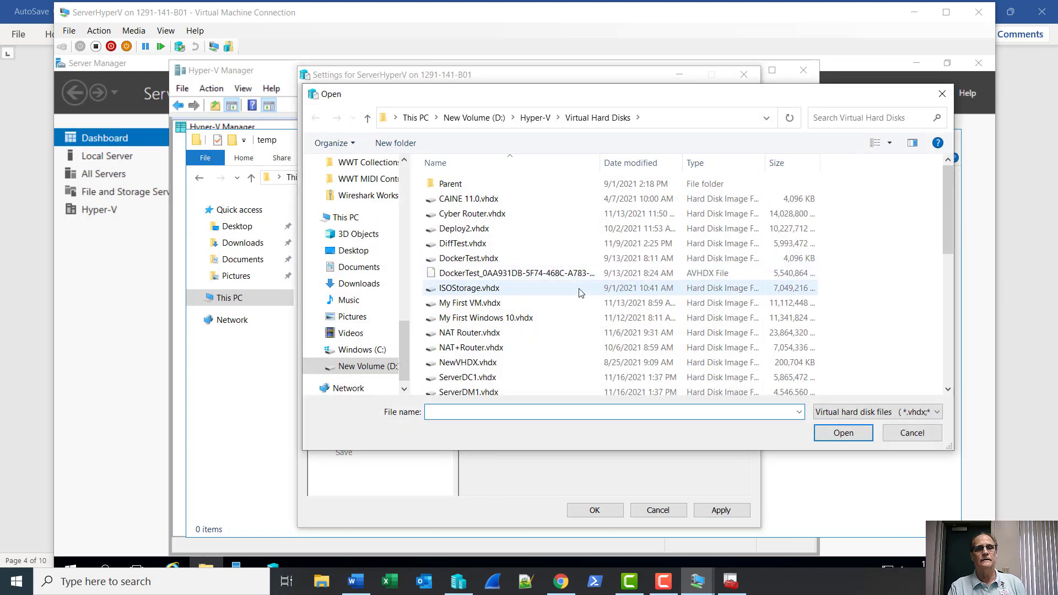
scroll(598, 299, "down", 2)
scroll(598, 299, "down", 5)
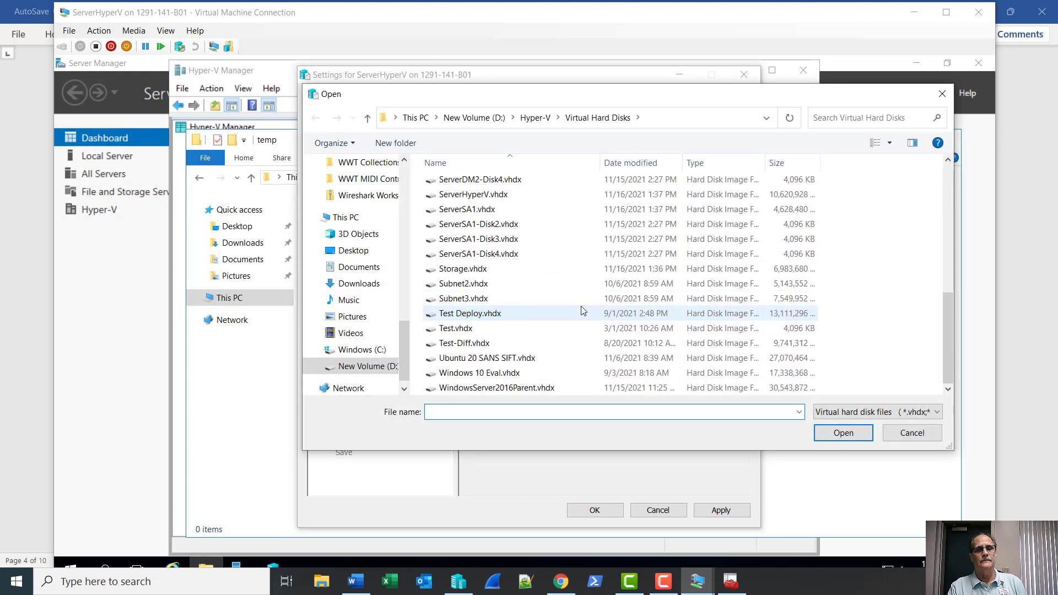
left_click(481, 270)
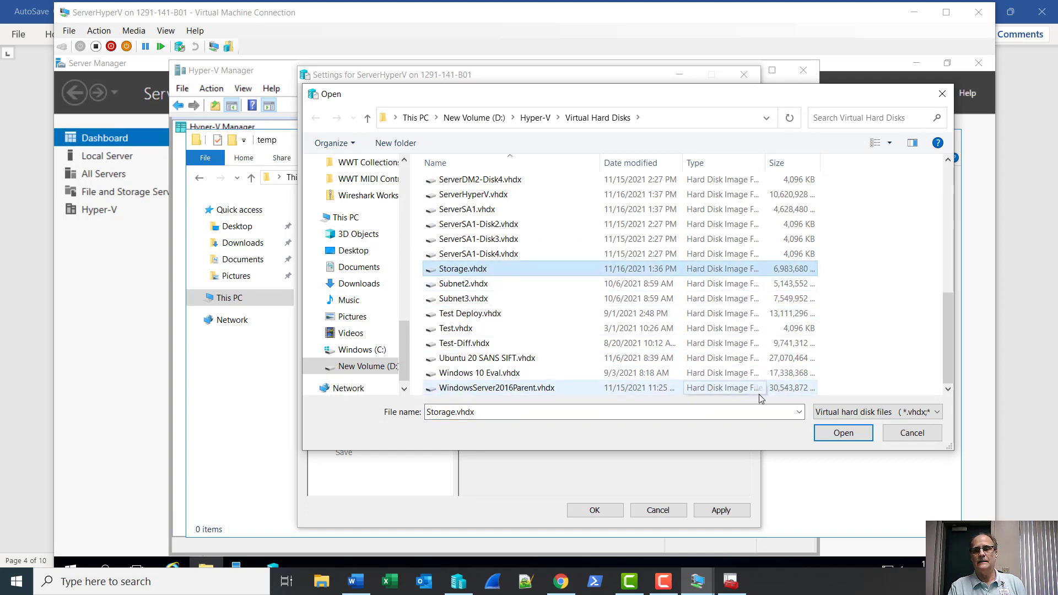
left_click(843, 435)
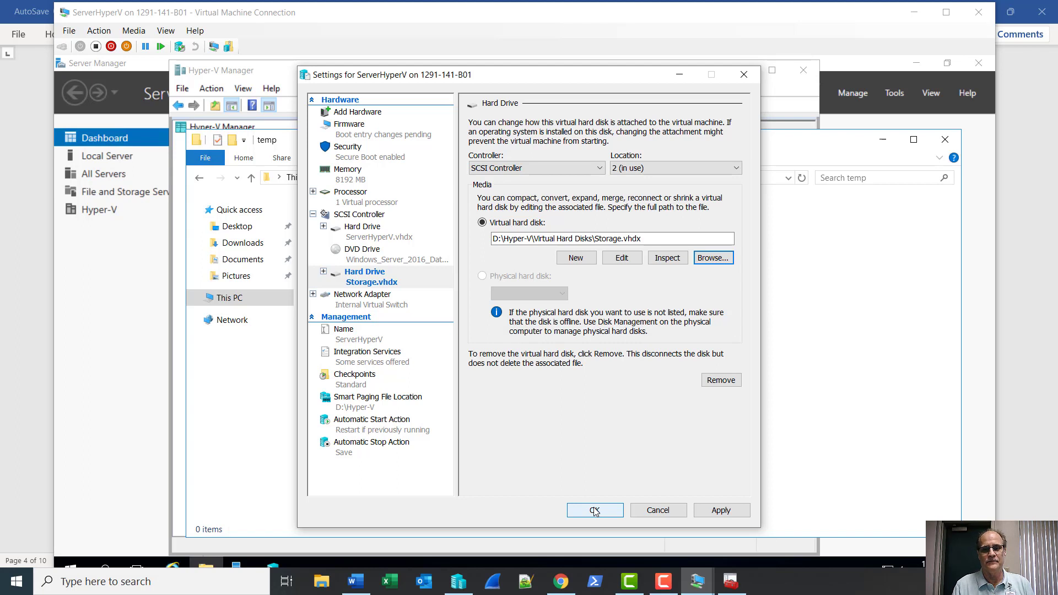
left_click(665, 590)
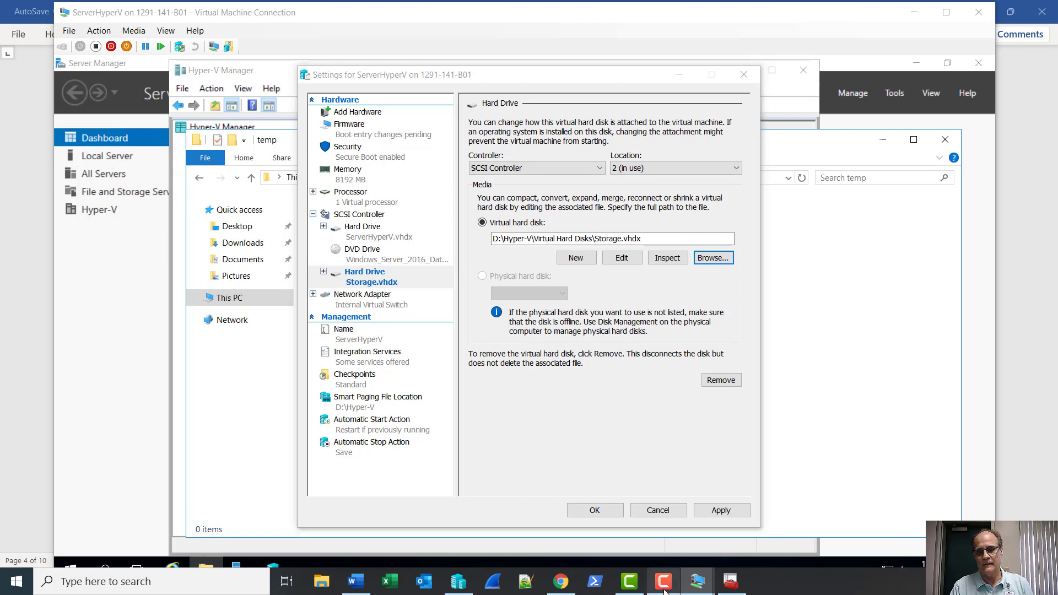
left_click(532, 441)
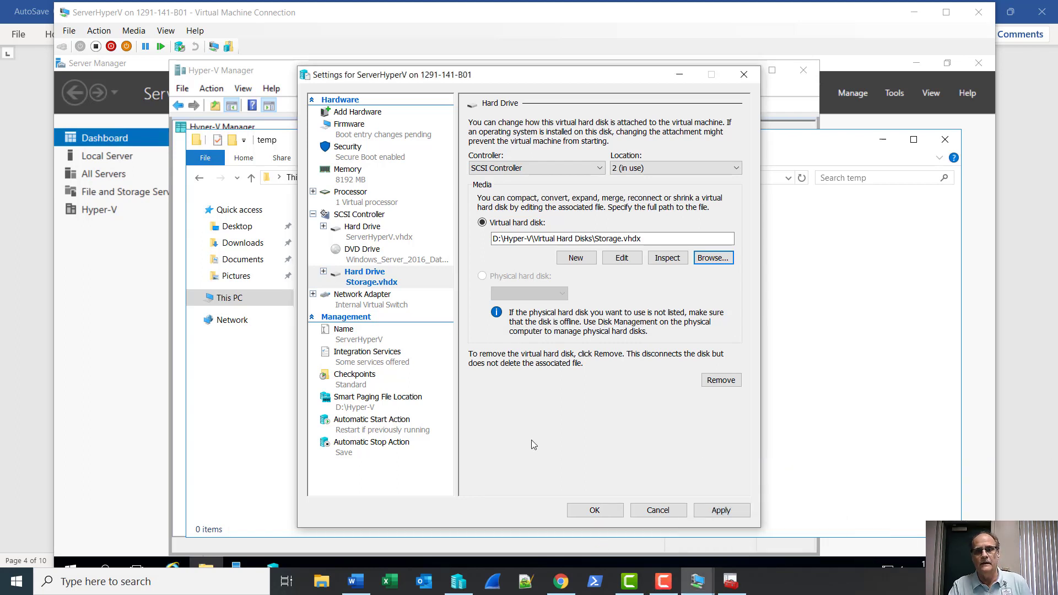
left_click(584, 511)
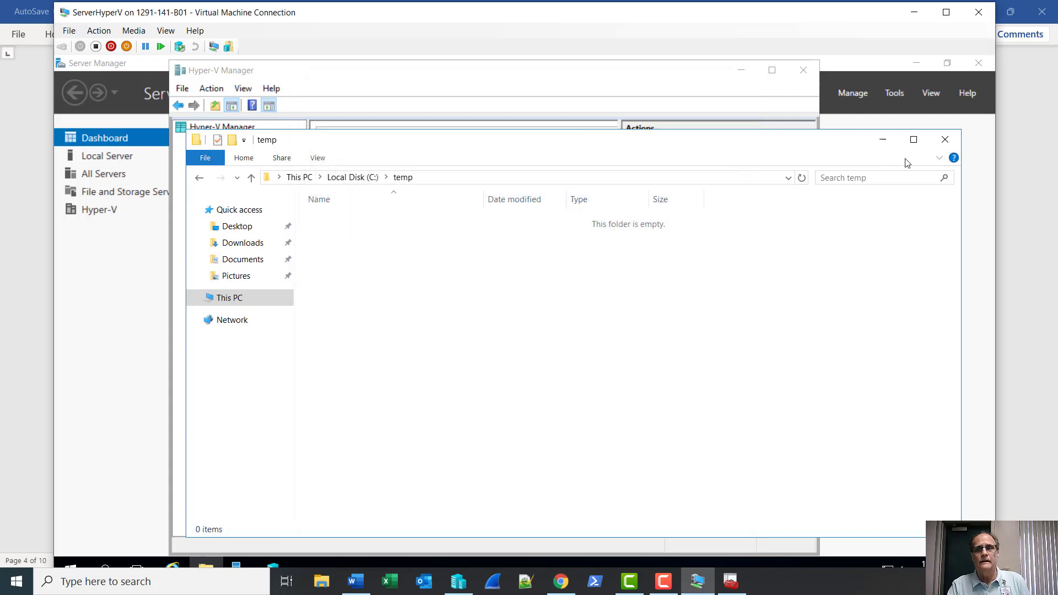
Inside ServerHyperV, open Disk Management and set the offline 9.98 GB Disk 1 Online.
left_click(223, 298)
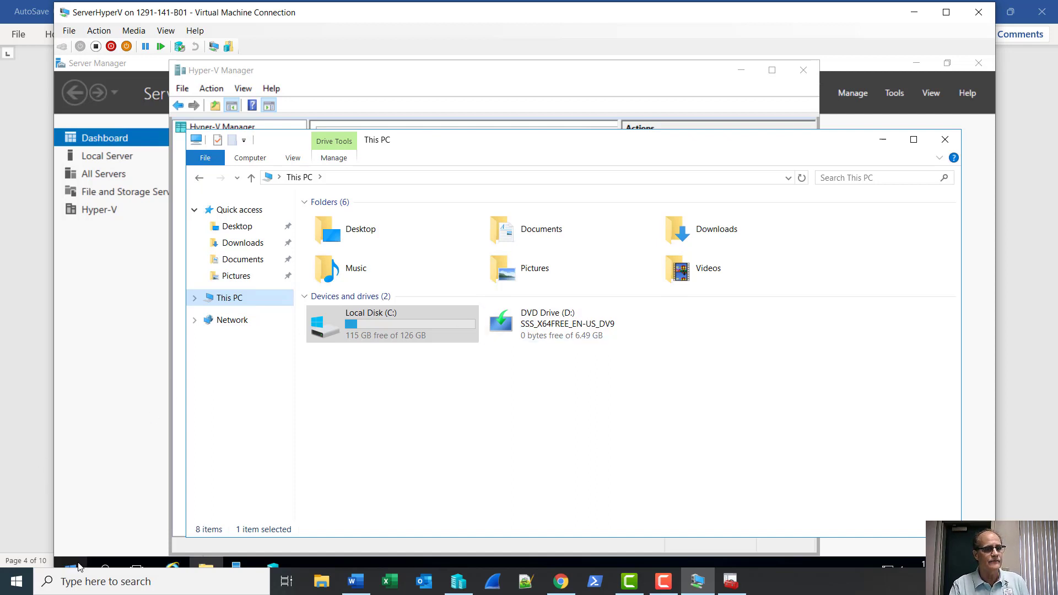
double_click(387, 15)
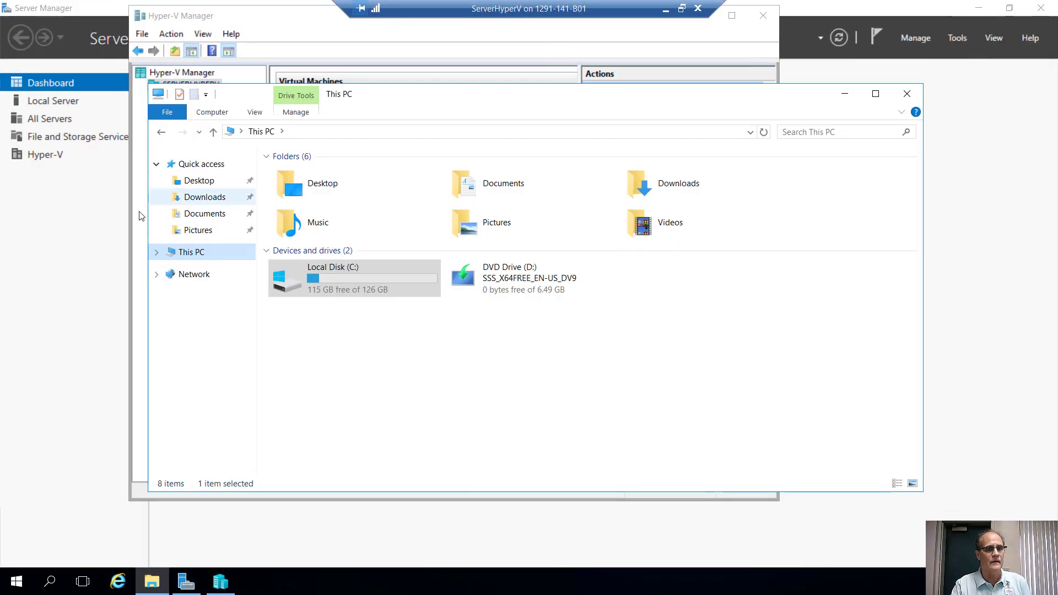
right_click(12, 582)
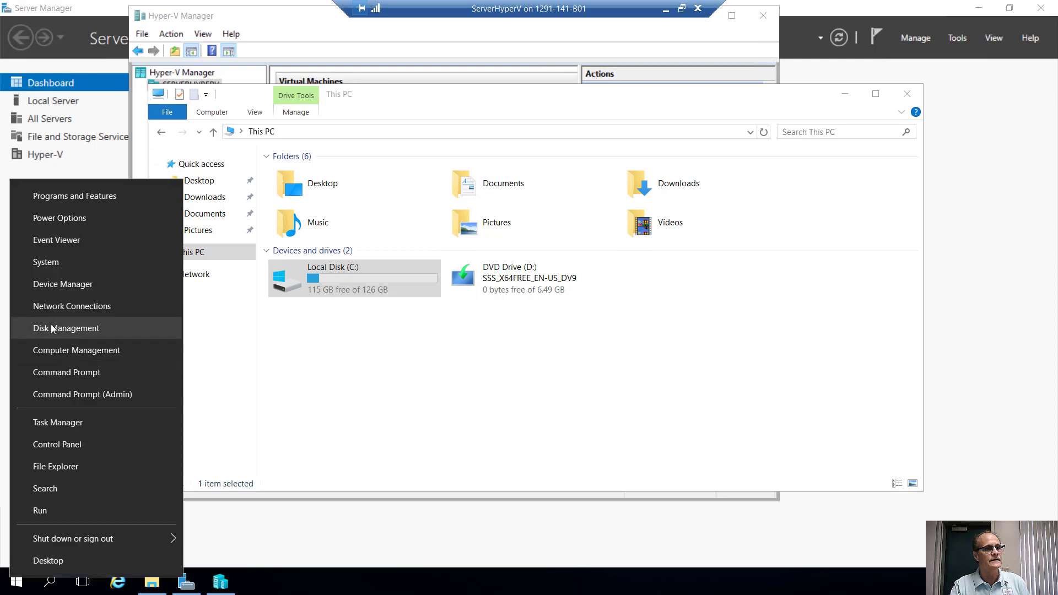
left_click(51, 328)
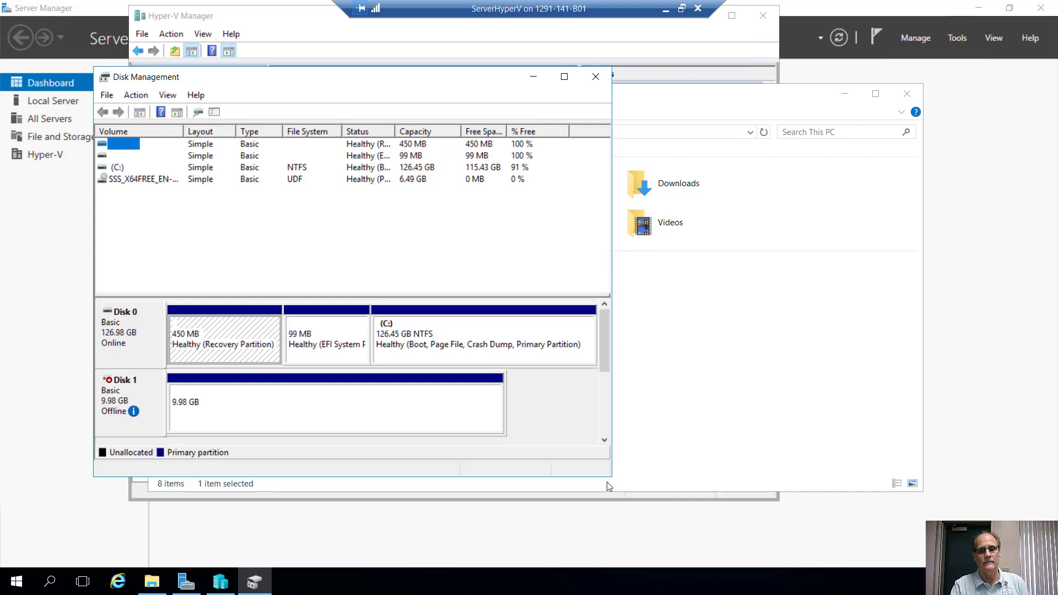
left_click_drag(607, 480, 658, 539)
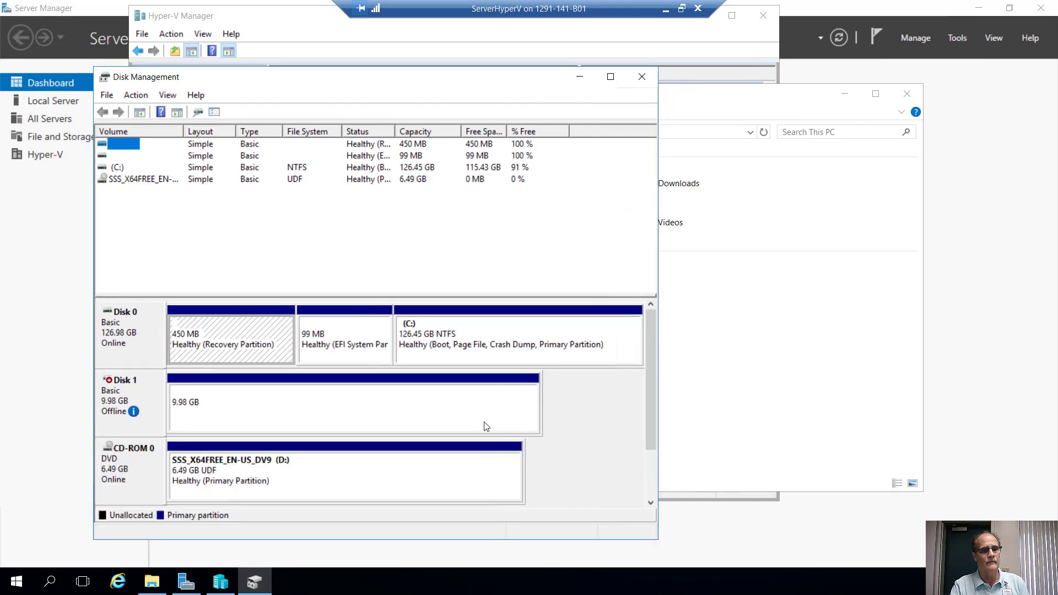
right_click(112, 408)
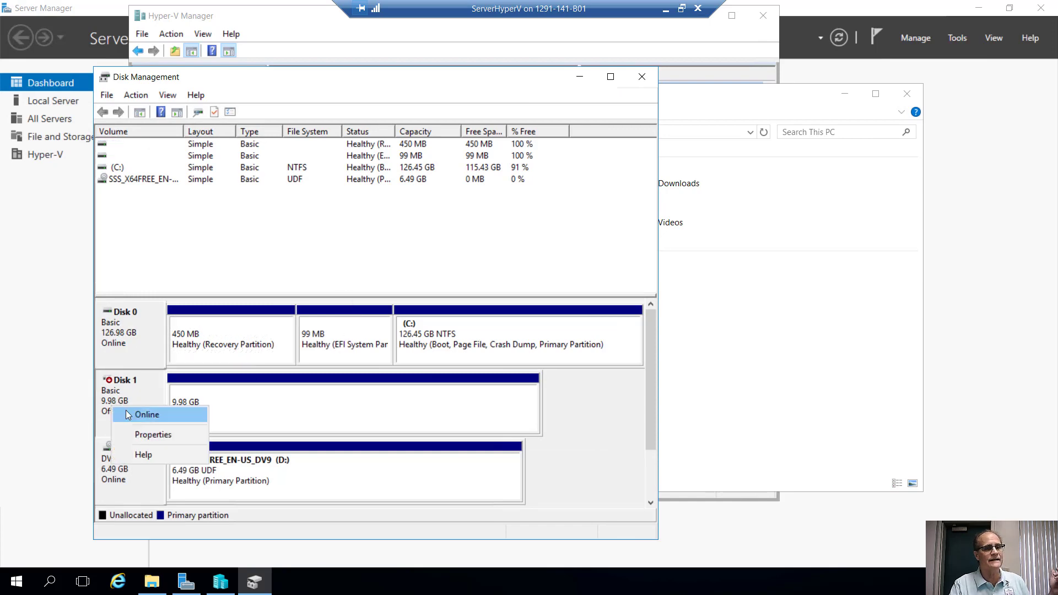
left_click(127, 413)
left_click(831, 403)
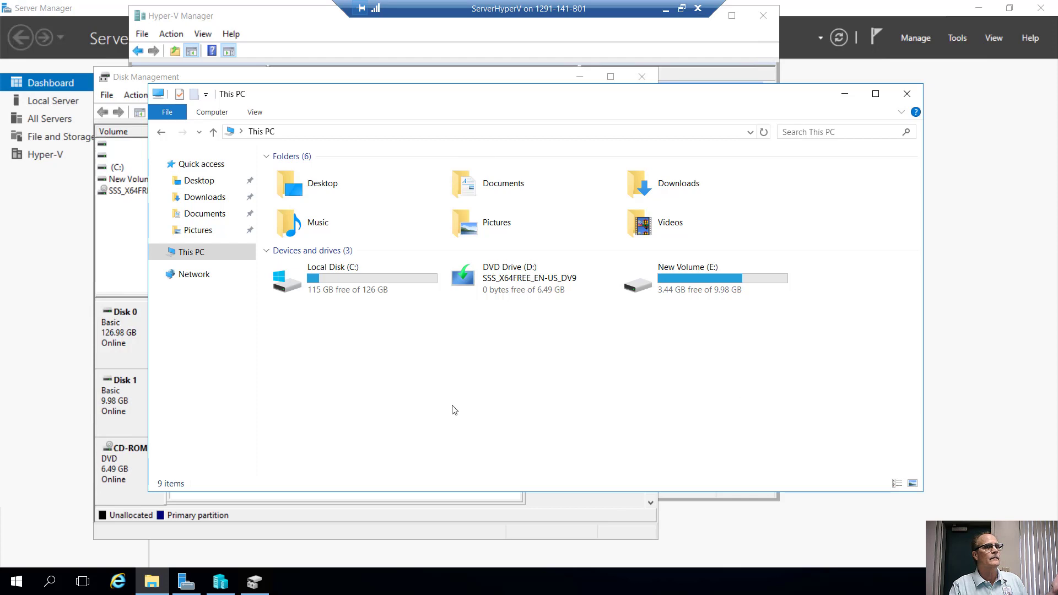
Open New Volume (E:) to confirm the Windows Server 2016 ISO is there, then close it.
left_click(116, 249)
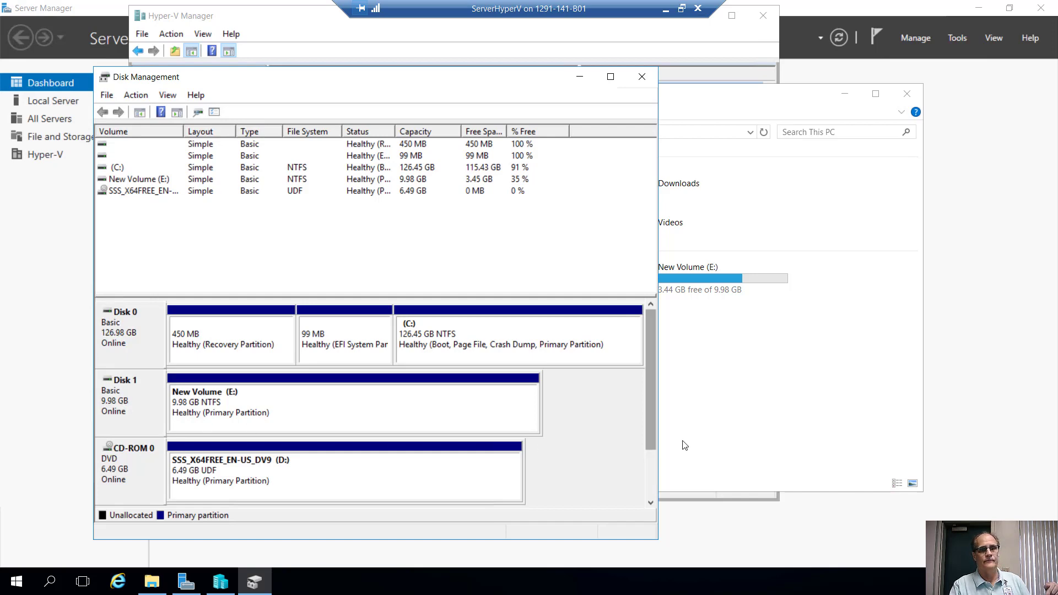
left_click(732, 436)
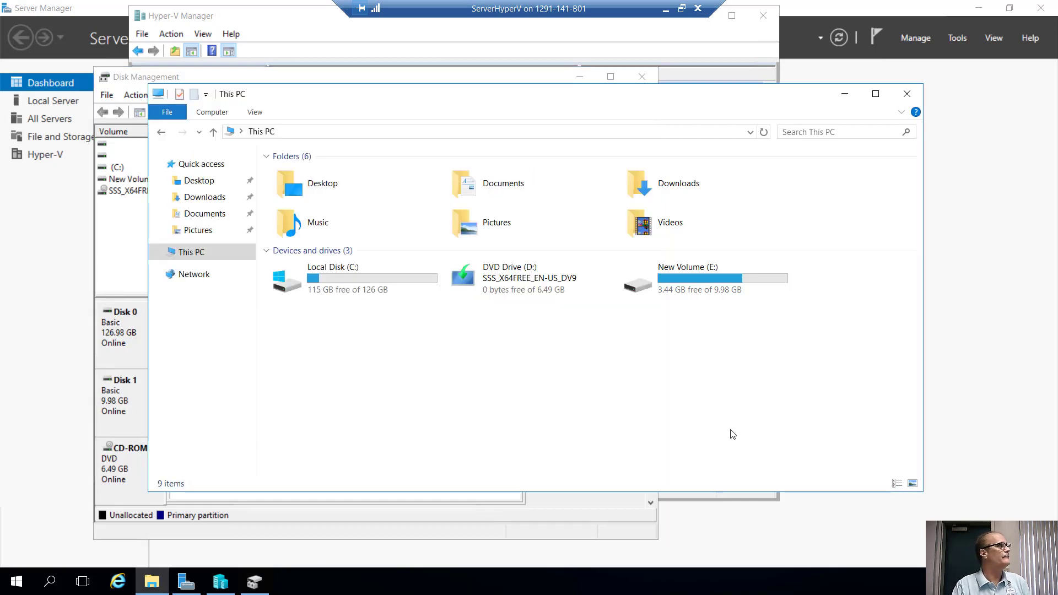
double_click(698, 290)
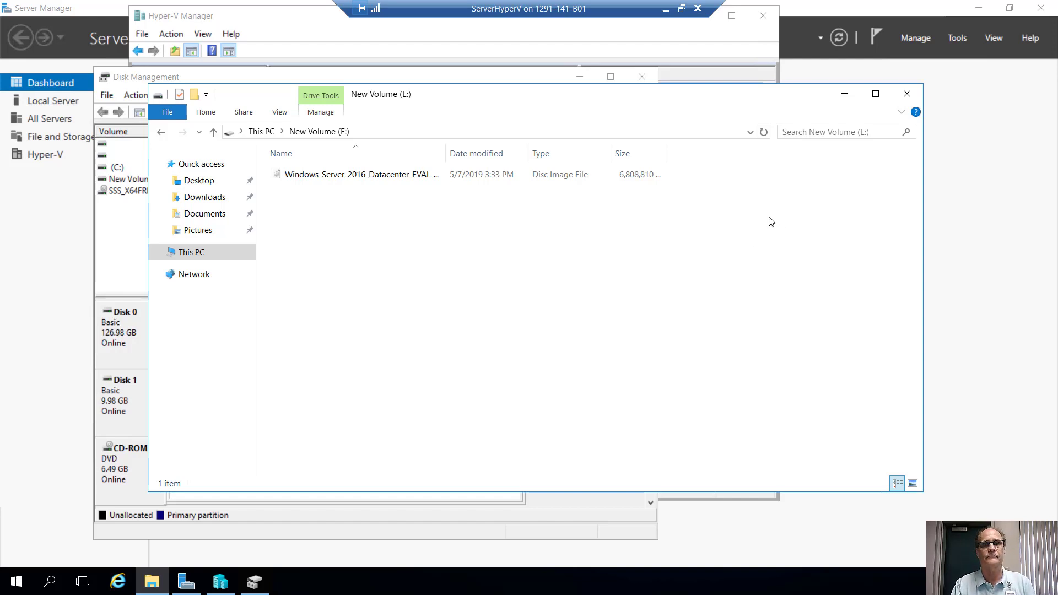
left_click(907, 94)
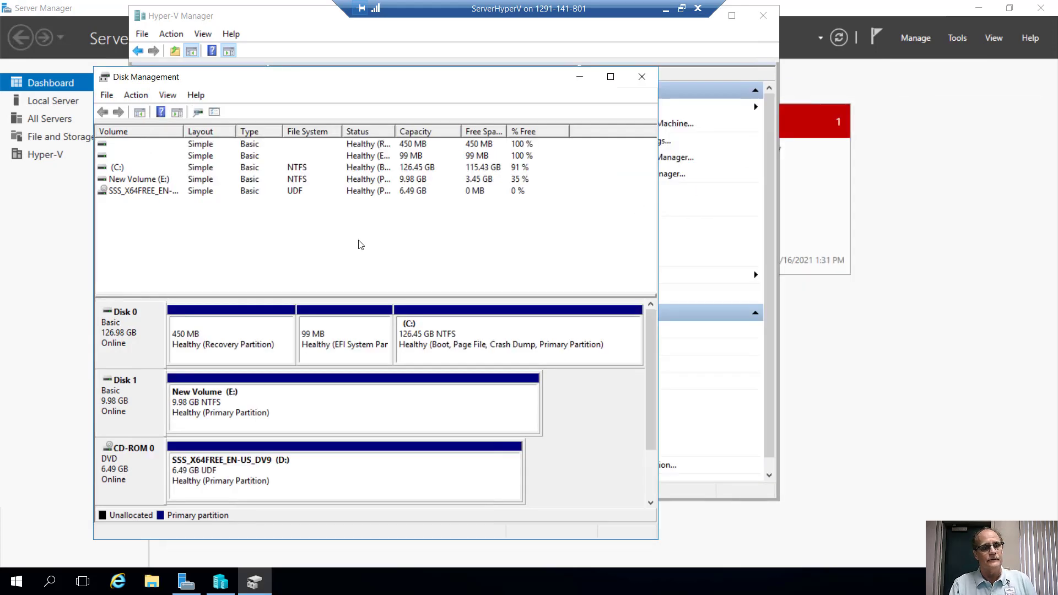
Close Disk Management, widen Hyper-V Manager, and launch New > Virtual Machine from Actions.
left_click(642, 80)
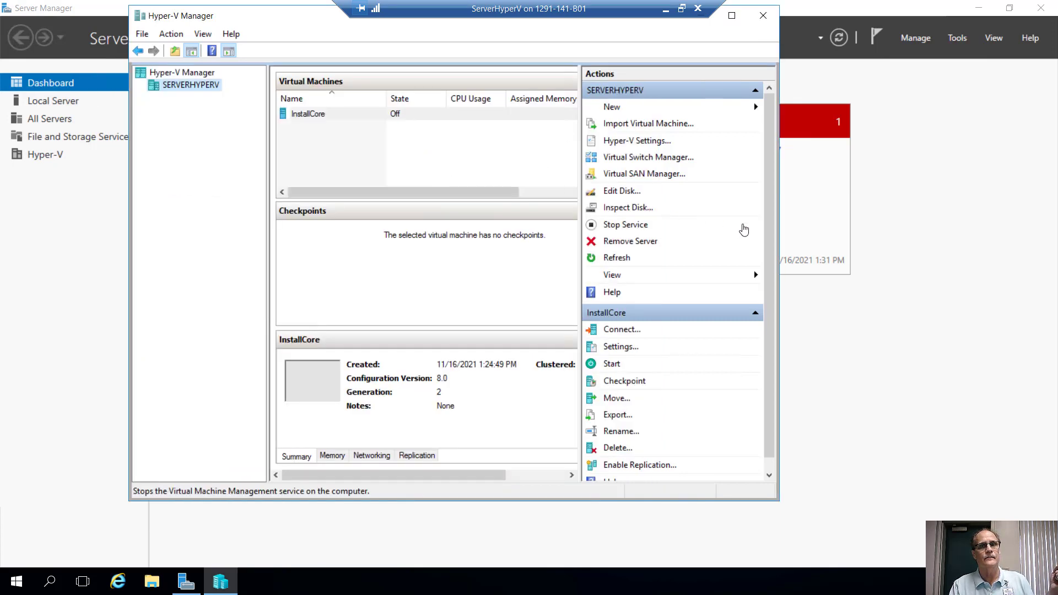
left_click_drag(779, 209, 859, 215)
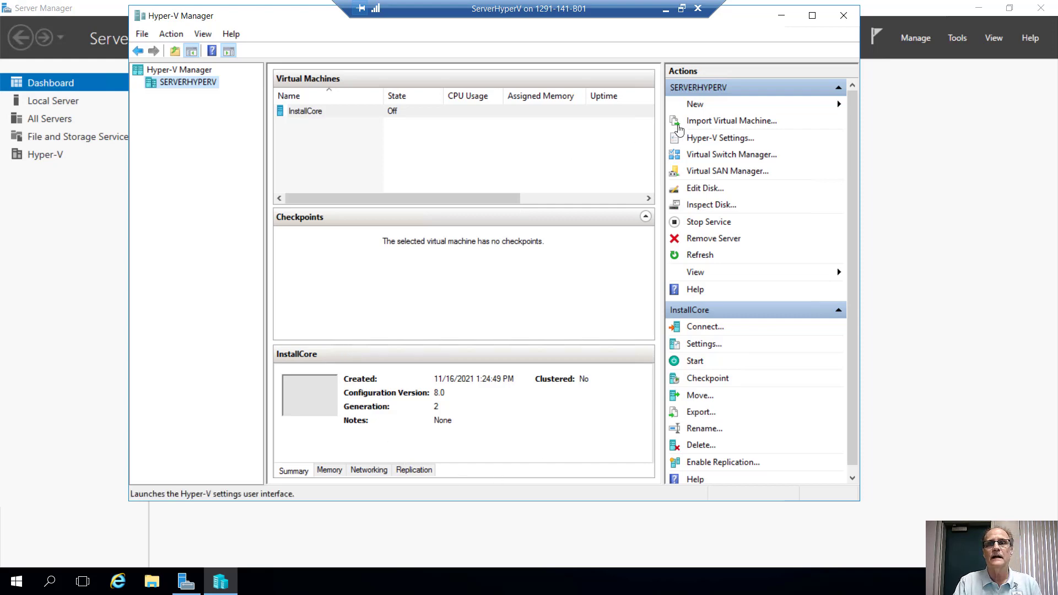
left_click(701, 110)
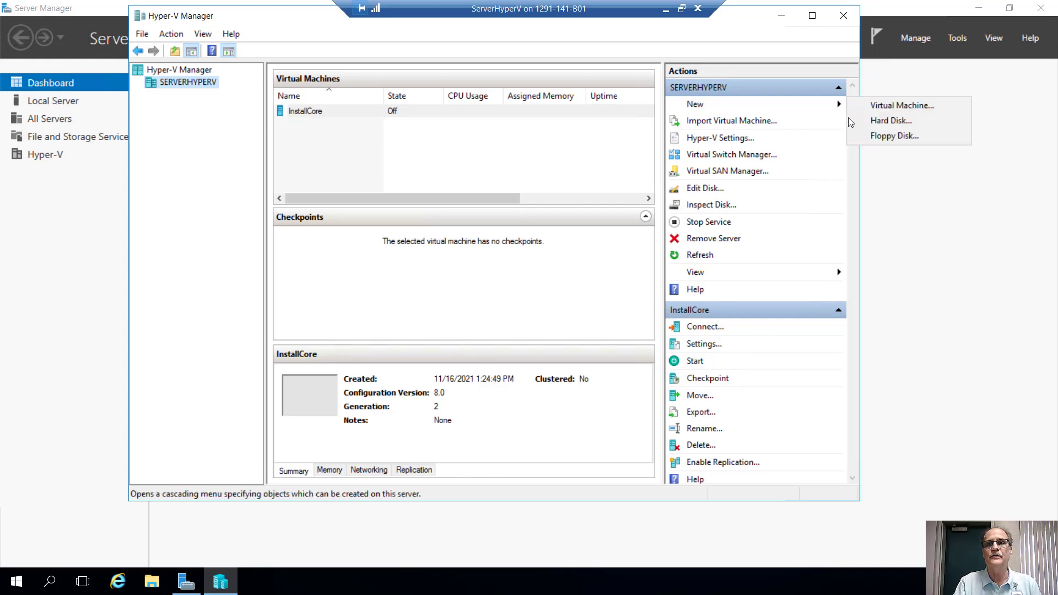
left_click(876, 111)
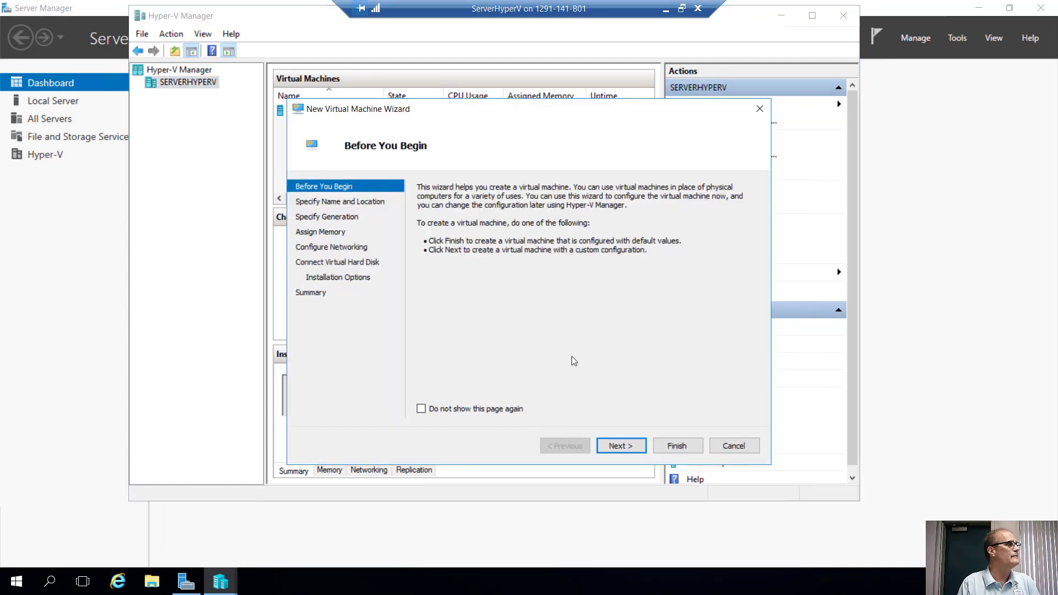
Name the VM ServerVM1, choose Generation 2, keep 1024 MB memory, and connect it to Internal Virtual Switch.
key("Return")
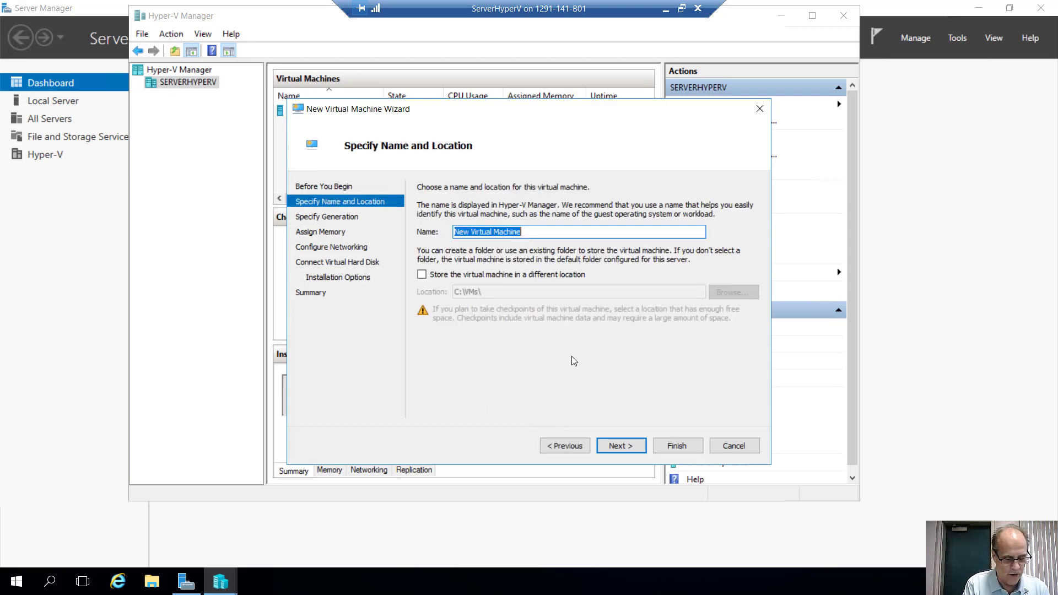
type("ServerVM1")
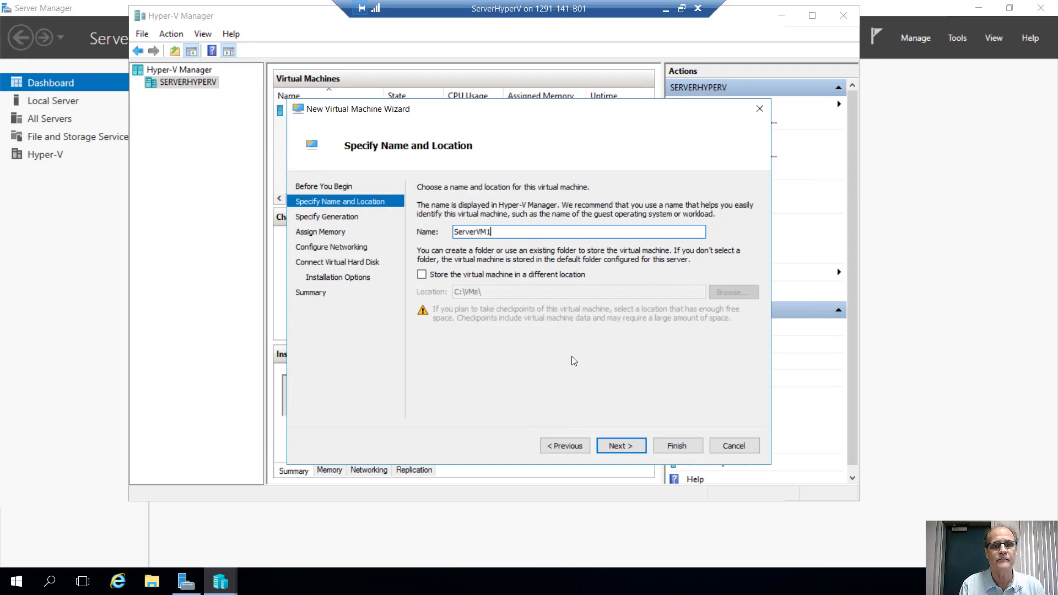
key("Return")
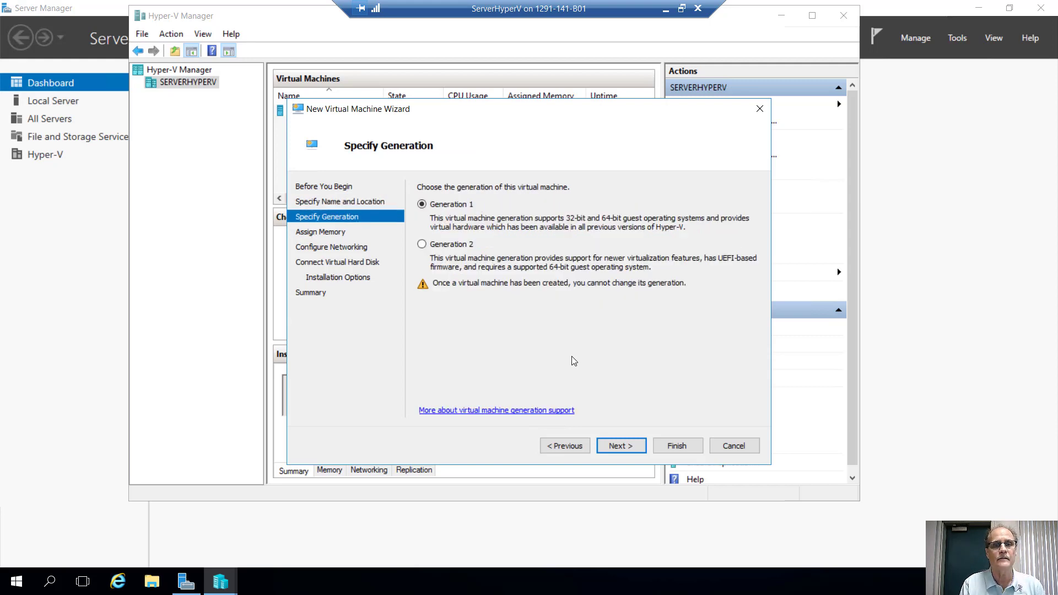
key("Down")
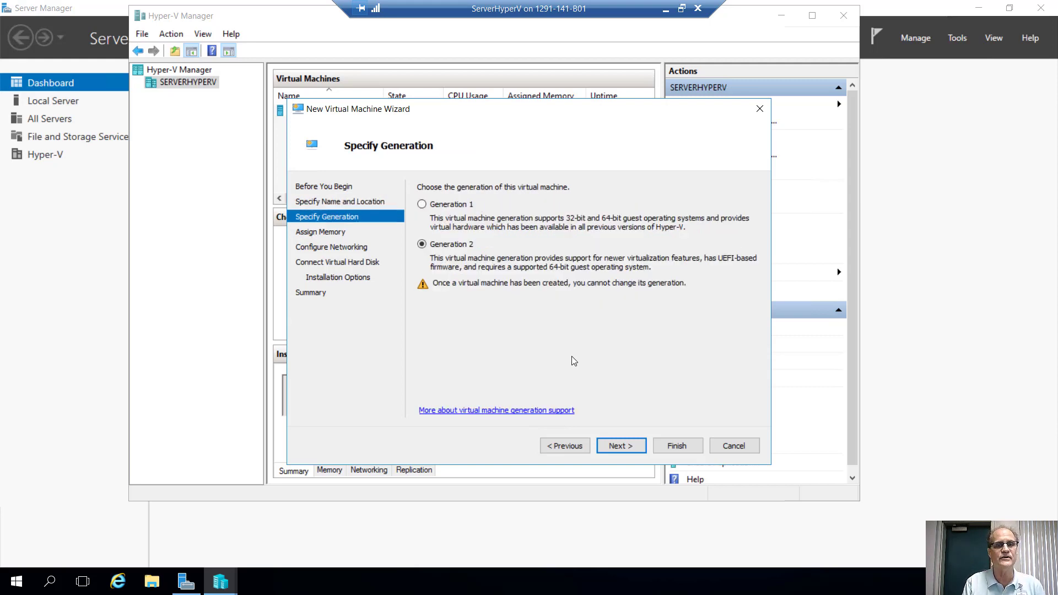
key("Return")
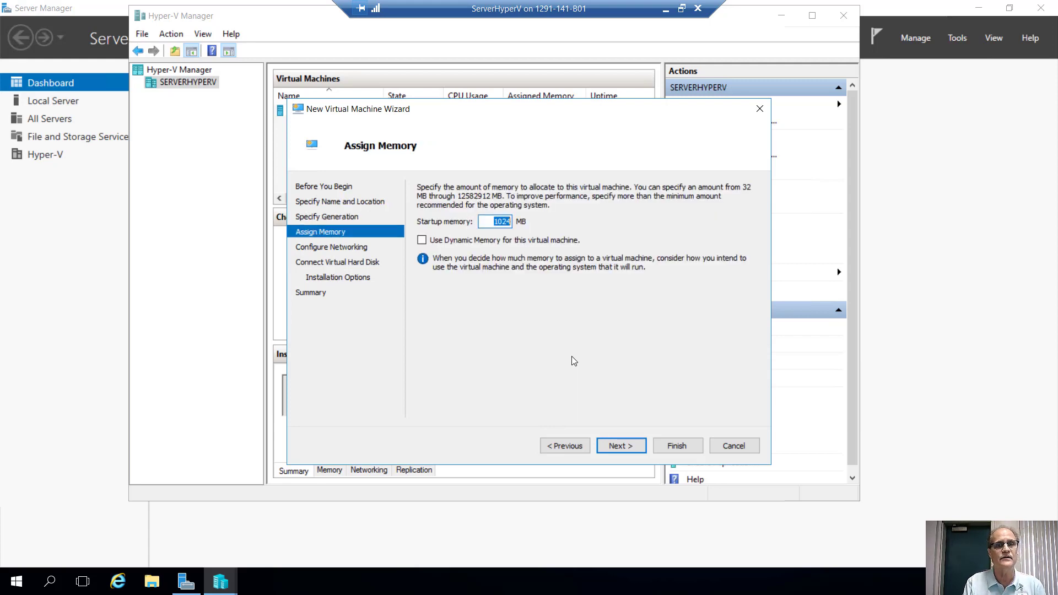
key("Return")
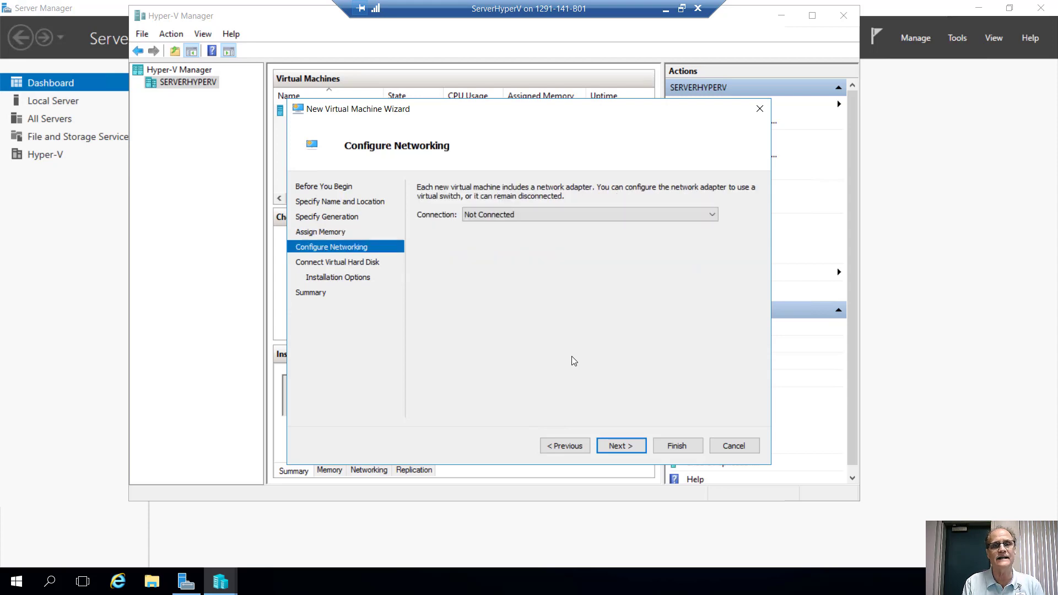
key("Down")
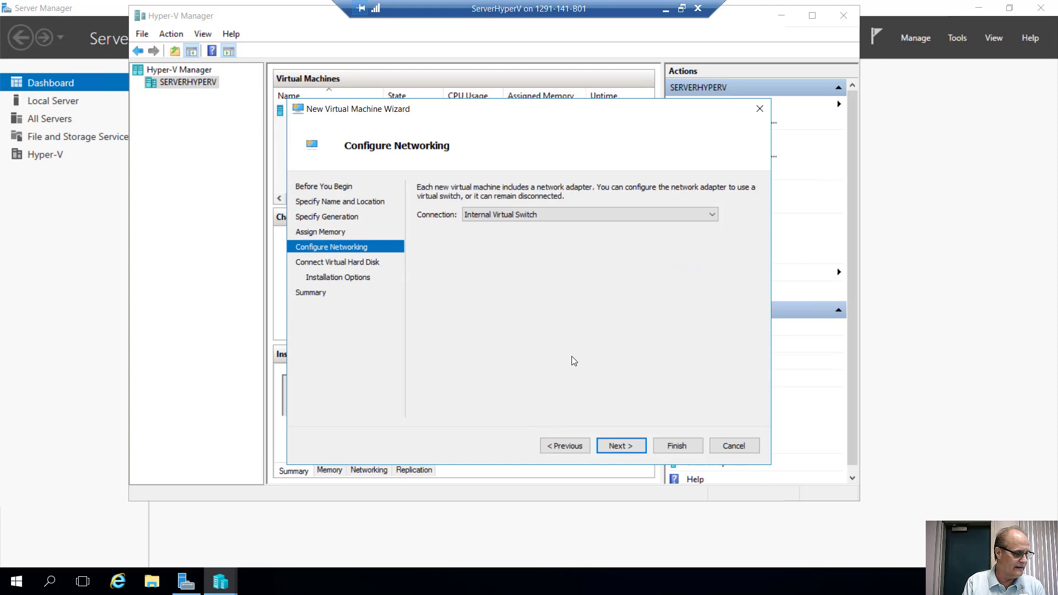
key("Return")
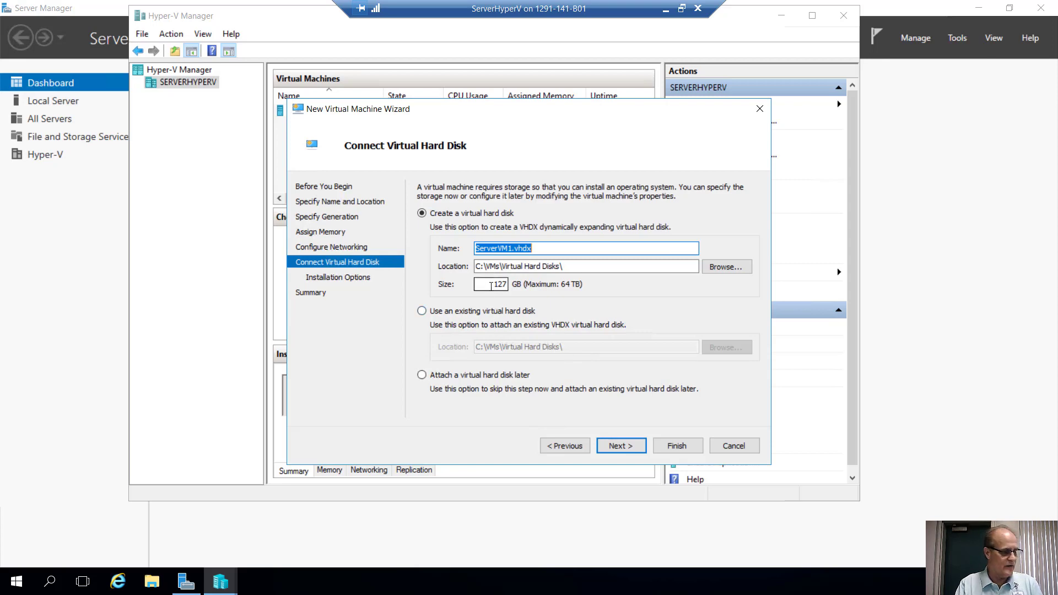
Change the new virtual hard disk size from 127 GB to 40 GB.
left_click_drag(491, 286, 515, 285)
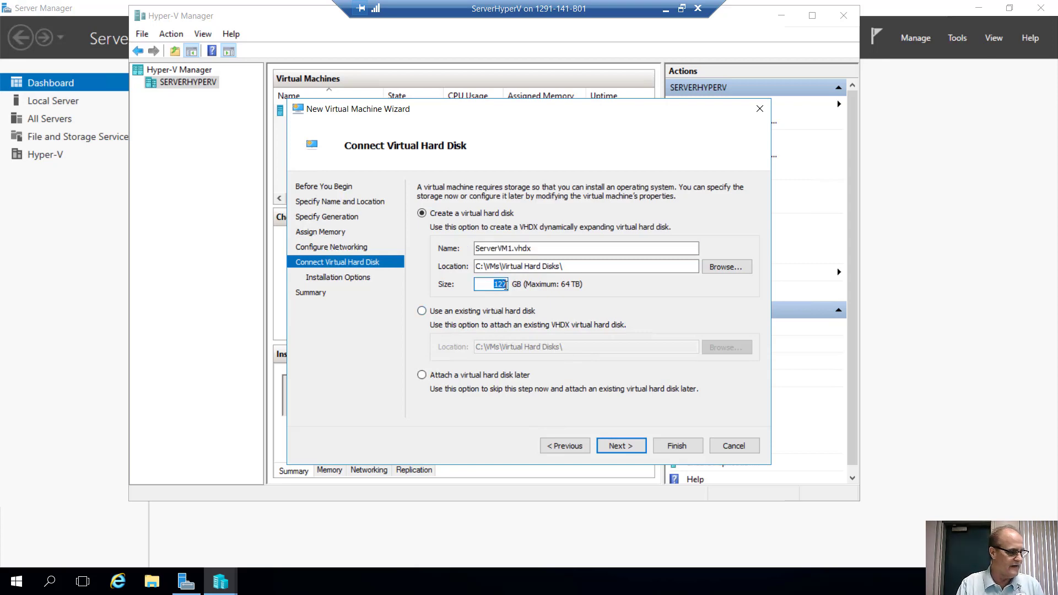
left_click(506, 285)
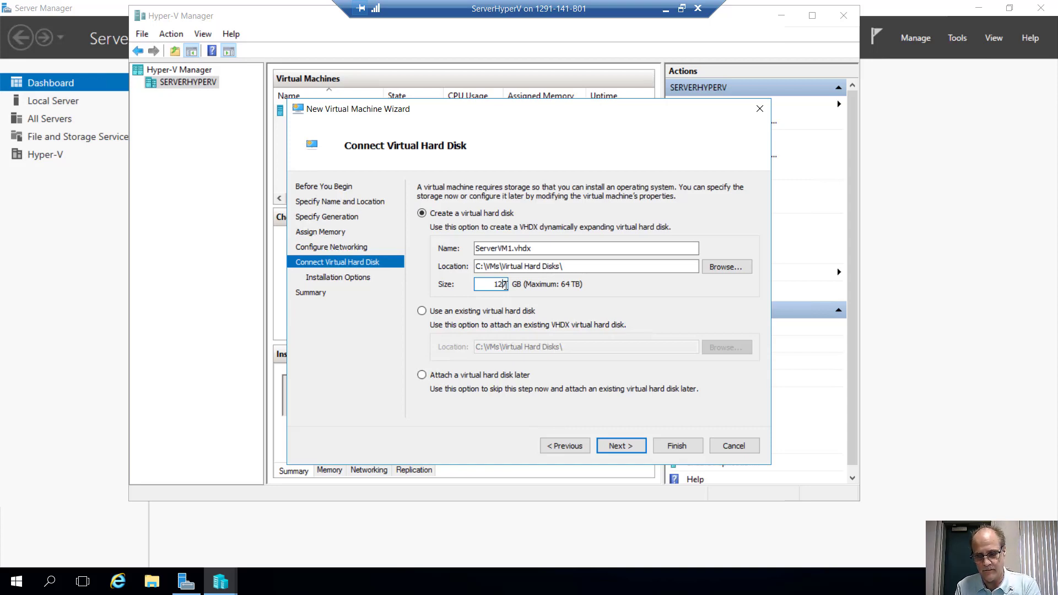
key("BackSpace")
key("BackSpace")
key("BackSpace")
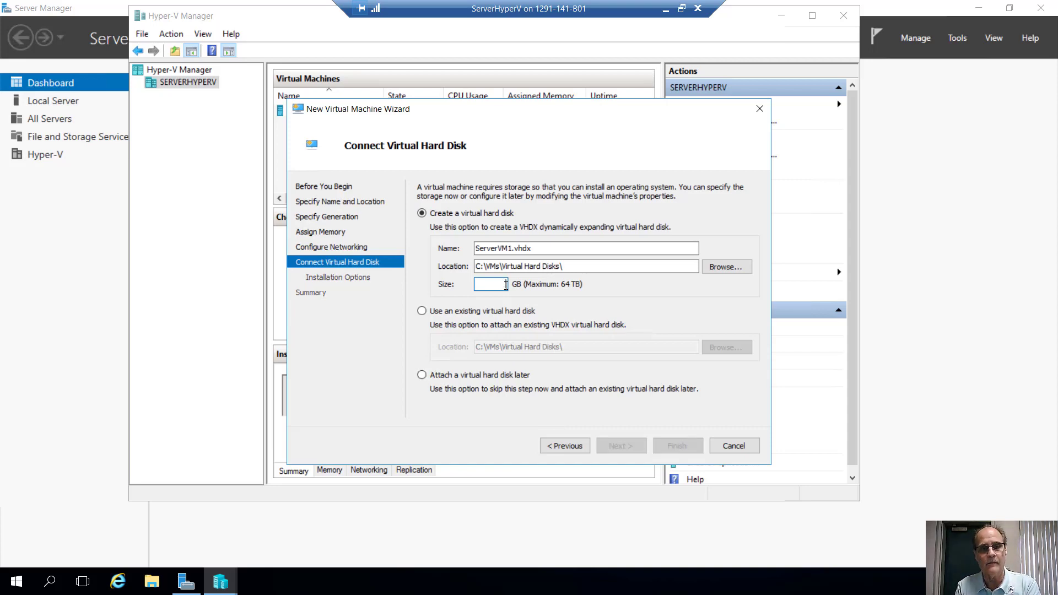
type("40")
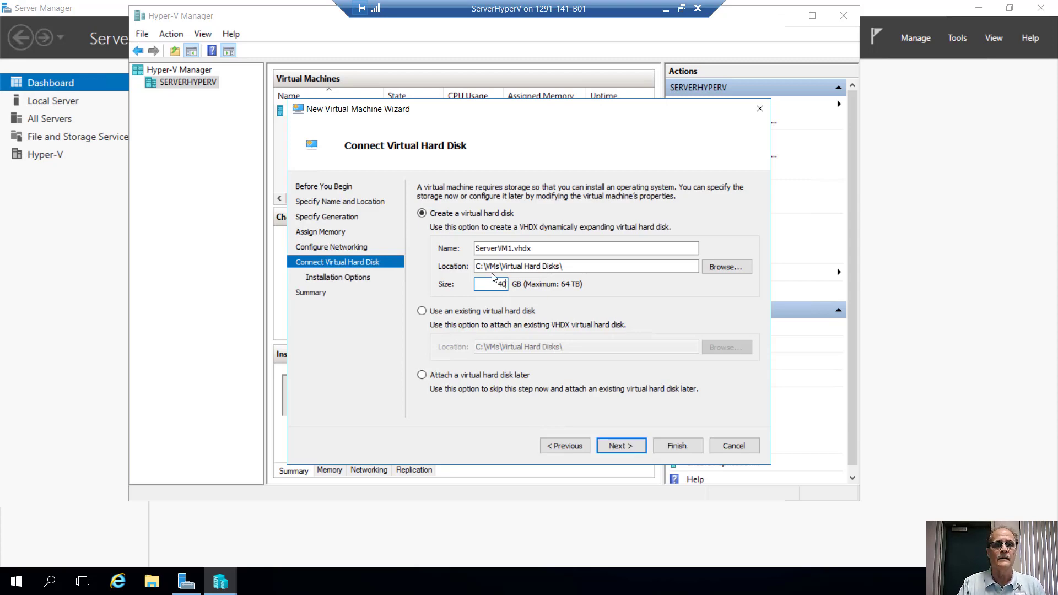
Use the Windows Server 2016 ISO on New Volume (E:) as the bootable install image and finish the wizard.
left_click(618, 446)
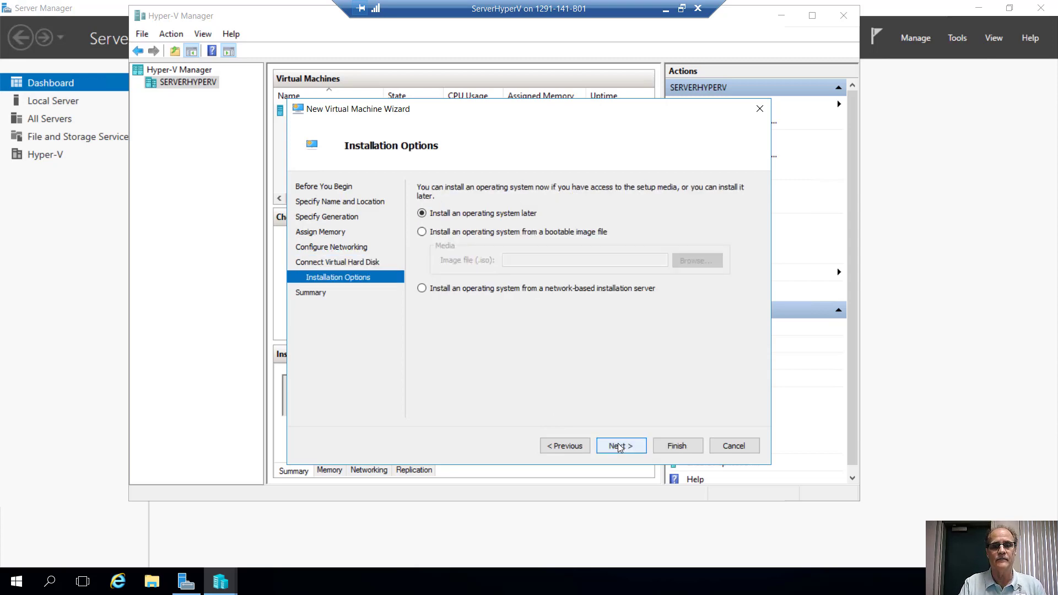
left_click(458, 232)
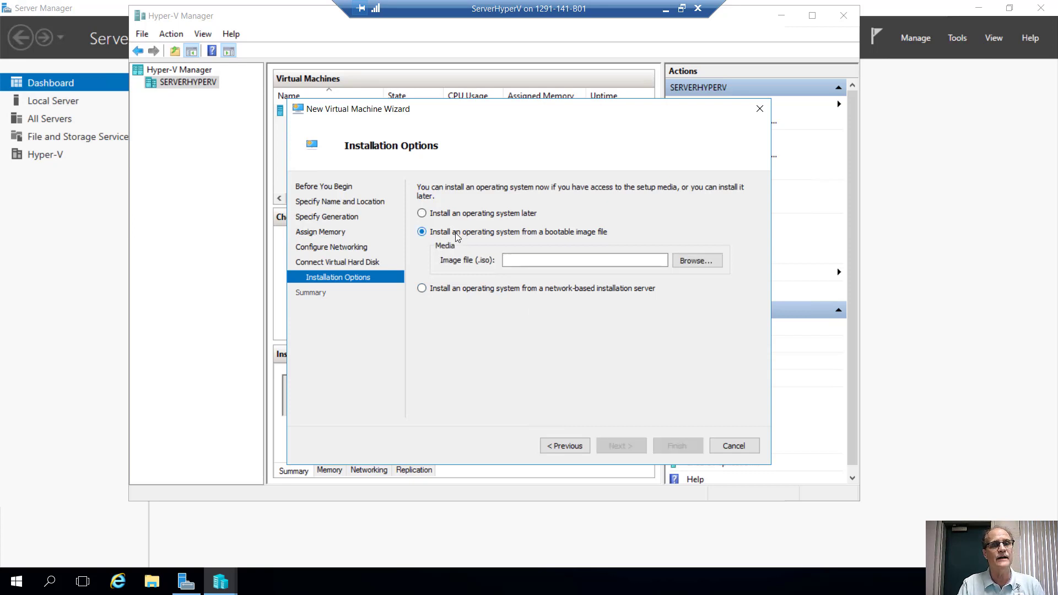
left_click(693, 260)
scroll(676, 292, "down", 1)
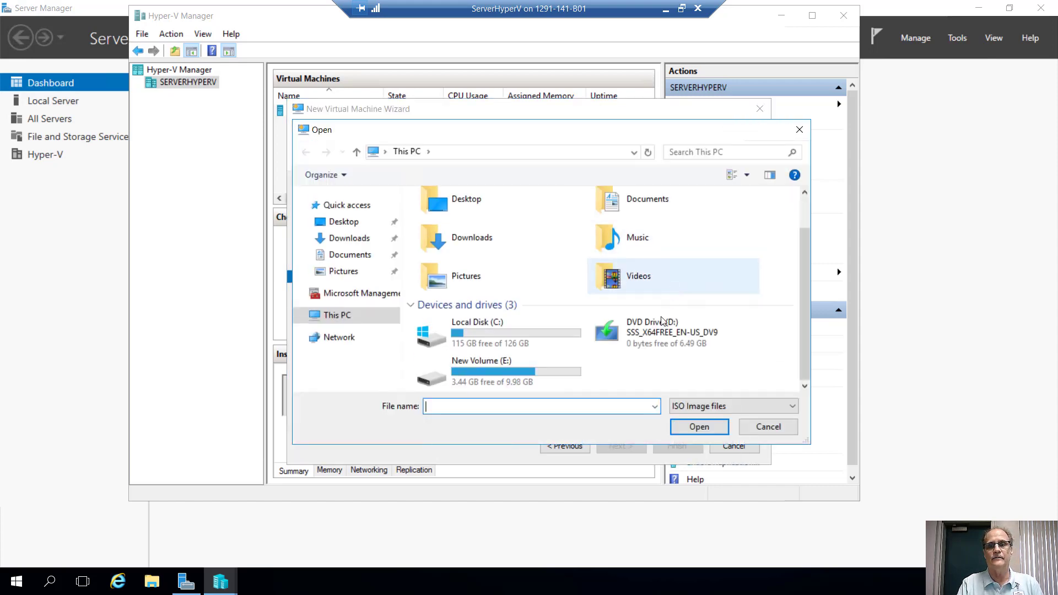
double_click(496, 377)
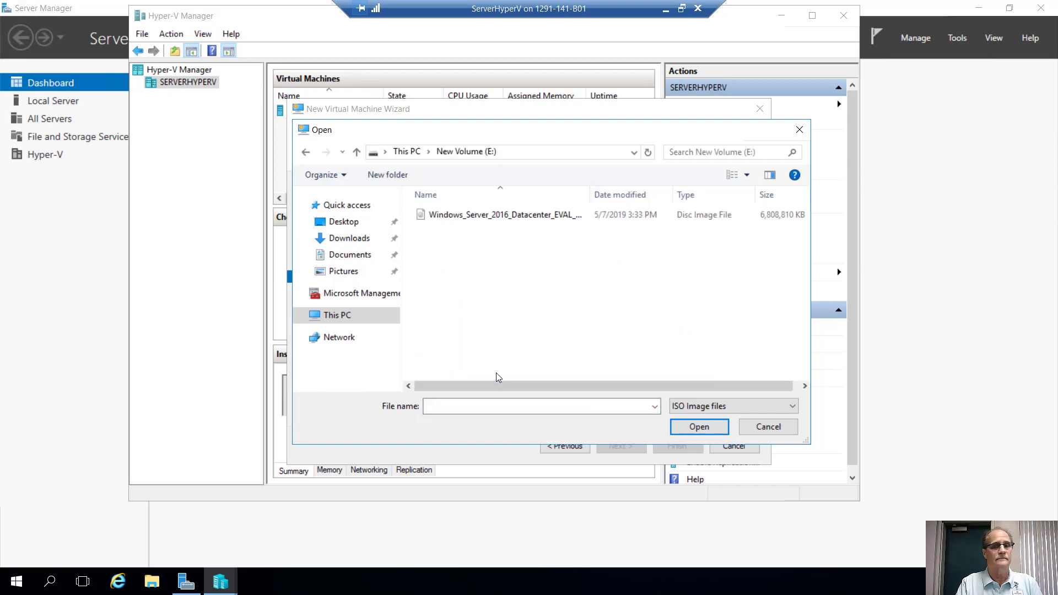
left_click(507, 215)
left_click(699, 427)
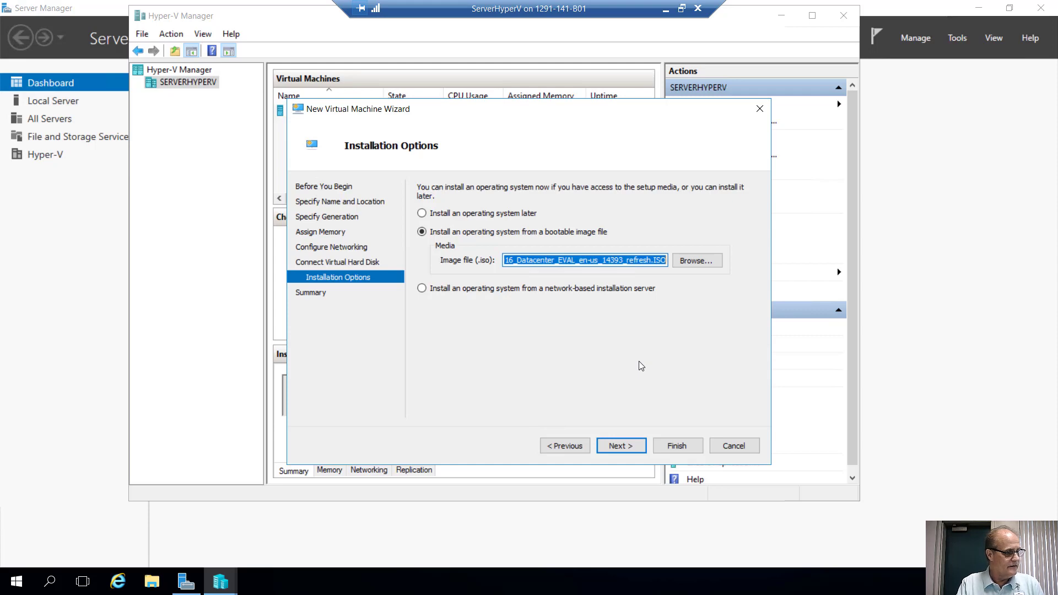
left_click(622, 443)
left_click(669, 441)
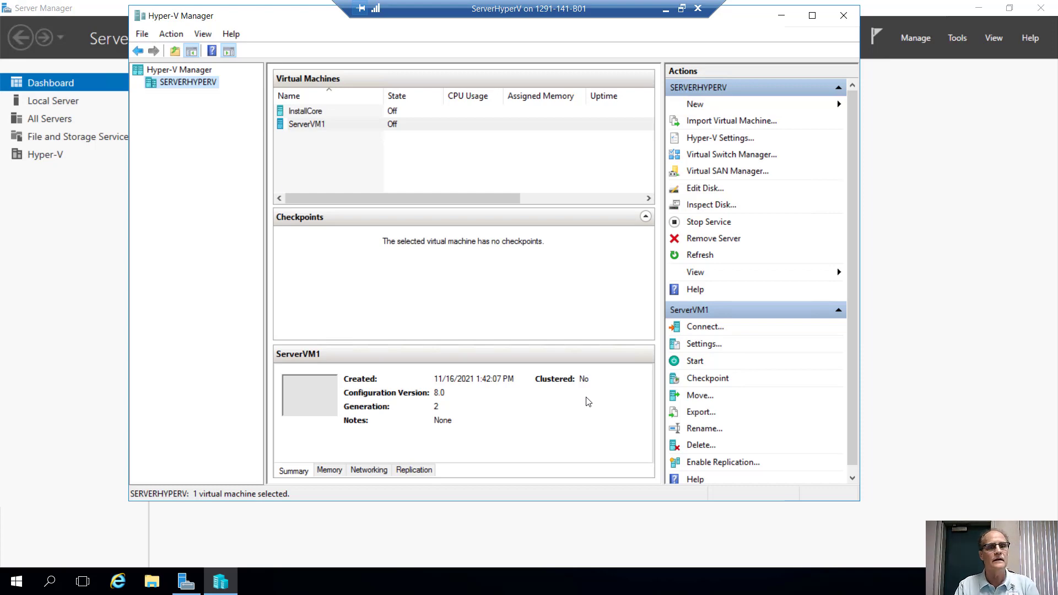
Connect to ServerVM1, power it on, boot from the disc and begin setup with default language settings.
double_click(339, 126)
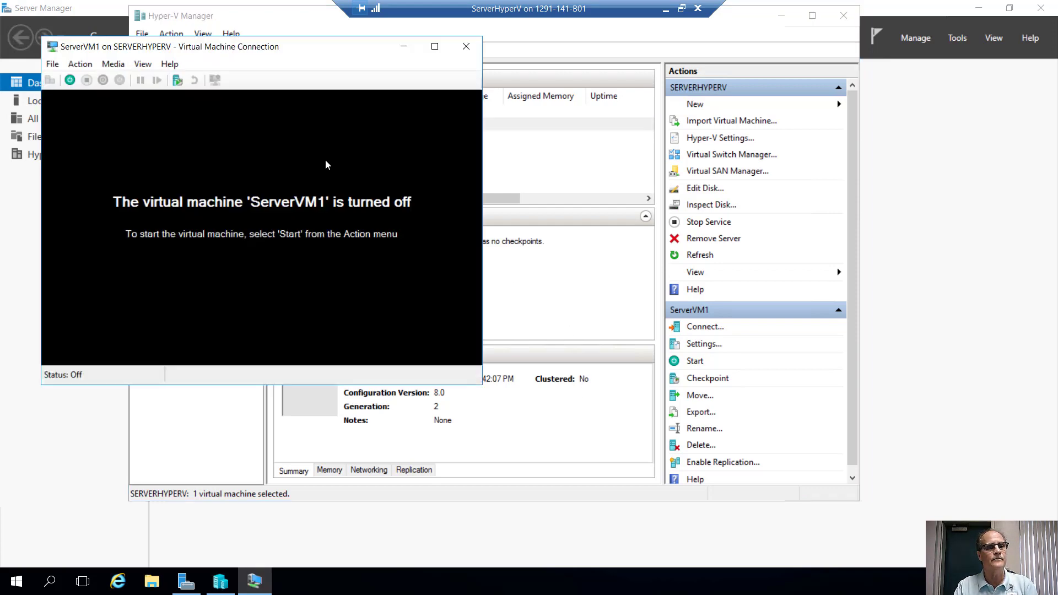
left_click(70, 80)
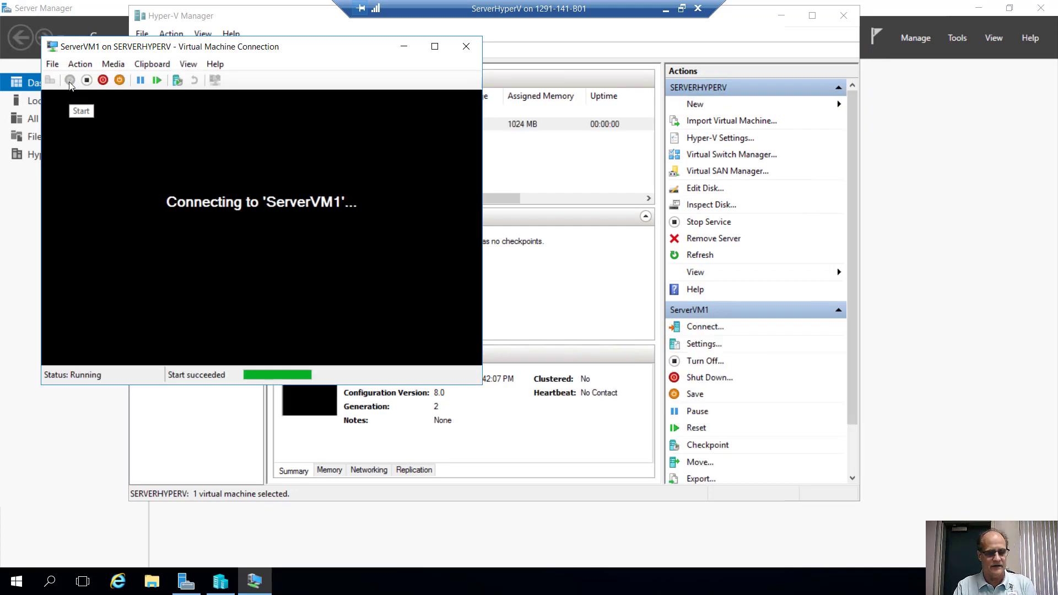
key("Return")
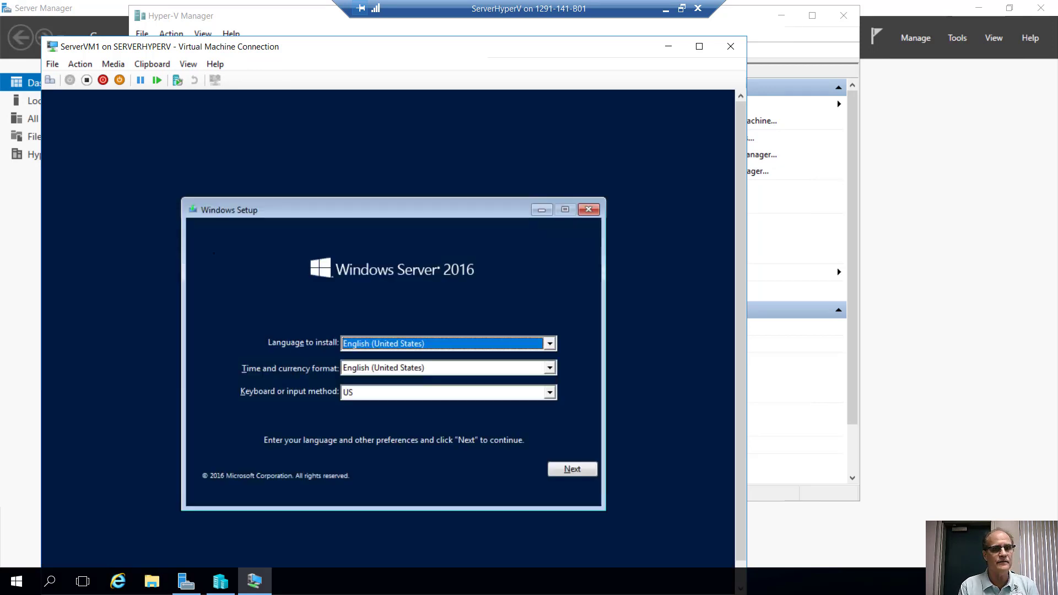
key("Return")
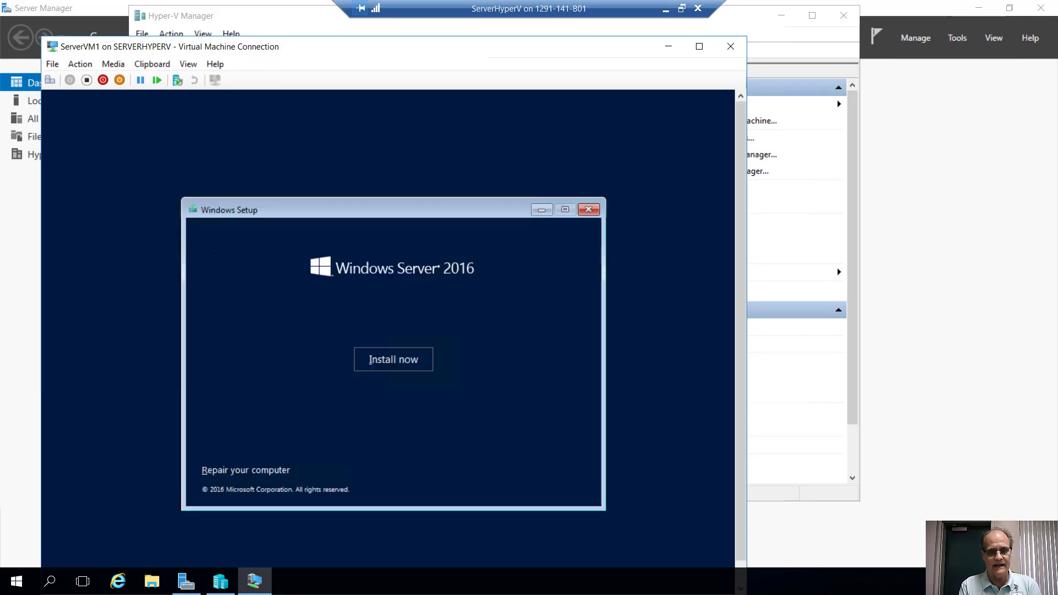
key("Return")
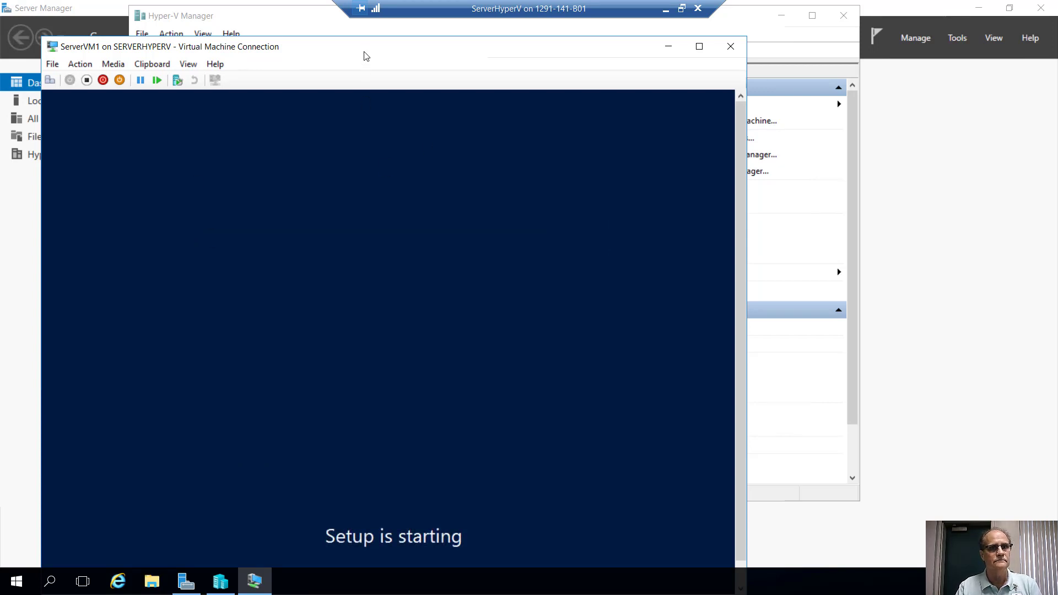
left_click_drag(365, 44, 353, 11)
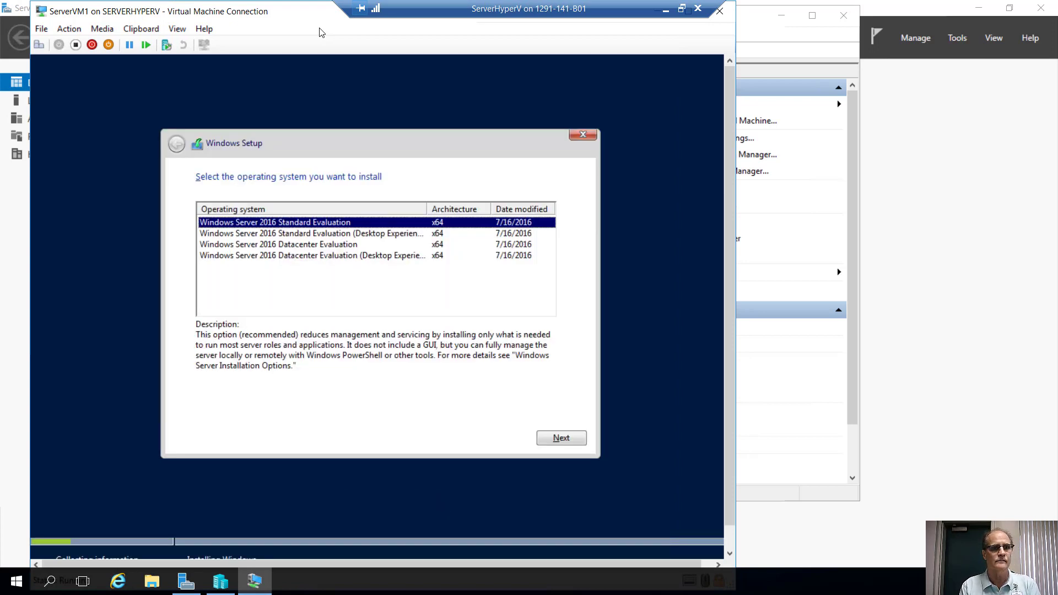
Pick Datacenter Evaluation (Desktop Experience), accept the license, and custom-install onto the 40 GB unallocated drive.
key("Down")
key("Down")
key("Down")
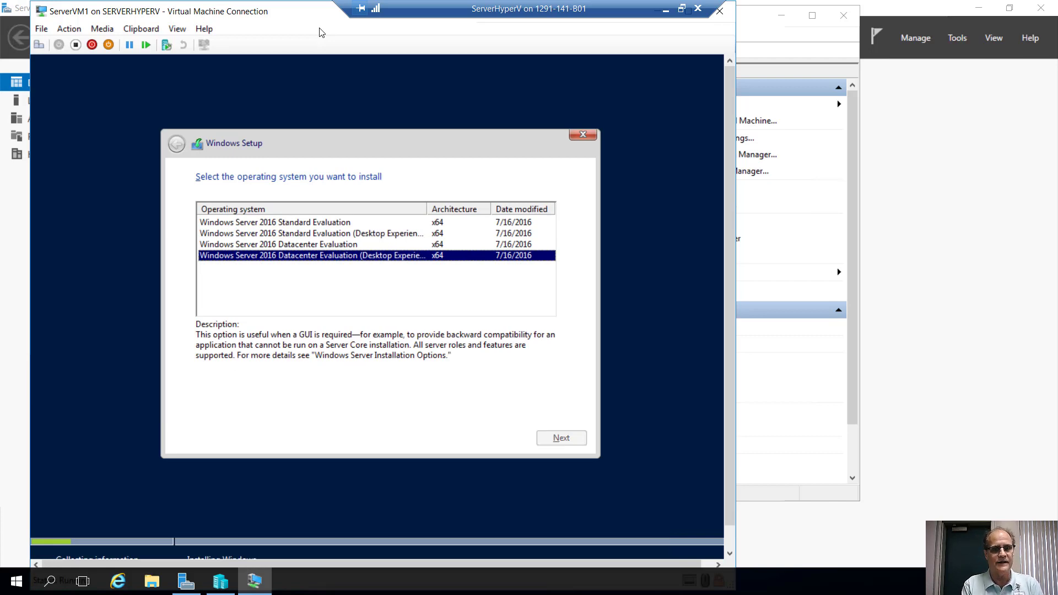
key("Return")
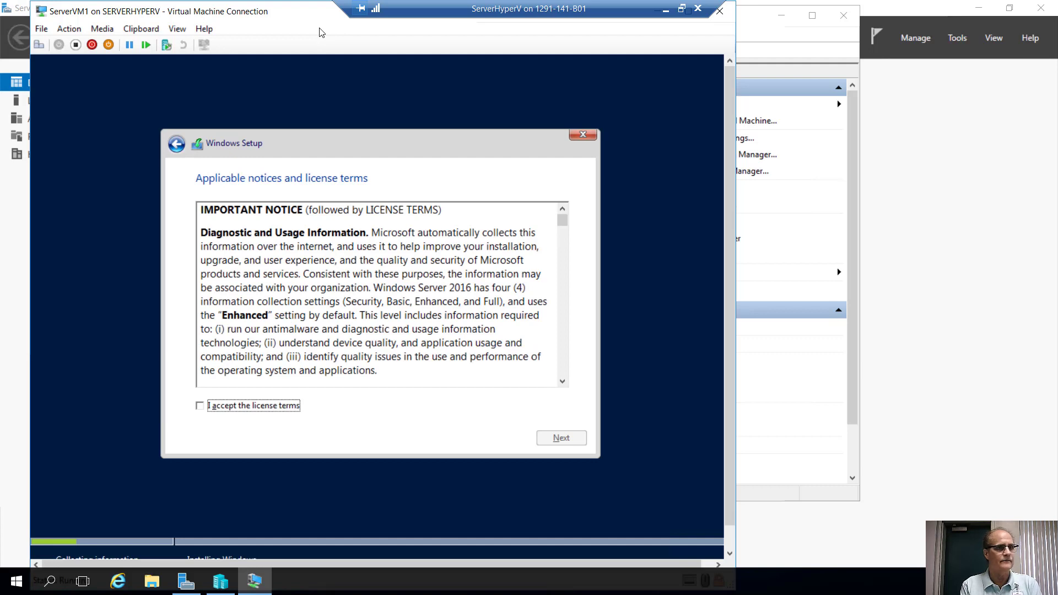
key("space")
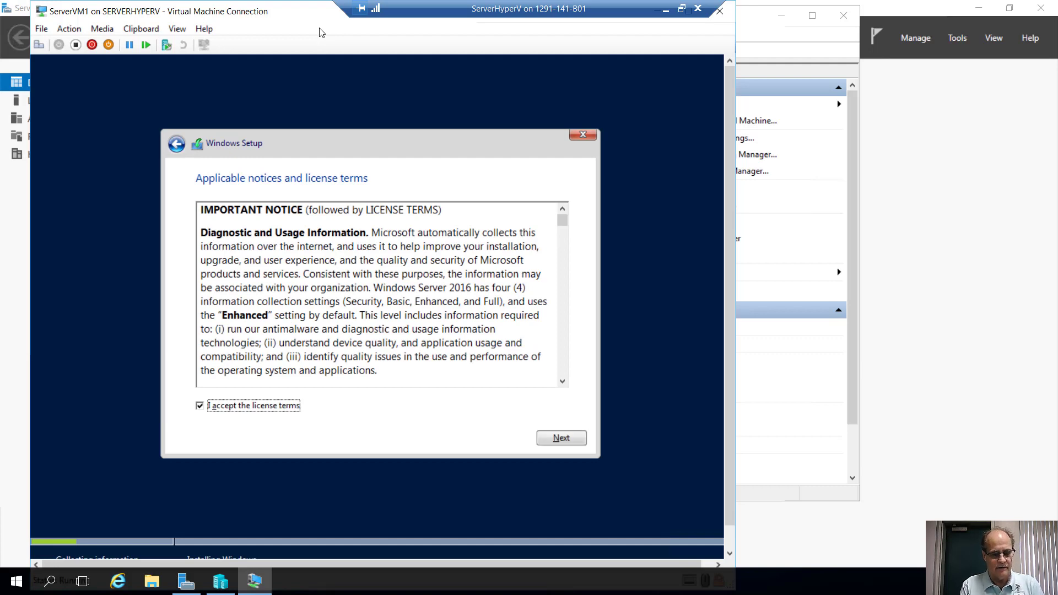
key("Return")
key("alt+c")
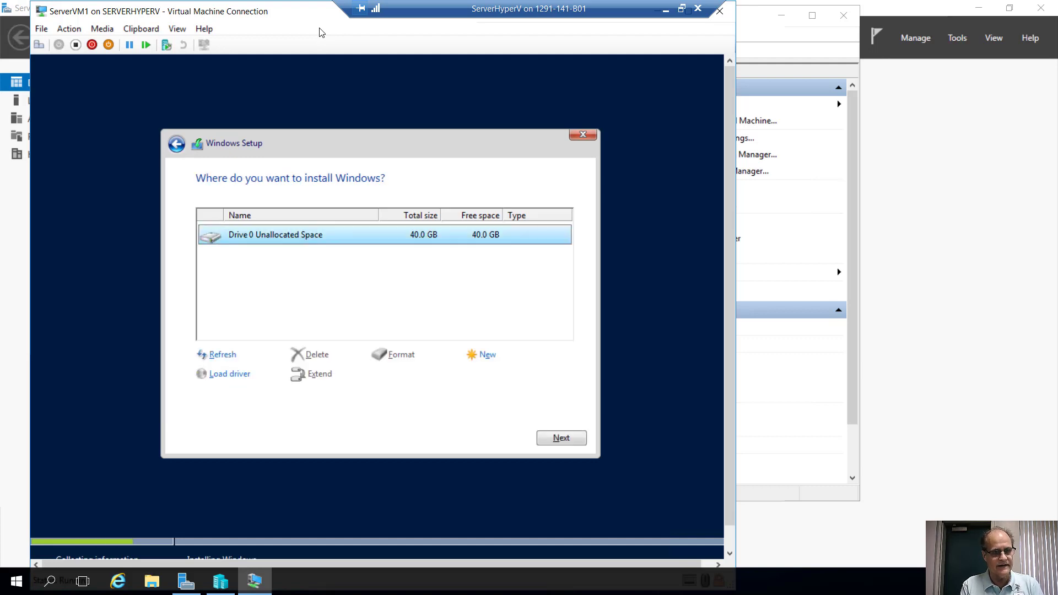
key("Return")
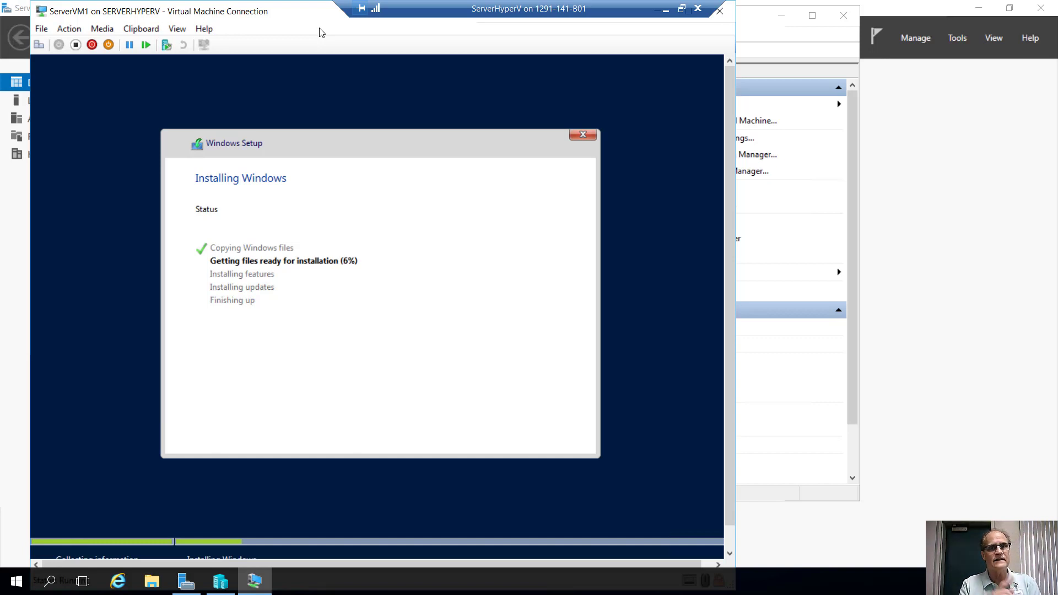
Return to Hyper-V Manager and start the New Virtual Machine wizard.
left_click(752, 32)
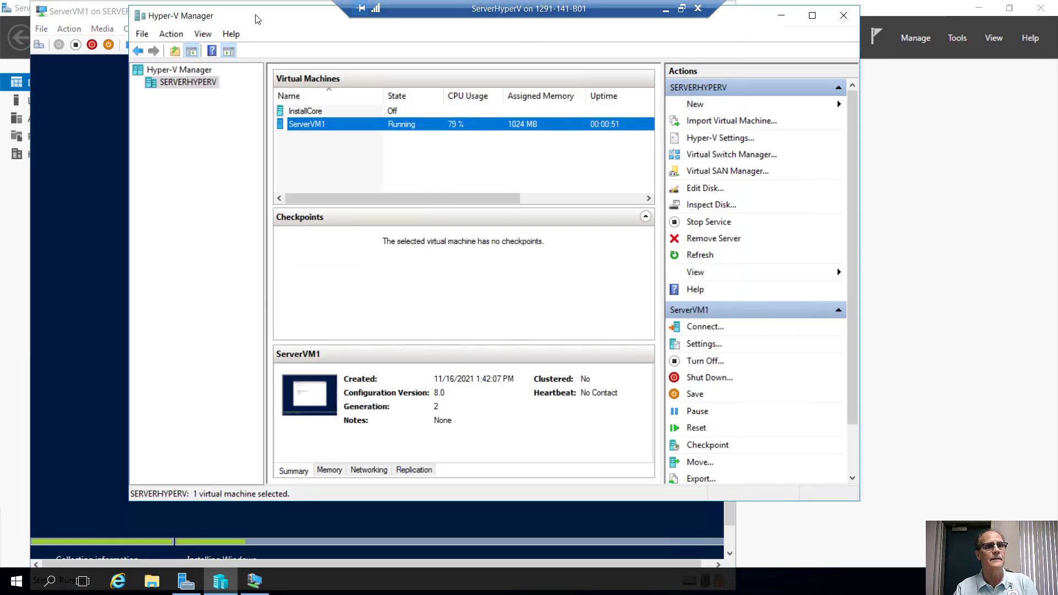
left_click_drag(259, 19, 312, 43)
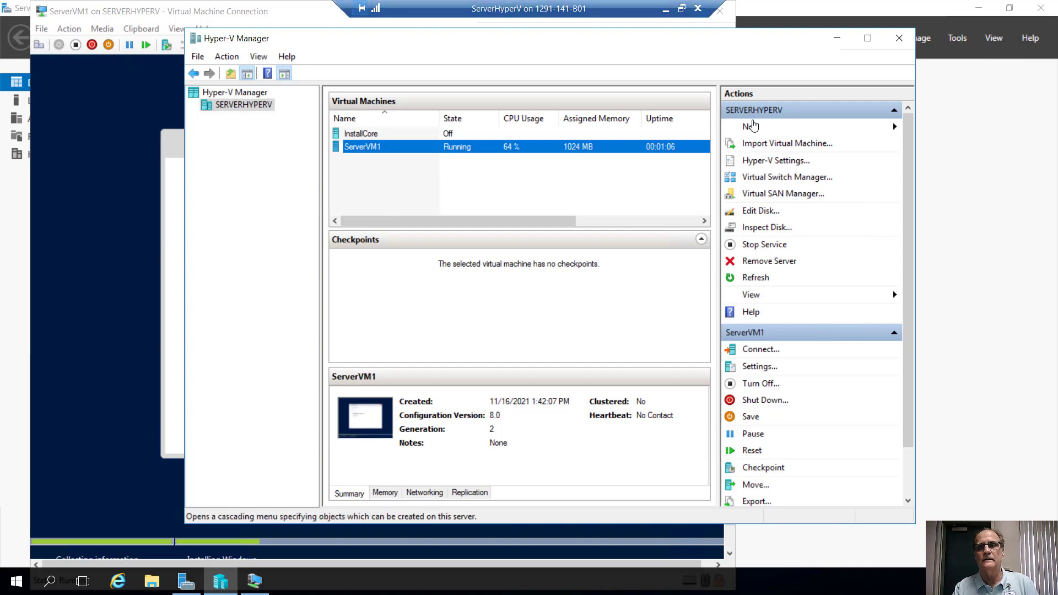
left_click(751, 127)
left_click(910, 133)
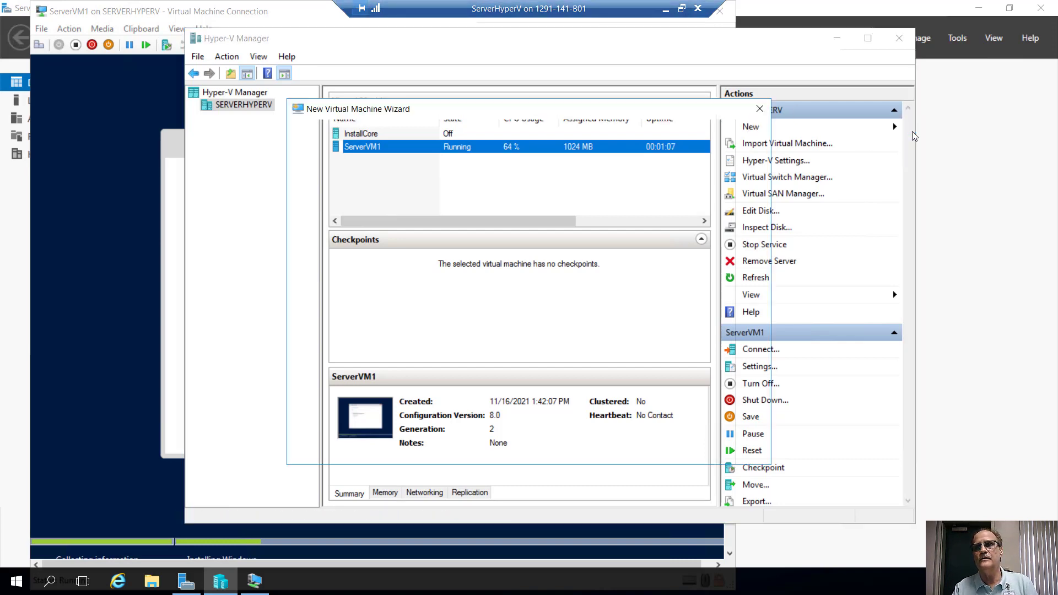
Name the machine ServerVM2, make it Generation 2 with 1024 MB memory on Internal Virtual Switch.
key("Return")
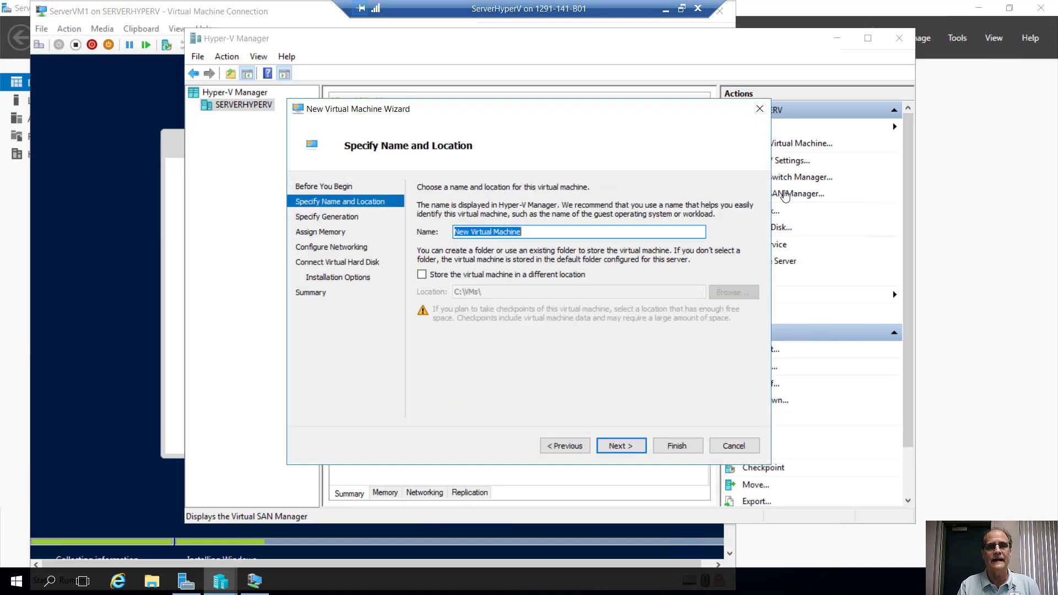
type("Server")
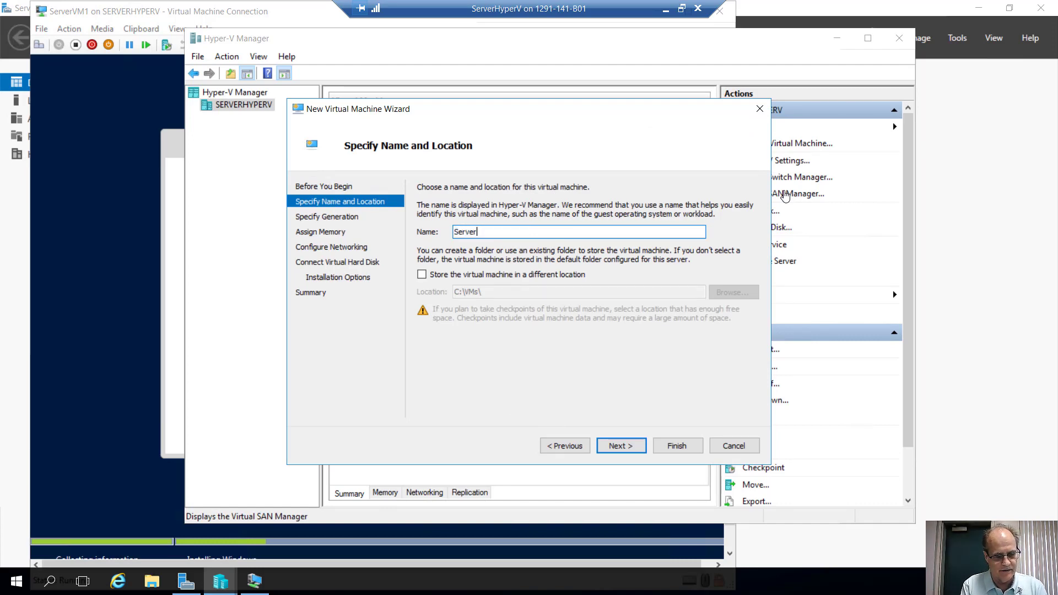
type("VM2")
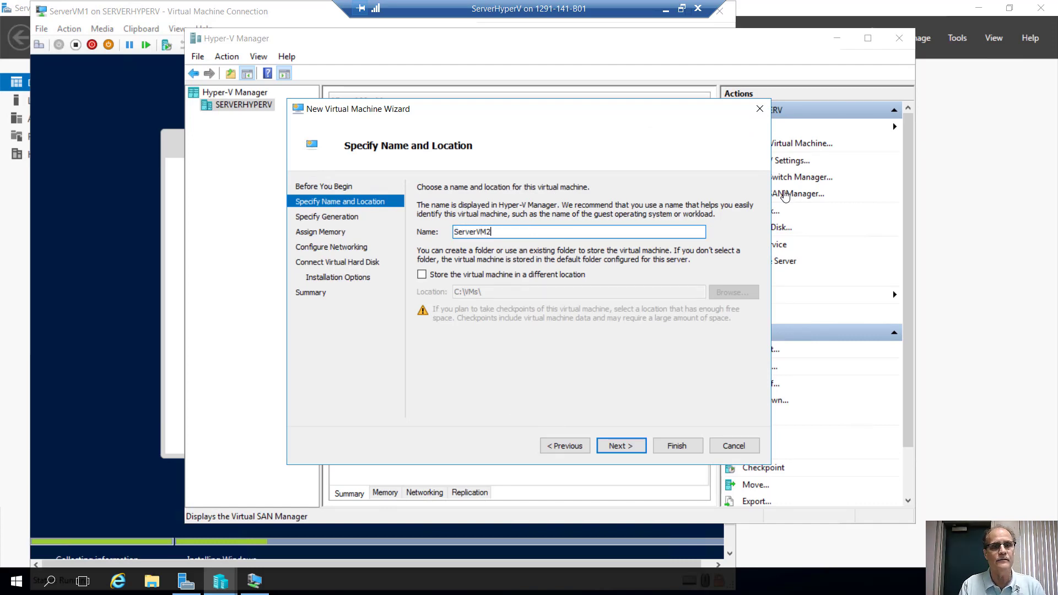
key("Return")
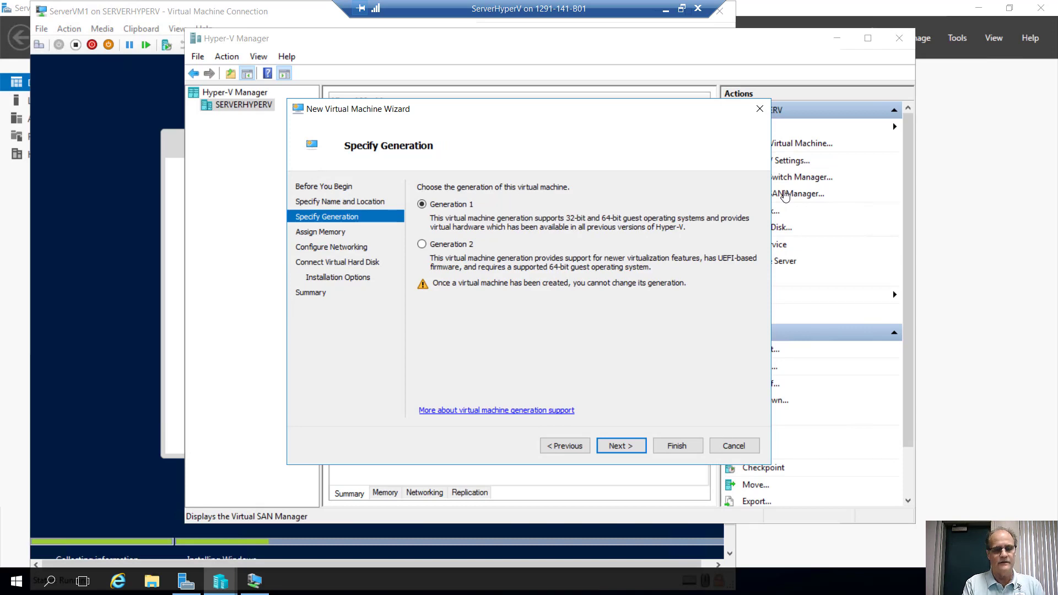
key("Down")
key("Return")
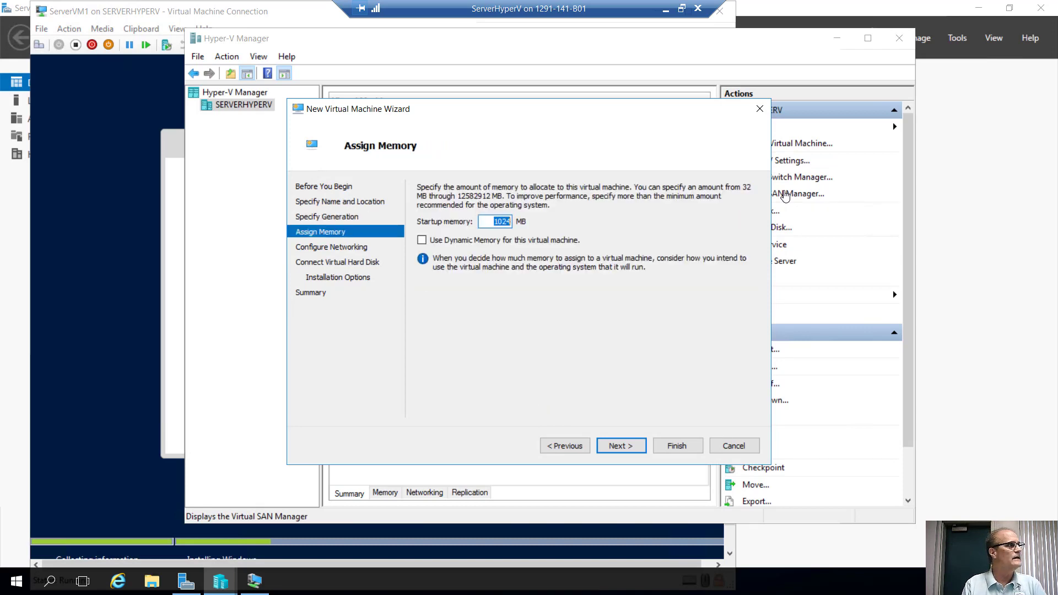
key("Return")
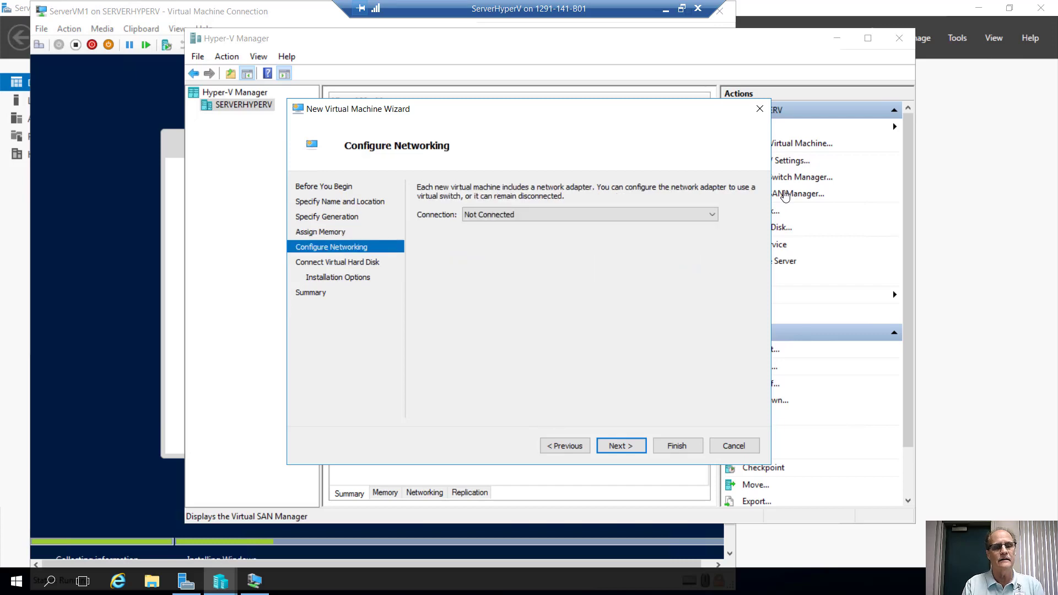
key("Down")
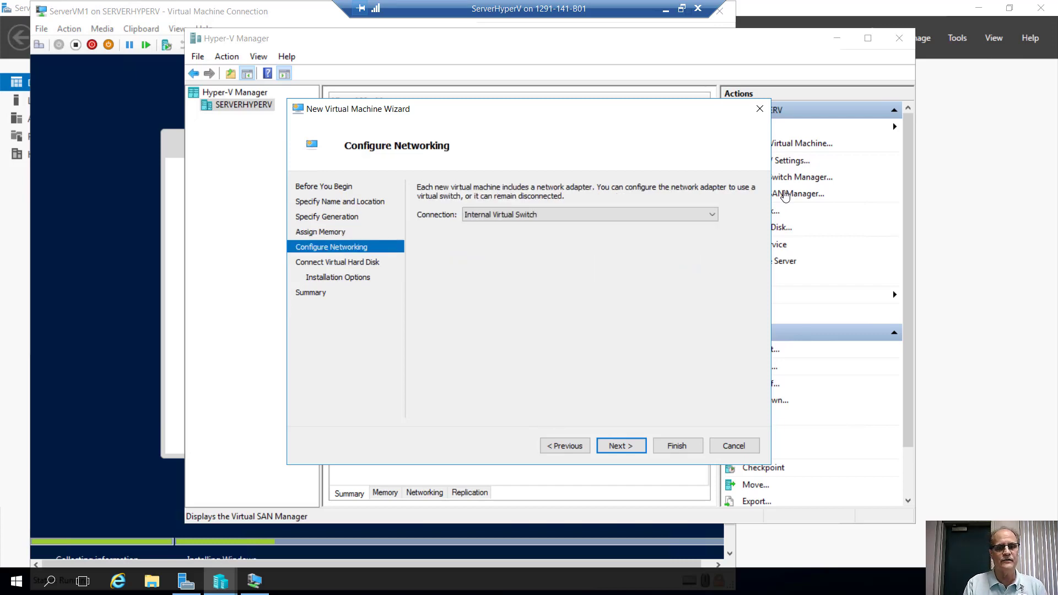
key("Return")
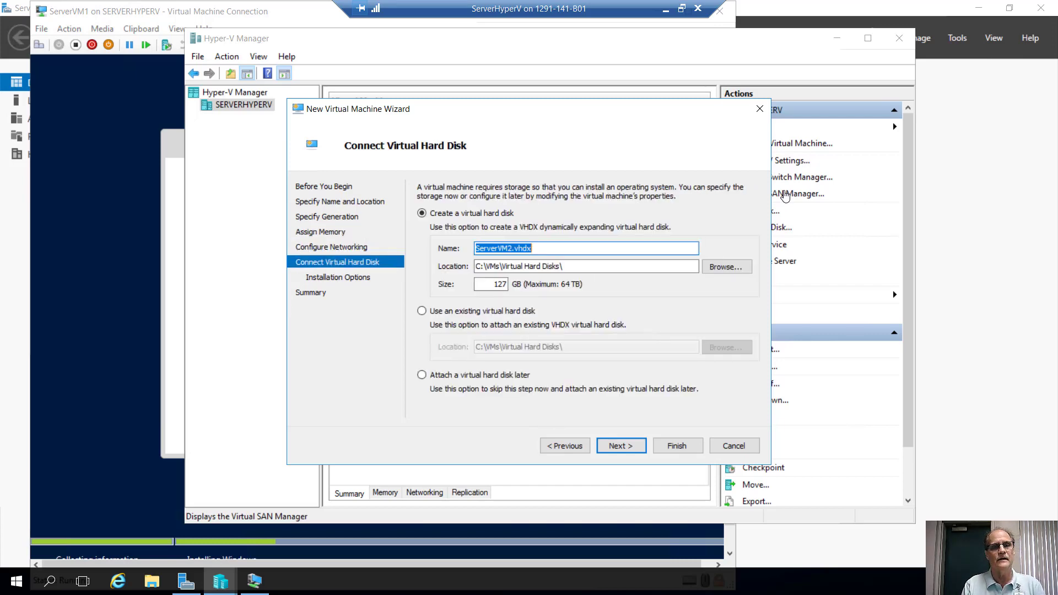
Set ServerVM2's new virtual hard disk size to 40 GB.
key("Tab")
key("Tab")
key("Tab")
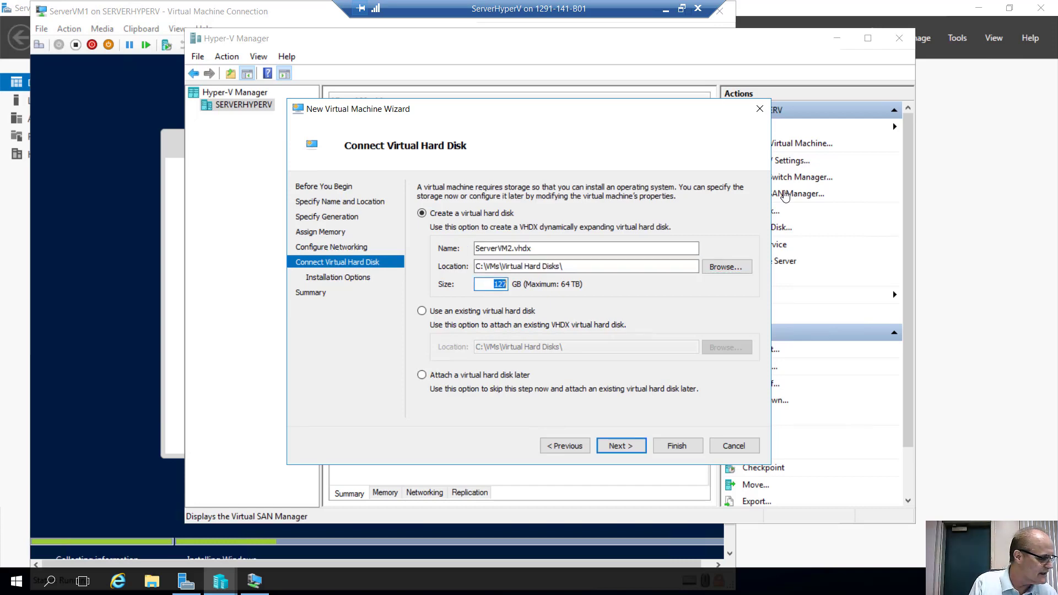
type("40")
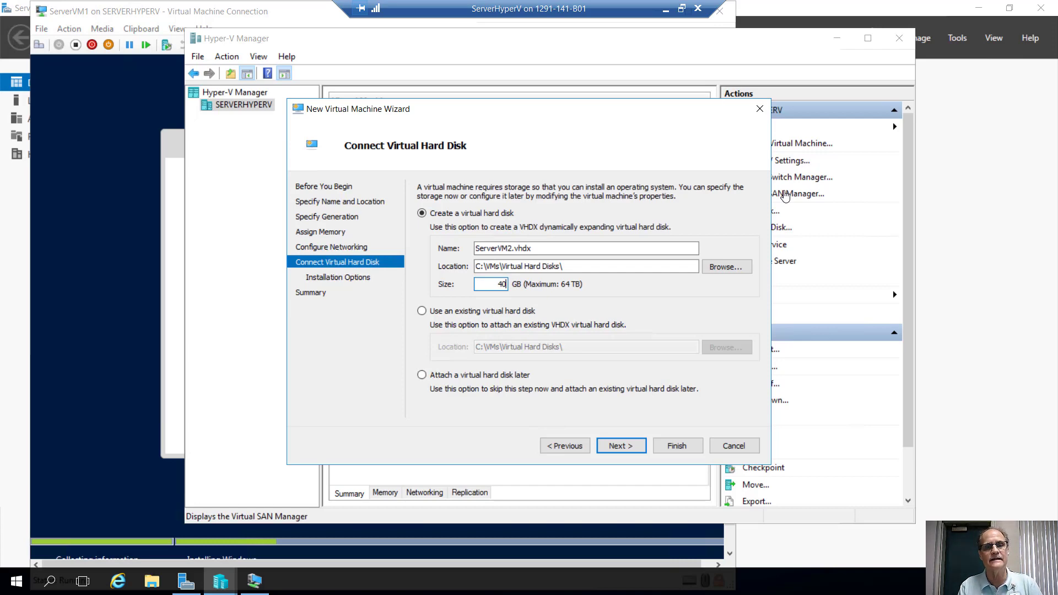
key("Return")
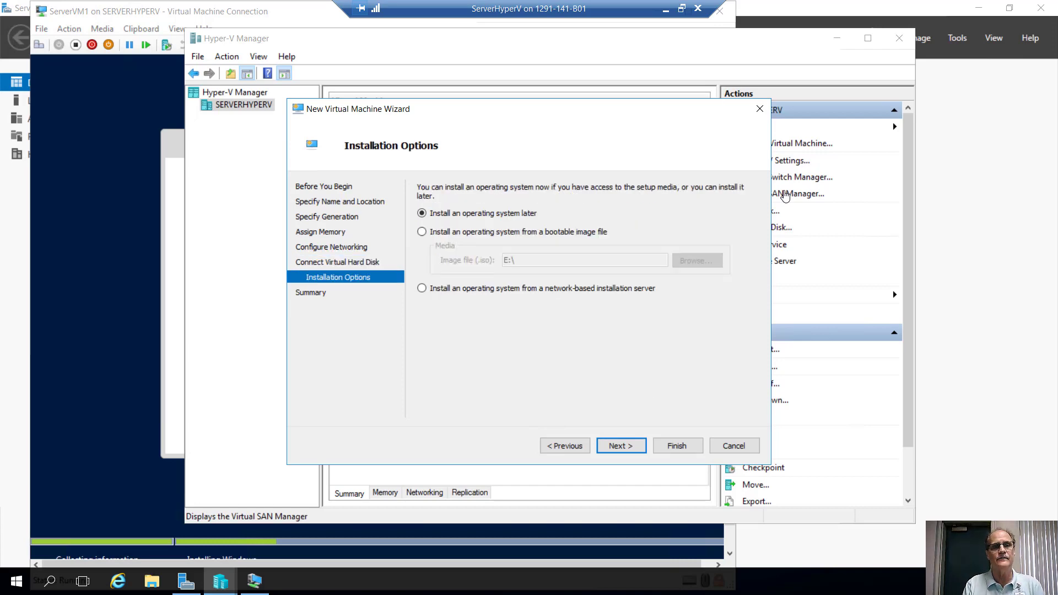
Install from the Windows Server 2016 ISO image, finish the wizard, and return to ServerVM1's console.
key("Down")
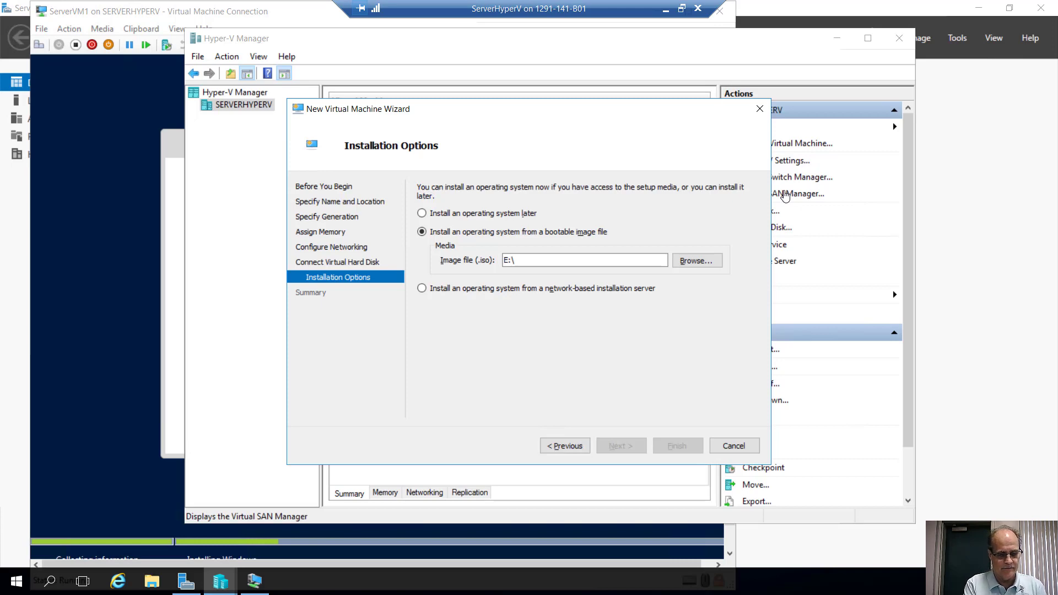
key("alt+b")
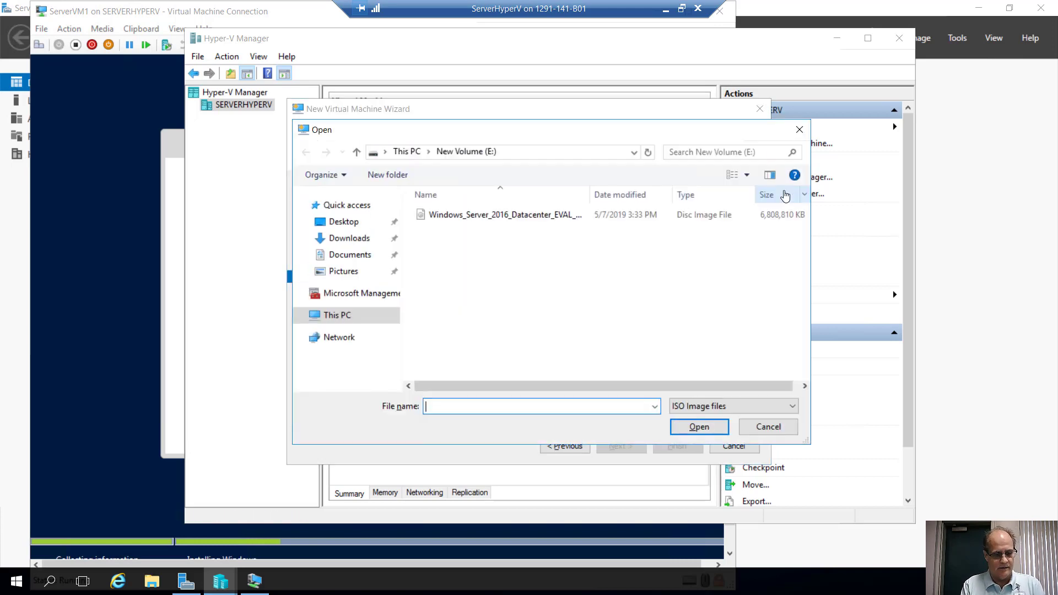
type("w")
key("Down")
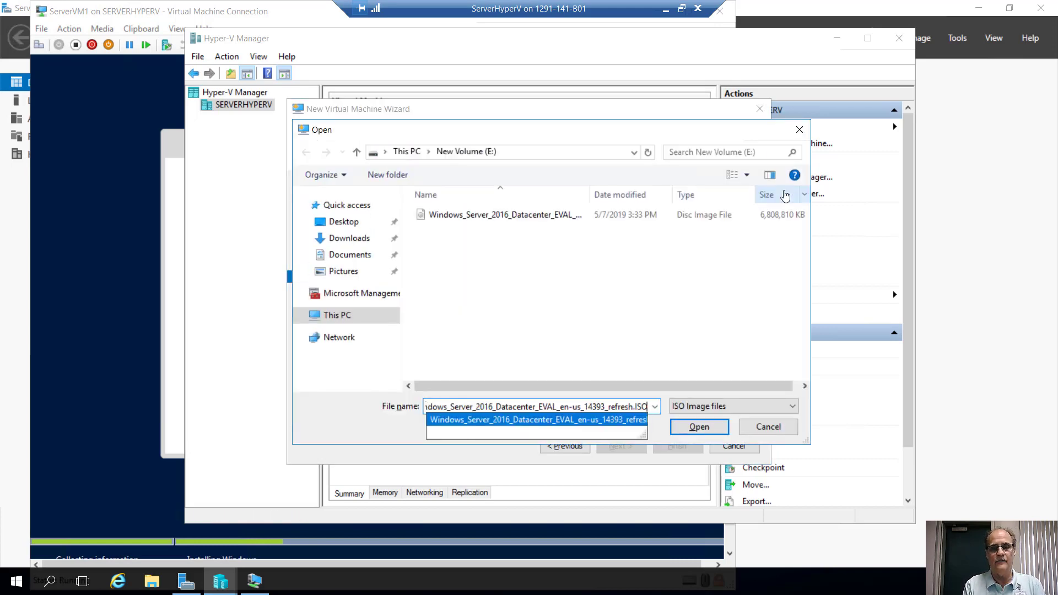
key("Return")
key("Return")
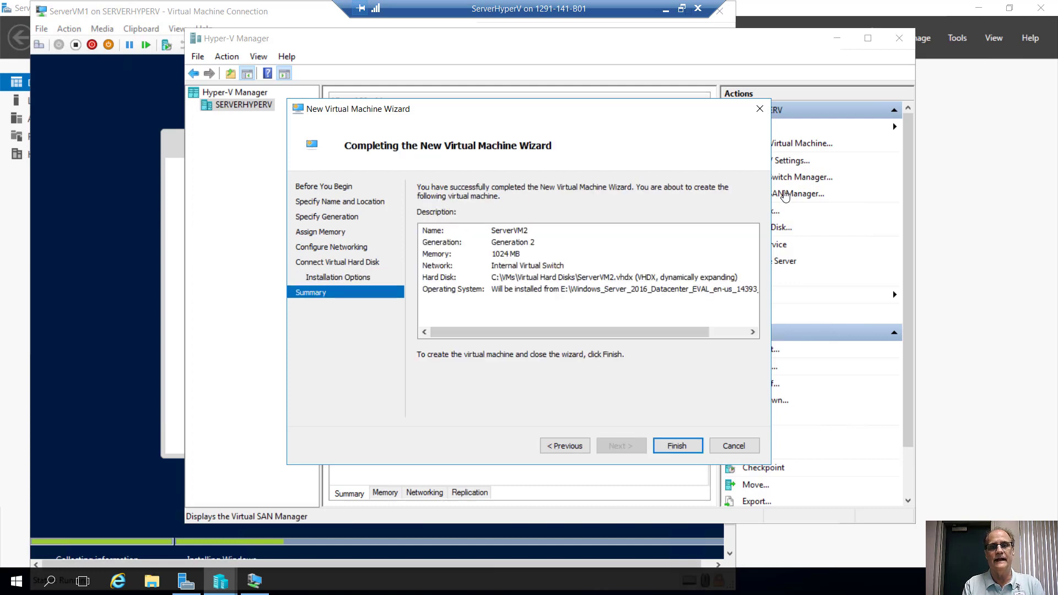
key("Return")
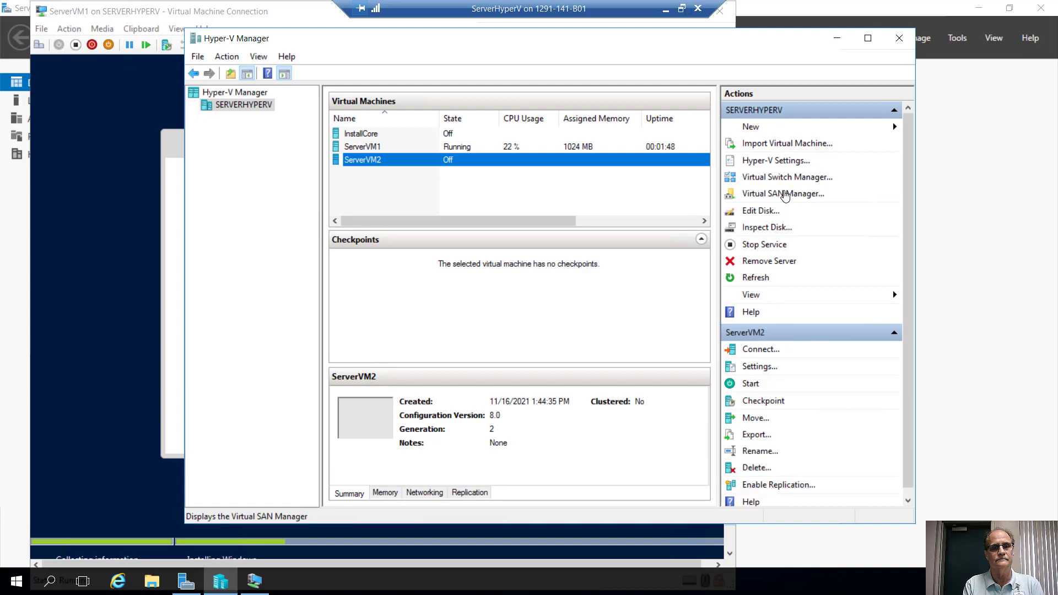
left_click(313, 17)
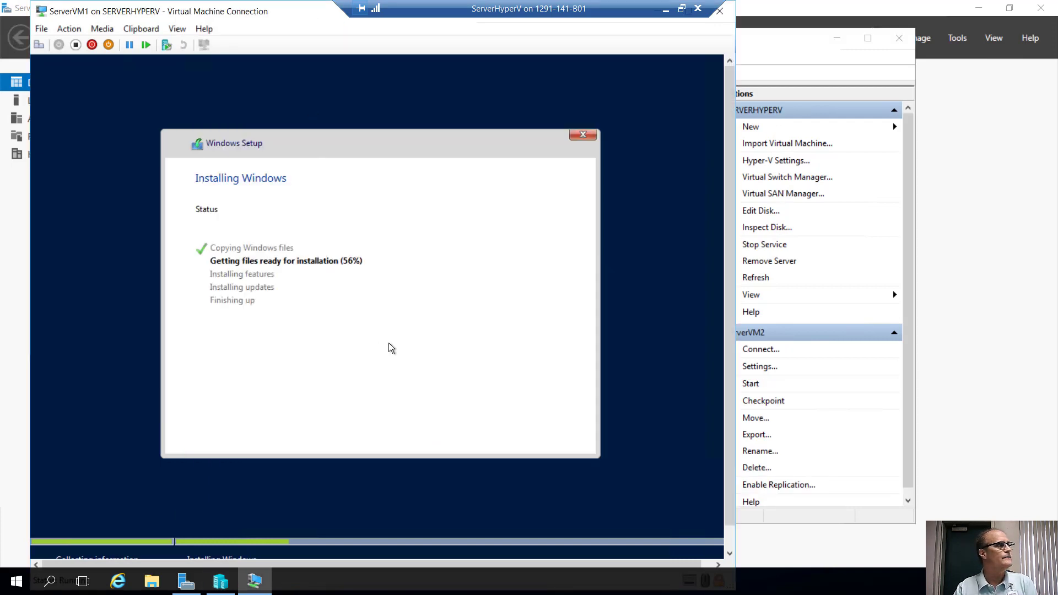
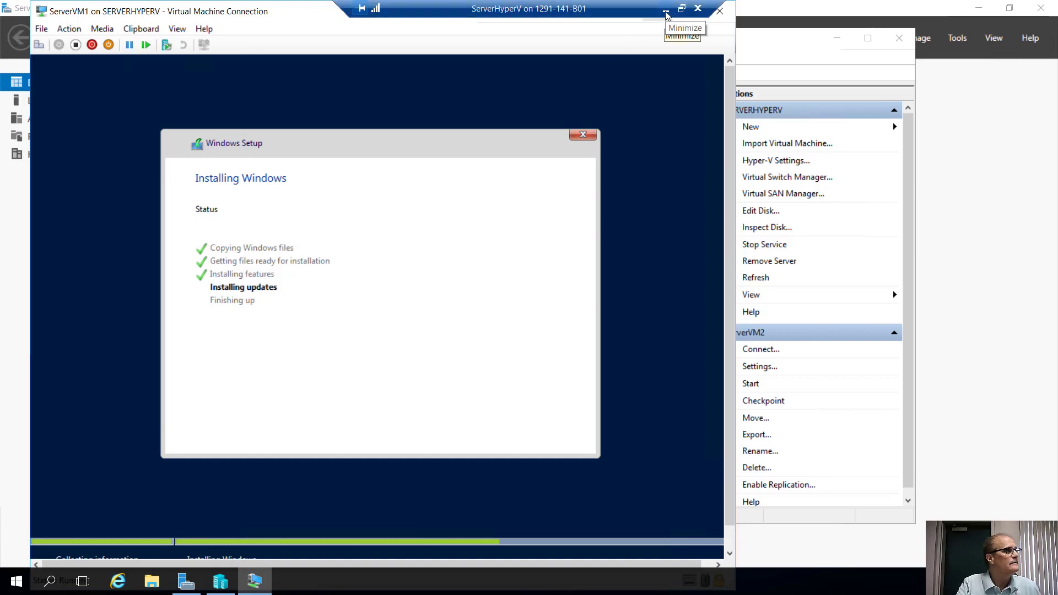
Minimize the virtual machine connection and the Word guide, and restore Hyper-V Manager from the taskbar.
left_click(666, 11)
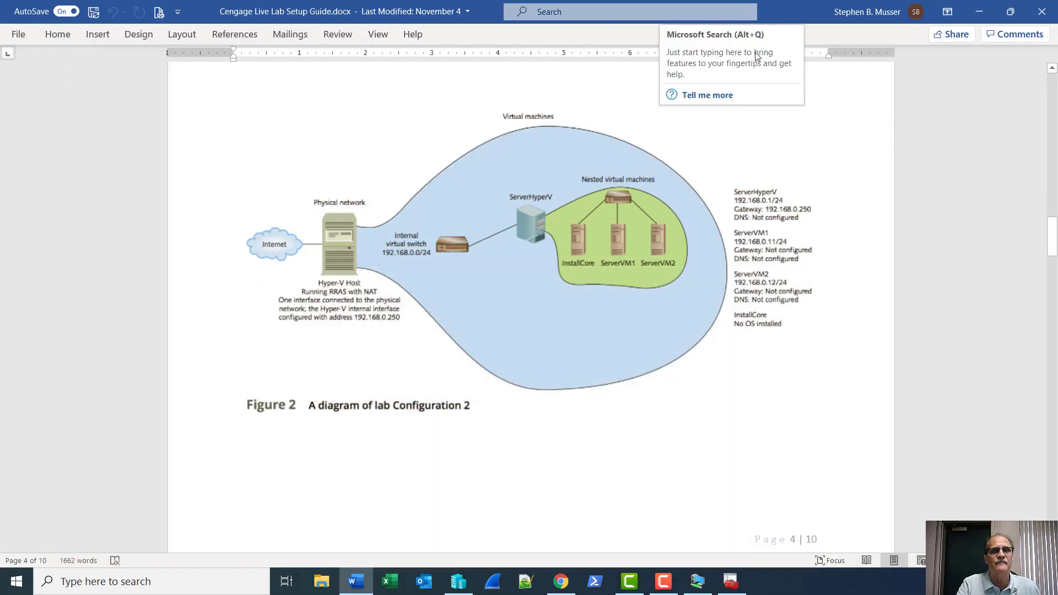
left_click(976, 12)
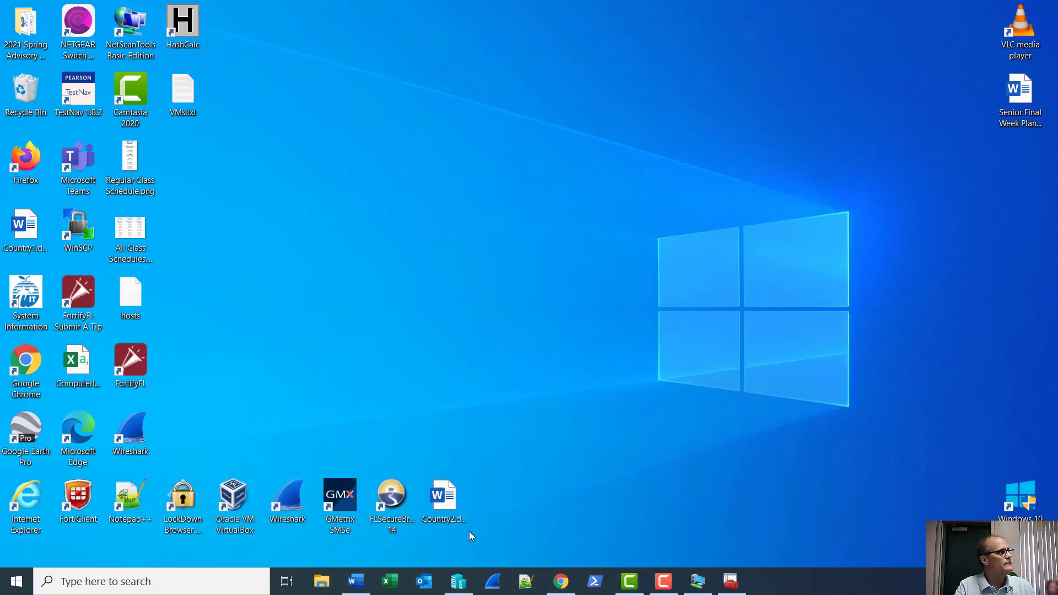
left_click(459, 581)
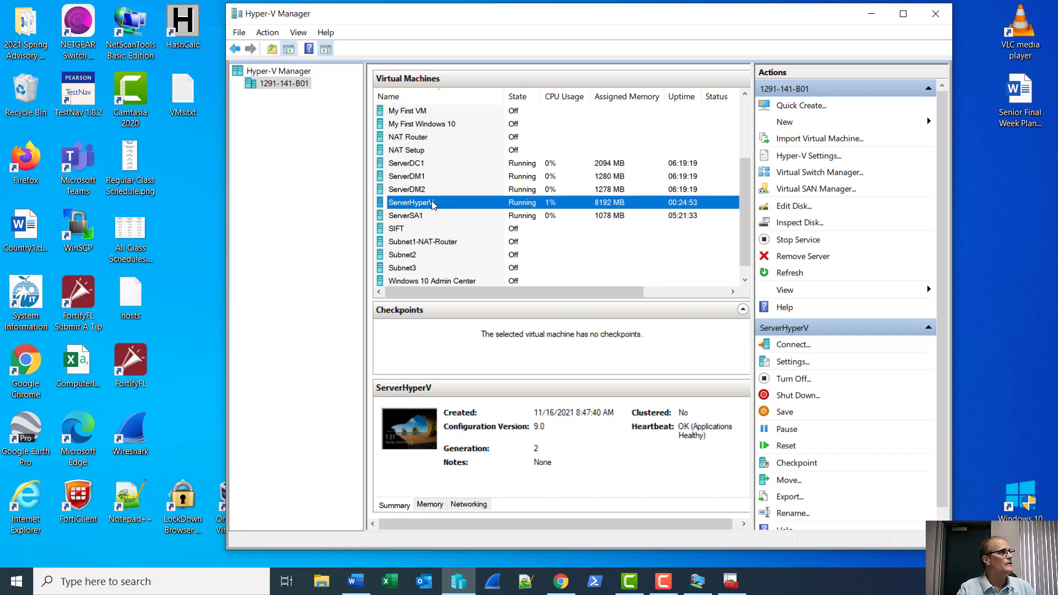
Shut down ServerSA1 and widen the Hyper-V Manager window to the left.
left_click(402, 218)
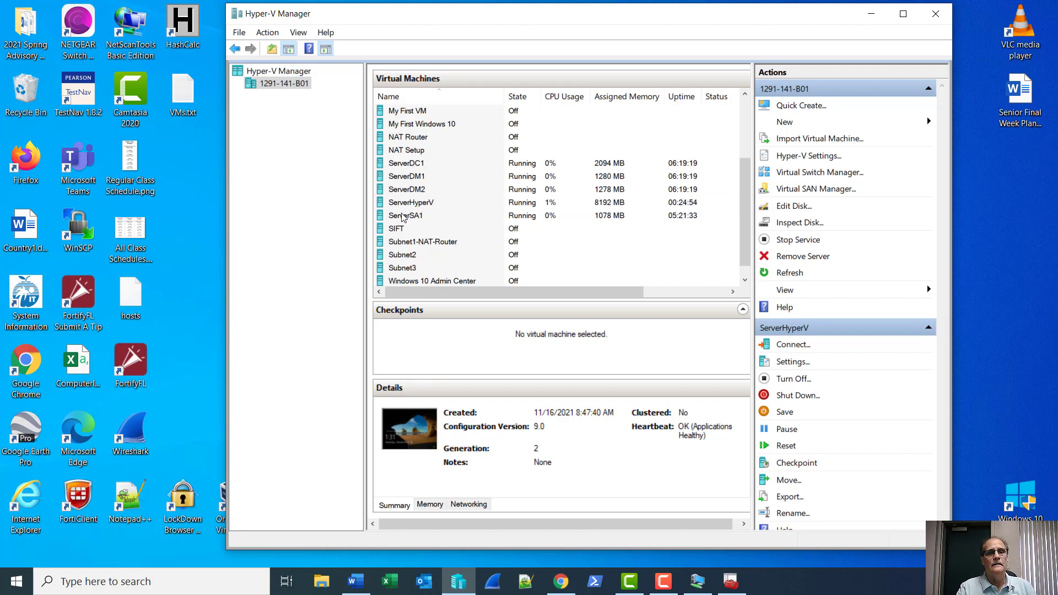
right_click(450, 215)
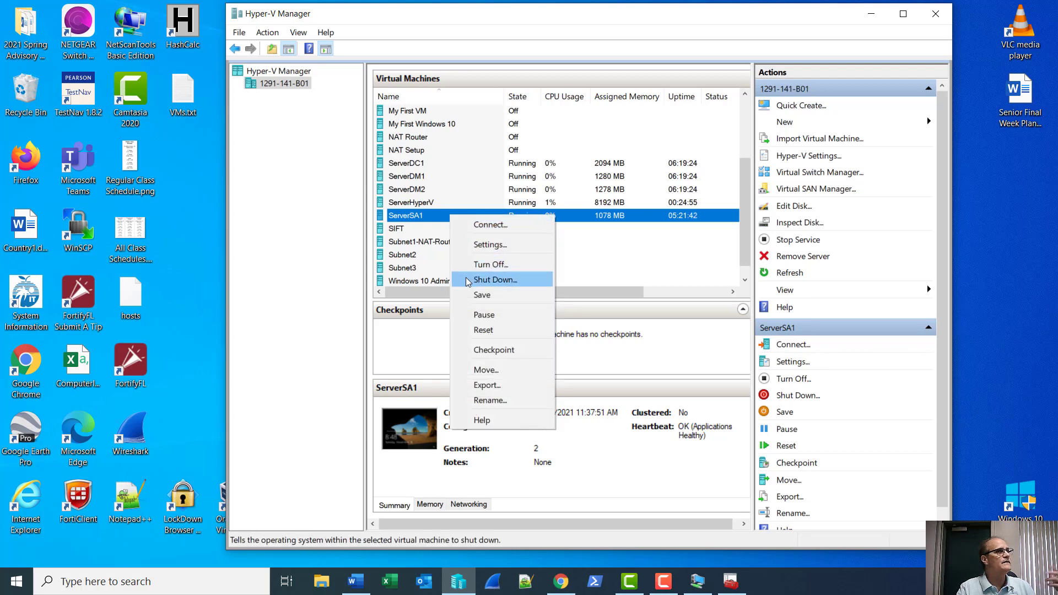
left_click(468, 281)
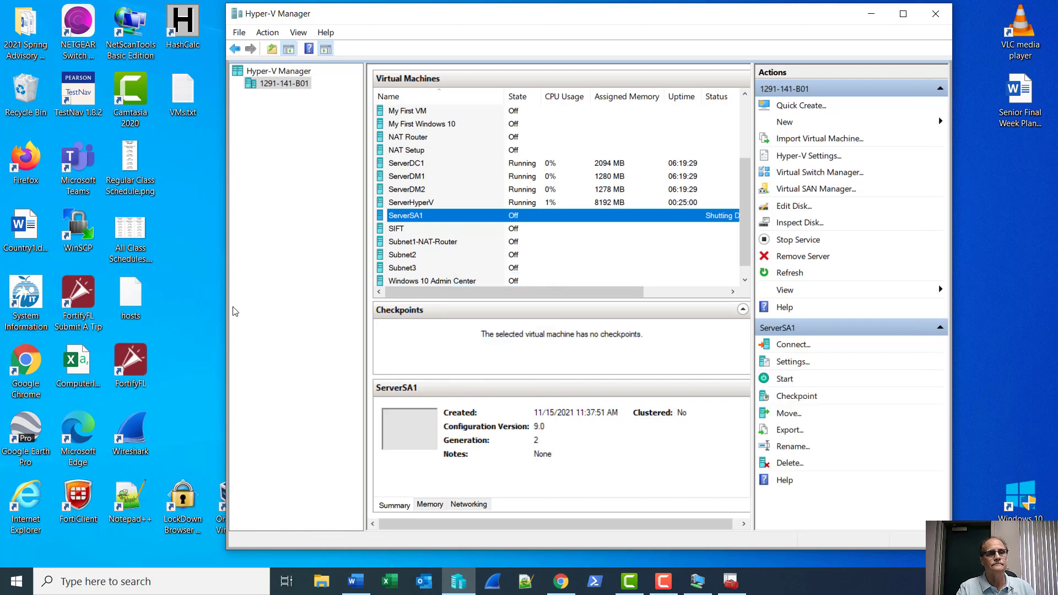
left_click_drag(226, 312, 31, 312)
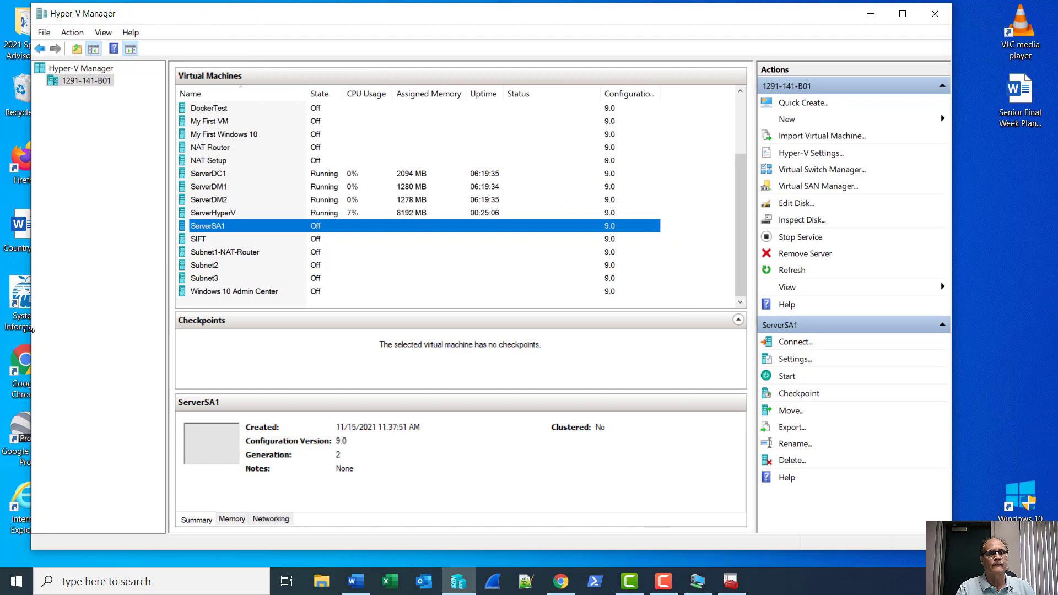
Shut down ServerDM2, ServerDM1 and ServerDC1.
left_click(225, 201)
right_click(225, 202)
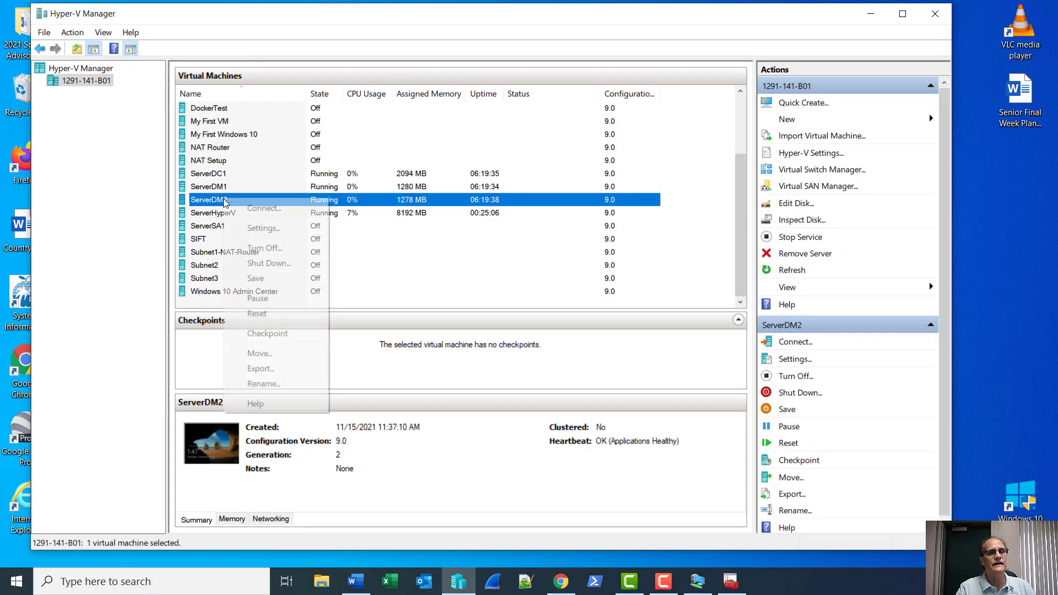
left_click(241, 265)
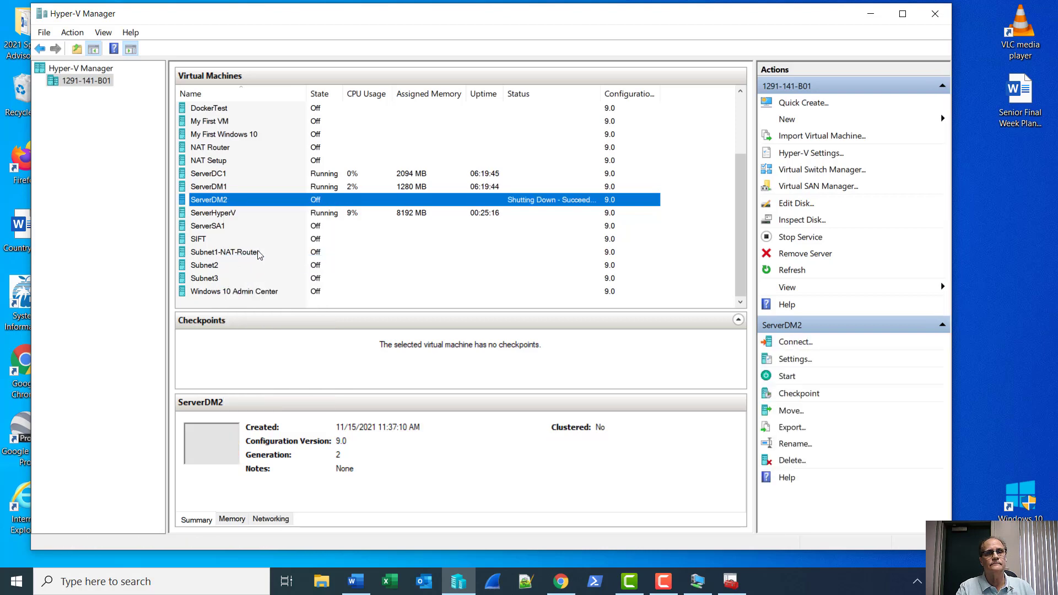
left_click(217, 190)
right_click(217, 191)
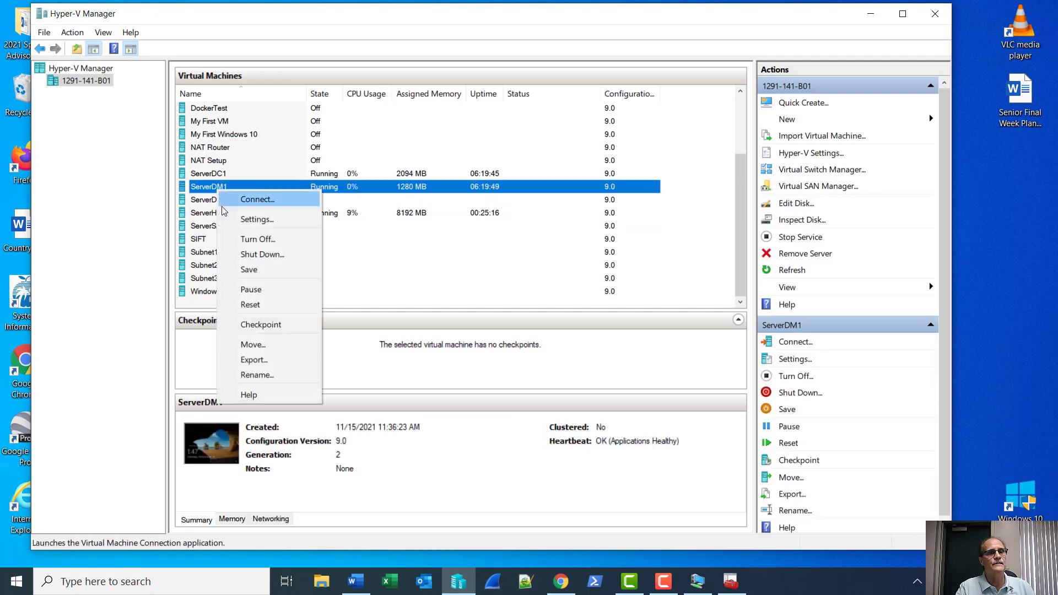
left_click(243, 255)
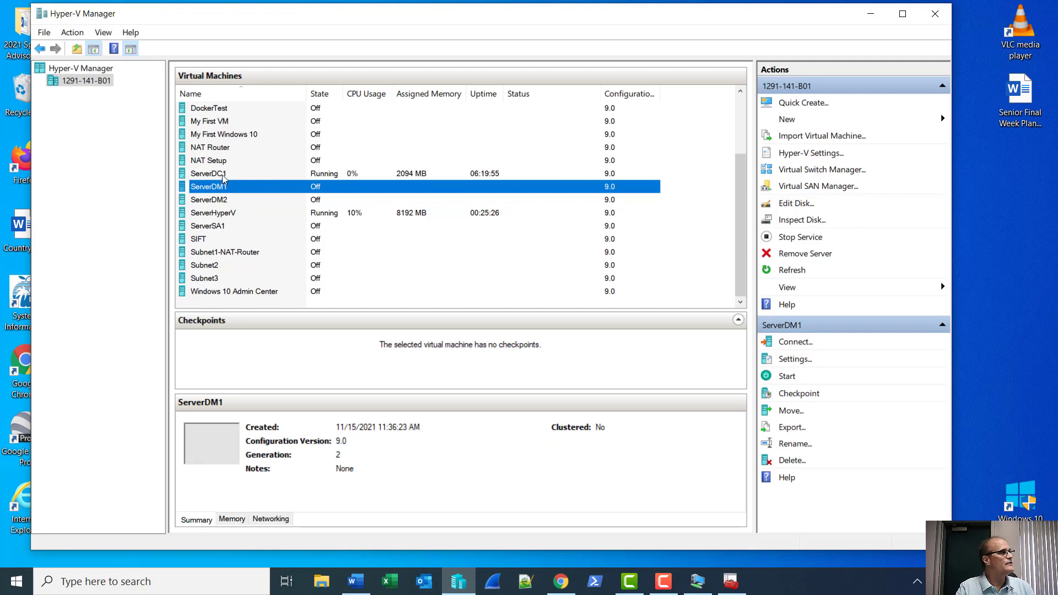
left_click(223, 176)
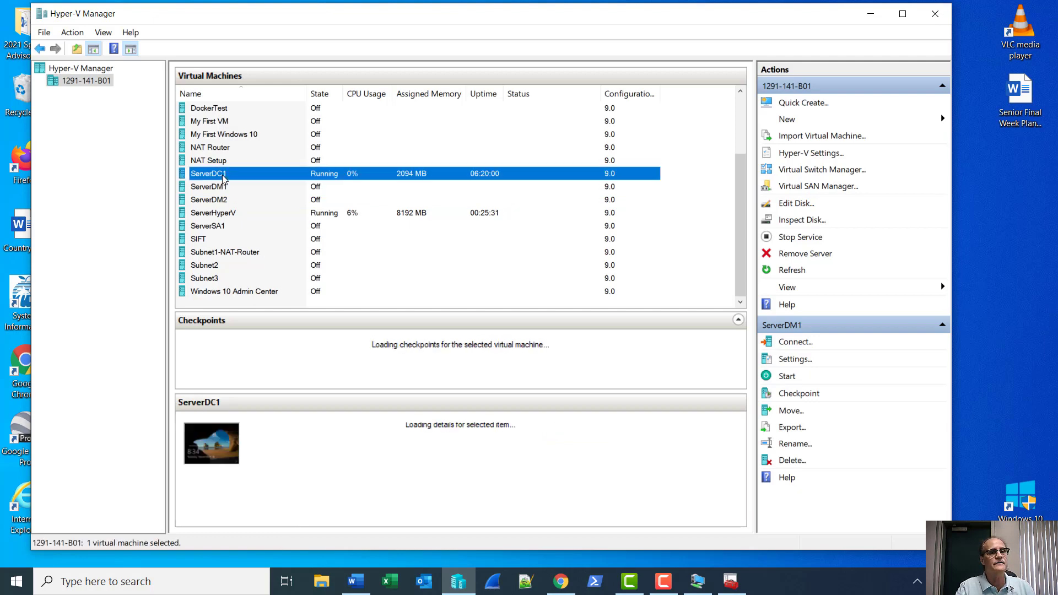
right_click(223, 175)
left_click(257, 244)
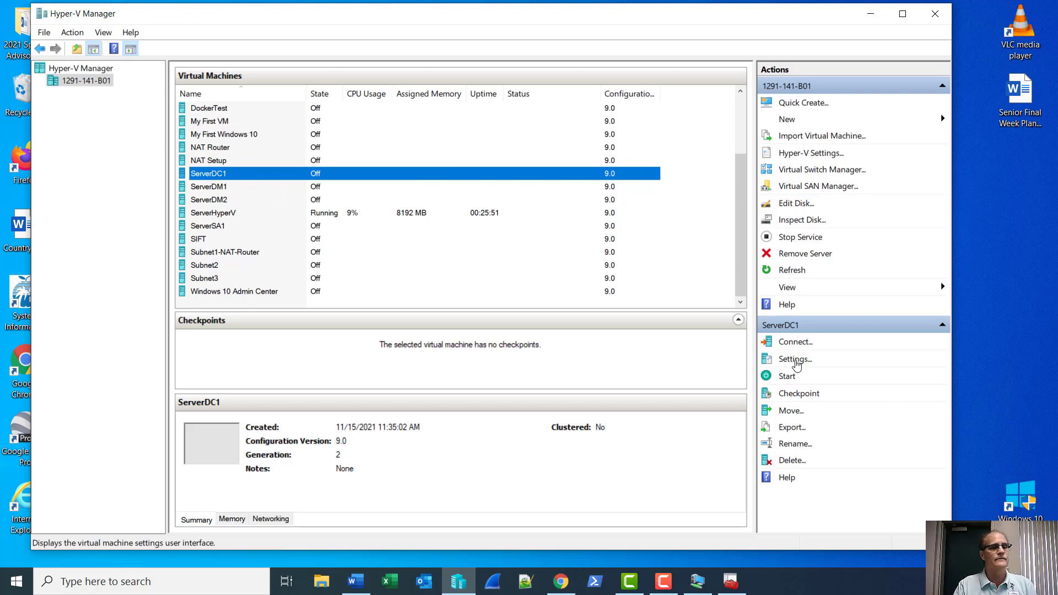
Set ServerDC1's Automatic Start Action to 'Always start this virtual machine automatically' and save.
left_click(796, 360)
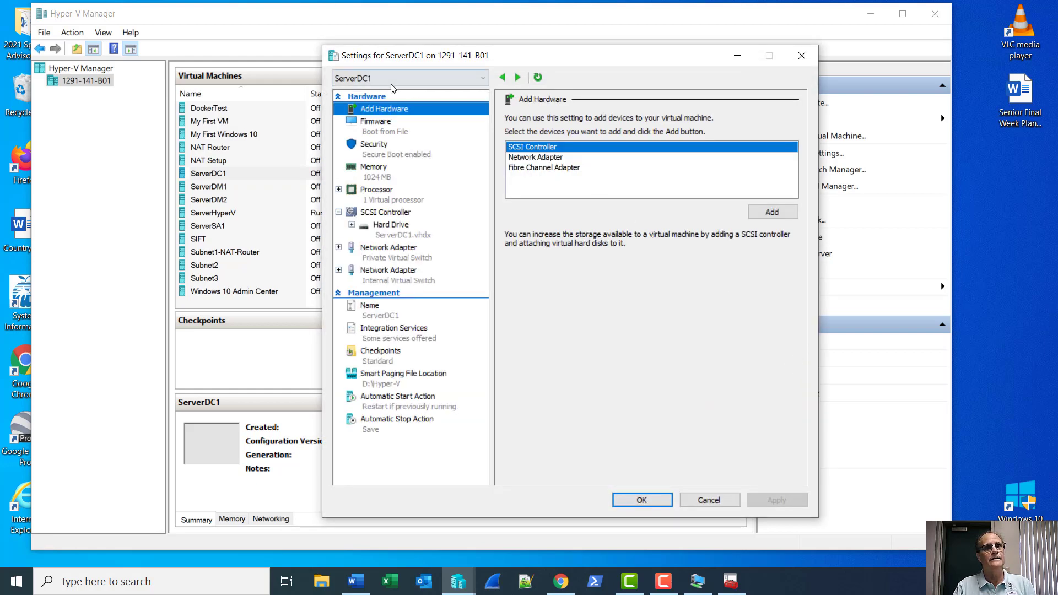
left_click(379, 410)
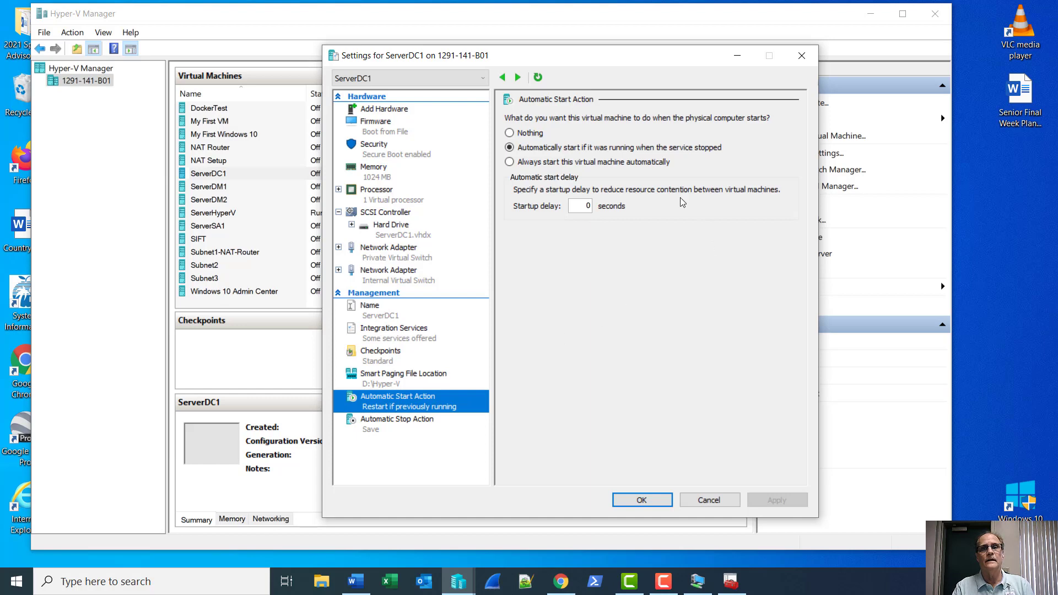
left_click(509, 163)
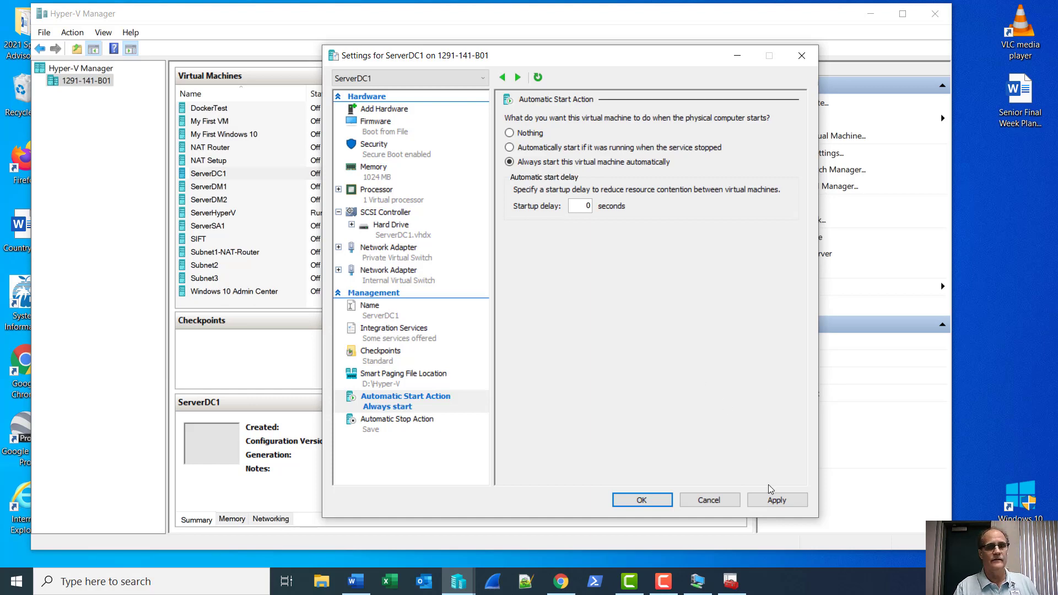
left_click(638, 502)
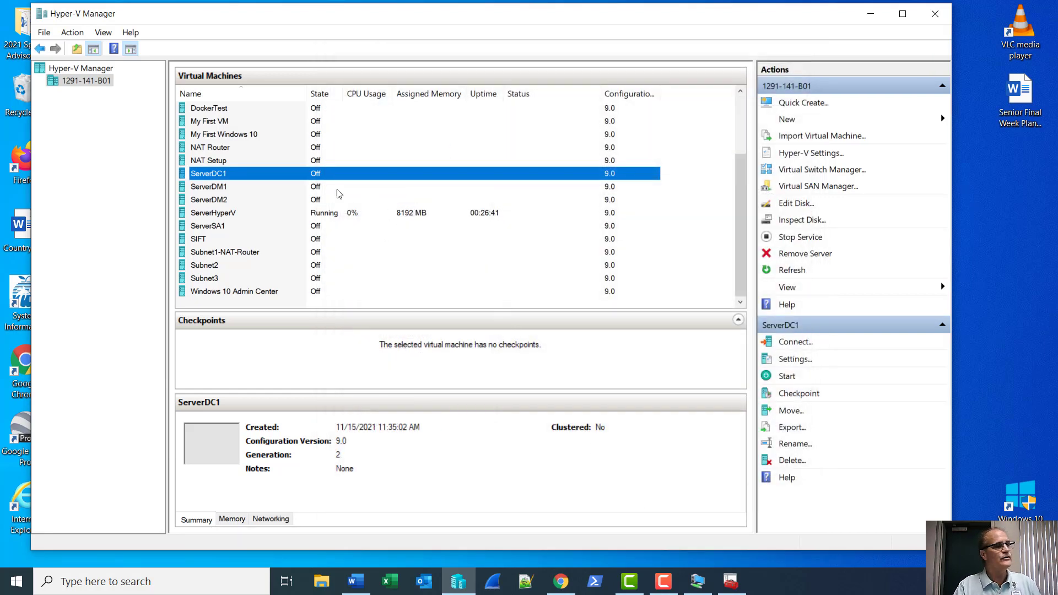
Create a checkpoint of ServerDC1 and rename it InitialConfig.
right_click(272, 177)
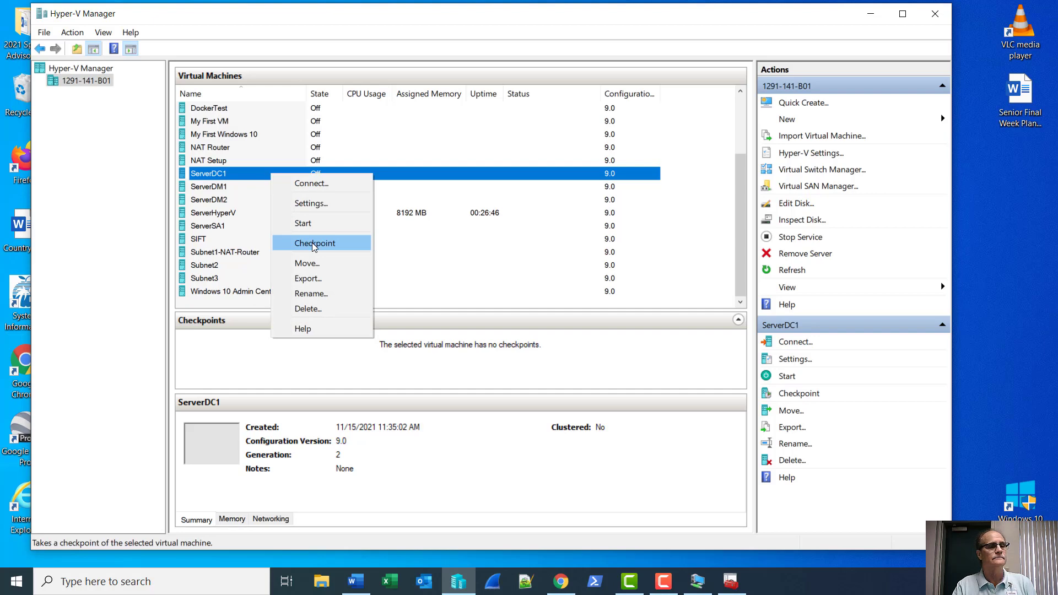
left_click(314, 245)
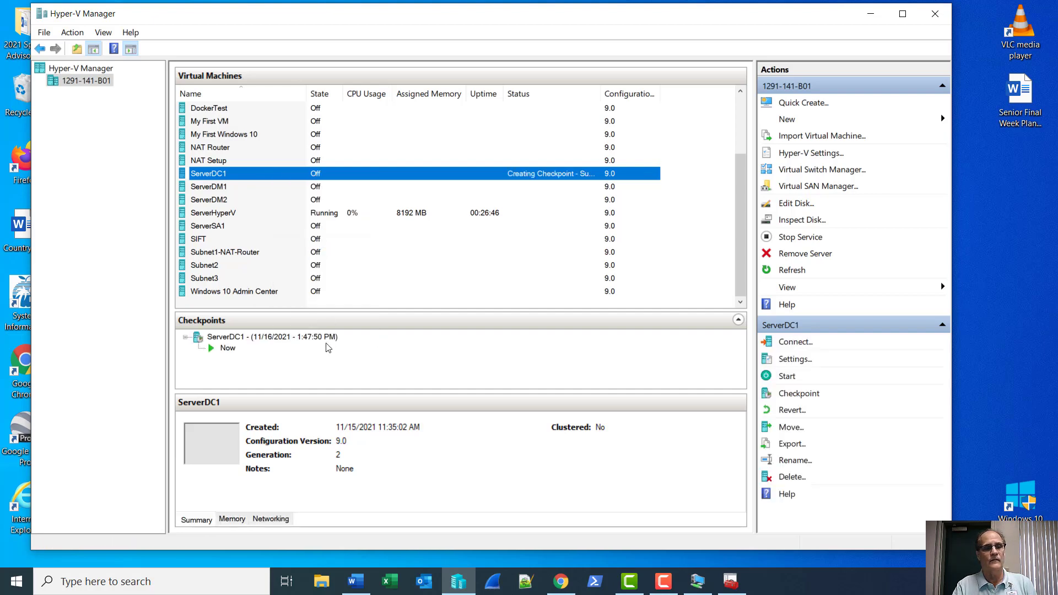
left_click(272, 341)
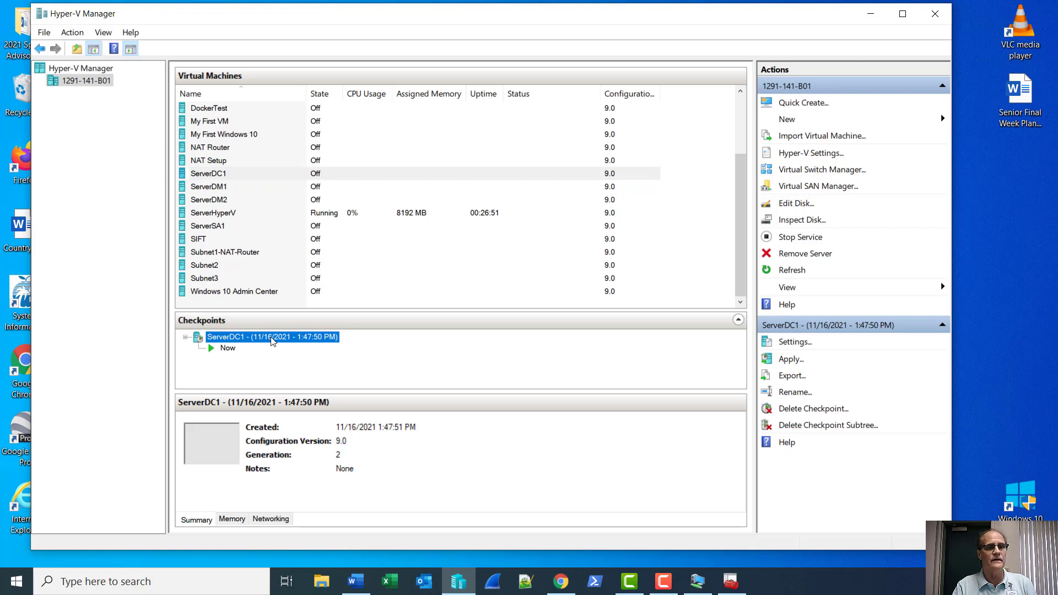
right_click(272, 338)
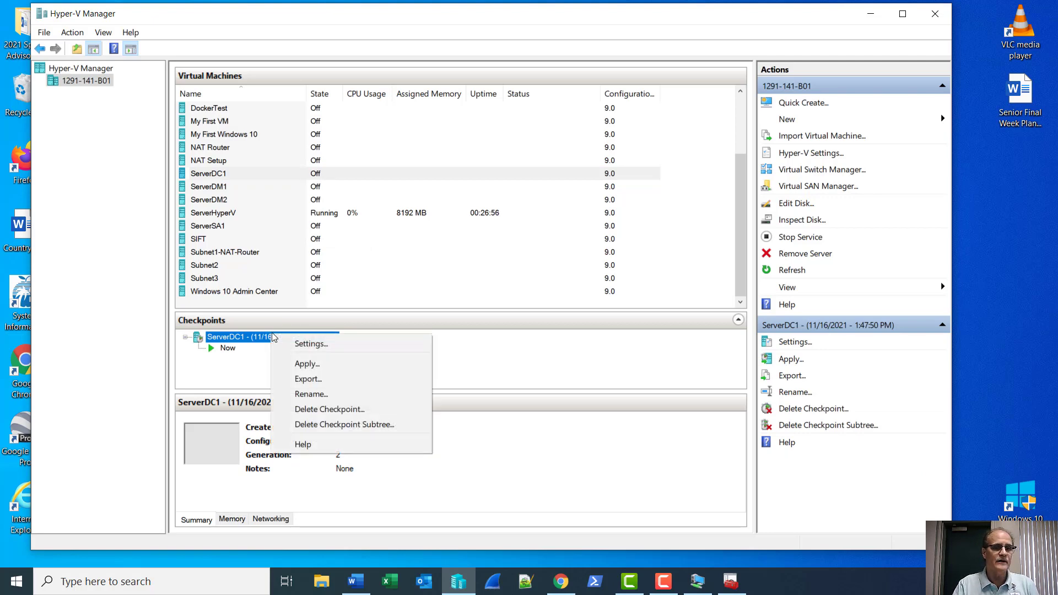
left_click(297, 394)
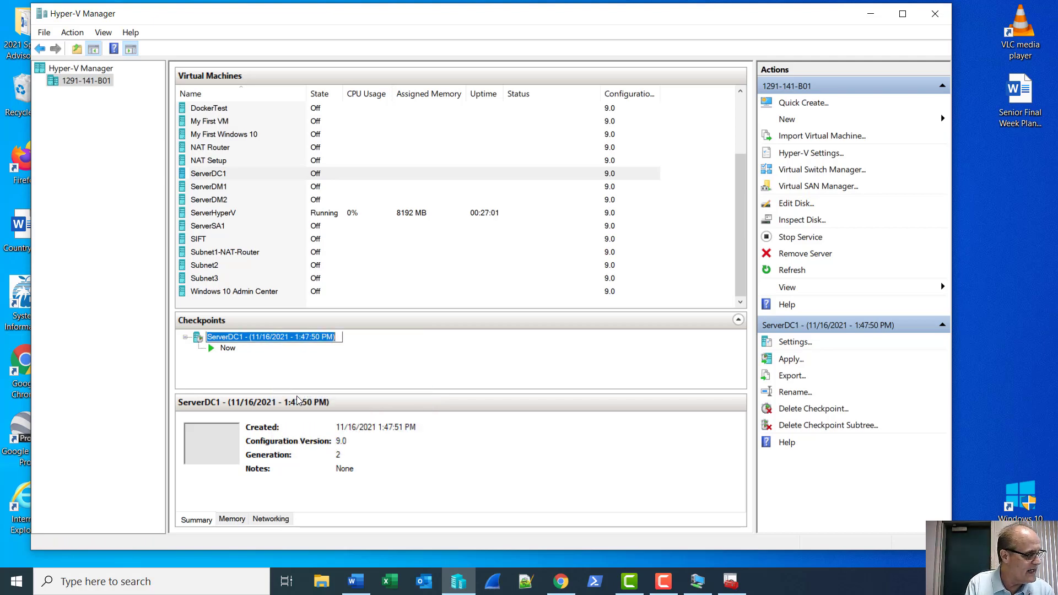
type("Ini")
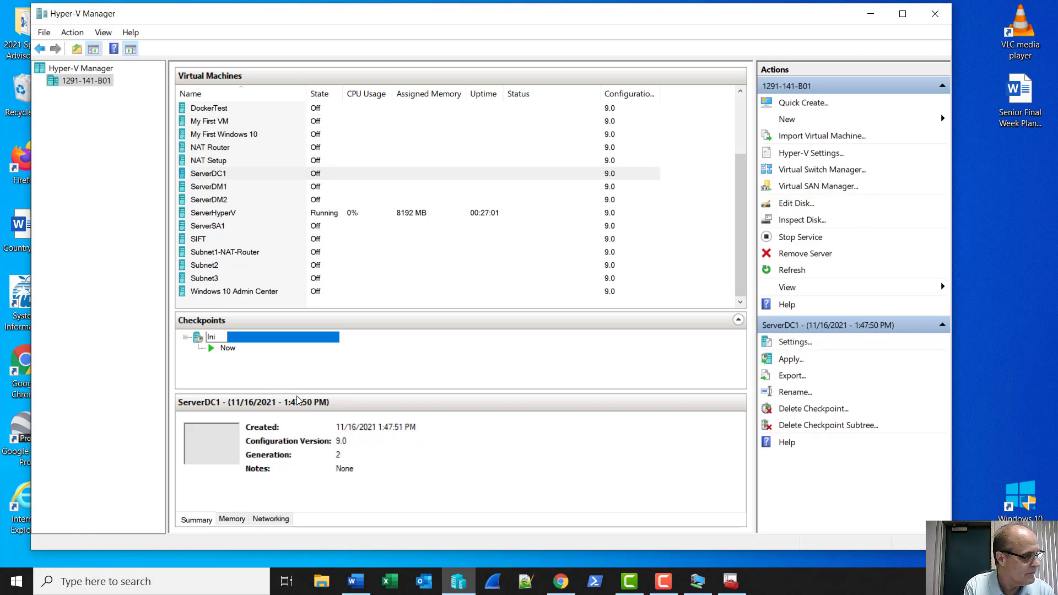
type("tial")
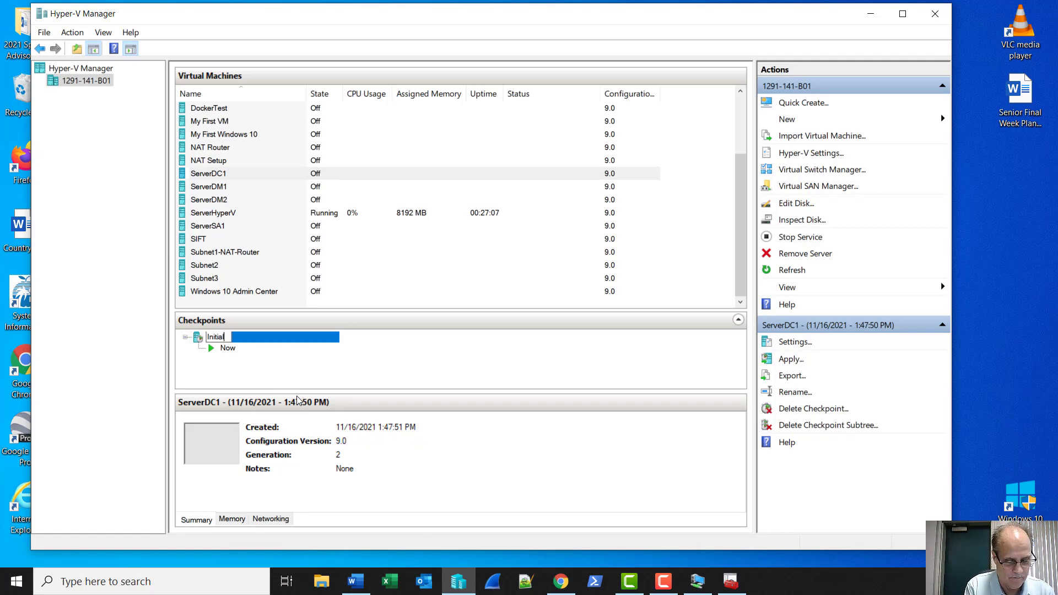
type("Config")
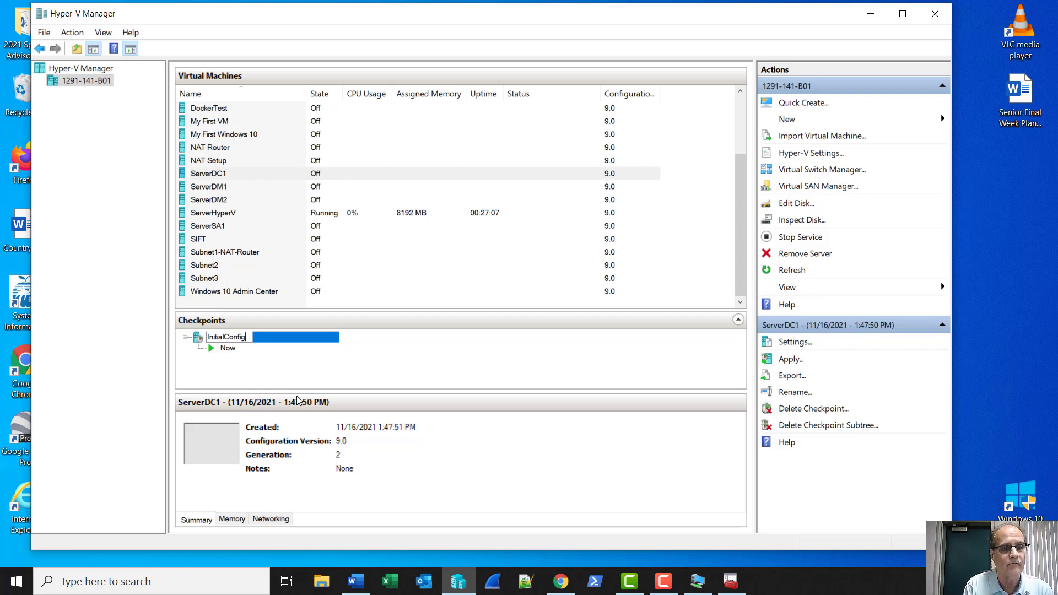
key("Return")
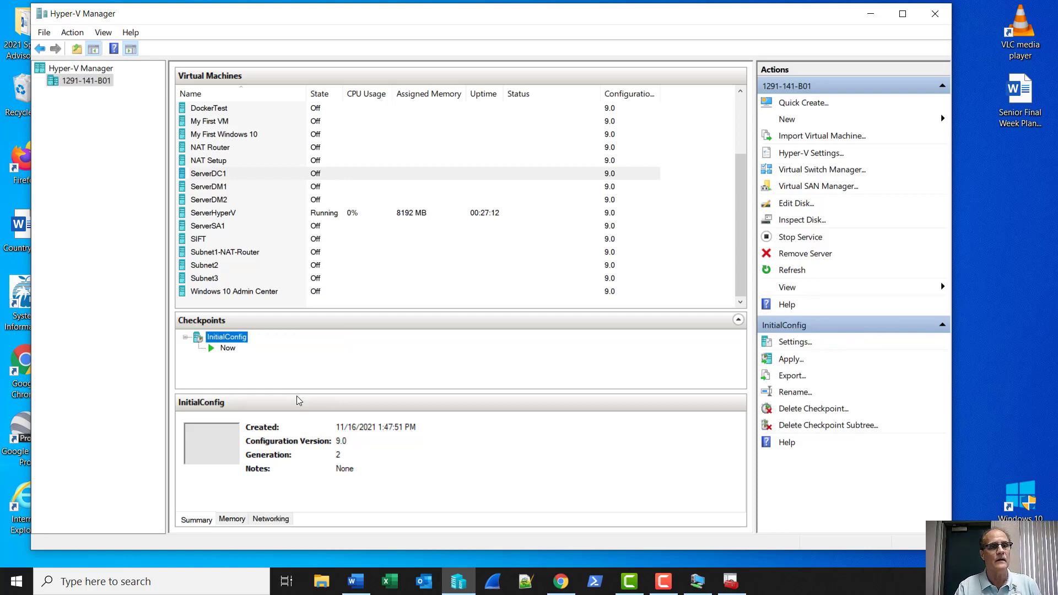
Create a checkpoint of ServerDM1 and rename it InitialConfig.
right_click(224, 189)
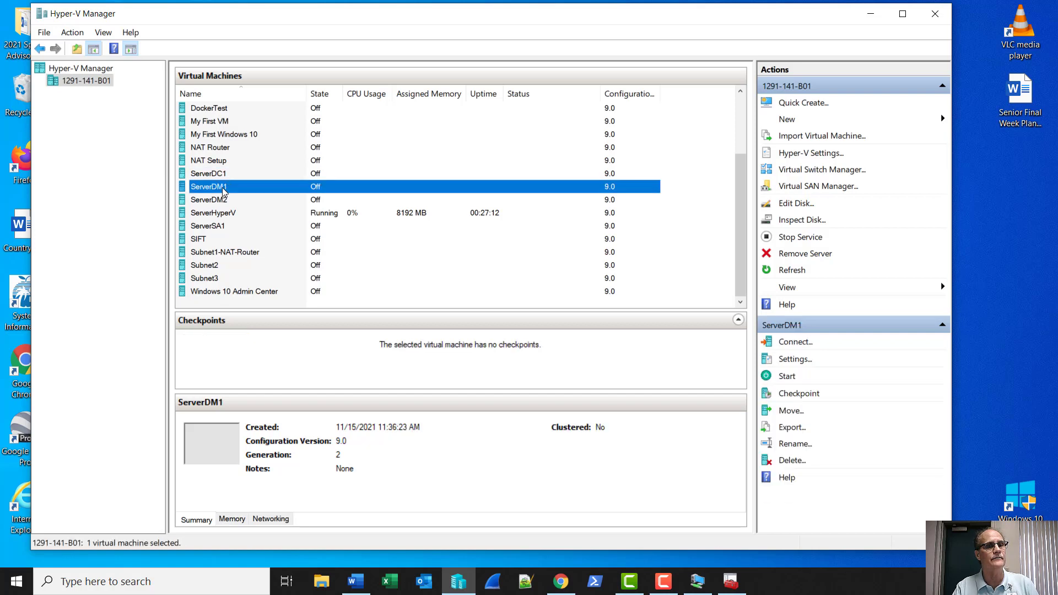
left_click(244, 256)
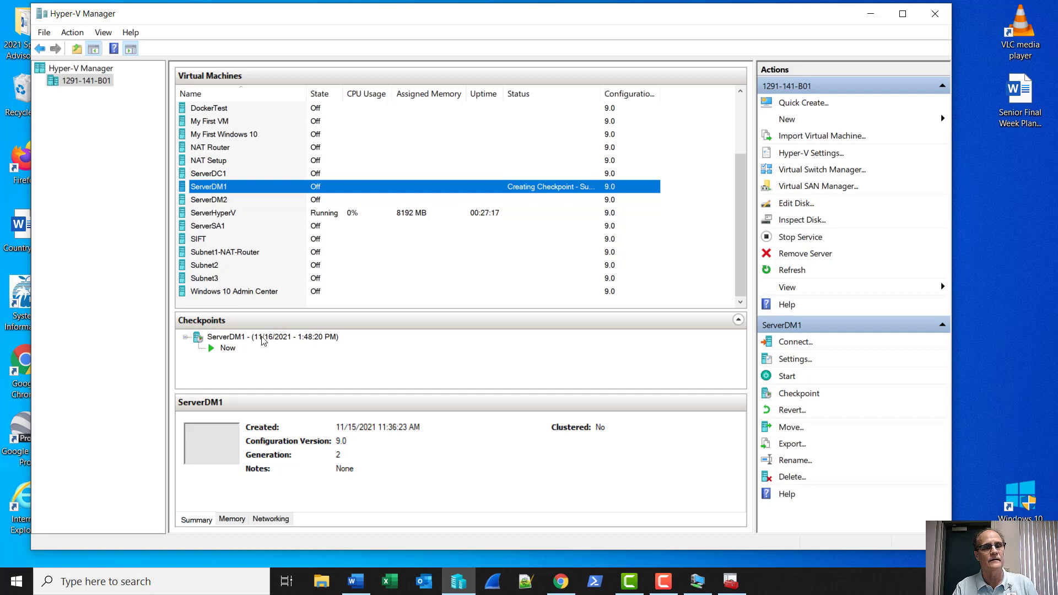
right_click(262, 338)
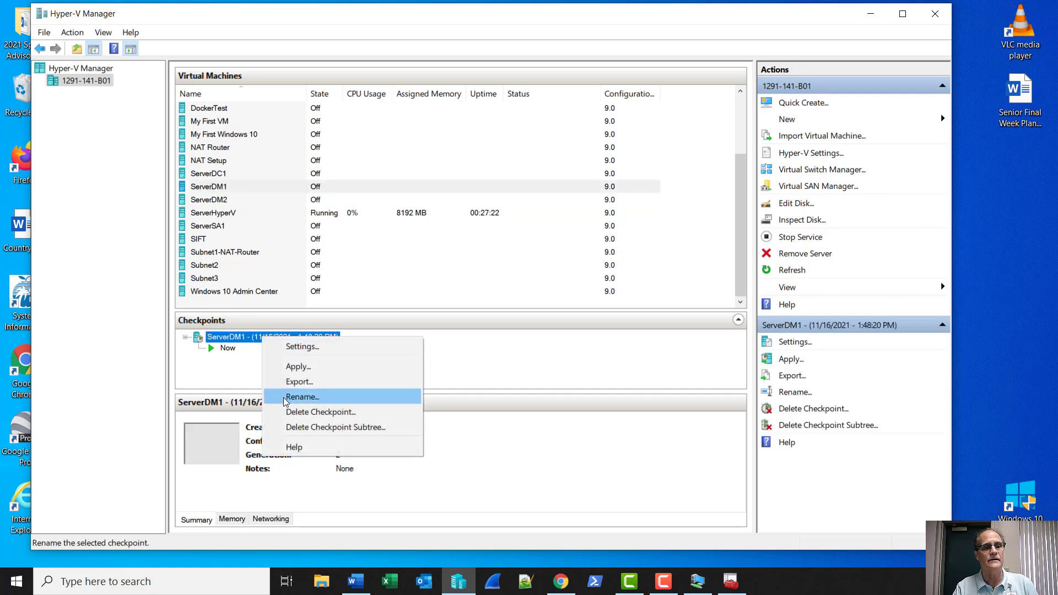
left_click(285, 397)
type("In")
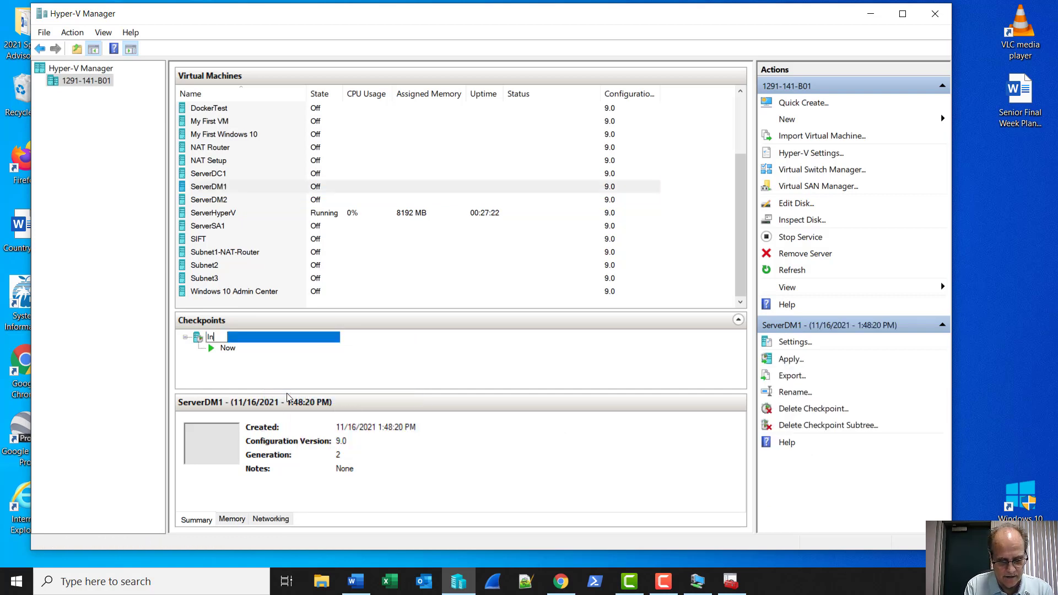
type("itialC")
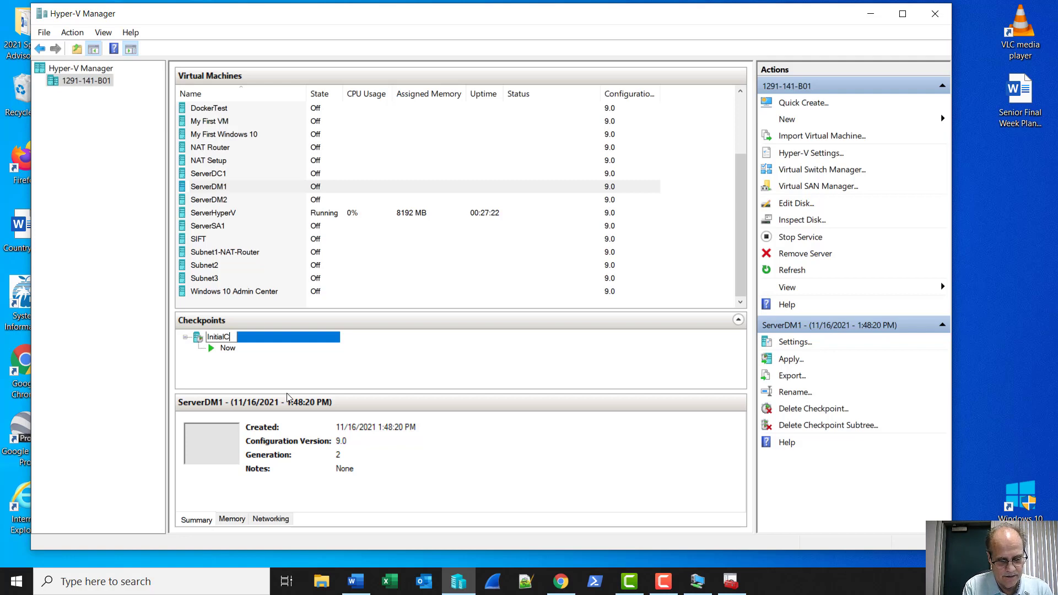
type("onfig")
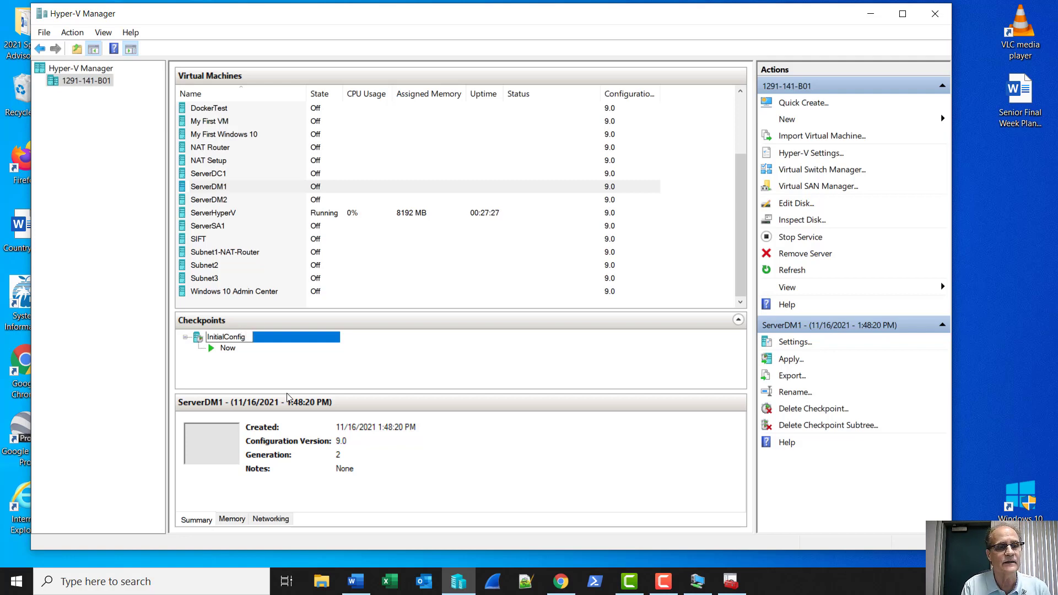
key("Return")
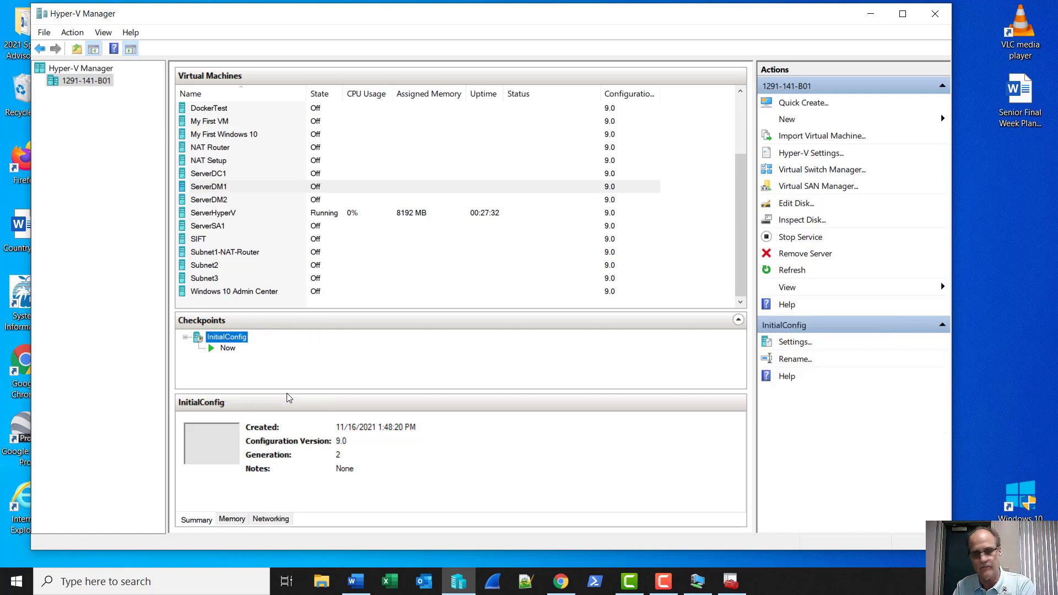
Create a checkpoint of ServerDM2 and rename it InitialConfig.
left_click(215, 199)
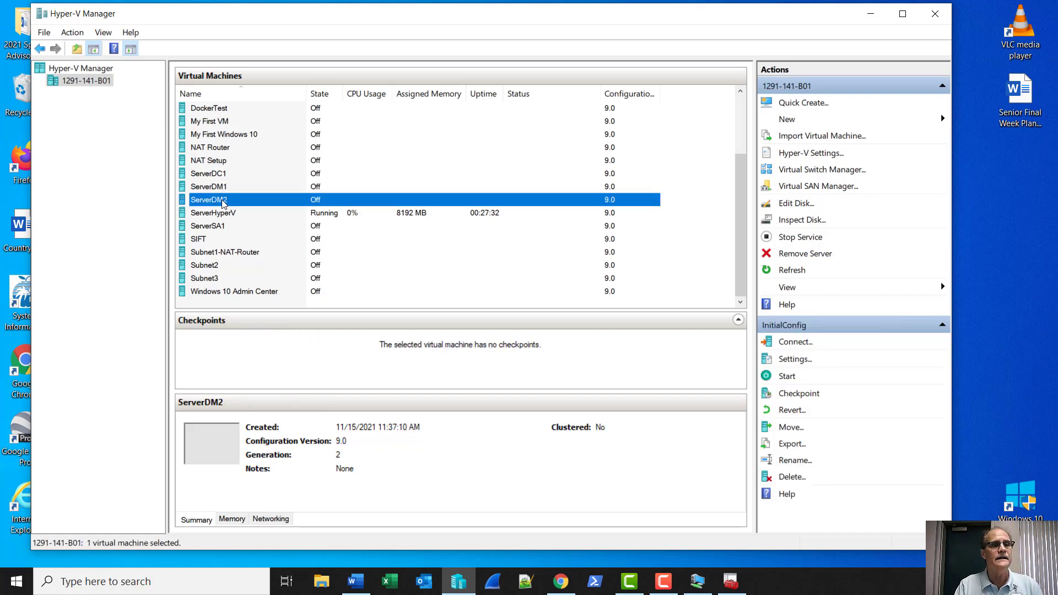
right_click(223, 202)
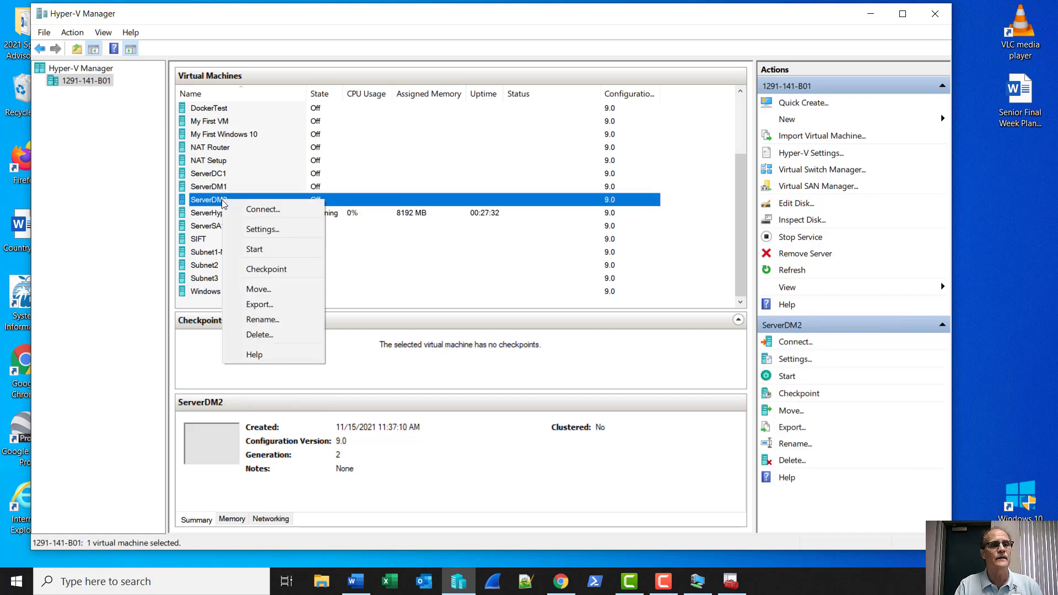
left_click(230, 270)
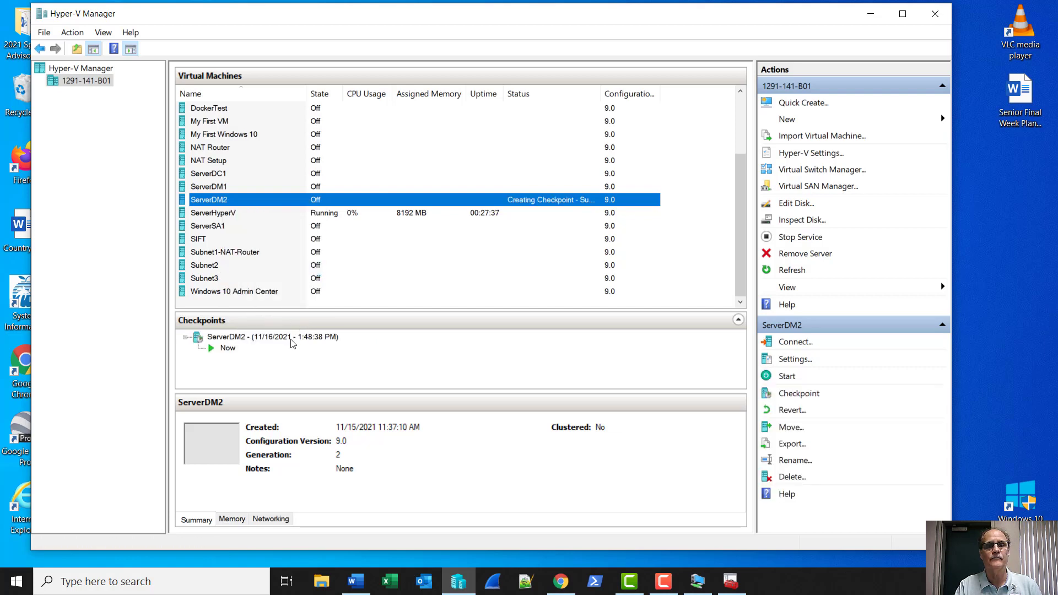
right_click(240, 338)
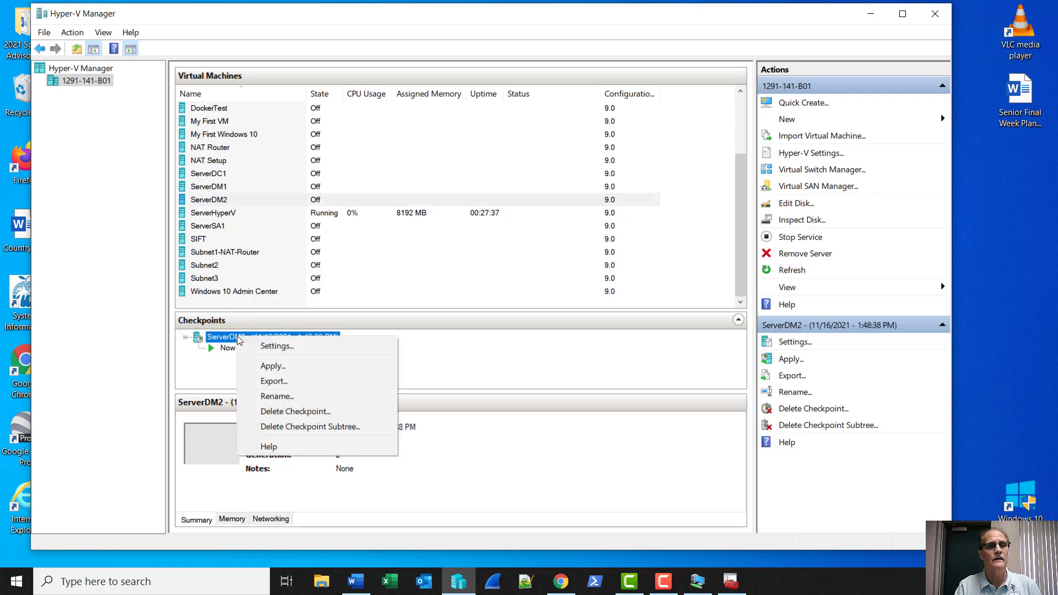
left_click(275, 397)
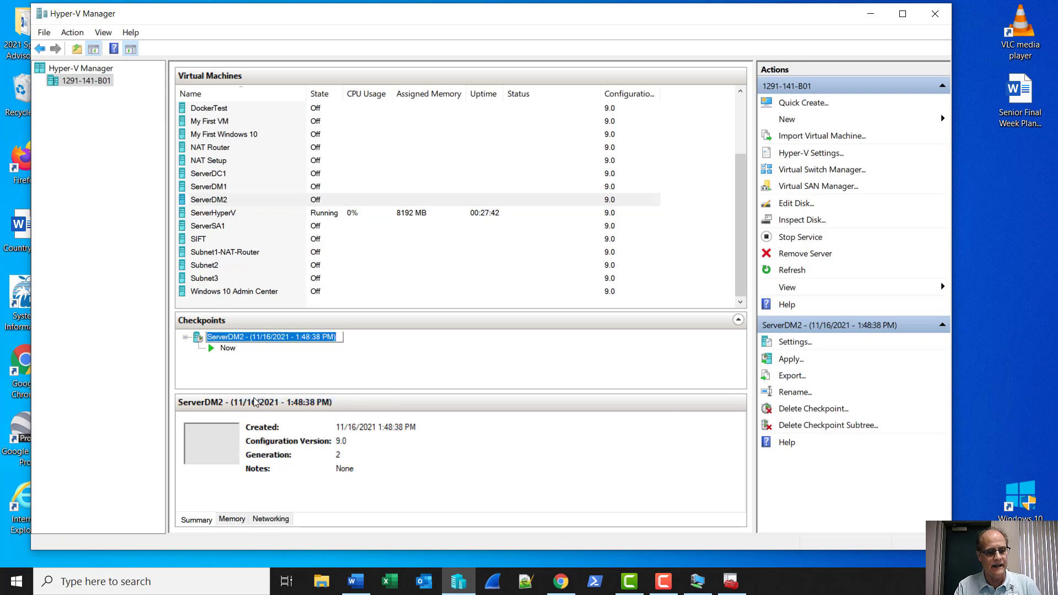
type("InitialConfig")
key("Return")
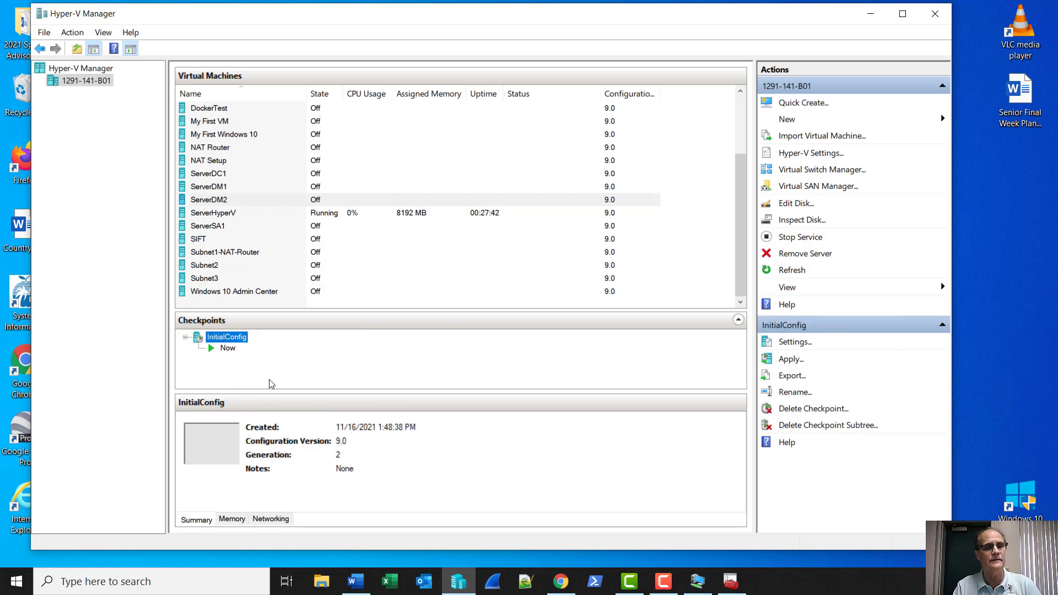
Take a checkpoint of ServerSA1.
left_click(228, 229)
right_click(228, 231)
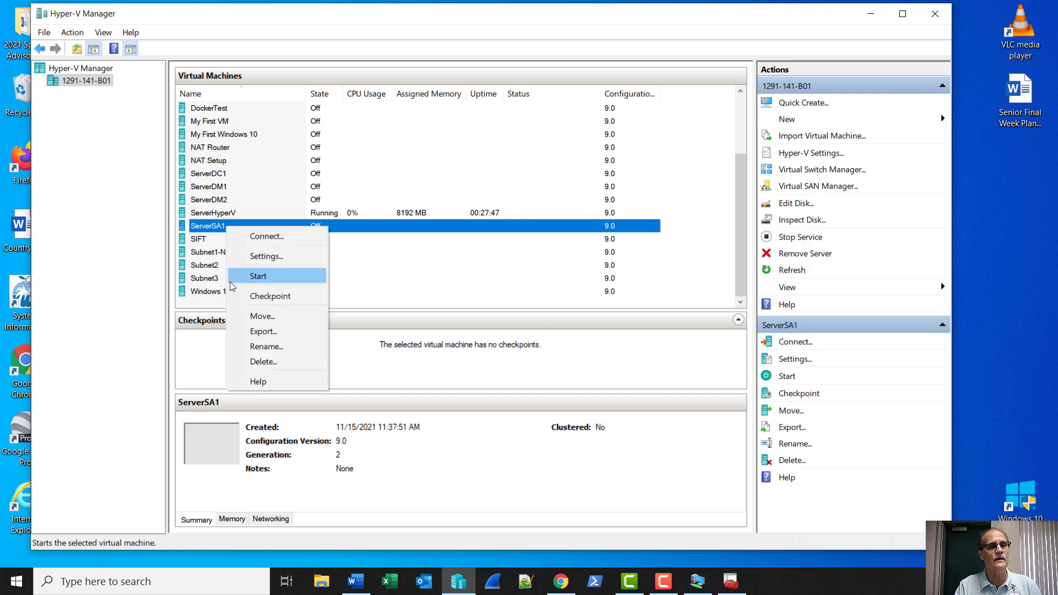
left_click(256, 292)
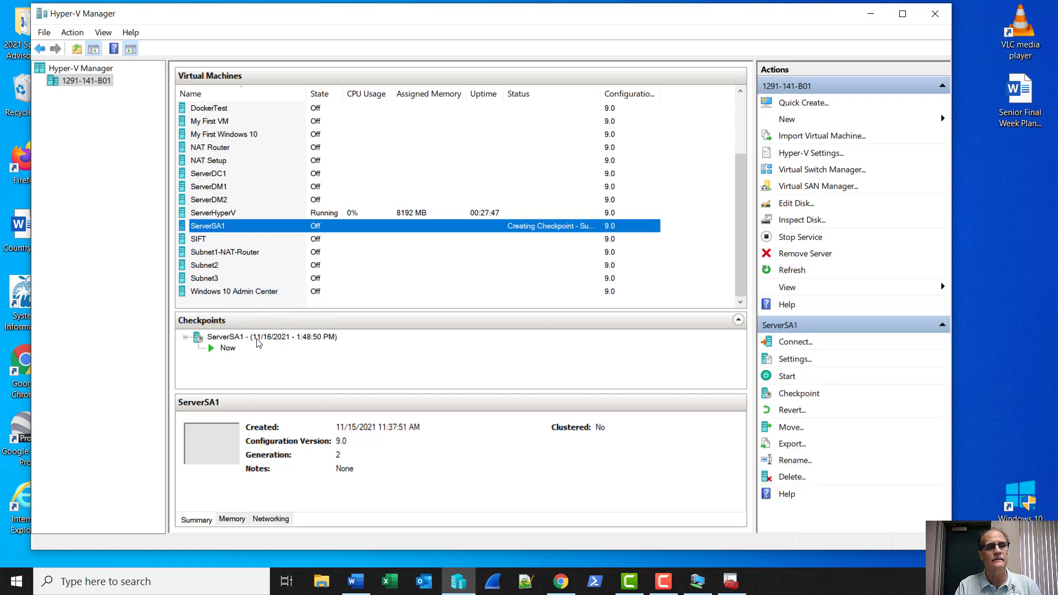
Rename ServerSA1's new checkpoint to InitialConfig.
left_click(257, 341)
right_click(256, 341)
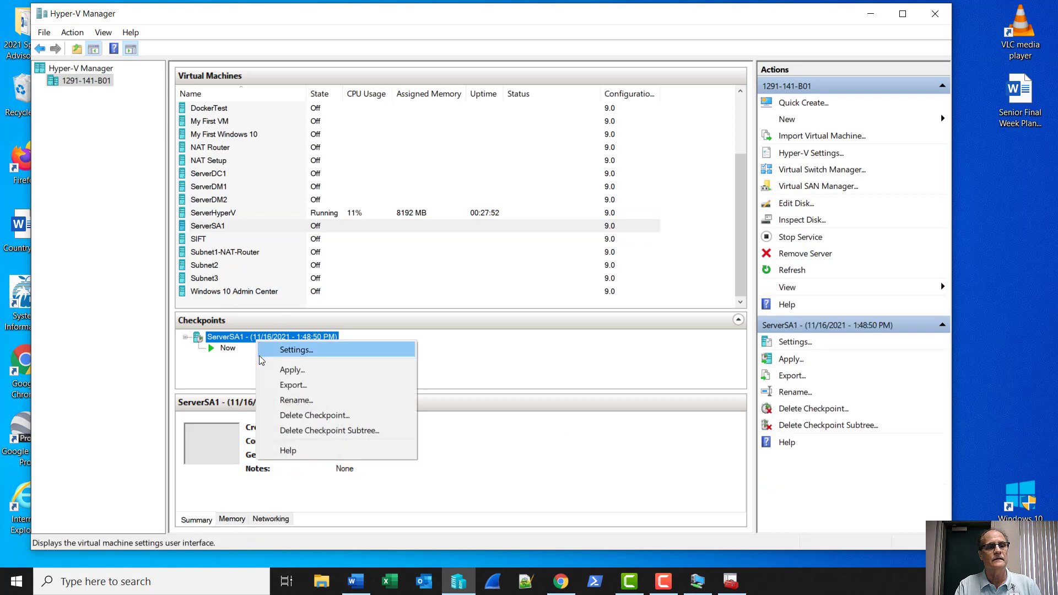
left_click(296, 400)
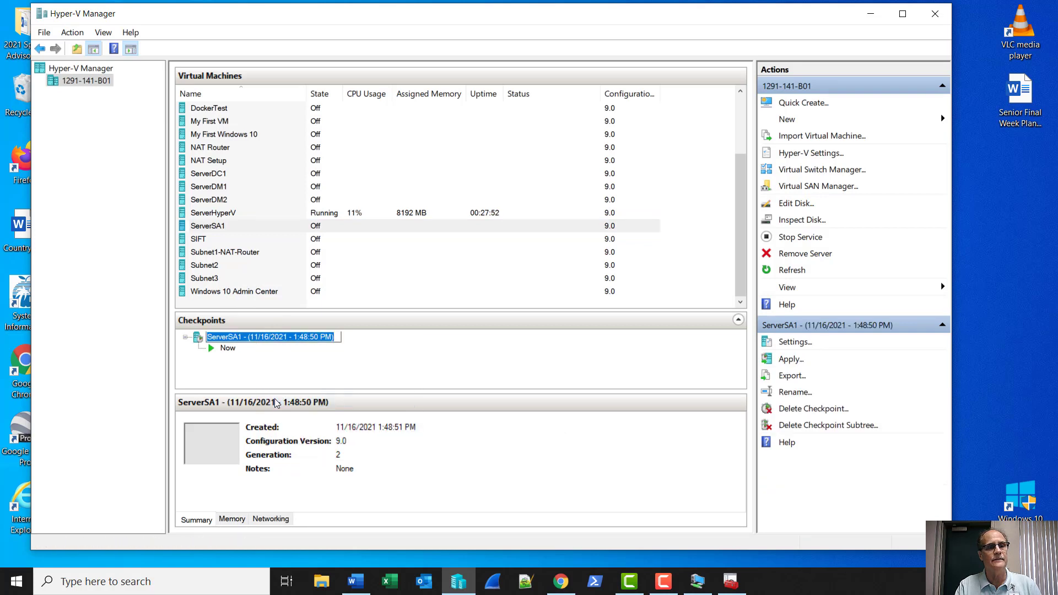
type("InitialConfig")
key("Return")
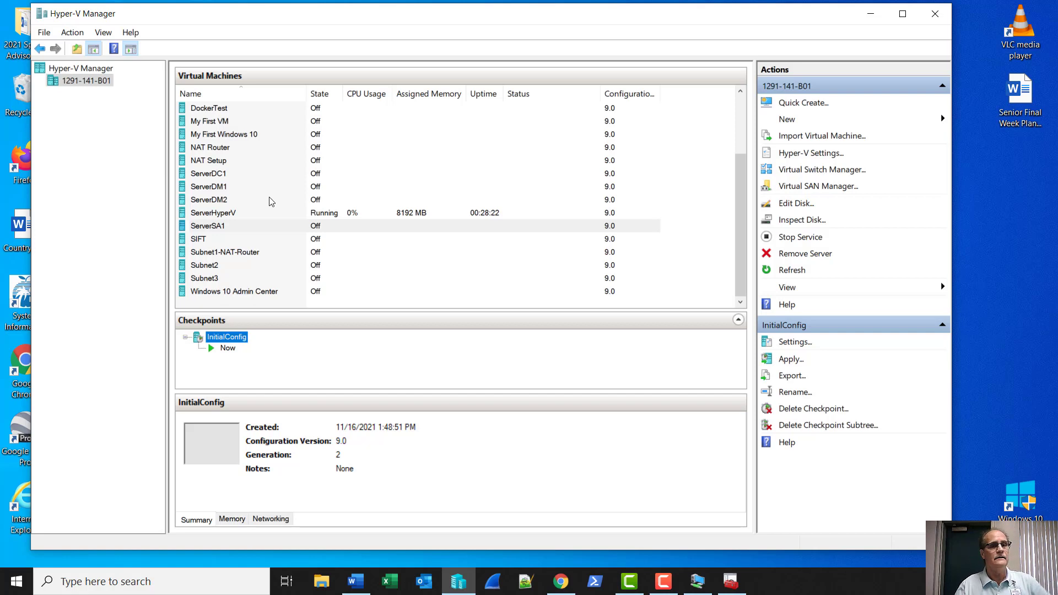
Select ServerDC1's InitialConfig checkpoint to view its details, created 11/16/2021 1:47:51 PM.
left_click(238, 176)
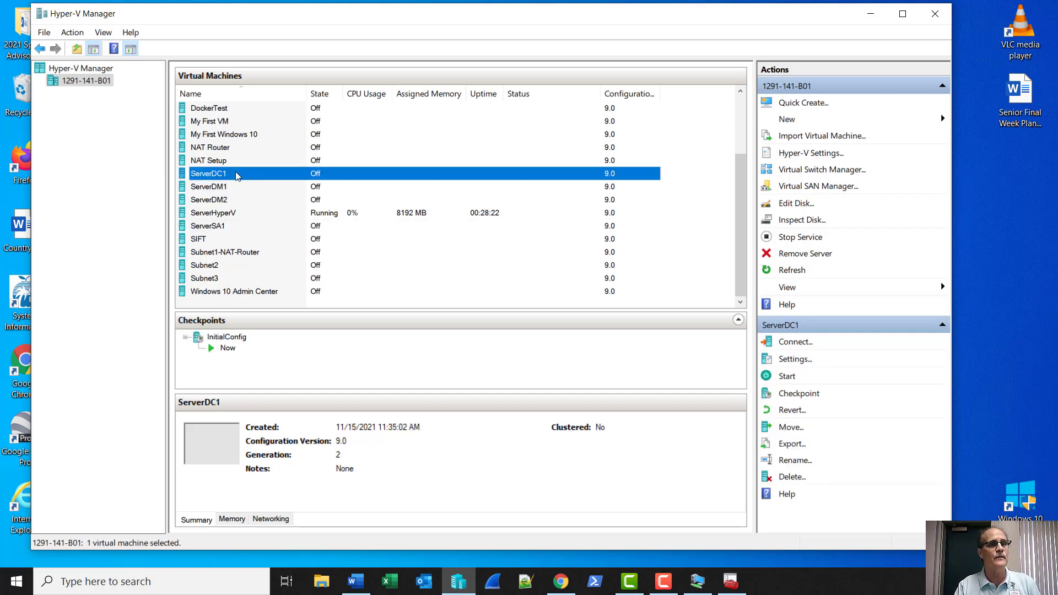
left_click(241, 340)
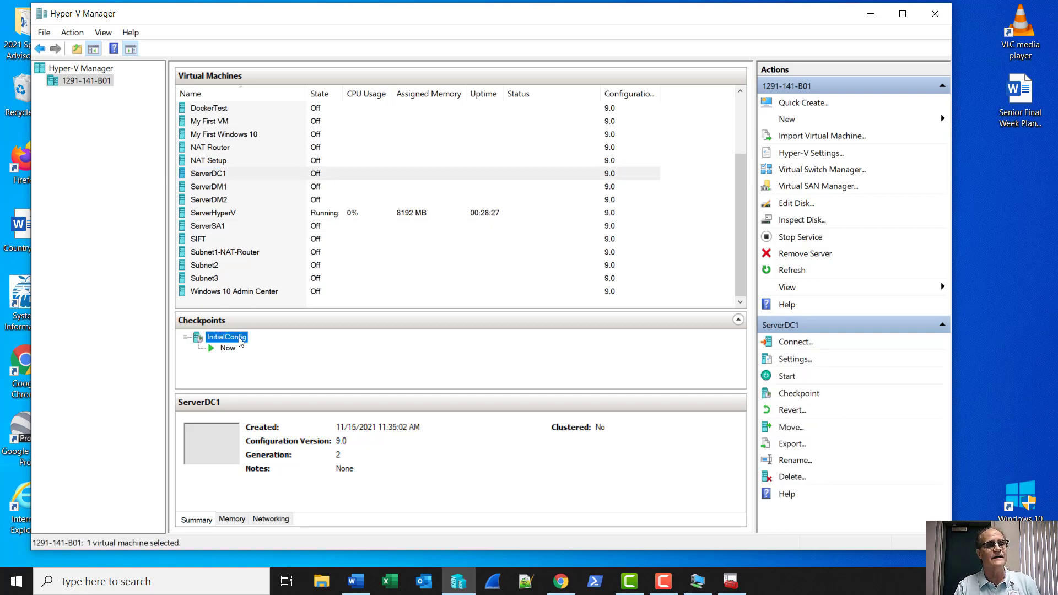
right_click(240, 340)
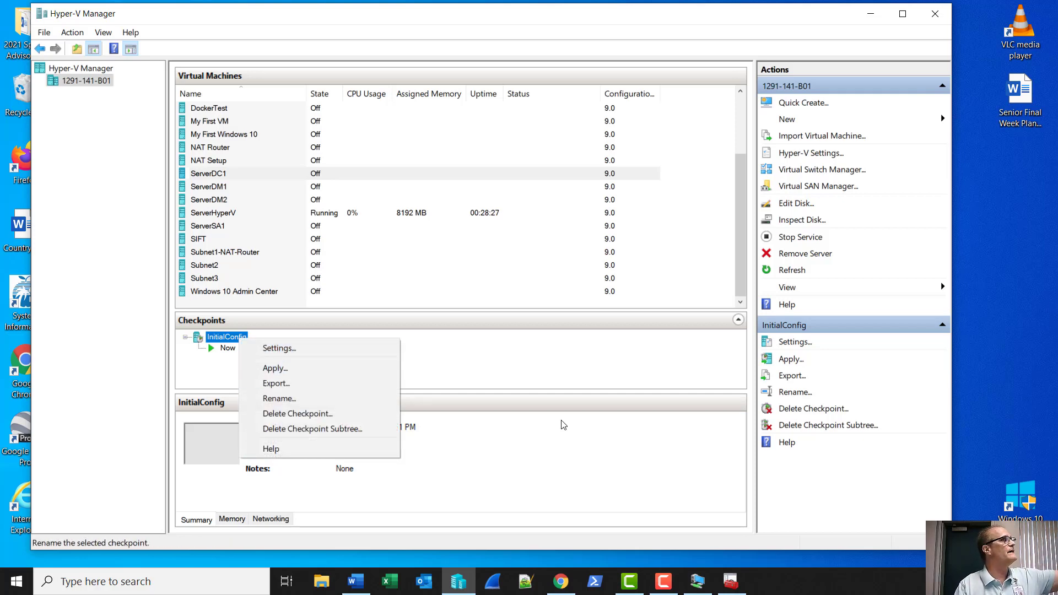
left_click(541, 371)
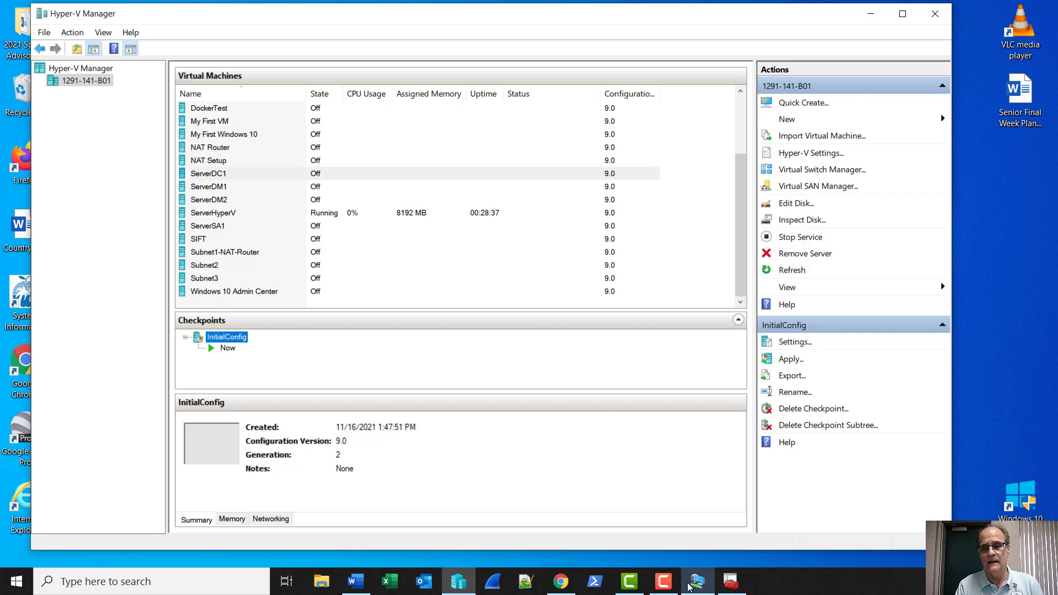
mouse_move(693, 587)
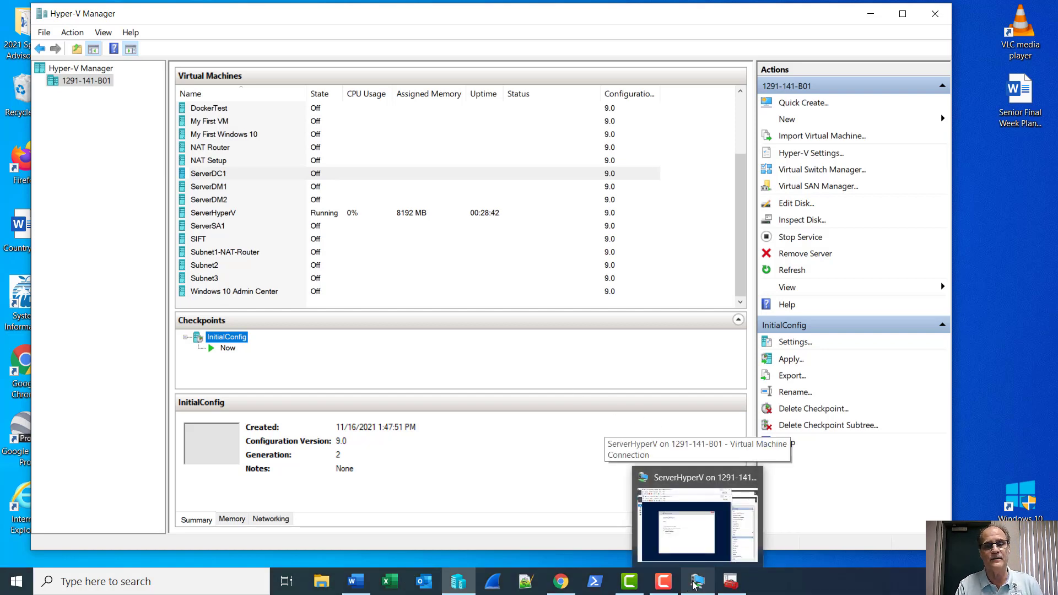
Take the ServerHyperV connection out of full screen and bring the nested Hyper-V Manager forward.
left_click(693, 583)
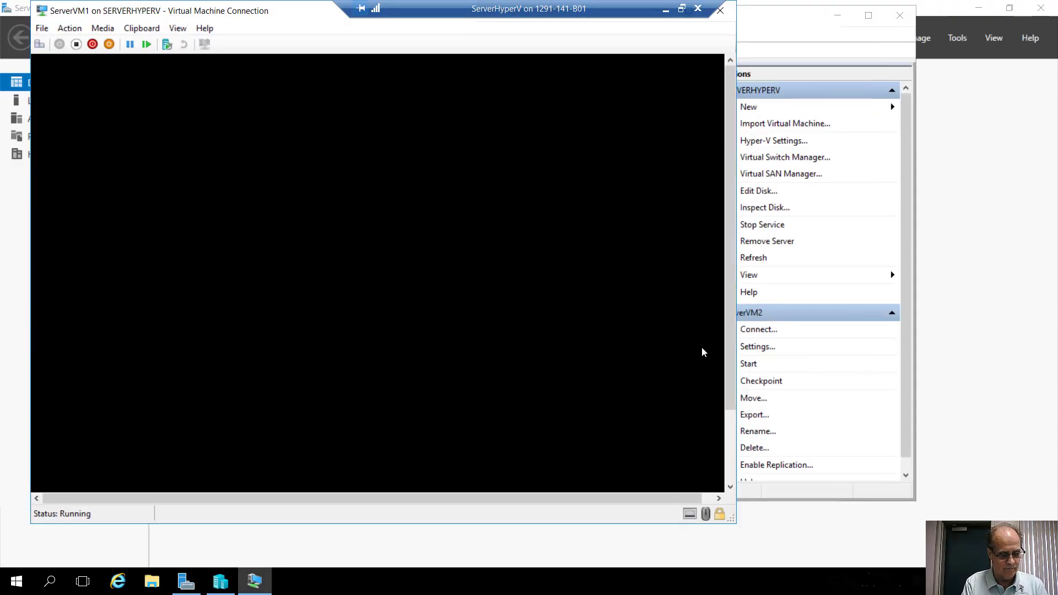
key("ctrl+alt+Break")
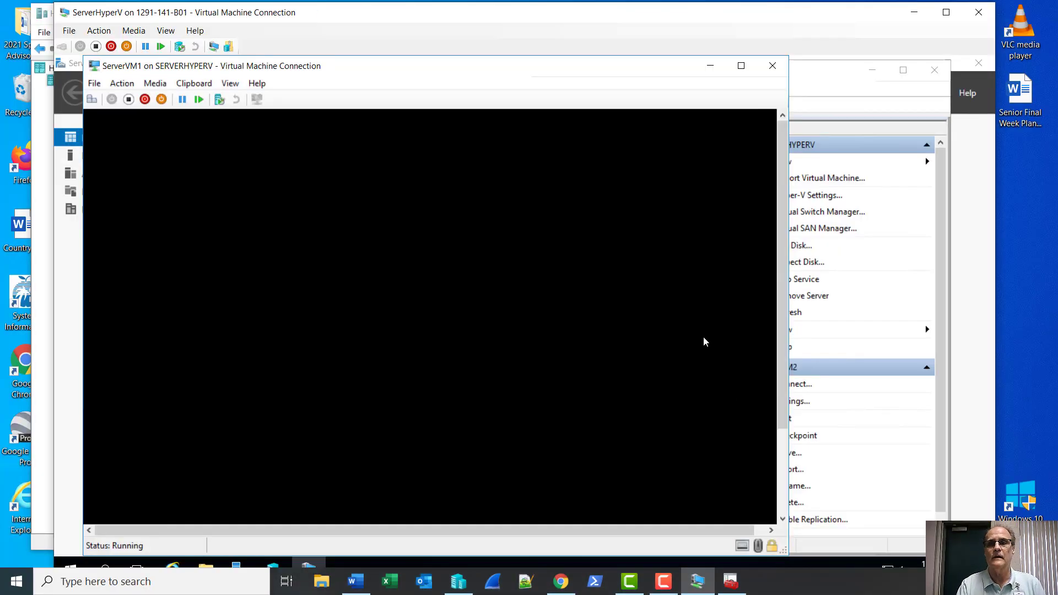
left_click(813, 81)
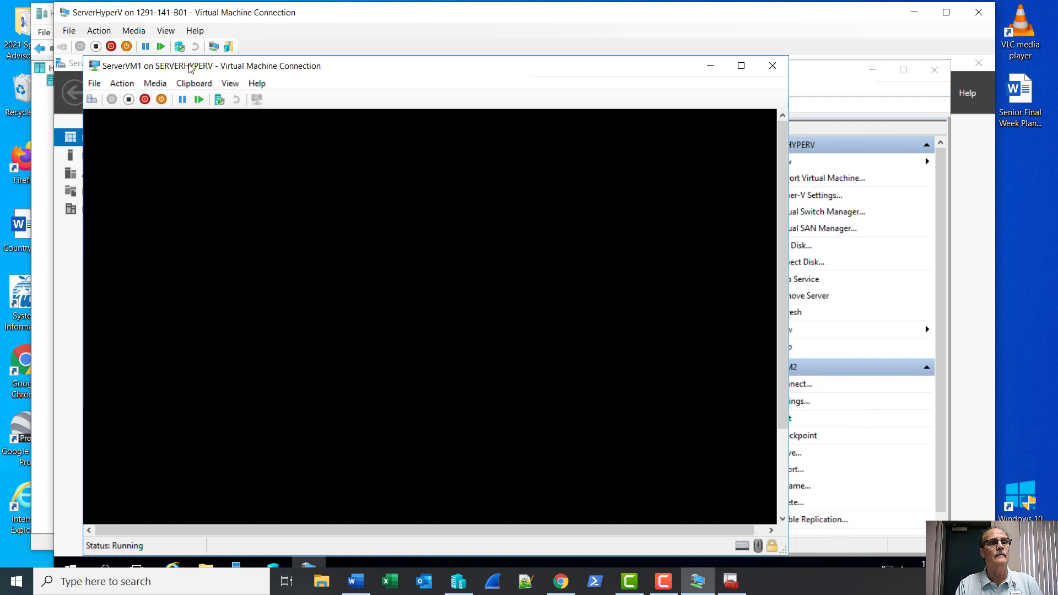
left_click(192, 68)
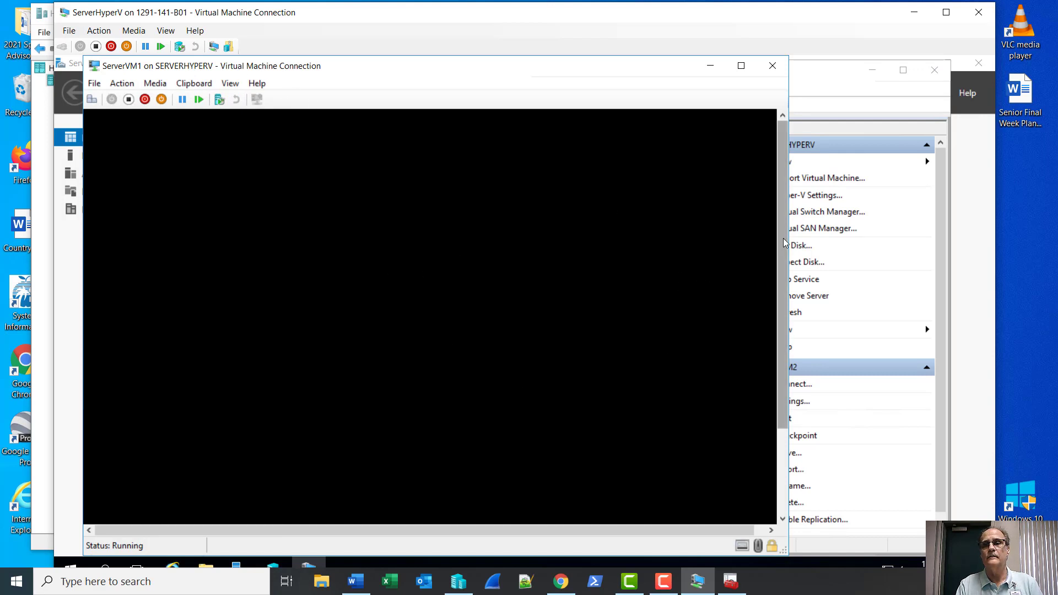
left_click(831, 100)
Review ServerVM2's memory, networking and summary details, then close the ServerVM1 connection window.
left_click(424, 511)
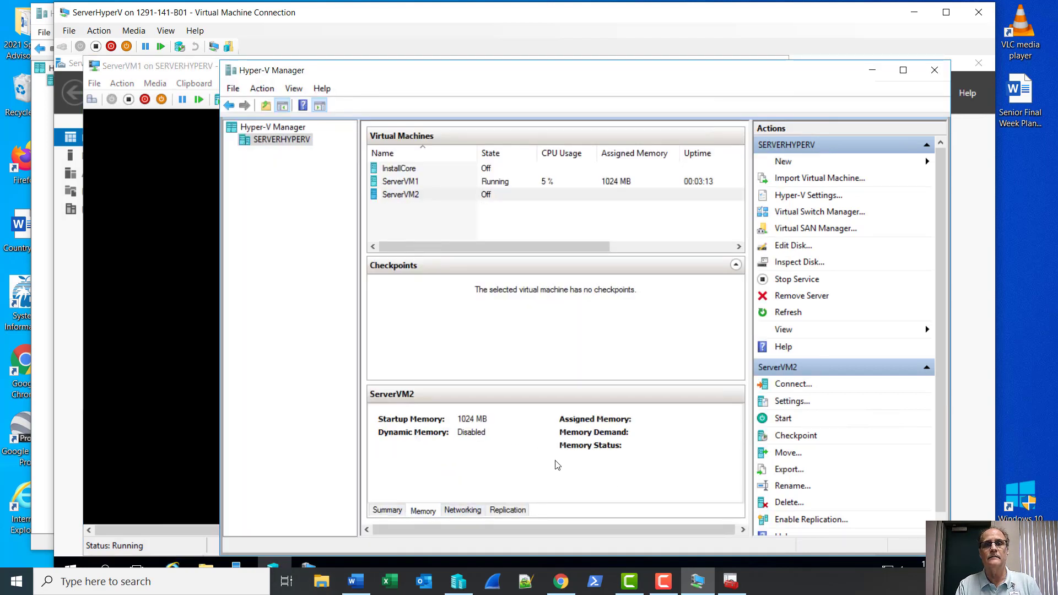
left_click(466, 510)
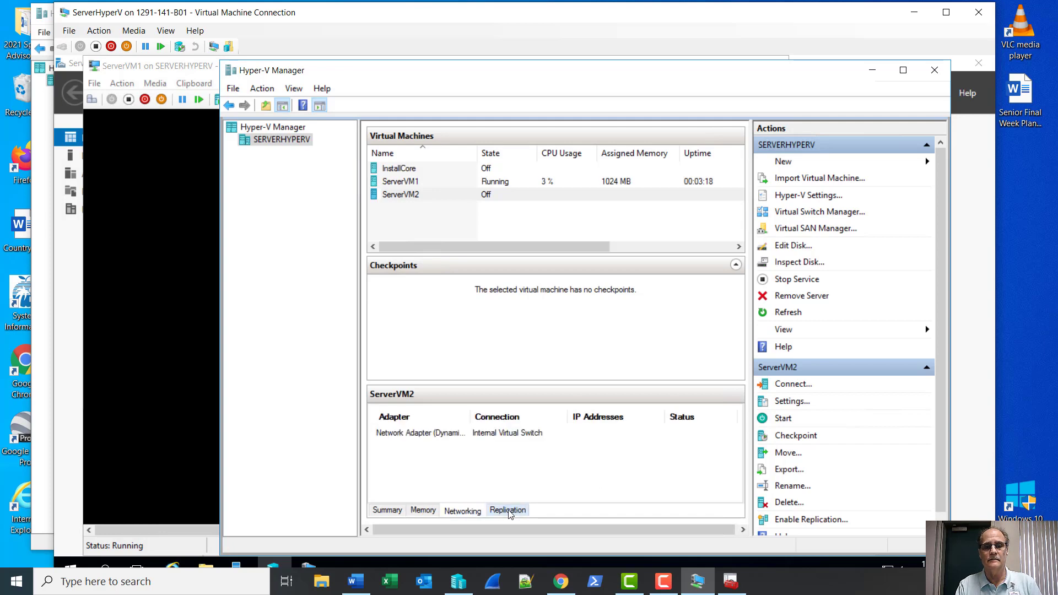
left_click(397, 512)
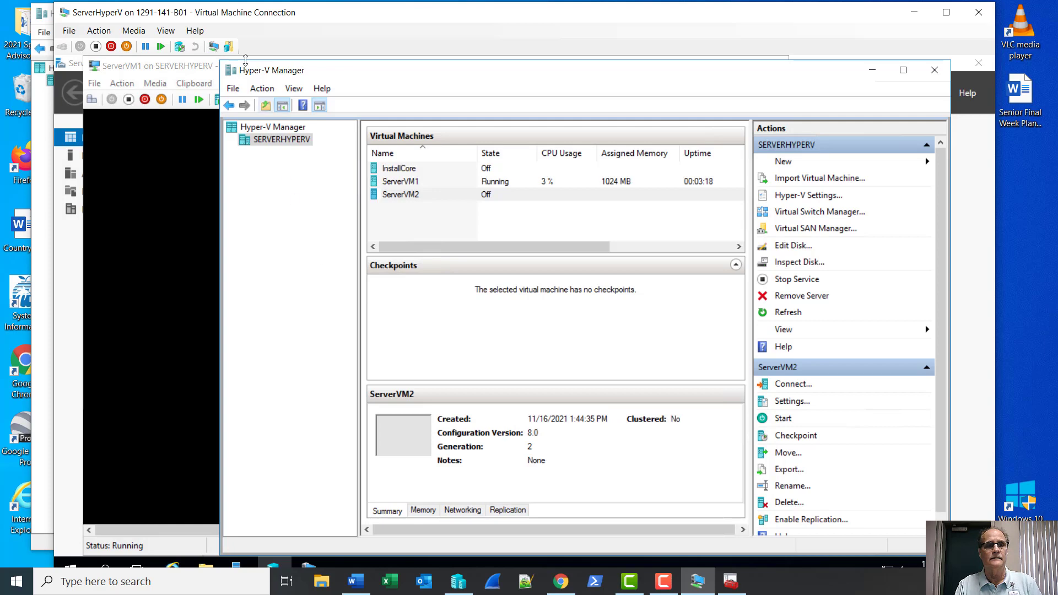
left_click(193, 69)
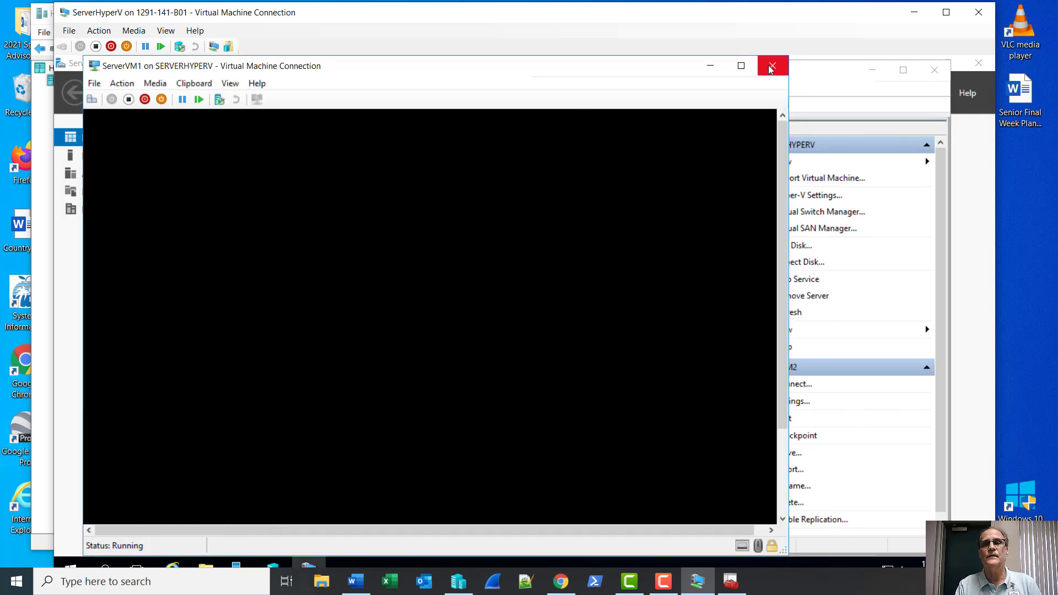
left_click(742, 65)
Connect to ServerVM1 and set the built-in Administrator password, entered twice, to finish setup.
double_click(423, 186)
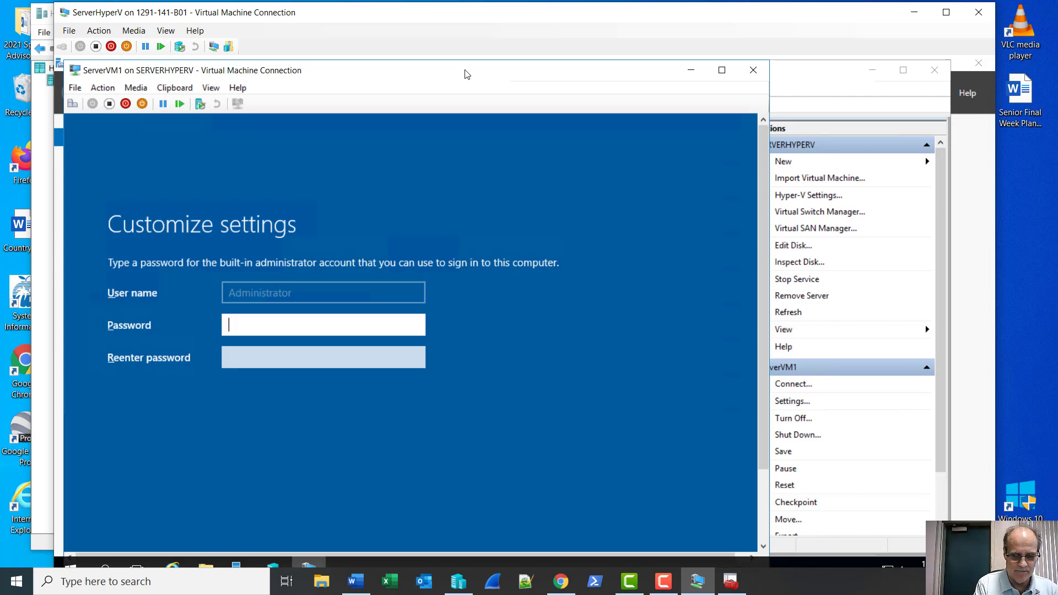
type("••••••••••")
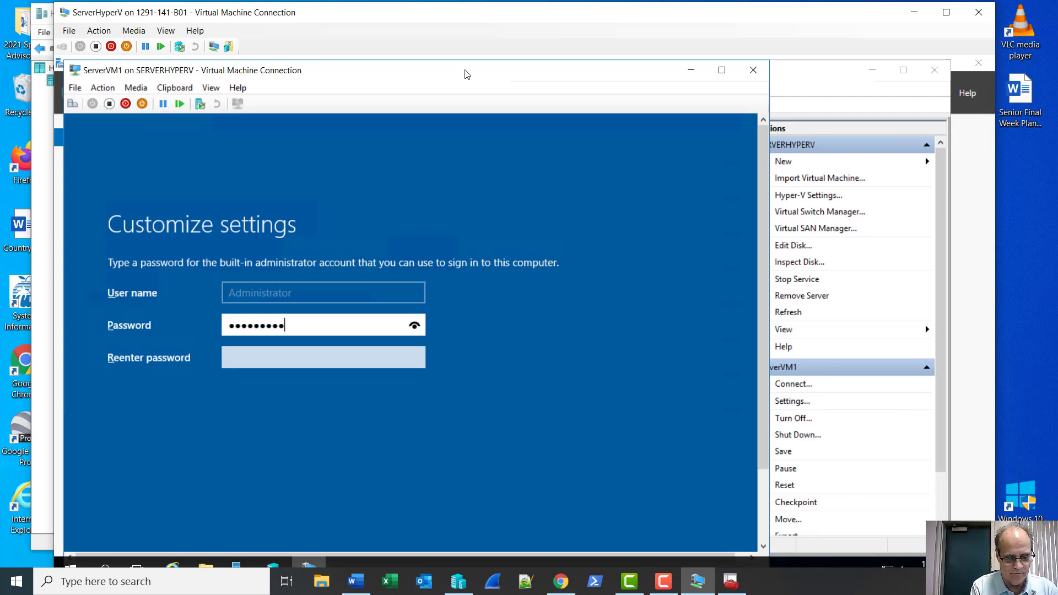
key("Tab")
type("•••••••••")
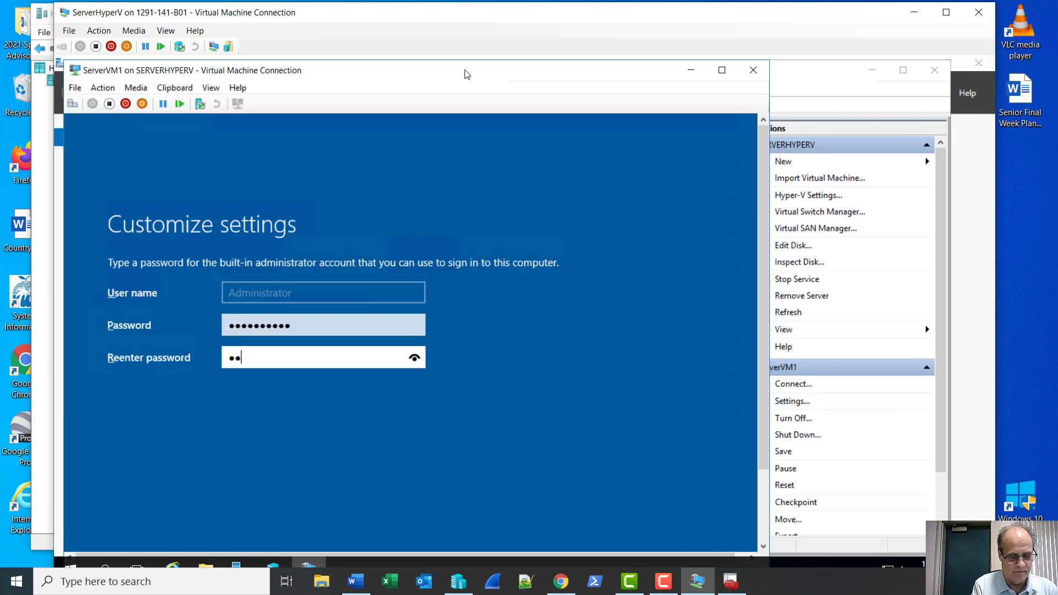
type("•")
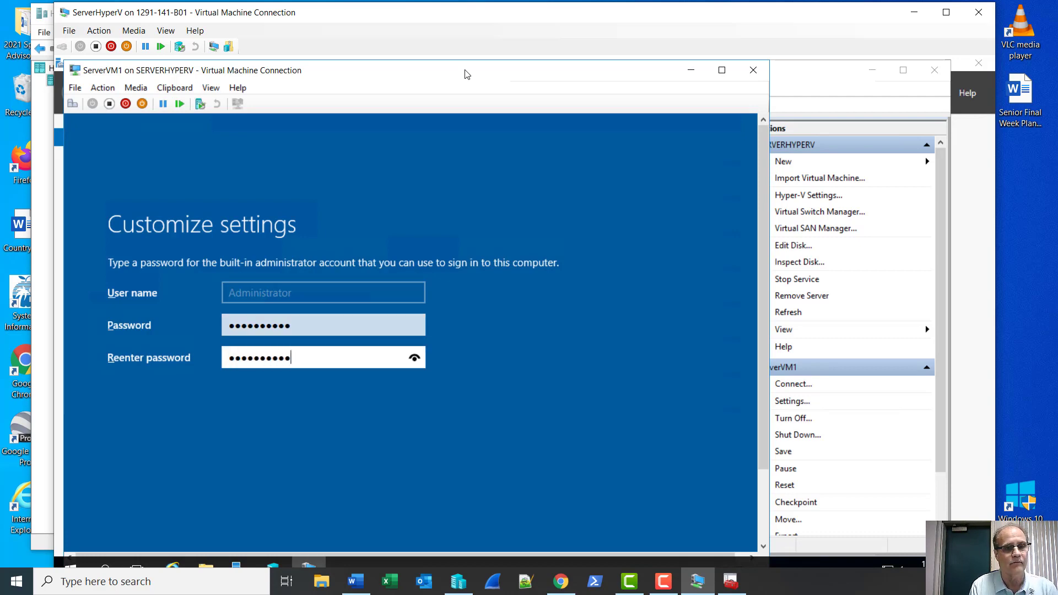
key("Return")
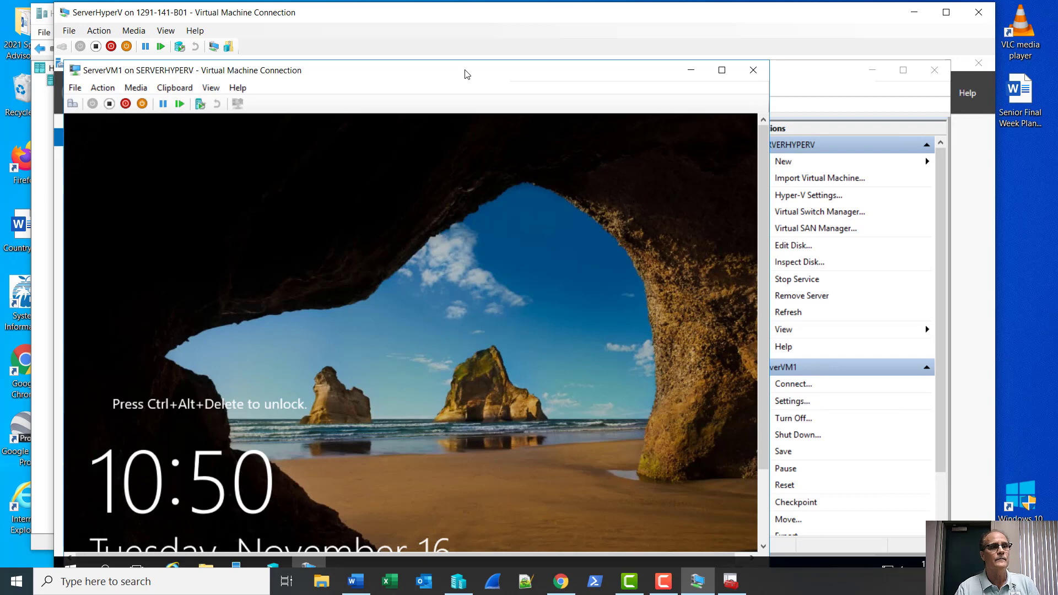
Sign in to ServerVM1 as Administrator with the account password.
left_click(72, 103)
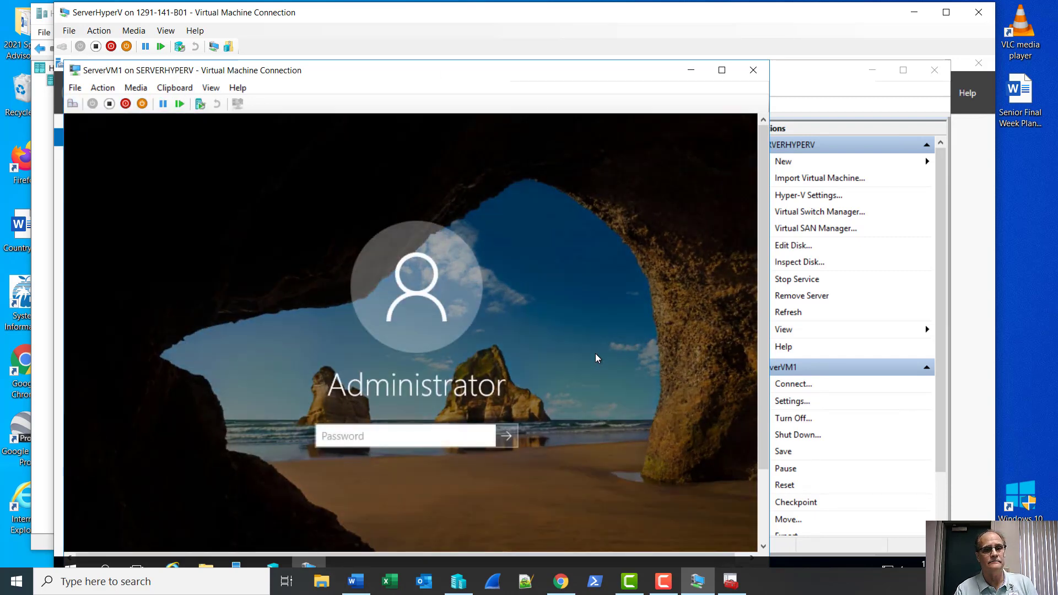
type("Pa$$w0rd")
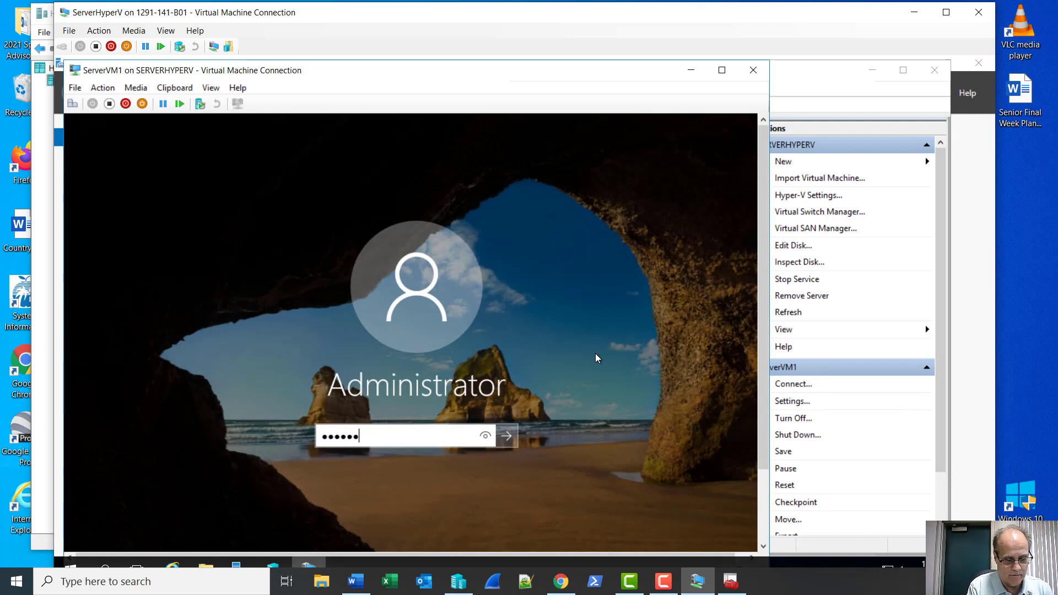
type("••")
key("Return")
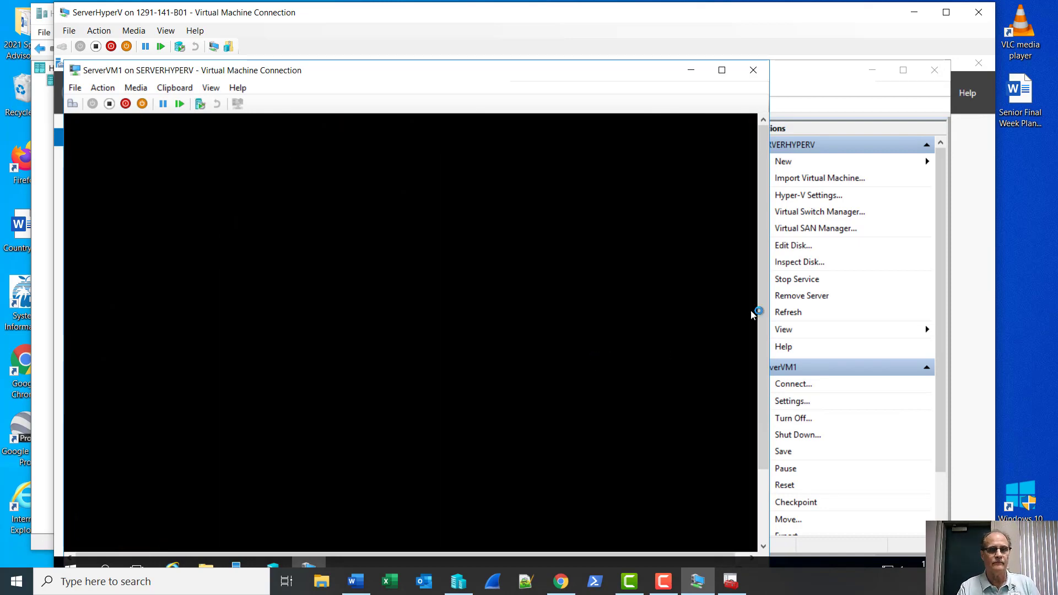
Maximize the host connection window and reposition and enlarge the ServerVM1 connection window.
double_click(762, 22)
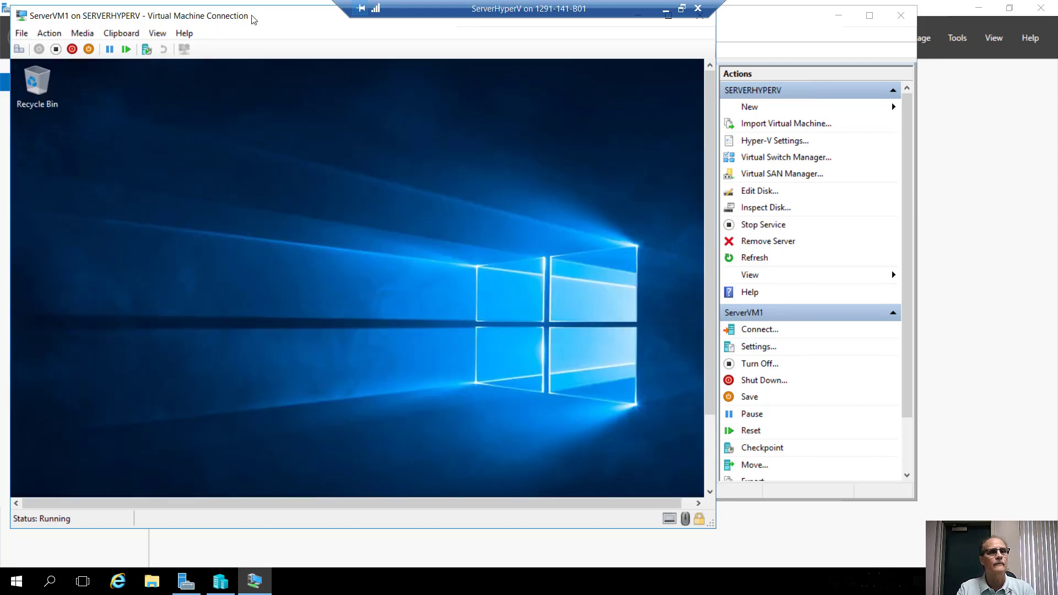
left_click_drag(254, 20, 266, 41)
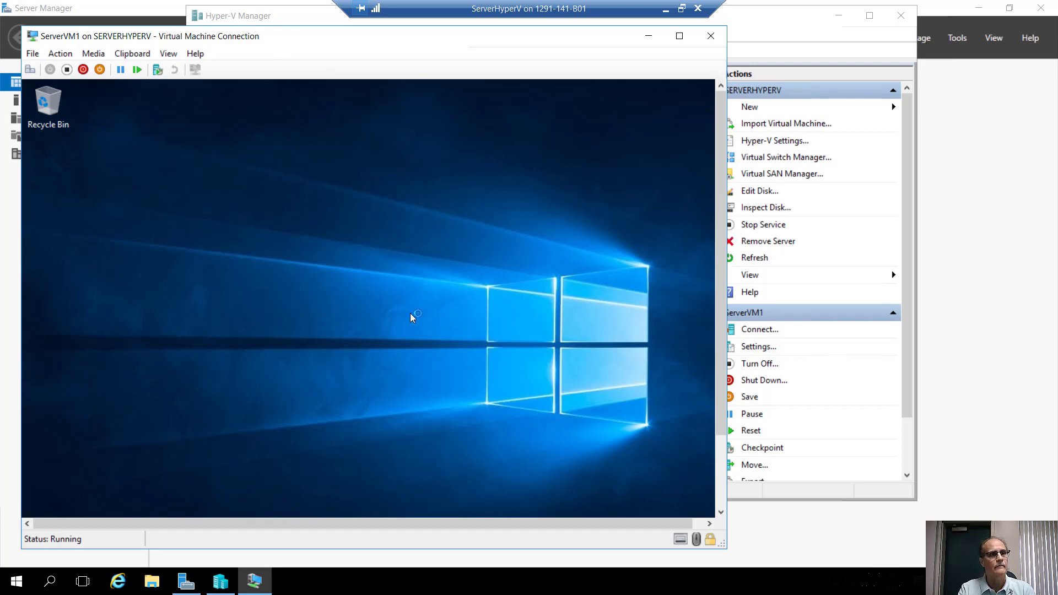
left_click_drag(318, 35, 319, 22)
left_click_drag(441, 535, 443, 554)
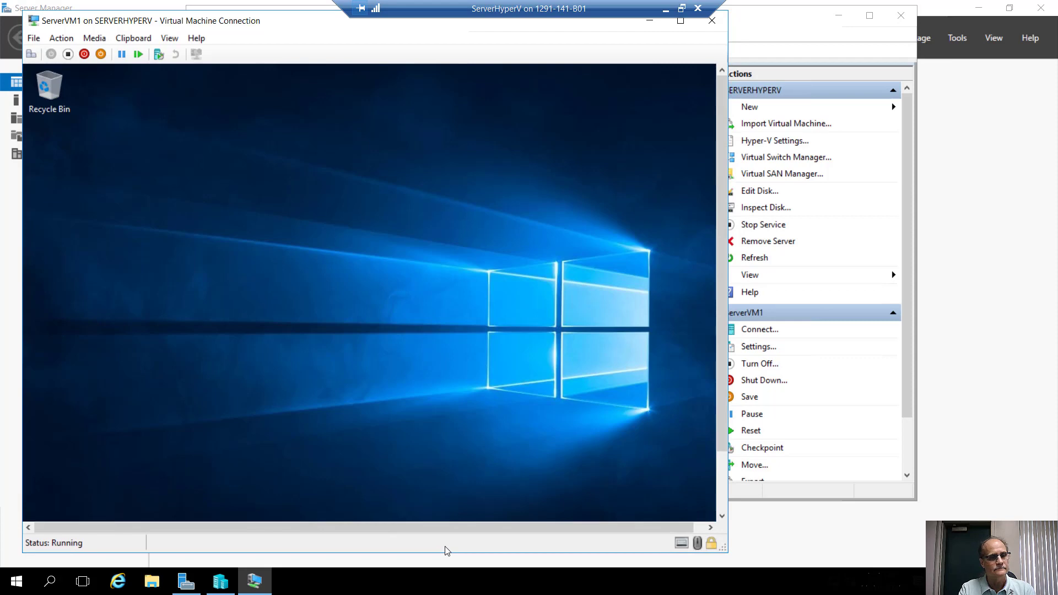
left_click_drag(445, 554, 444, 562)
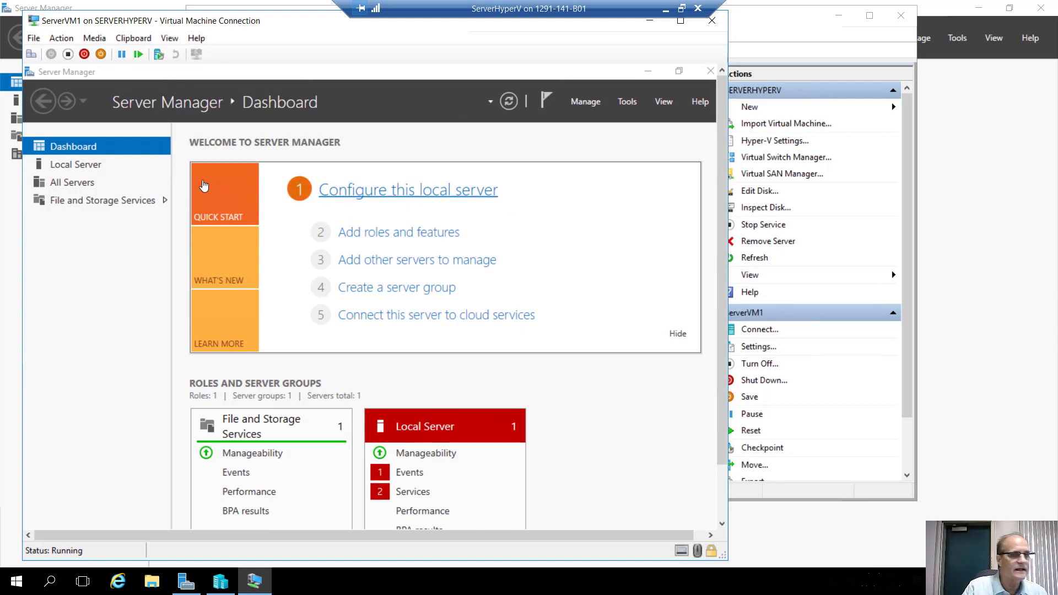
Go to ServerVM1's Local Server page and follow the Ethernet DHCP address link to Network Connections.
left_click(69, 168)
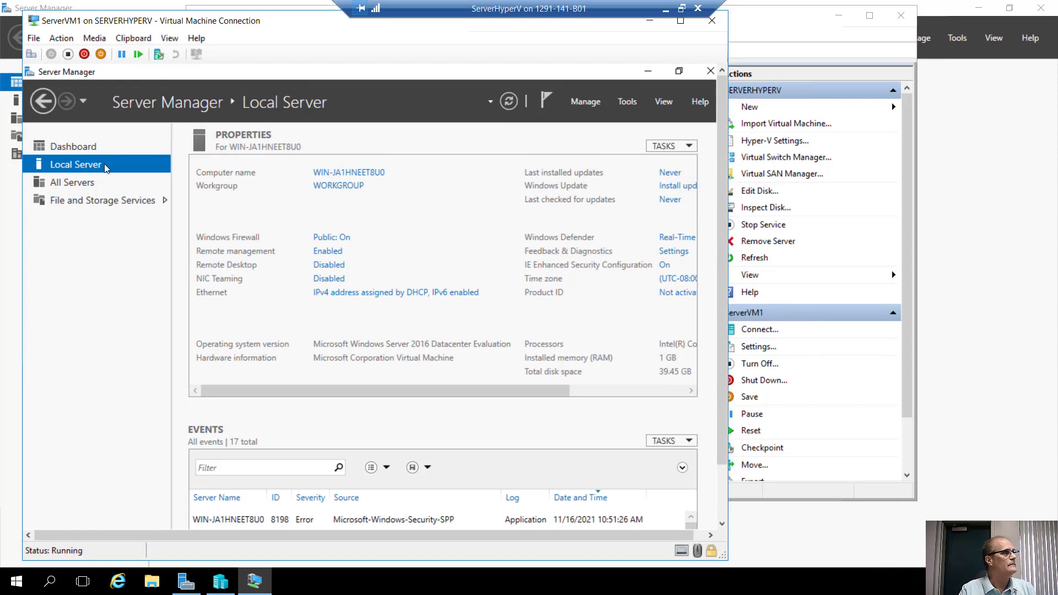
left_click(397, 293)
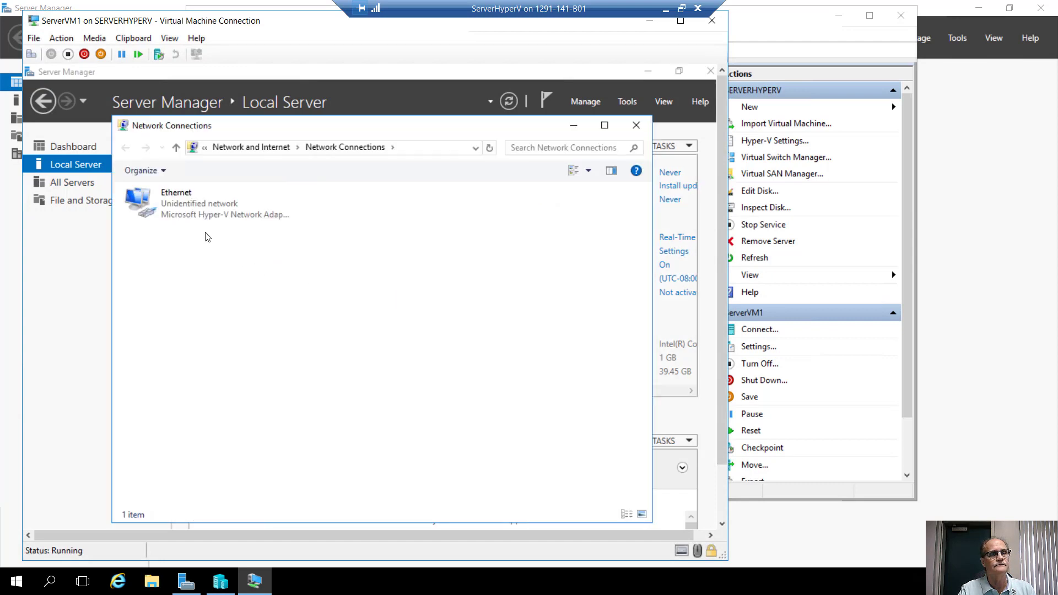
Give the Ethernet adapter a static IPv4 address of 192.168.0.11 with the default subnet mask.
right_click(185, 211)
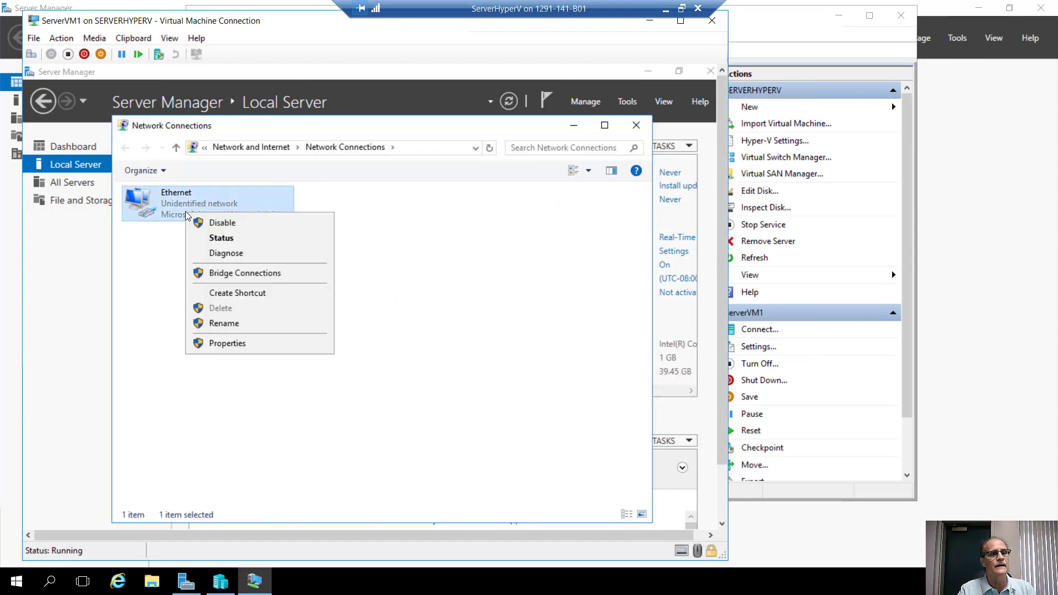
left_click(226, 343)
double_click(207, 330)
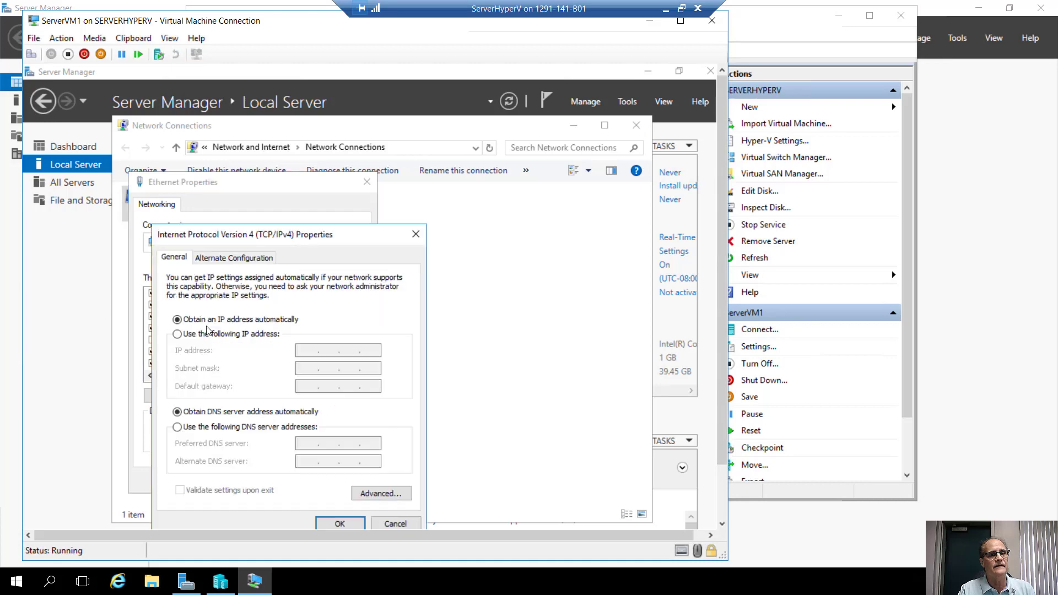
left_click(177, 334)
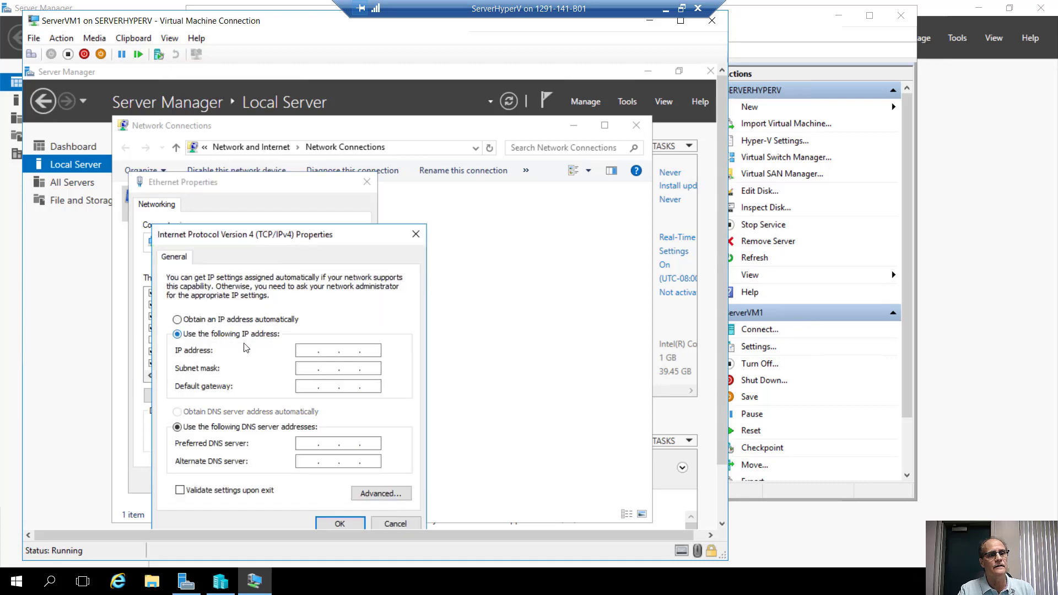
left_click(309, 351)
type("192.168.")
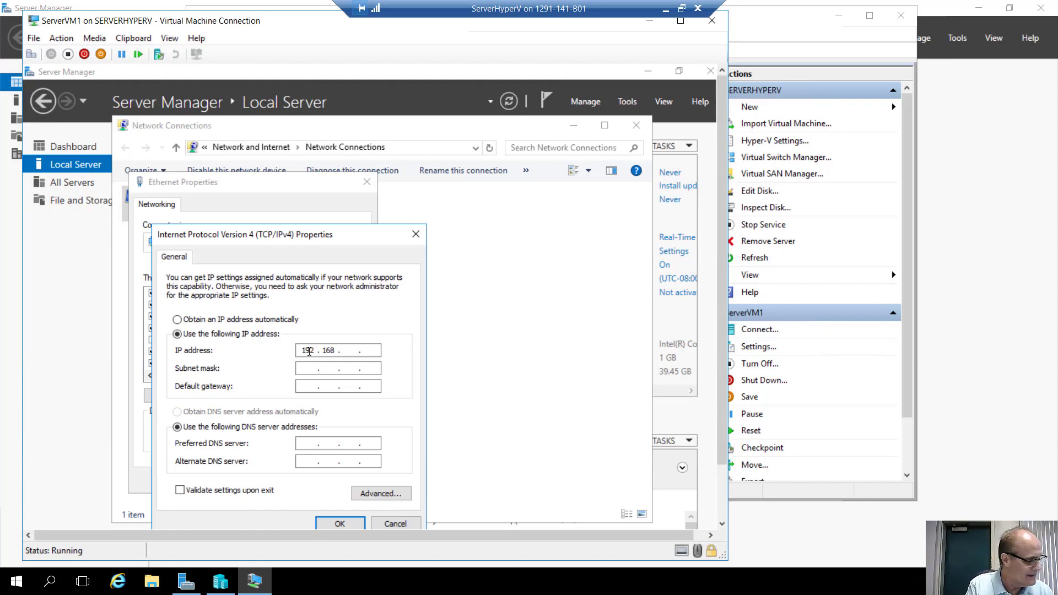
type("0.")
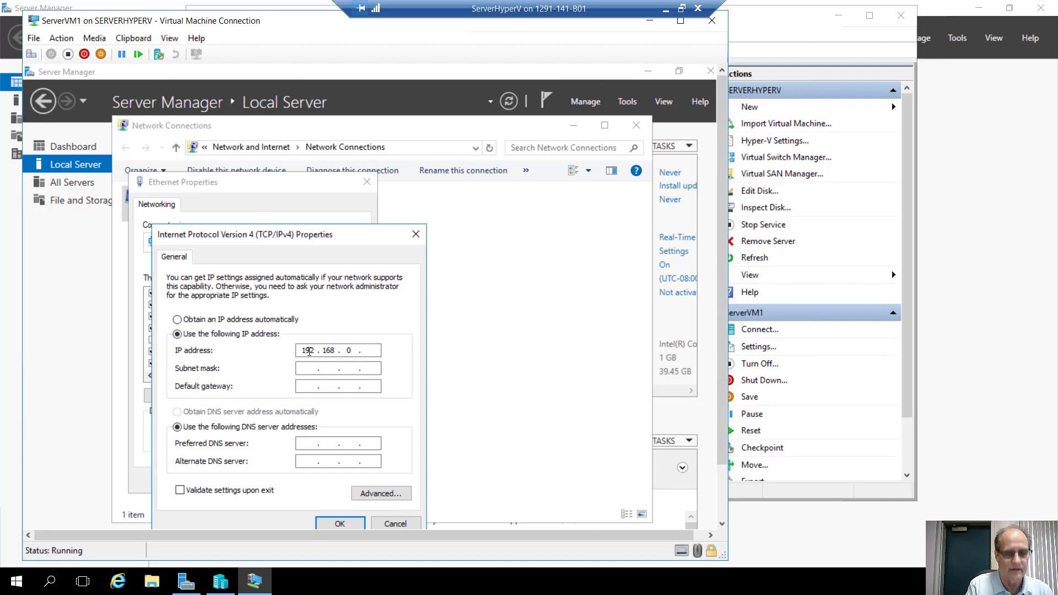
type("11")
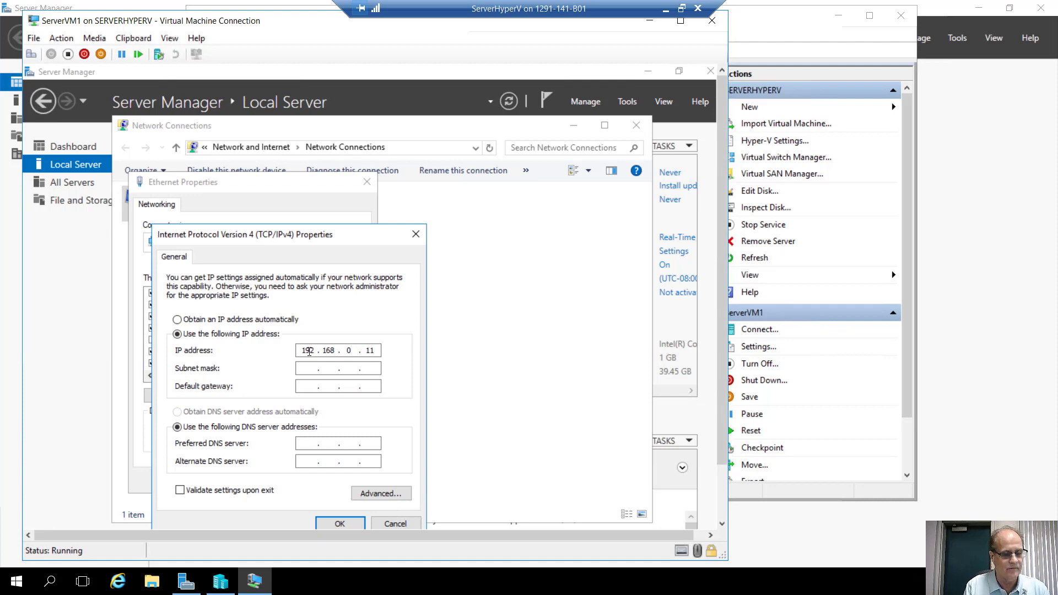
key("Tab")
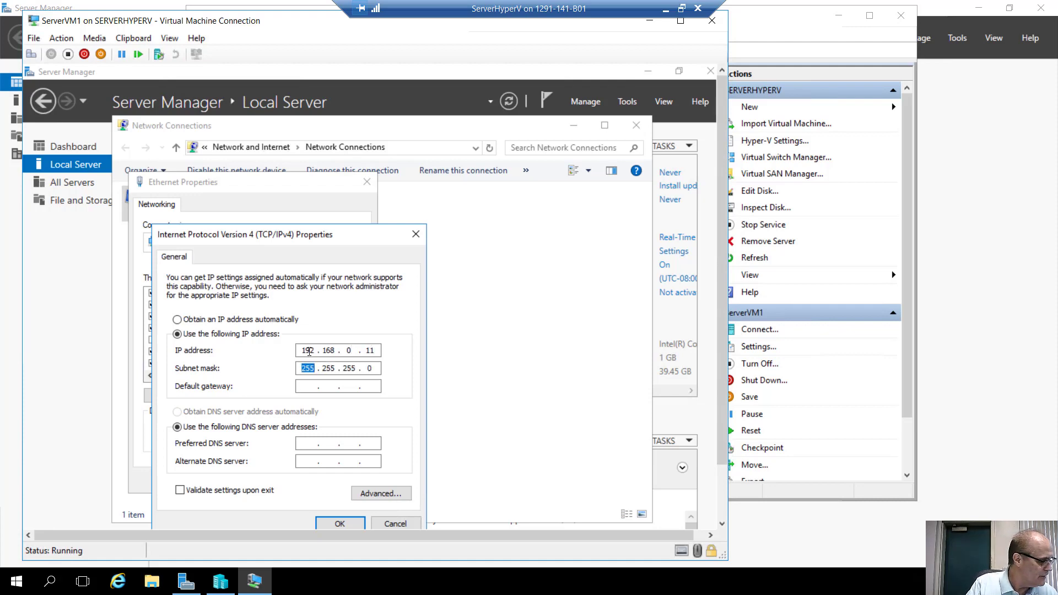
left_click(340, 524)
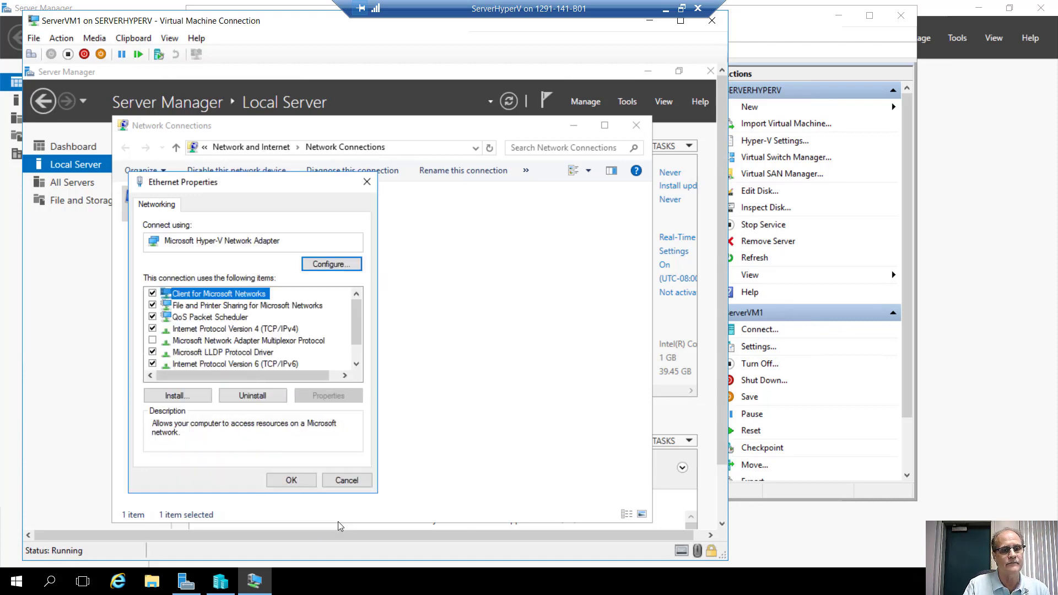
left_click(294, 478)
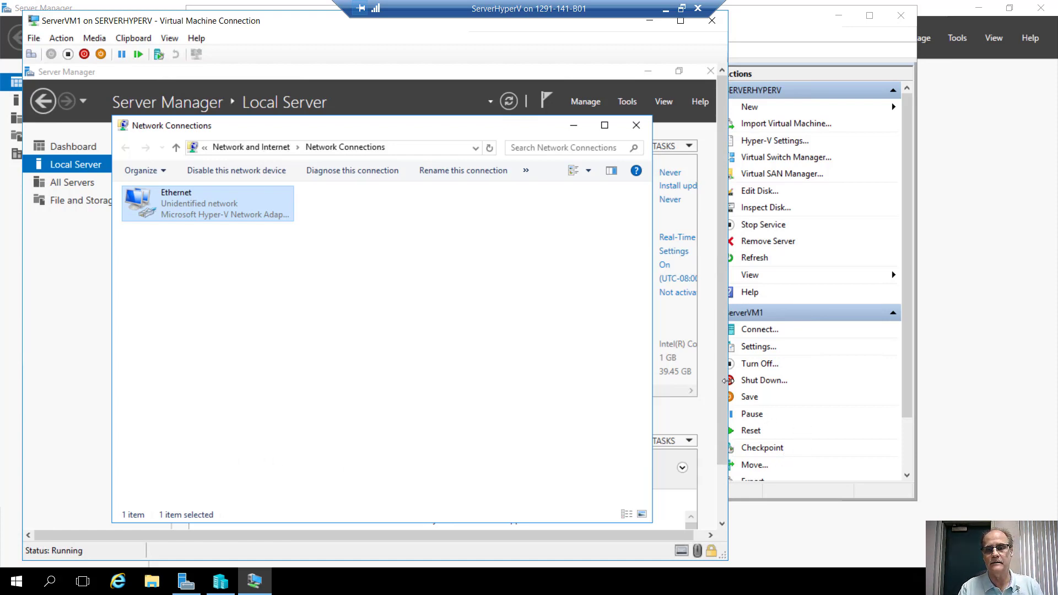
left_click_drag(723, 385, 708, 442)
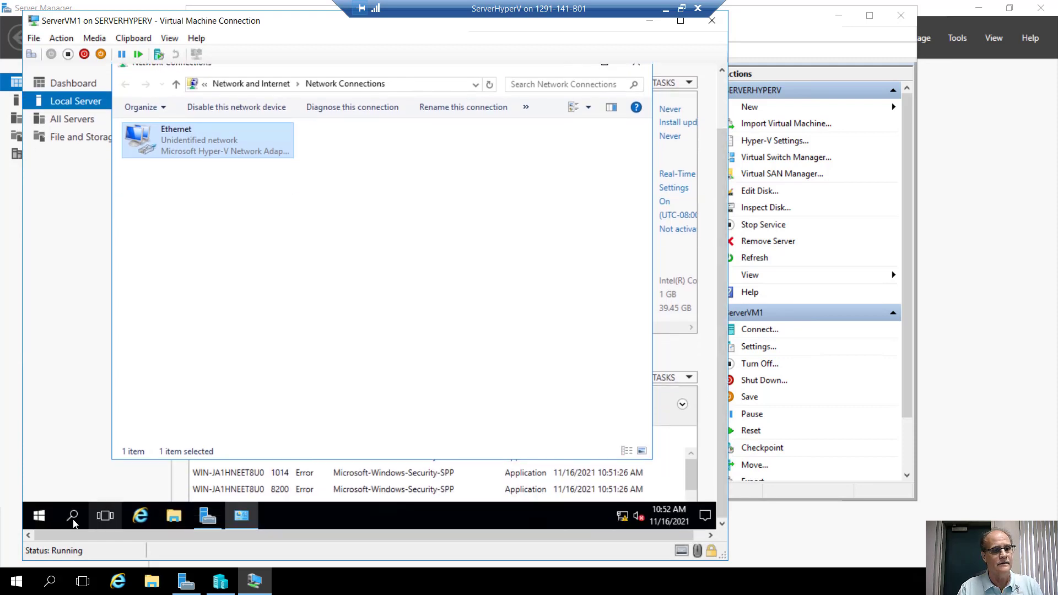
Launch Windows PowerShell as administrator inside ServerVM1.
left_click(42, 517)
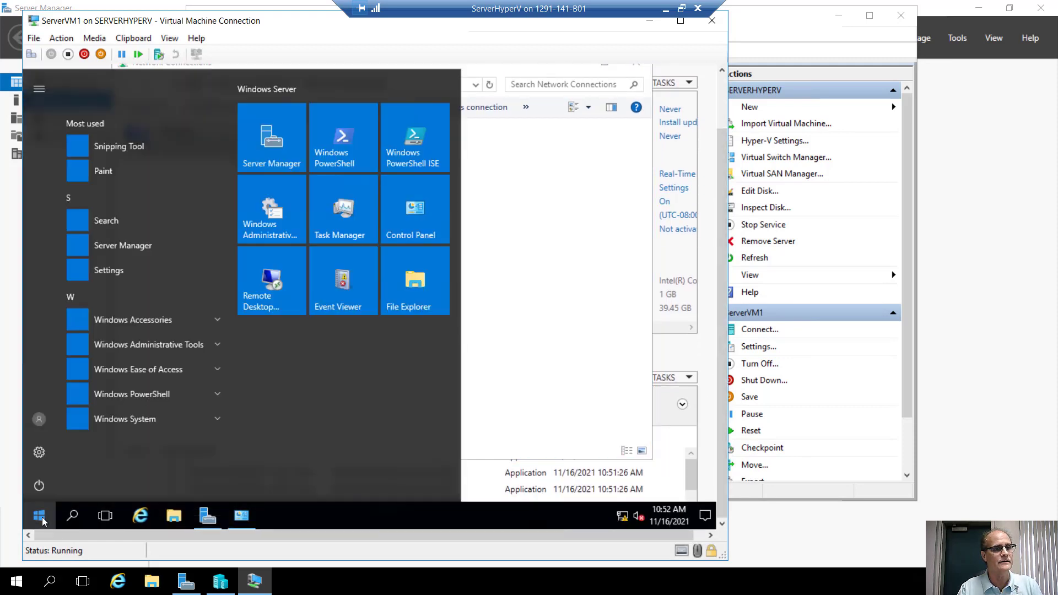
right_click(349, 148)
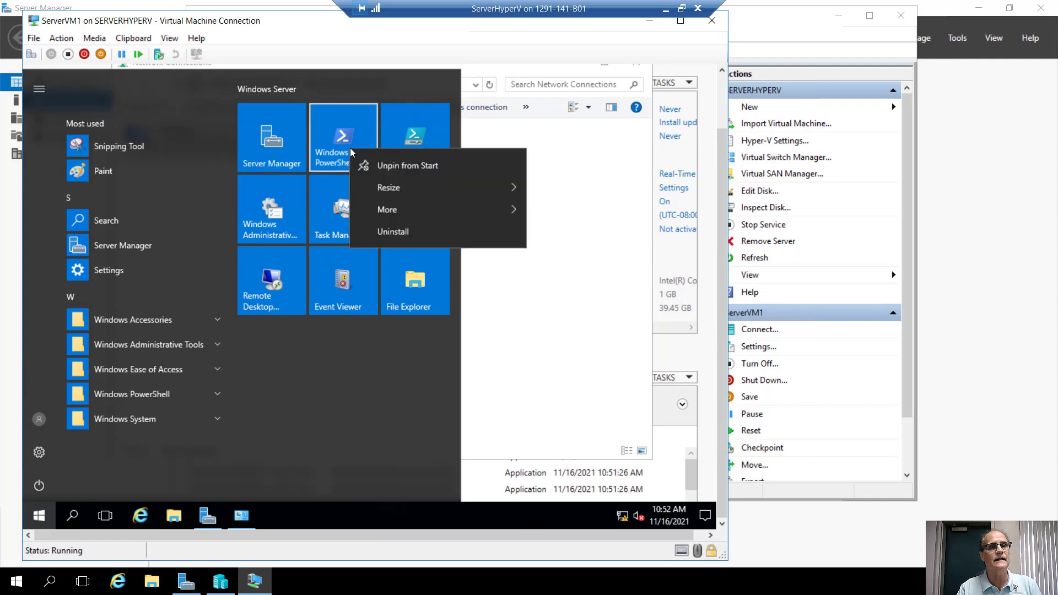
mouse_move(456, 210)
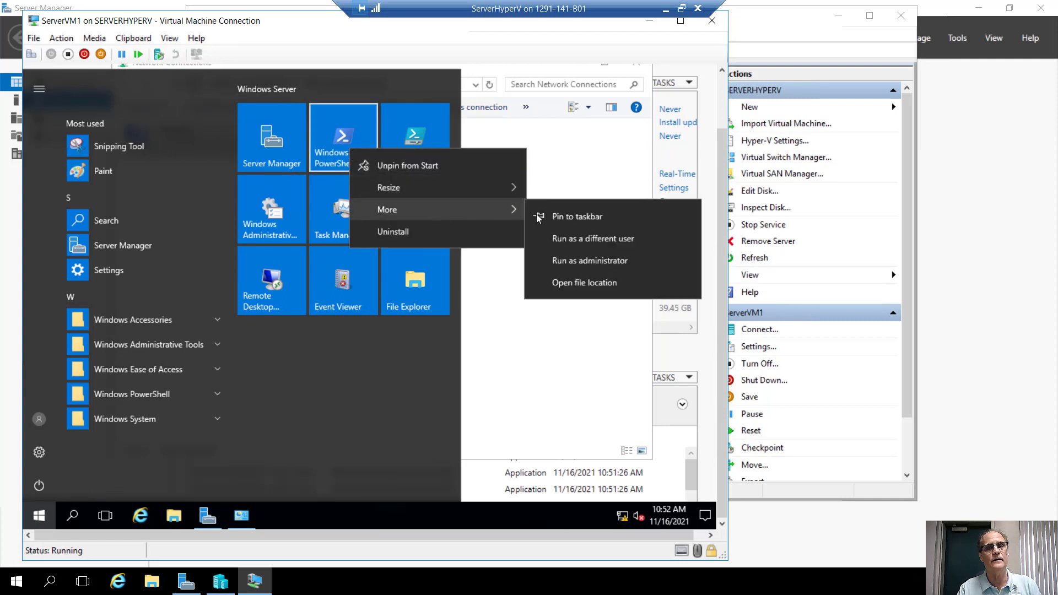
left_click(550, 261)
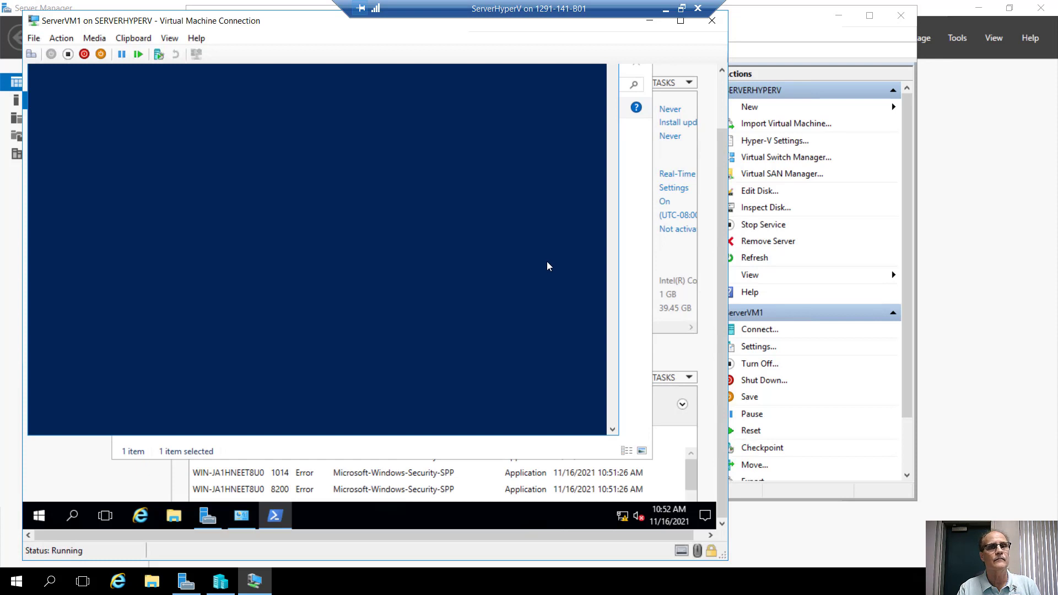
left_click_drag(726, 146, 724, 84)
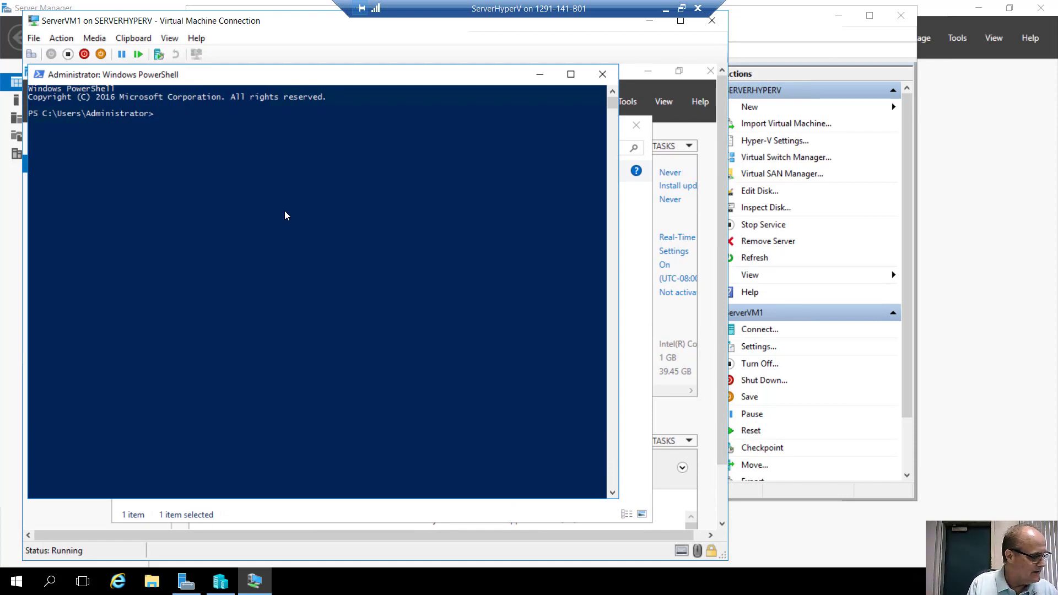
Enter 'Set-NetFirewallRule FPS-ICMP4-ERQ-In -Enabled True' using Tab completion, without running it.
type("set-")
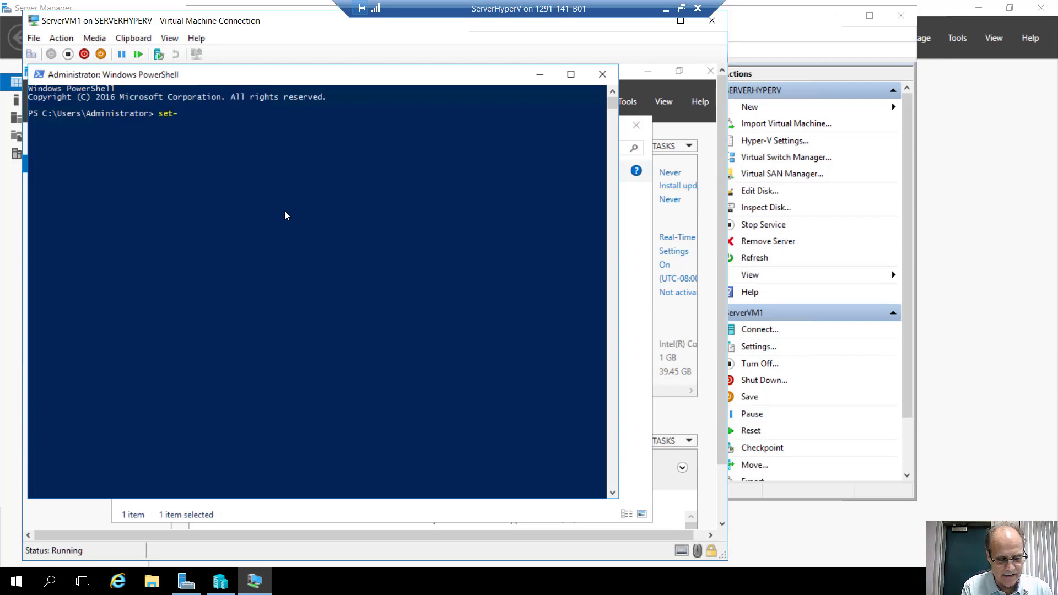
type("net")
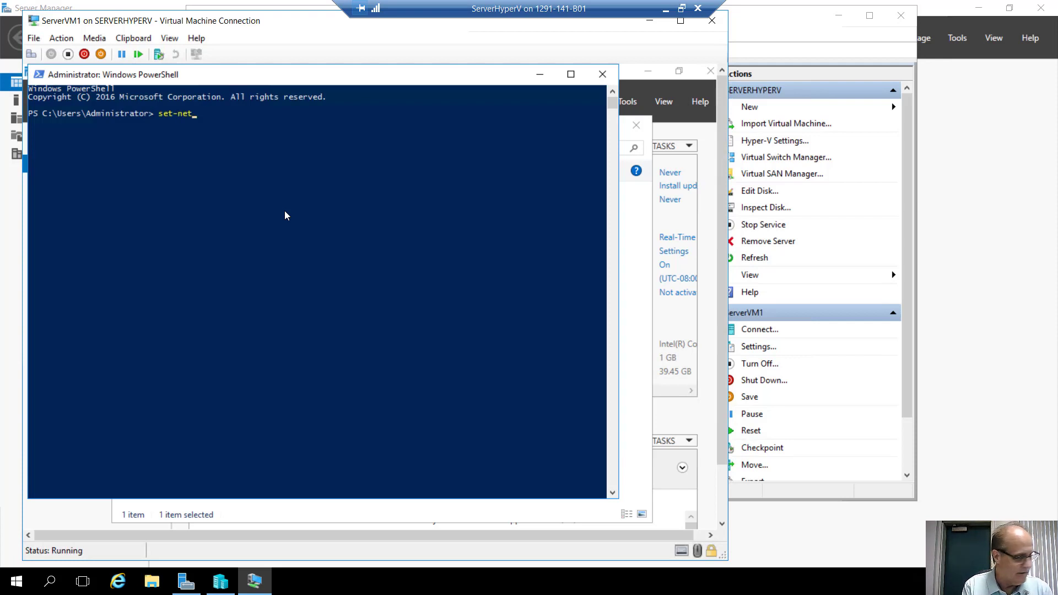
type("fir")
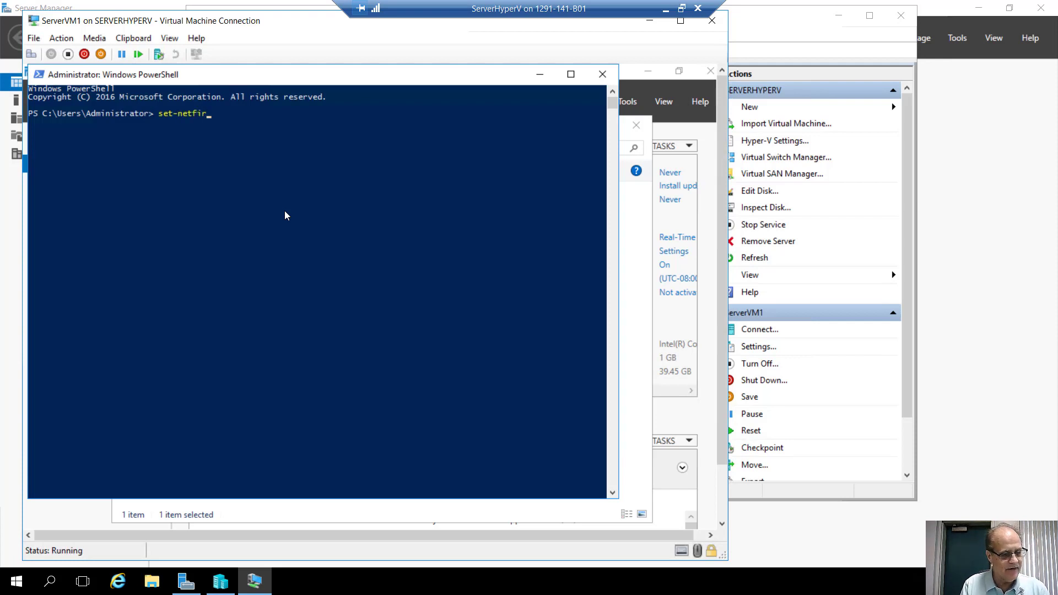
key("Tab")
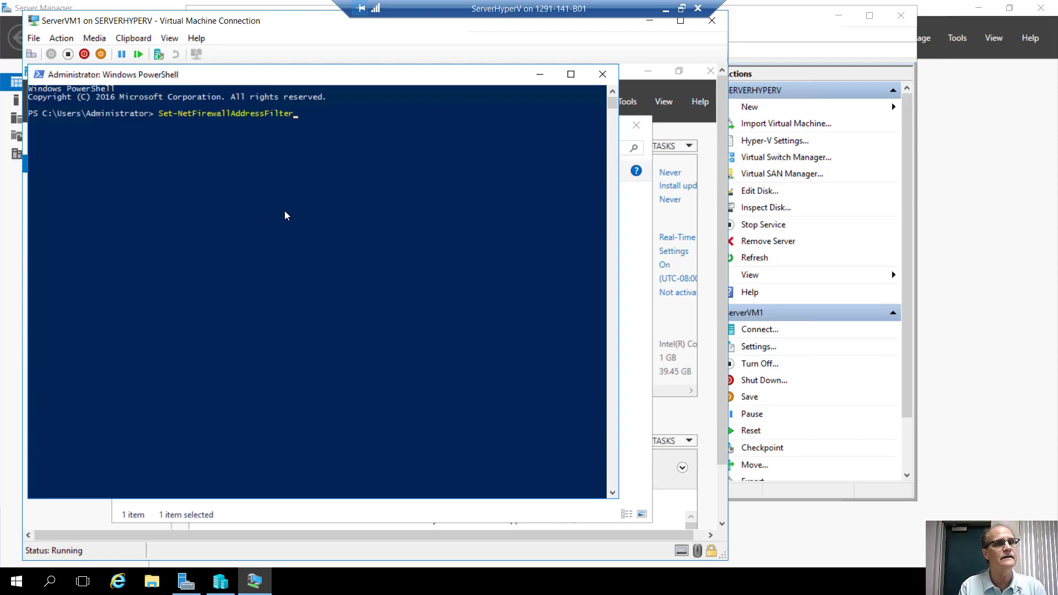
key("Tab")
key("Tab")
key("Tab")
key("Tab")
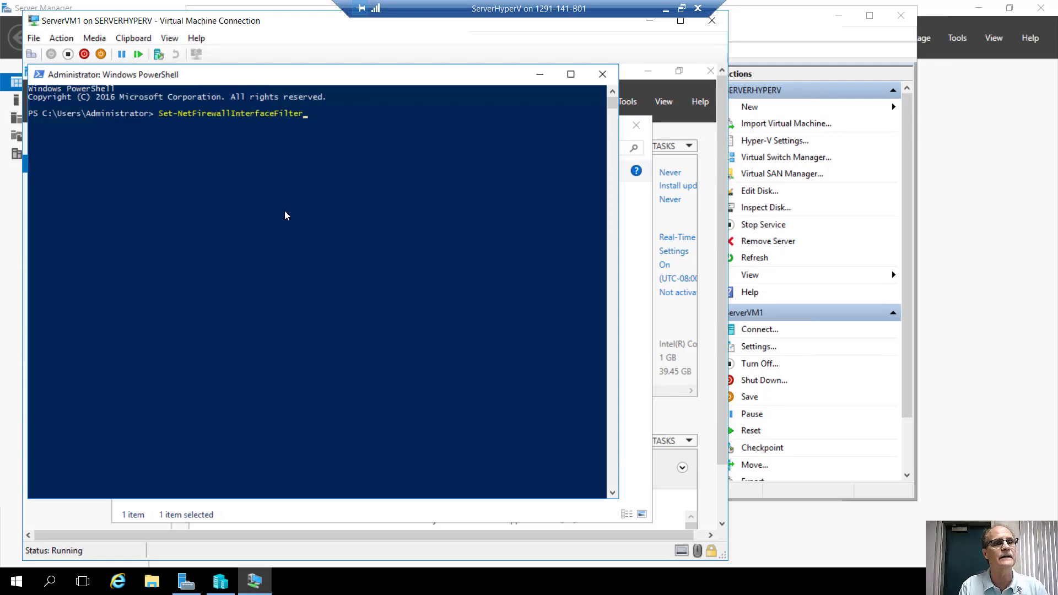
key("Tab")
key("Tab")
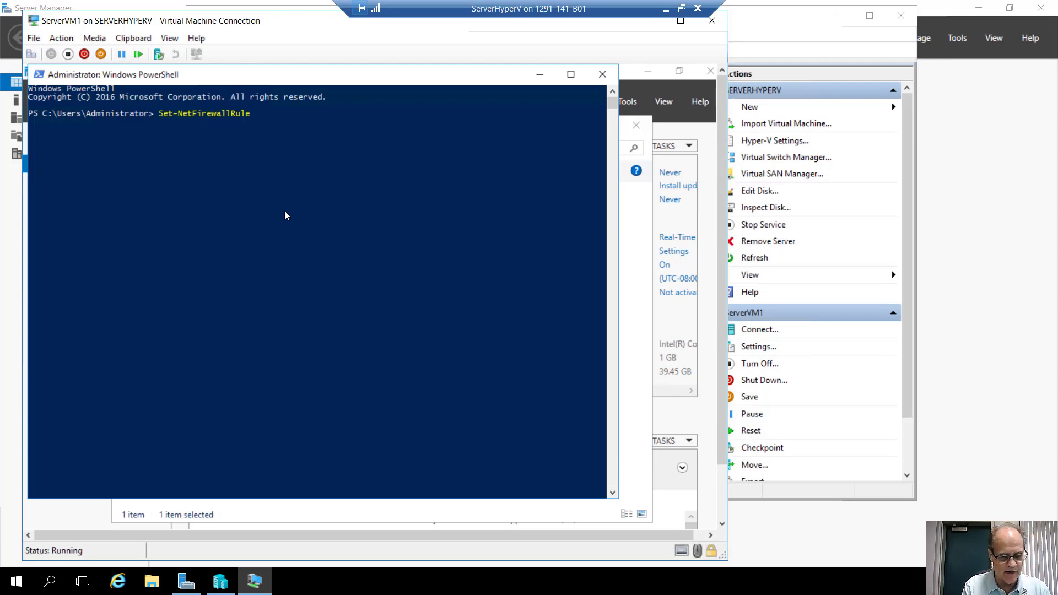
type("FPS")
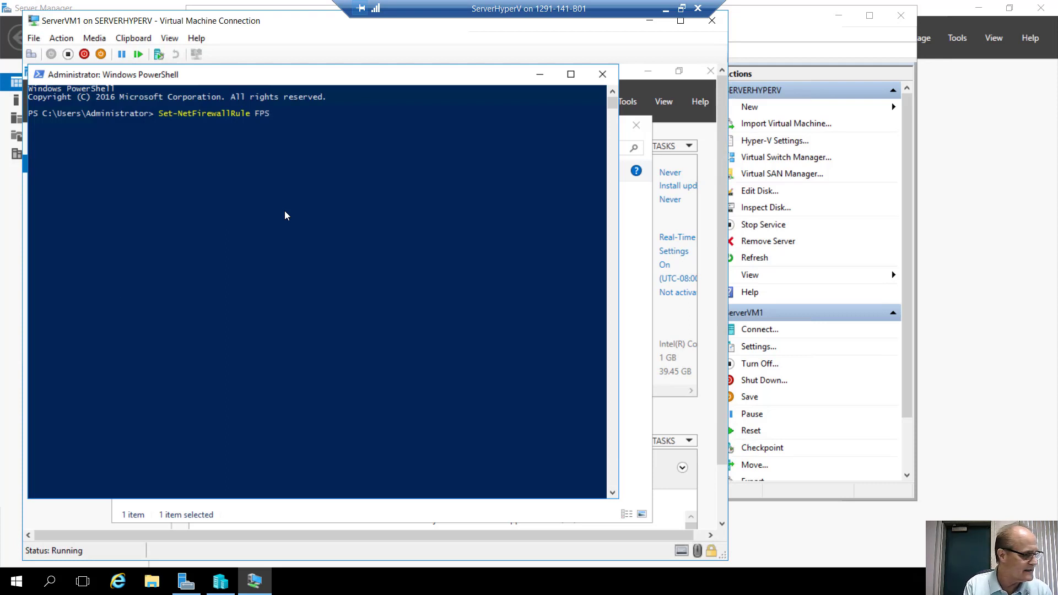
type("-")
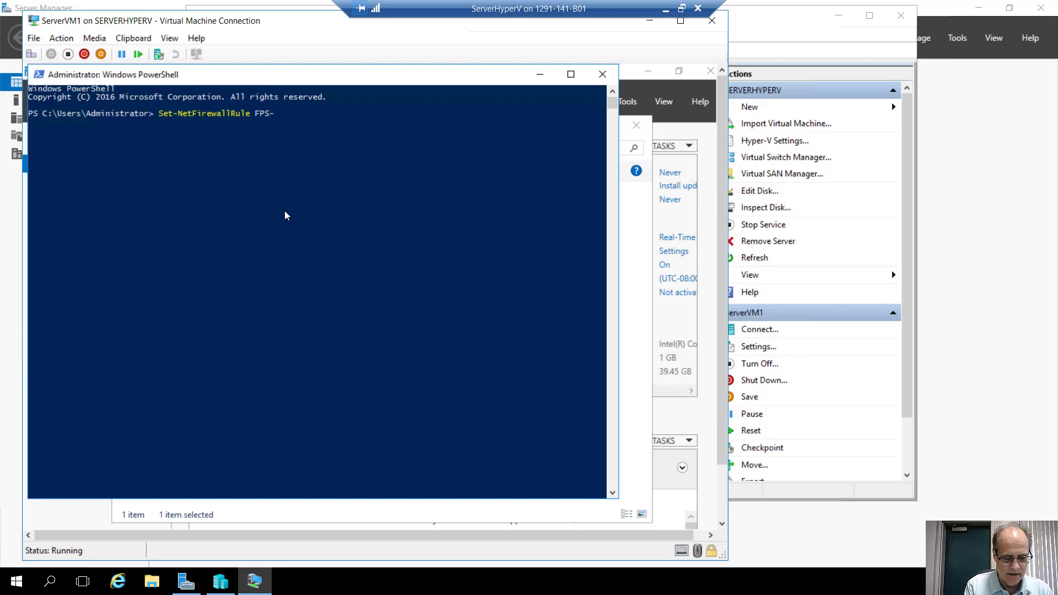
type("ICMP")
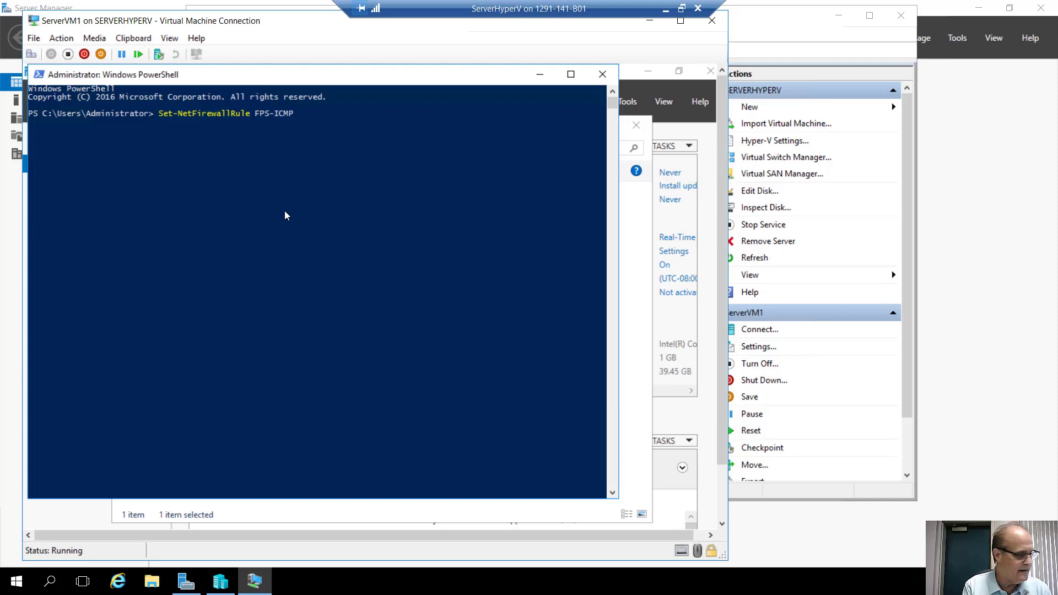
type("4")
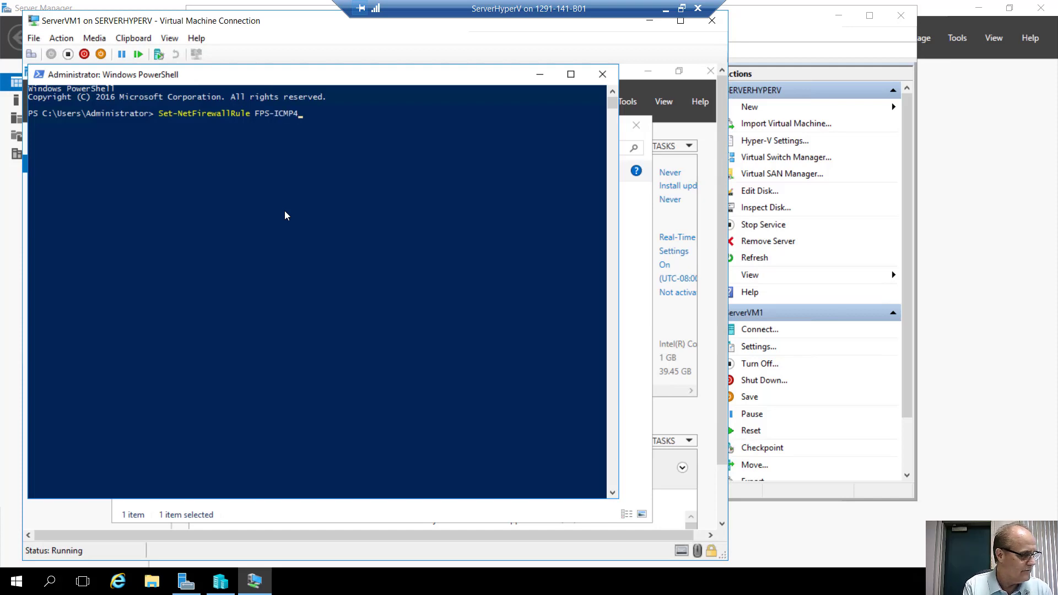
type("-E")
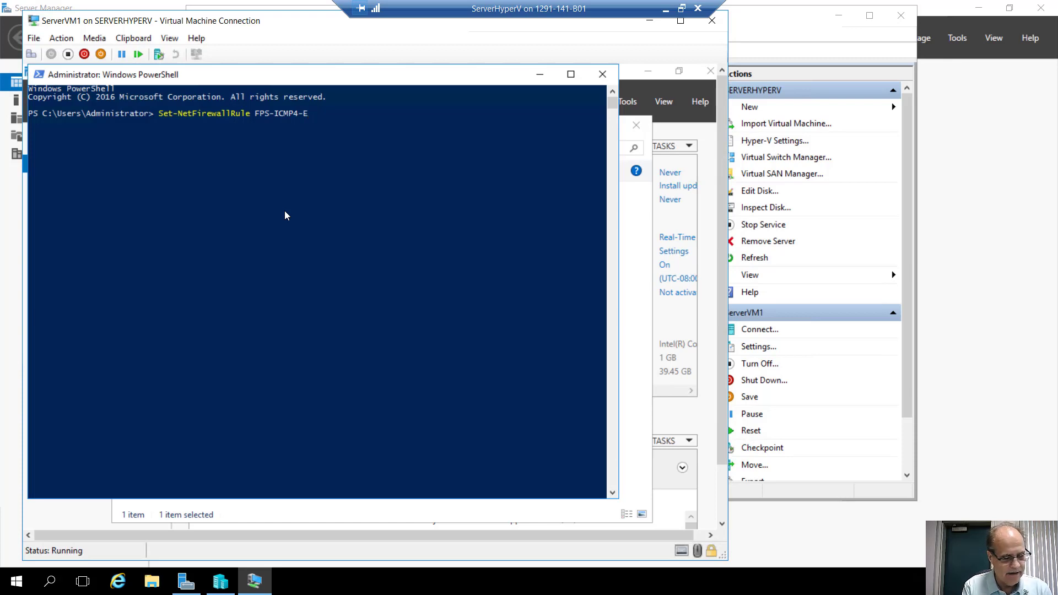
type("RQ")
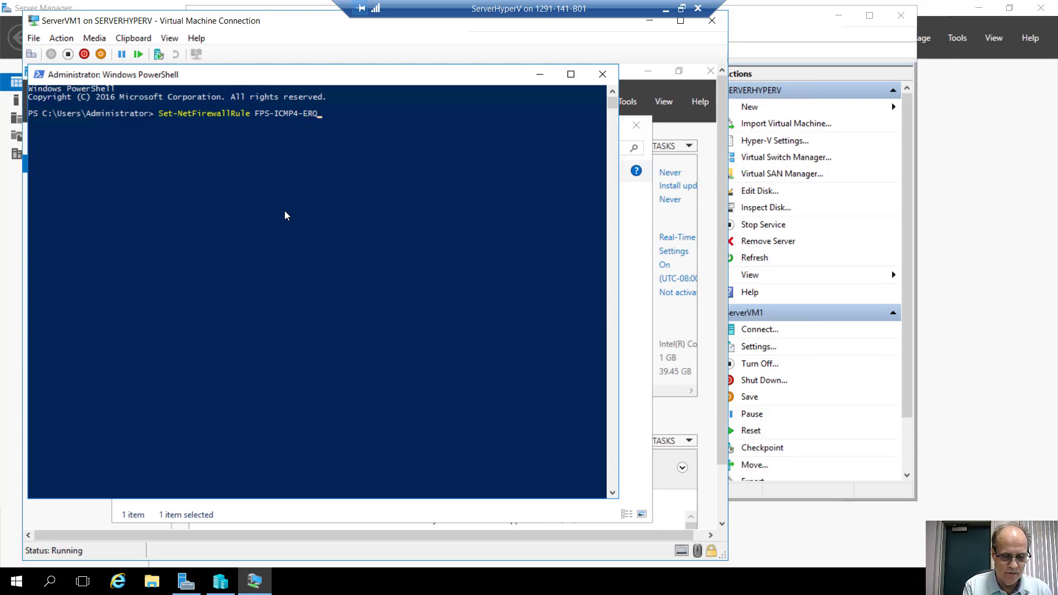
type("-In")
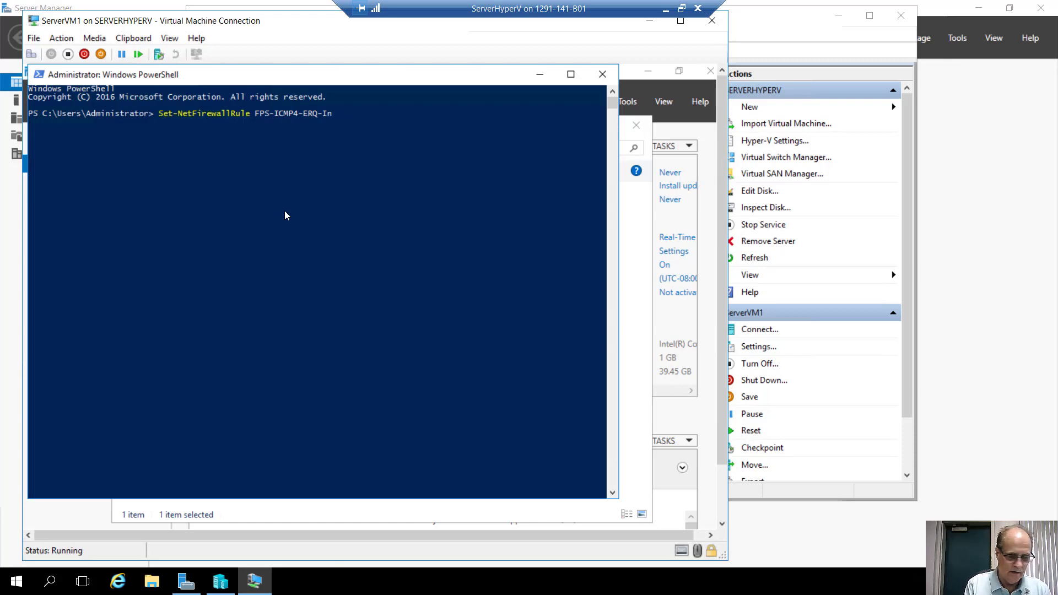
type(" -e")
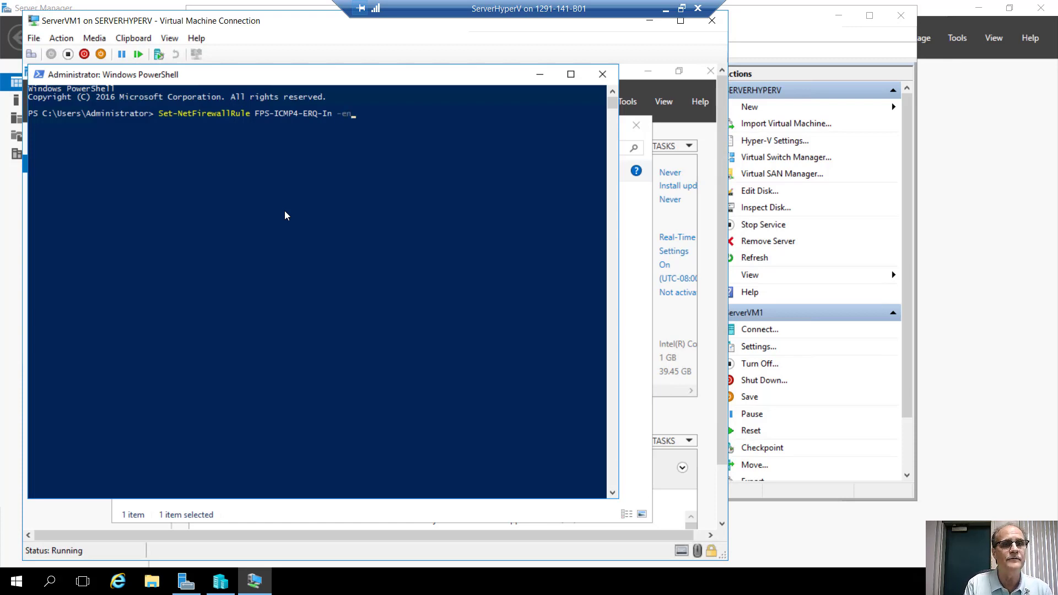
type("n")
key("Tab")
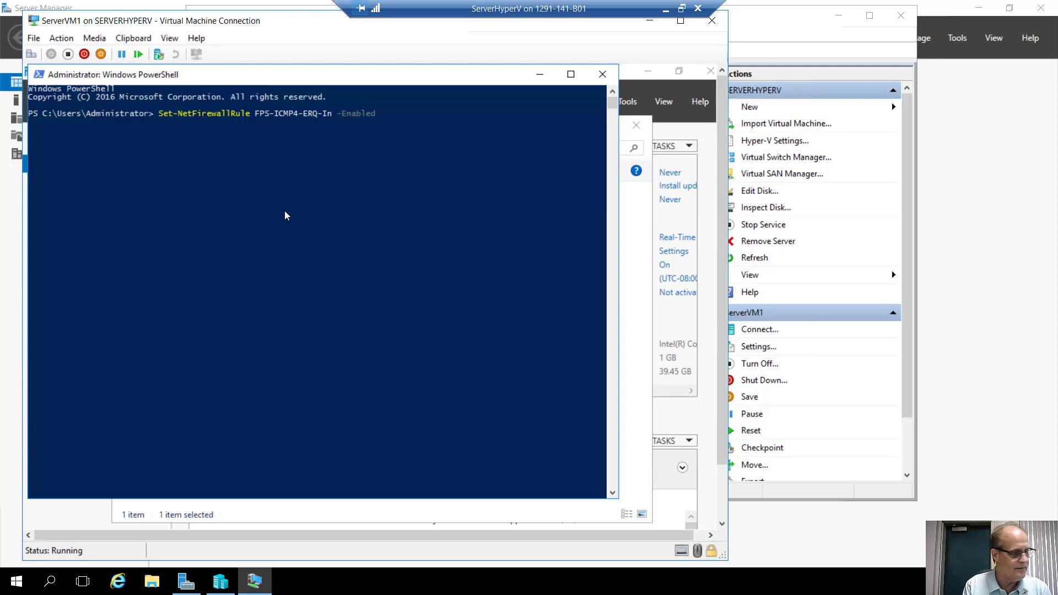
type("Tr")
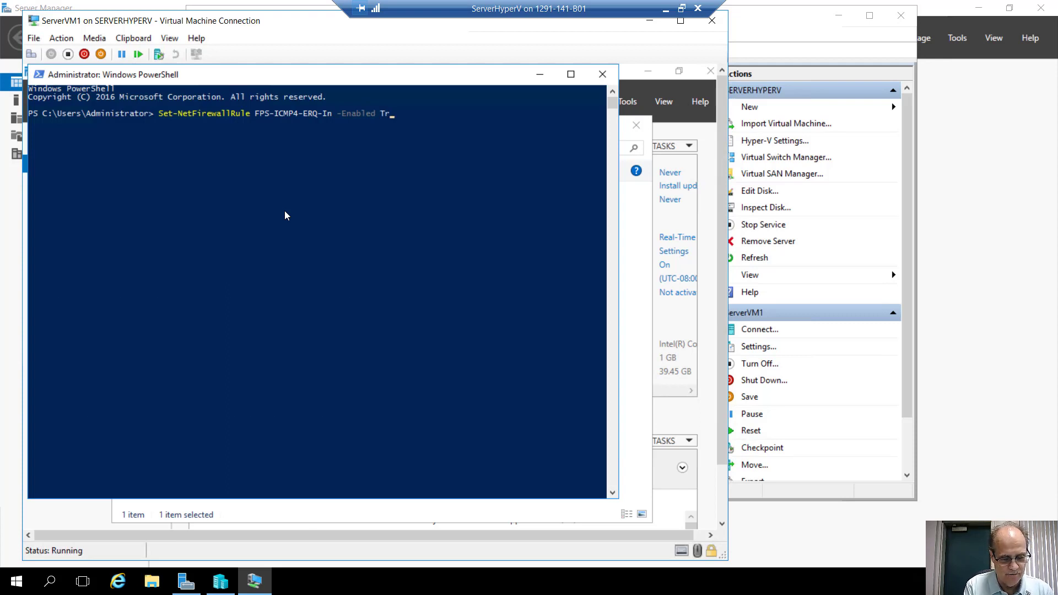
type("ue")
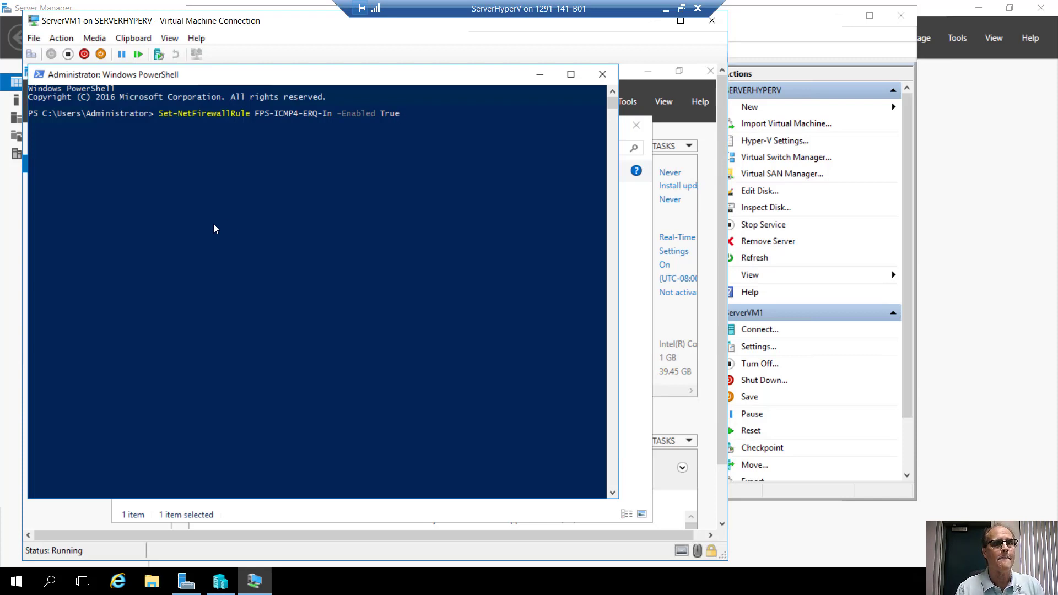
Enlarge the PowerShell console font to size 18.
left_click(37, 75)
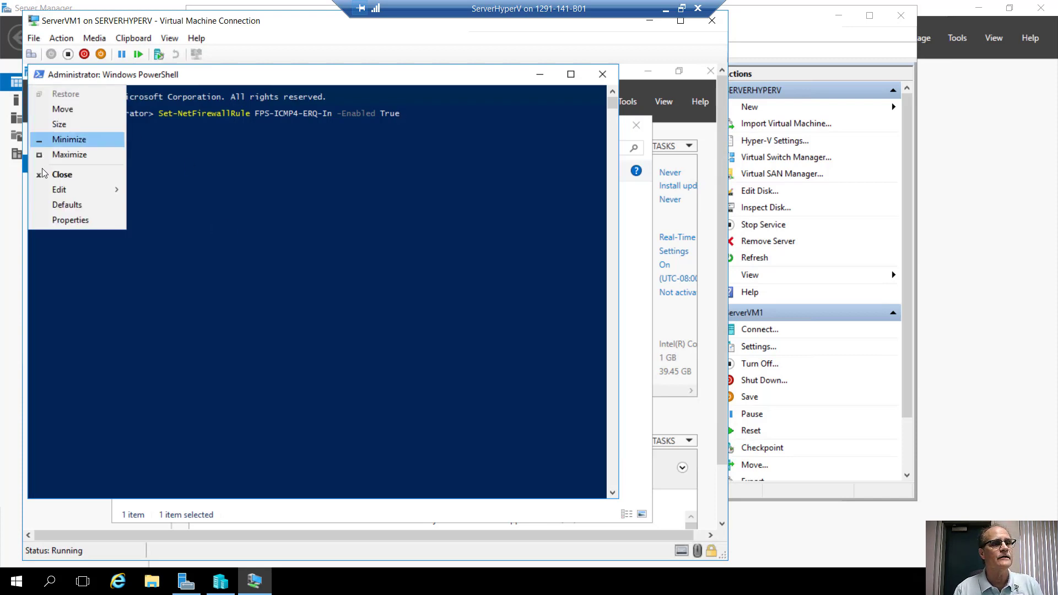
left_click(71, 220)
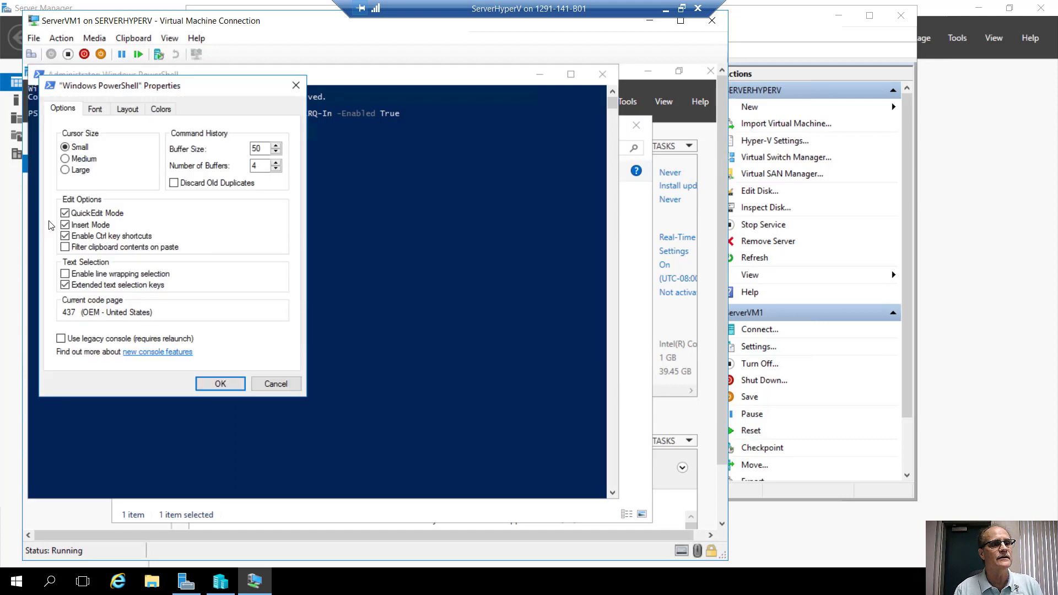
left_click(95, 109)
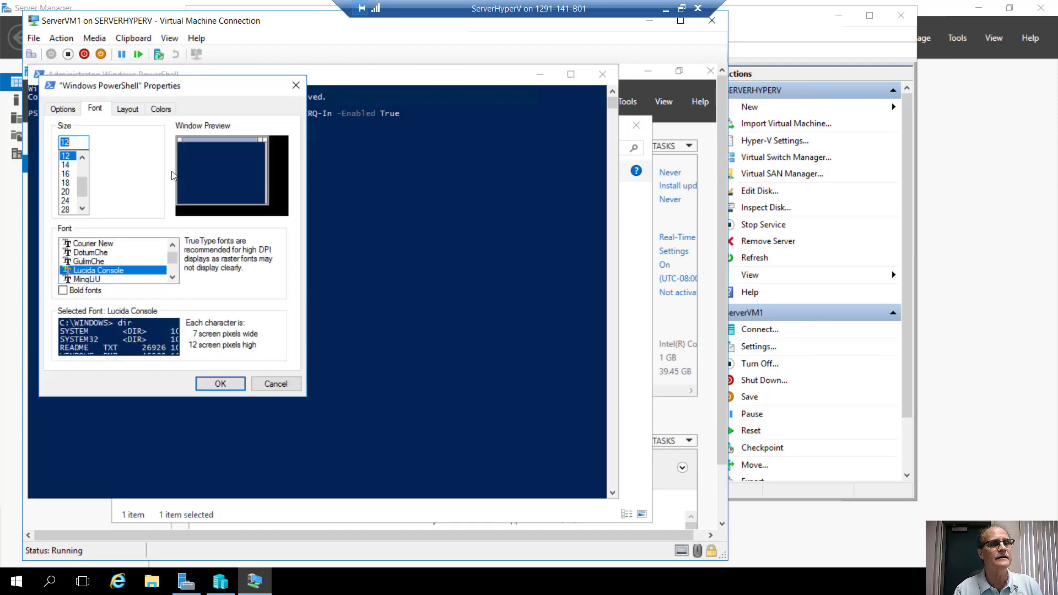
left_click(66, 183)
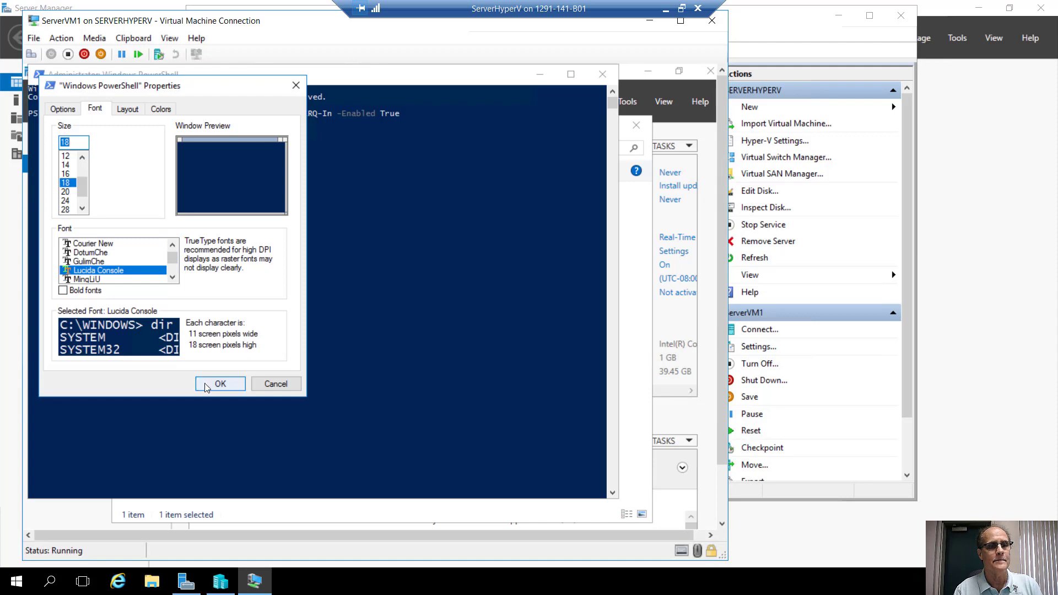
left_click(220, 385)
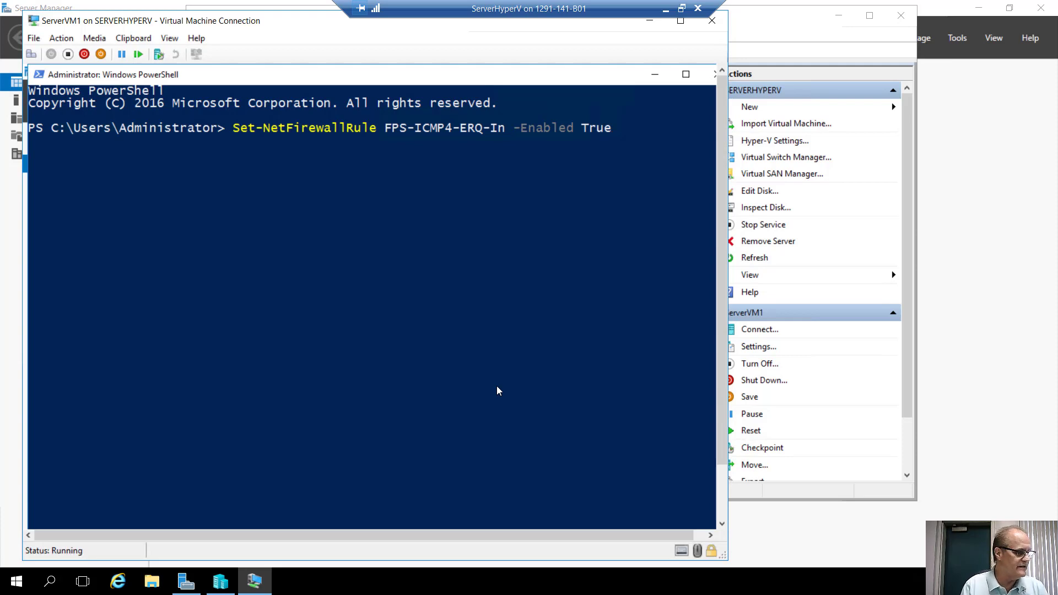
Run the firewall rule command, then exit PowerShell.
key("Return")
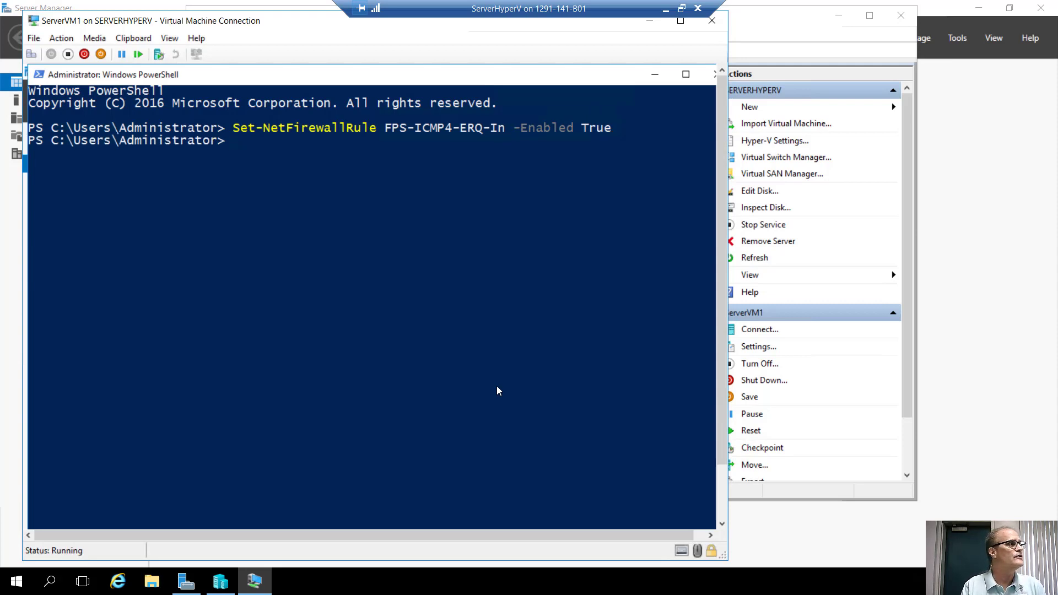
type("ex")
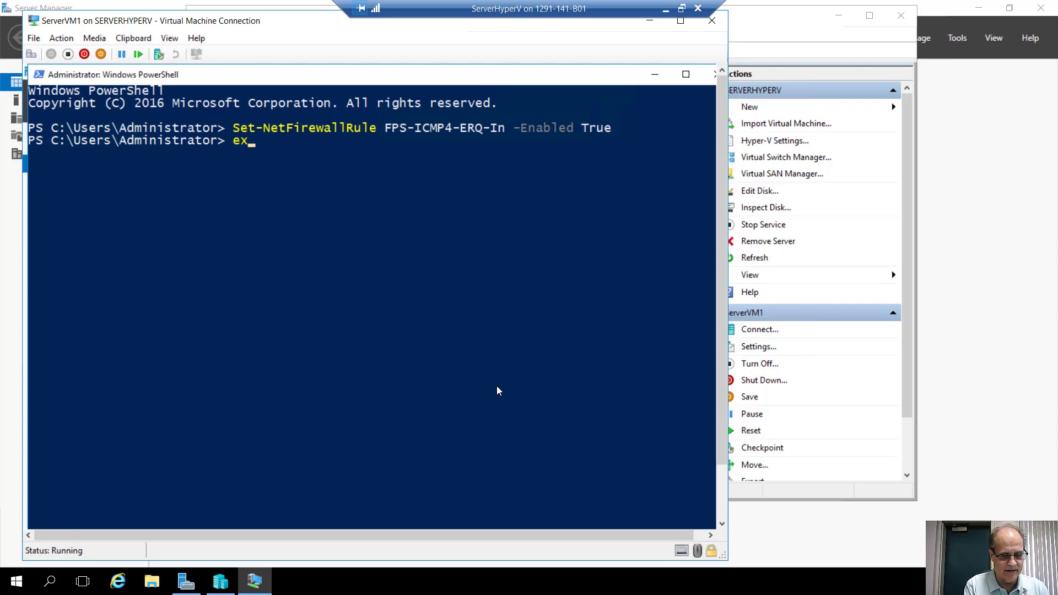
type("it")
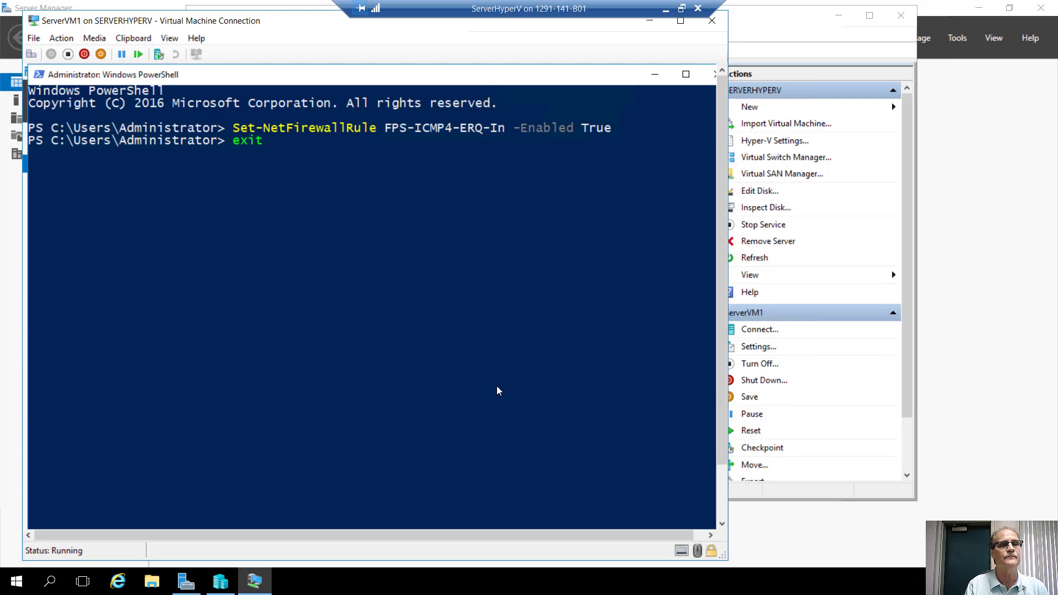
key("Return")
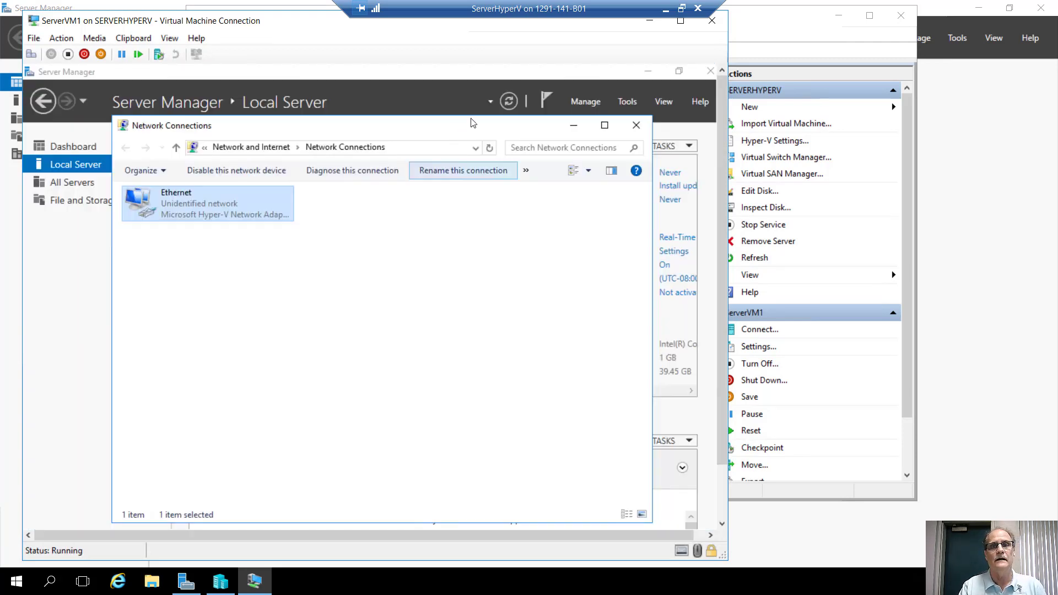
Close Network Connections, rename the computer to ServerVM1, and restart the VM now.
left_click(636, 125)
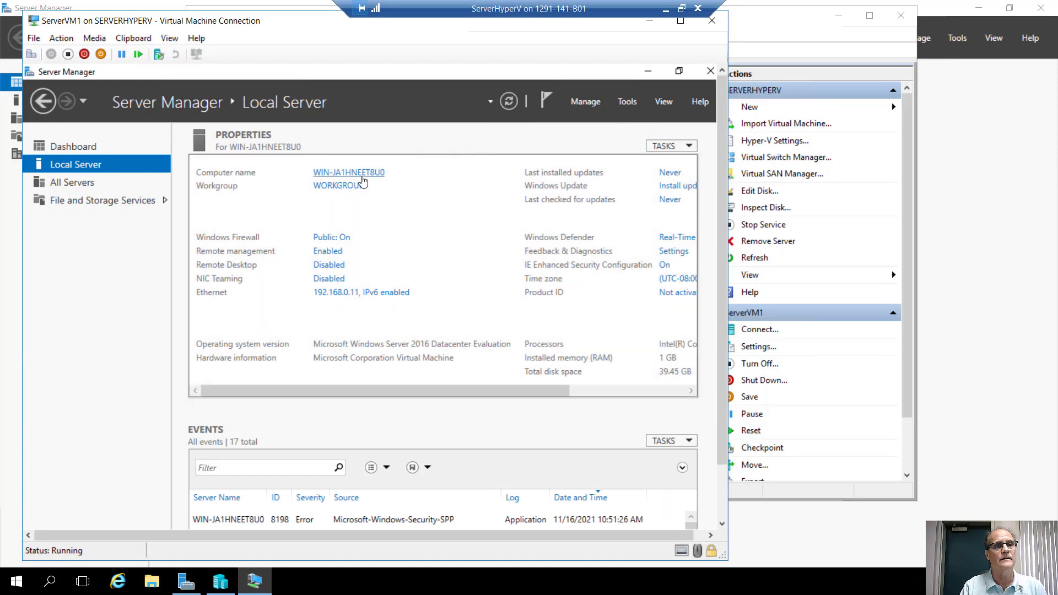
left_click(339, 177)
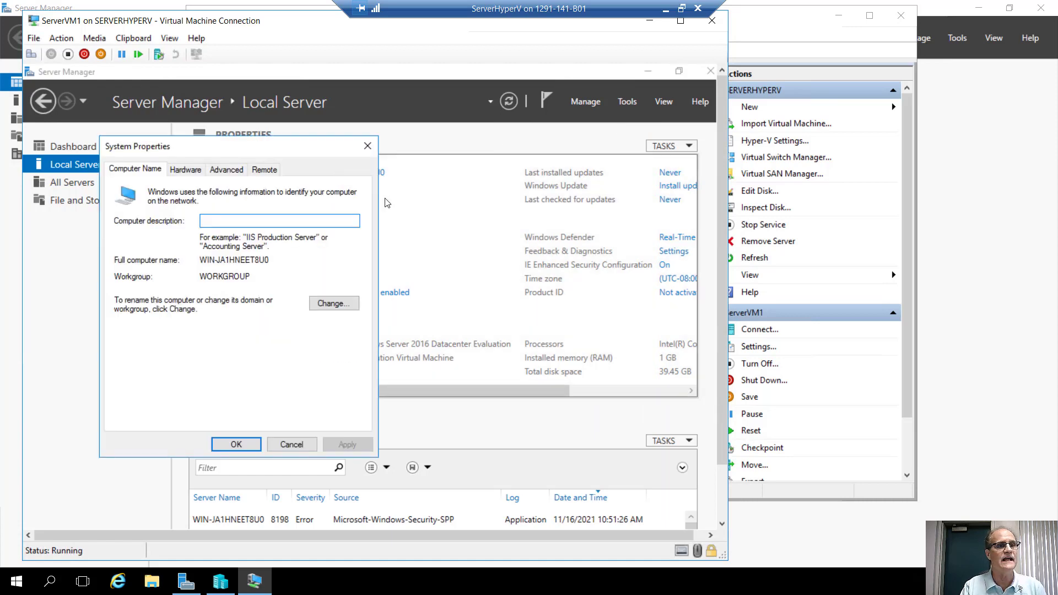
left_click(330, 302)
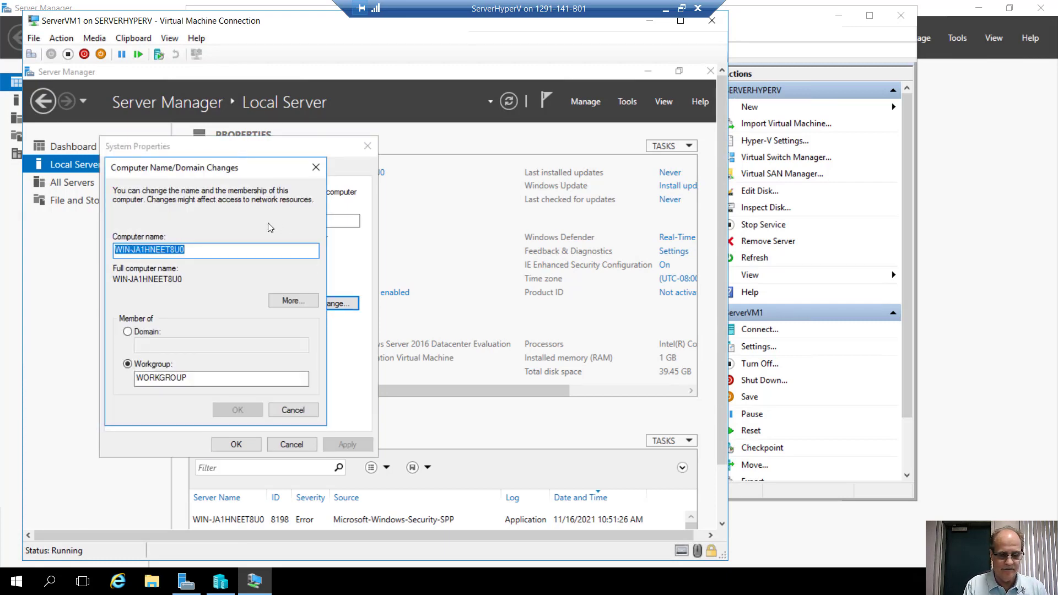
type("Serv")
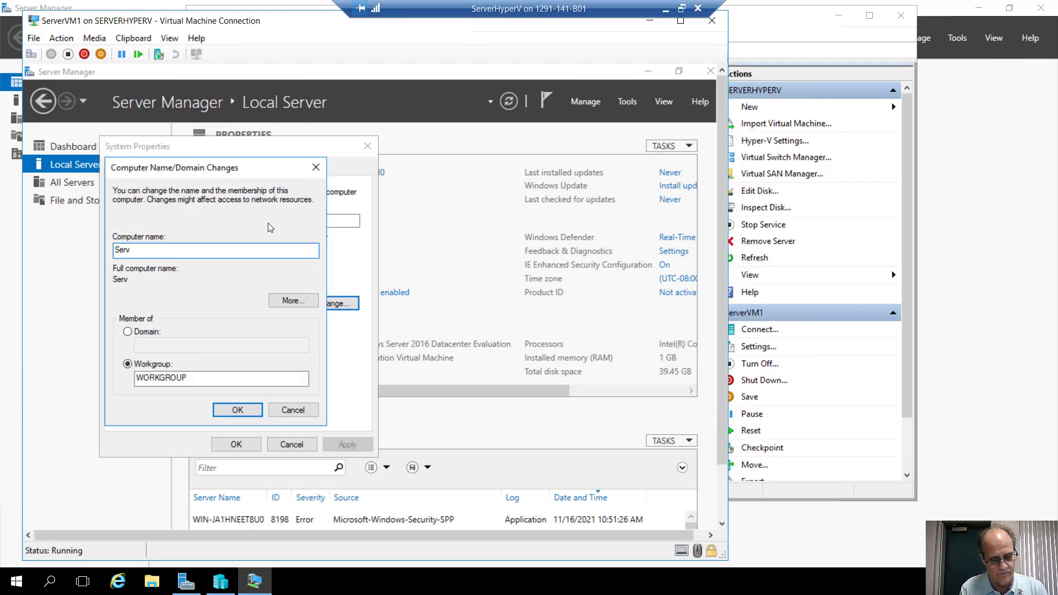
type("erVM1")
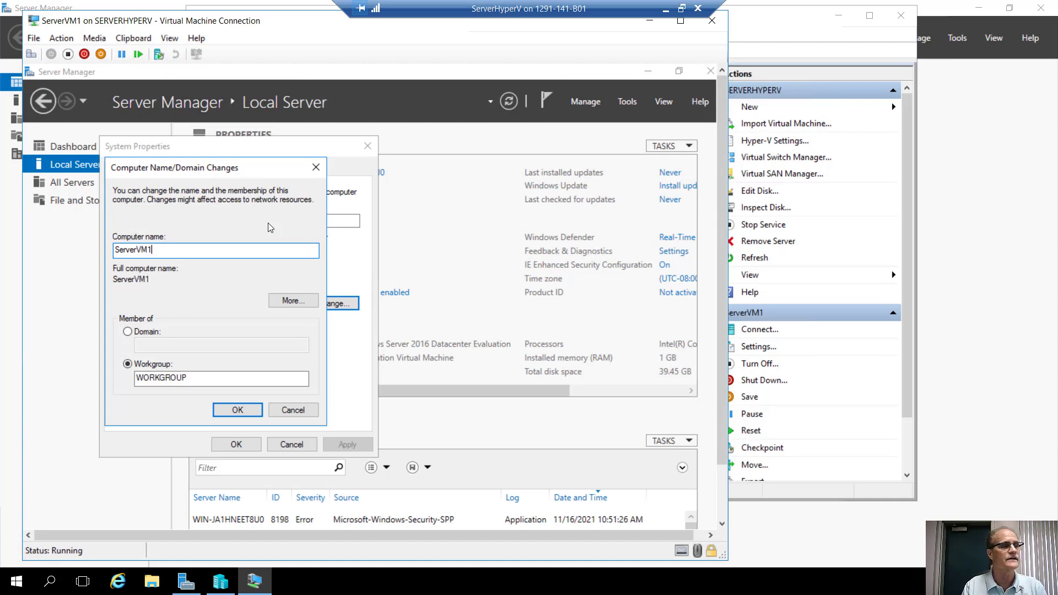
key("Return")
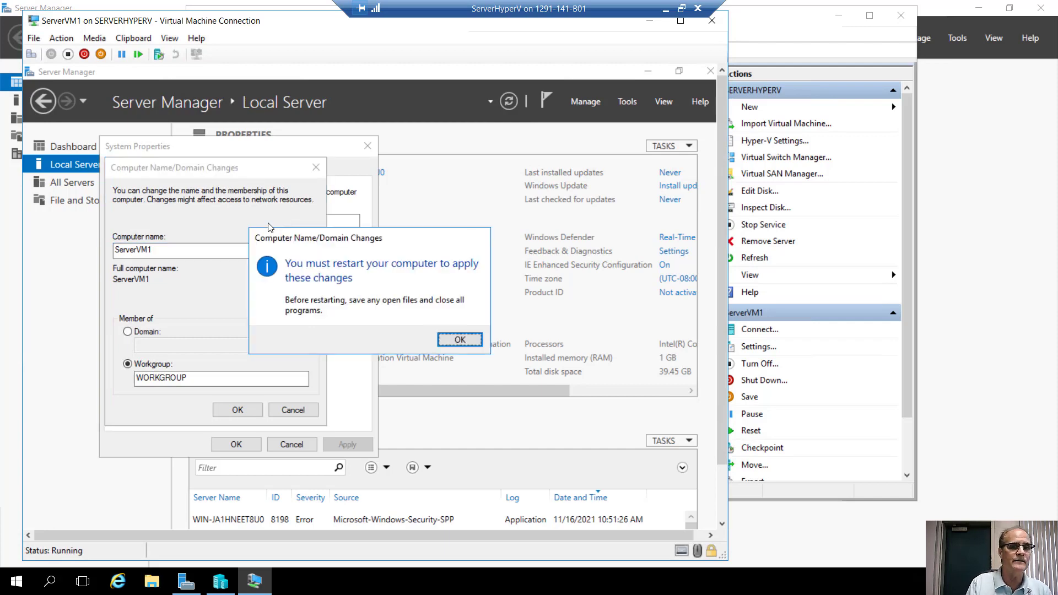
key("Return")
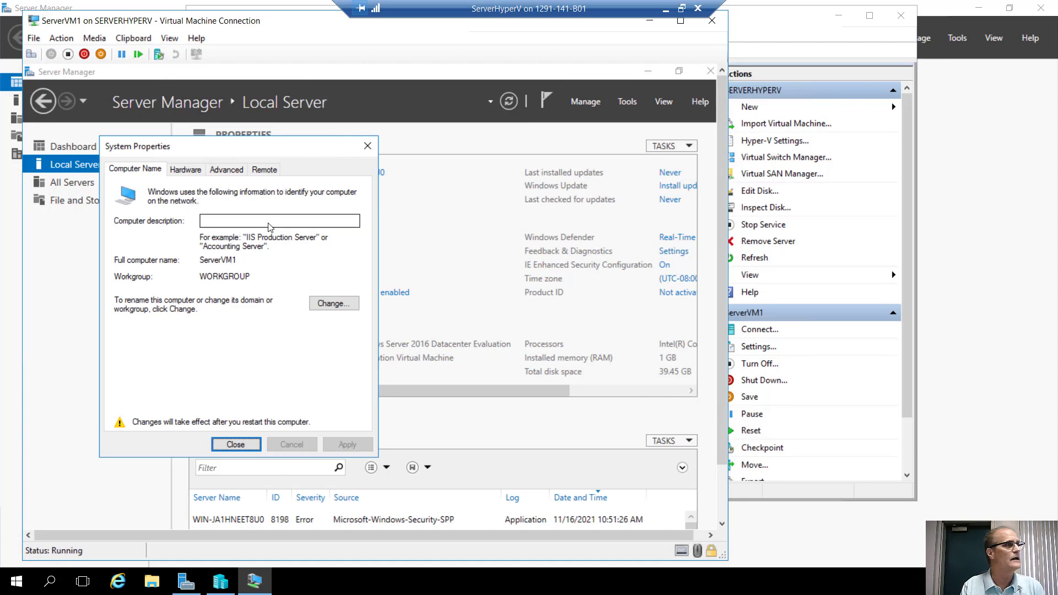
key("Return")
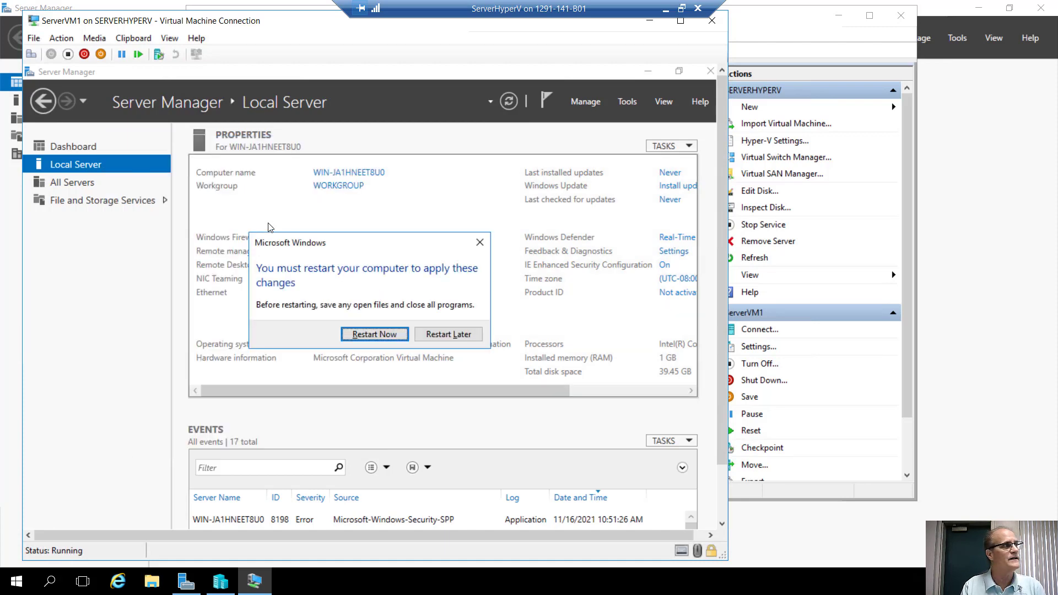
key("Return")
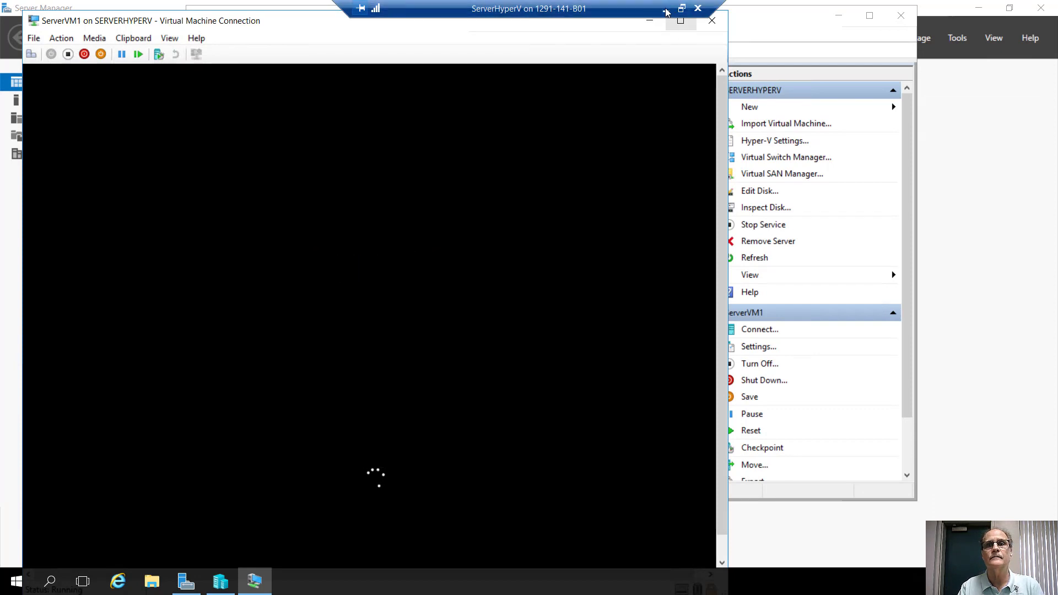
Restore the full-screen remote session to a window while ServerVM1 reboots to its lock screen.
left_click(681, 9)
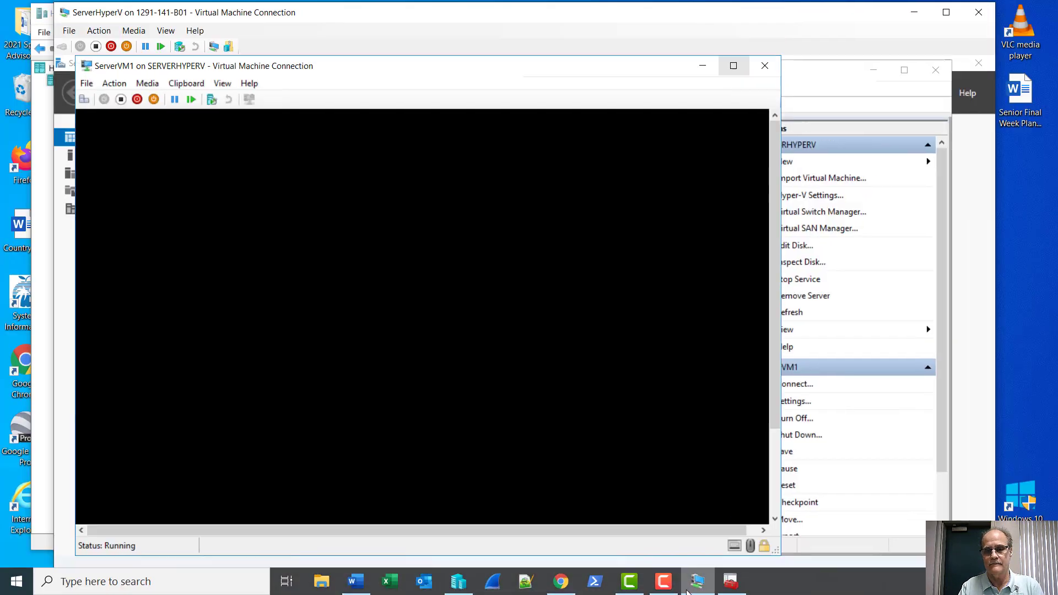
left_click(663, 581)
left_click(1003, 510)
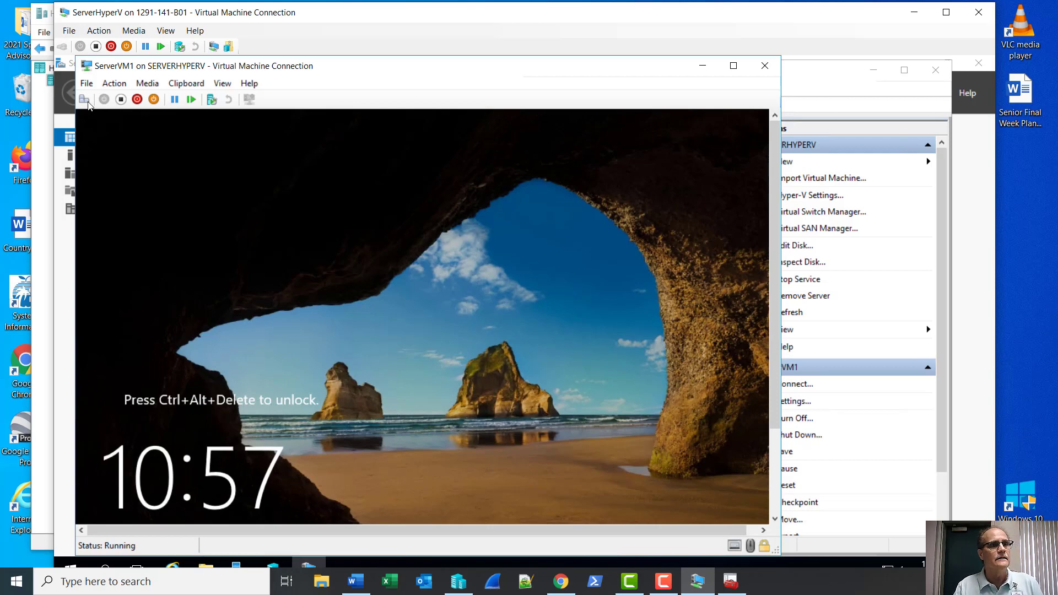
Send Ctrl+Alt+Delete to ServerVM1 and sign in with the Administrator password.
left_click(84, 103)
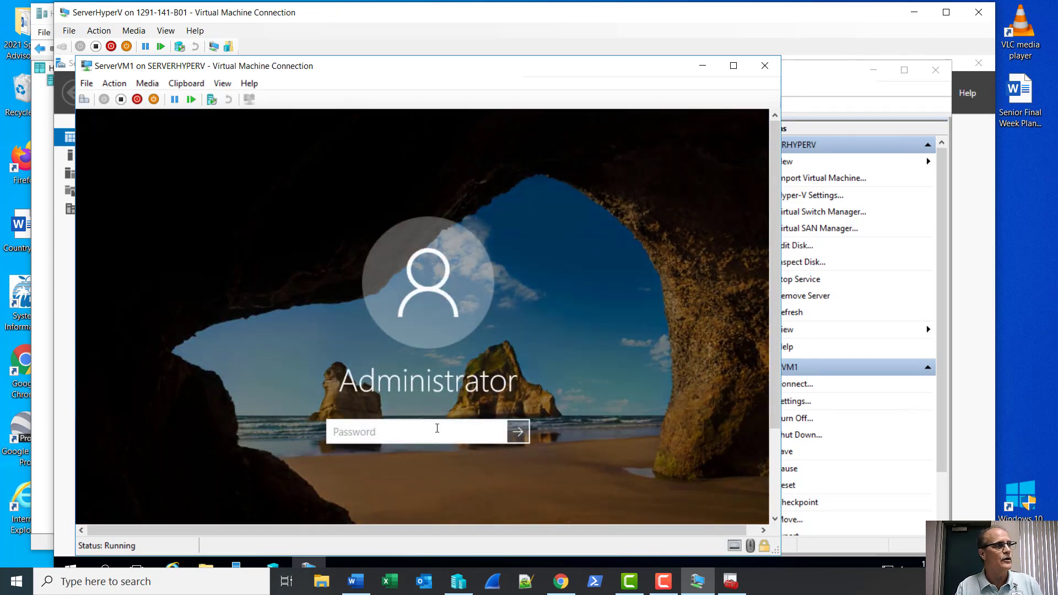
type("••••••••••")
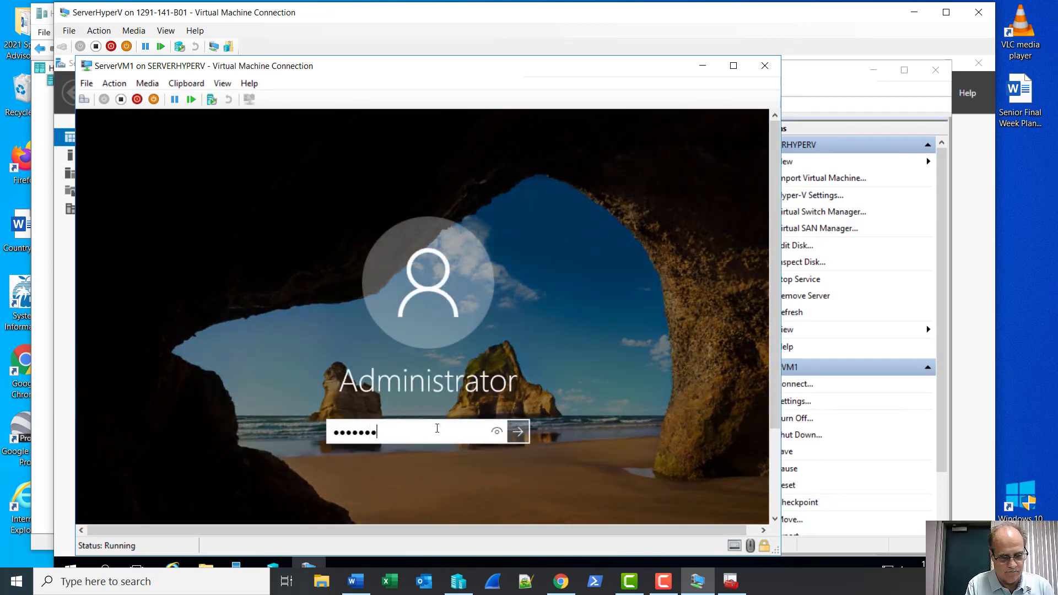
type("•")
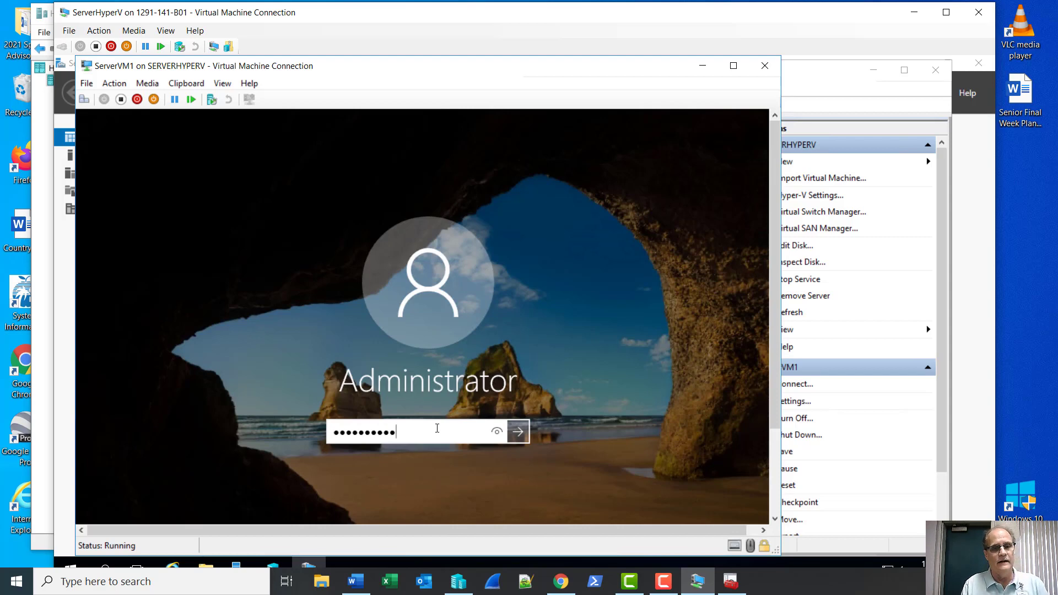
key("Return")
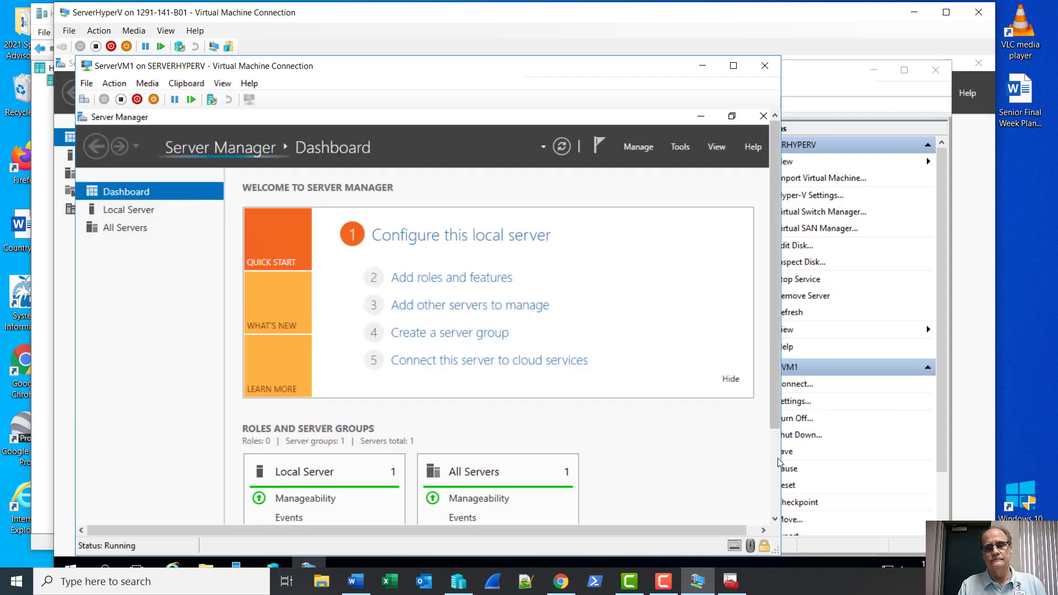
Shut down ServerVM1 with reason Other (Planned) and close its connection window.
left_click(778, 463)
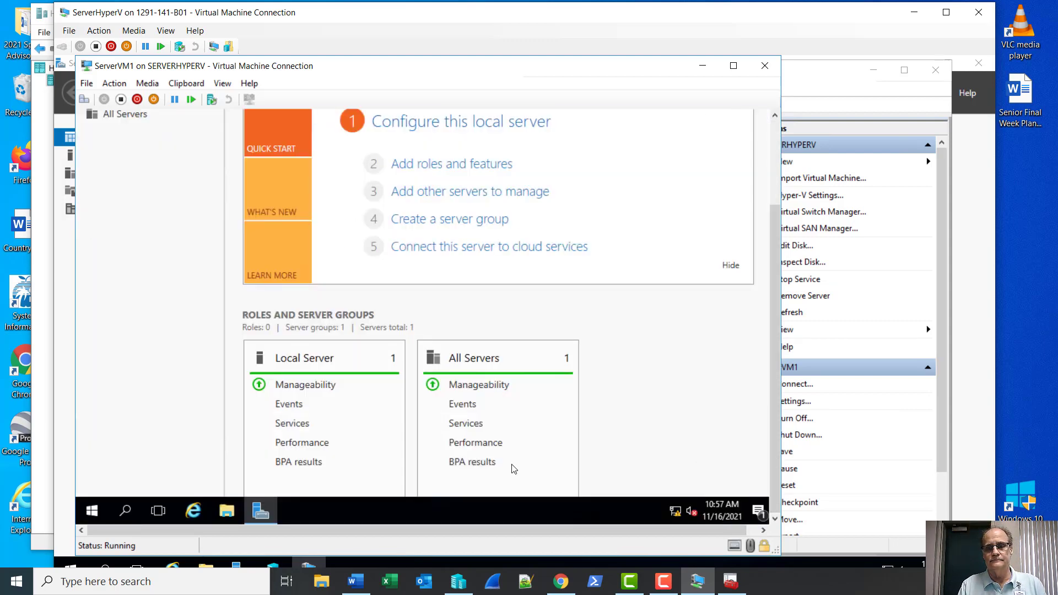
right_click(90, 519)
mouse_move(226, 475)
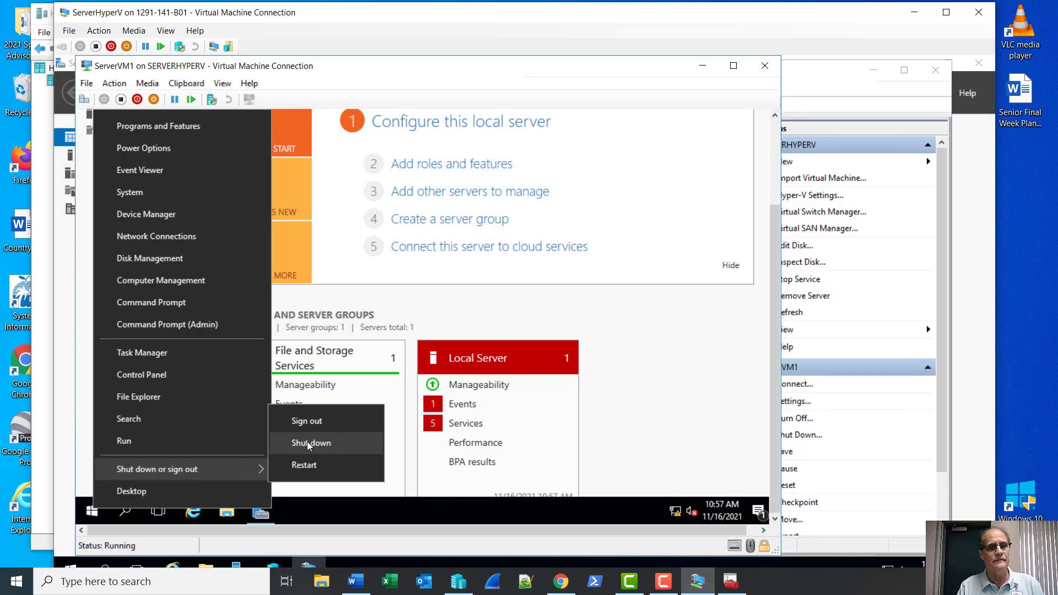
left_click(310, 445)
left_click(188, 451)
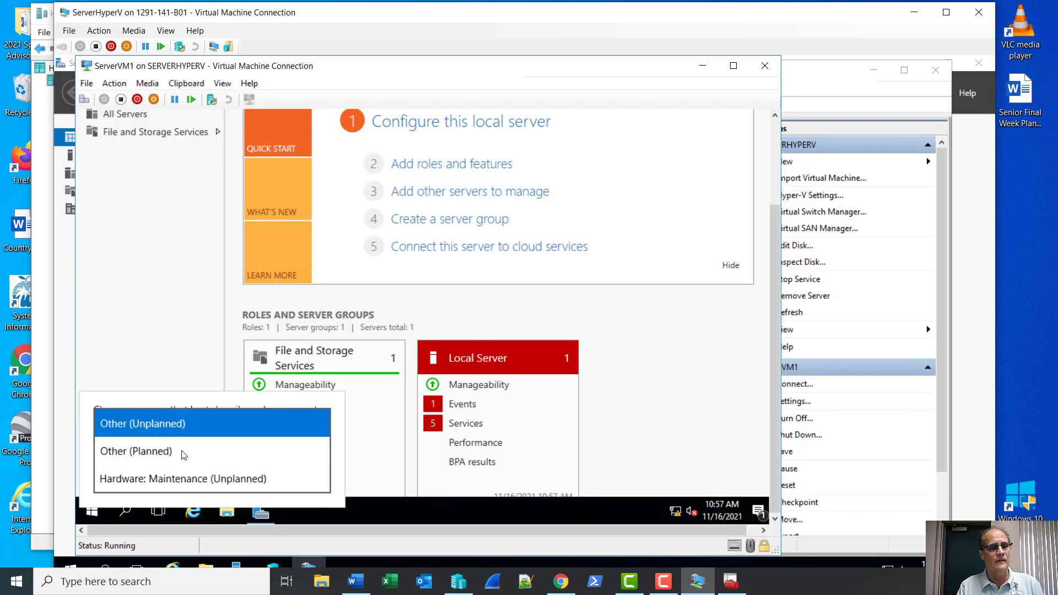
left_click(146, 453)
left_click(291, 483)
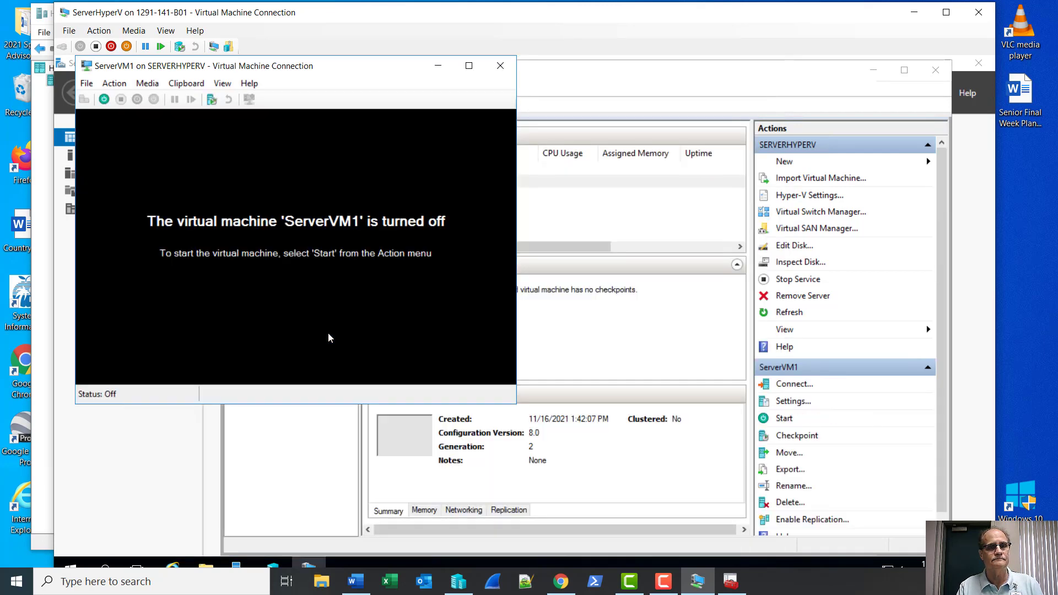
left_click(499, 66)
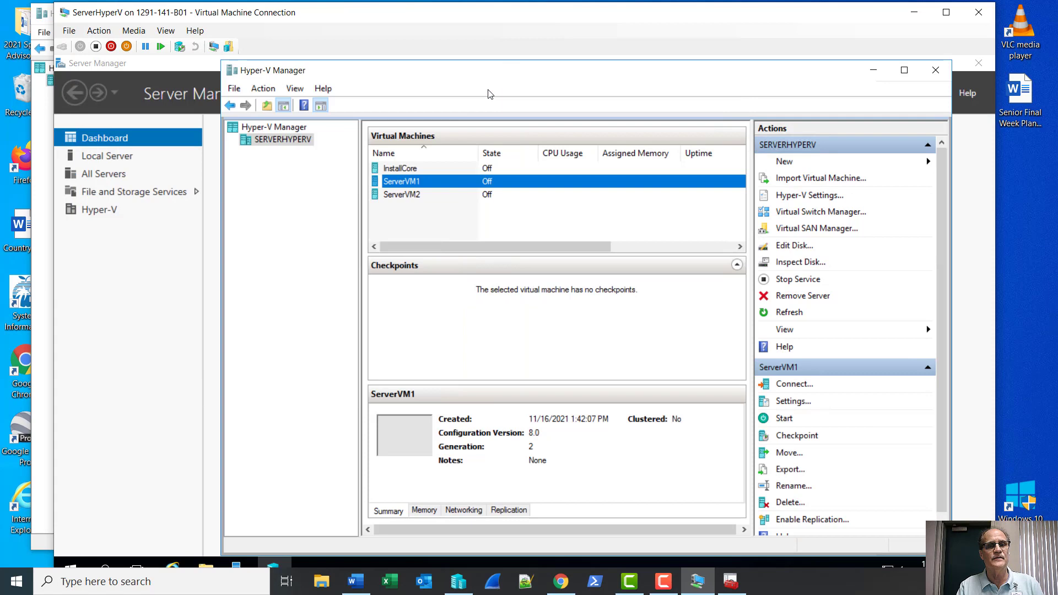
Checkpoint ServerVM1, rename the checkpoint InitialConfig, and connect to ServerVM2.
right_click(444, 185)
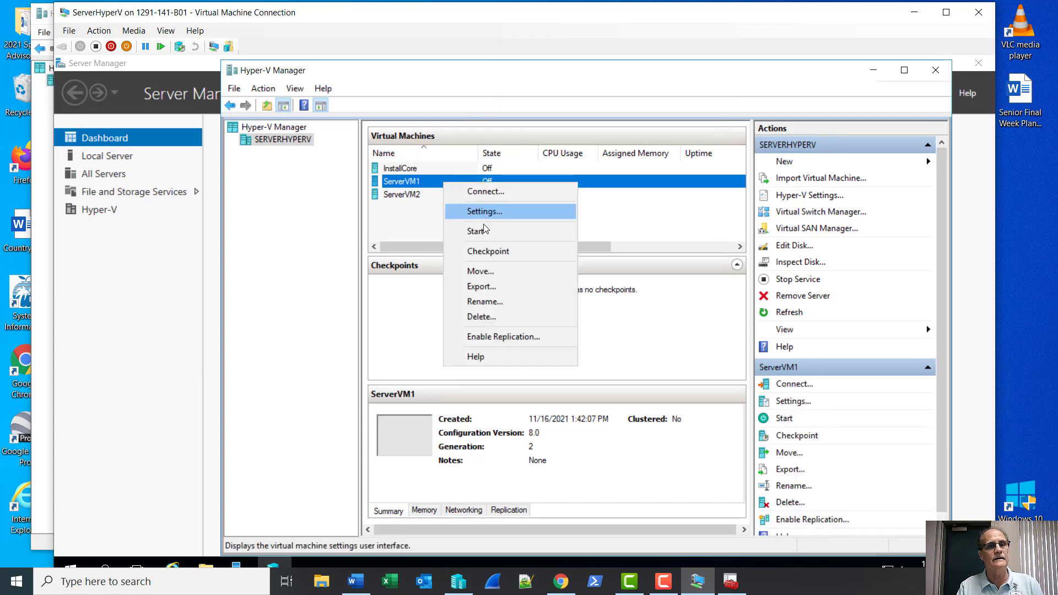
left_click(497, 252)
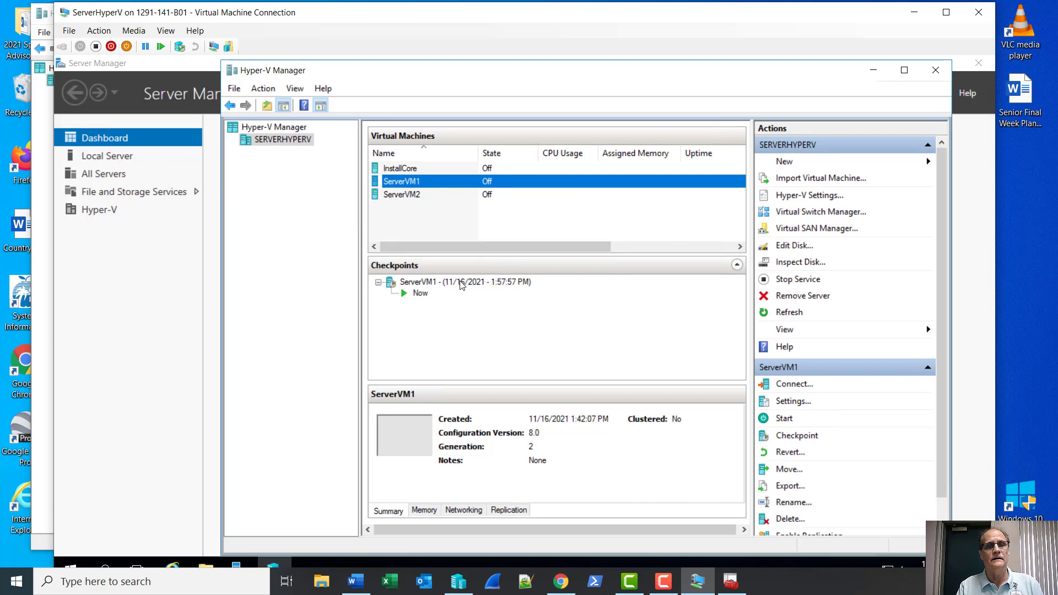
right_click(462, 283)
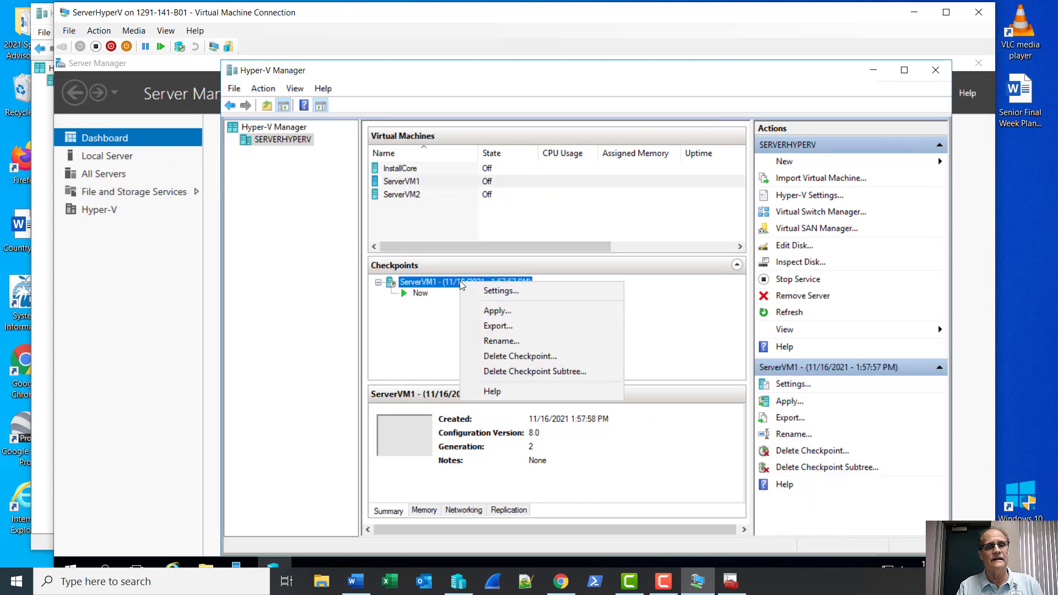
left_click(493, 347)
type("Initial")
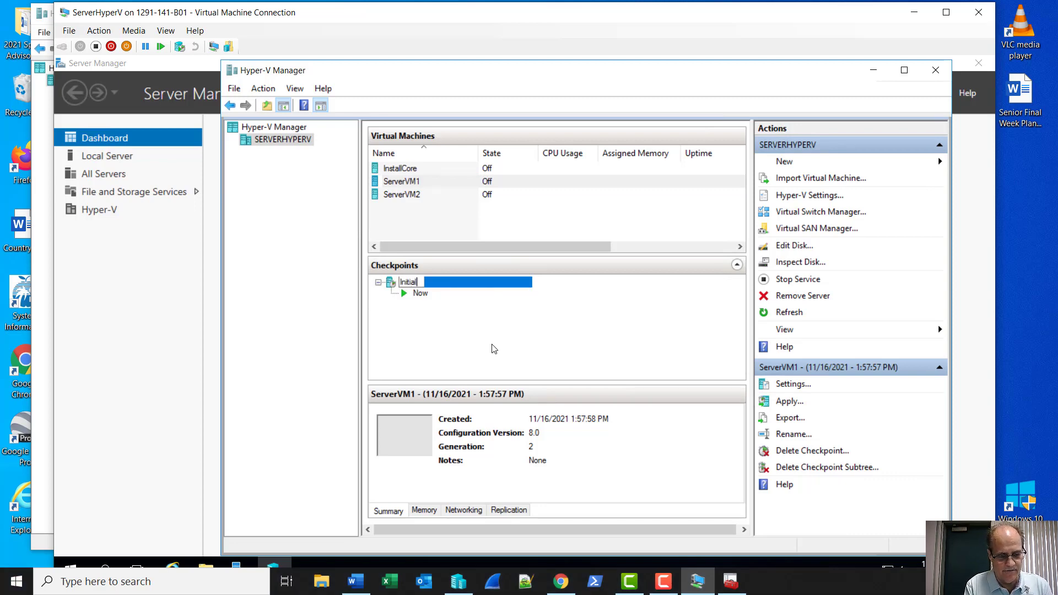
type("Config")
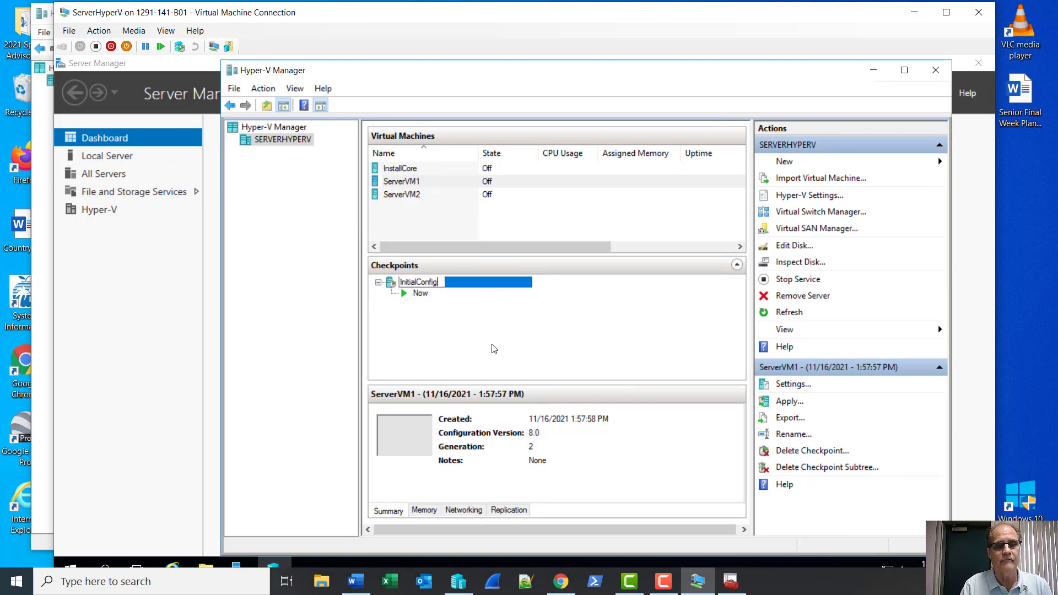
key("Return")
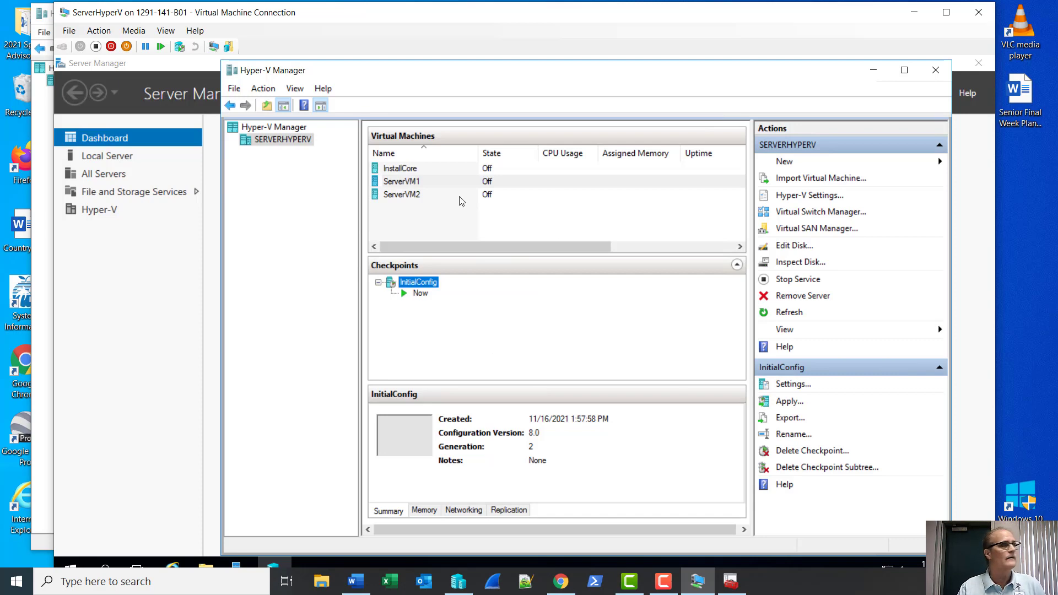
double_click(425, 197)
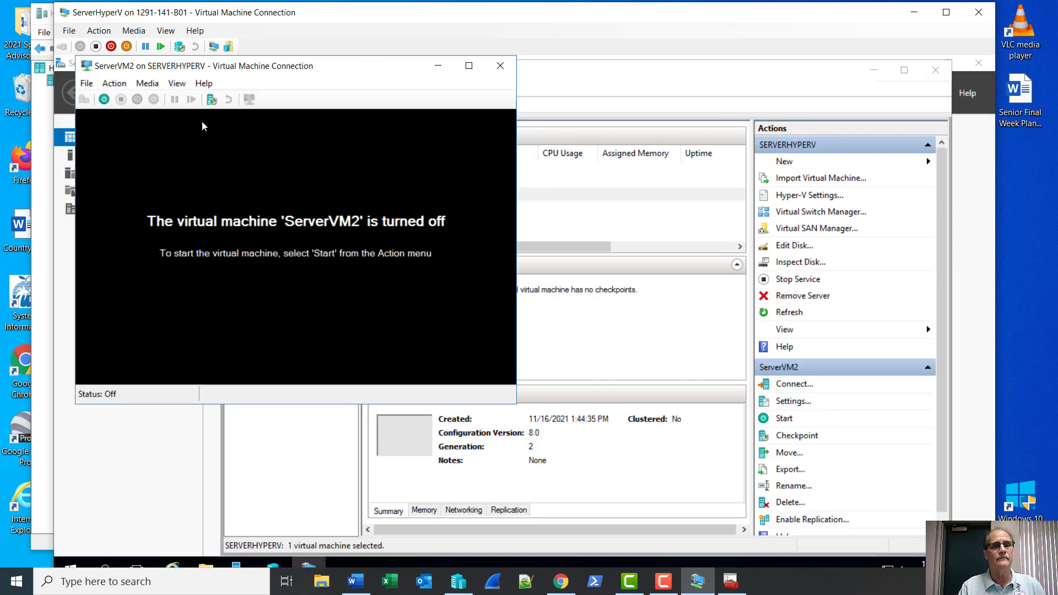
Start ServerVM2 and choose the Windows Server 2016 Datacenter Evaluation (Desktop Experience) edition.
left_click(104, 100)
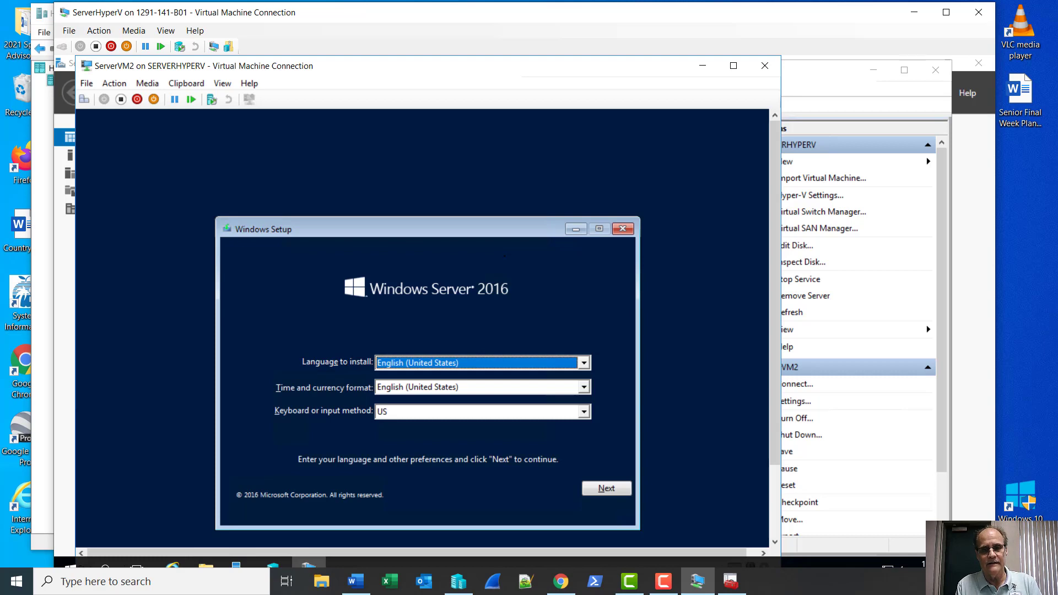
key("Return")
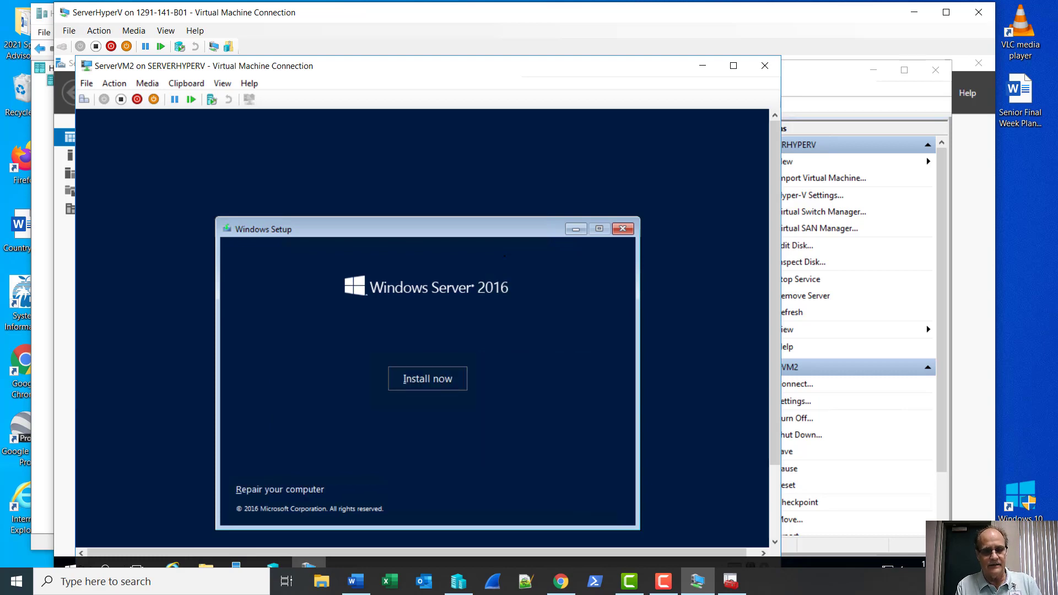
key("Return")
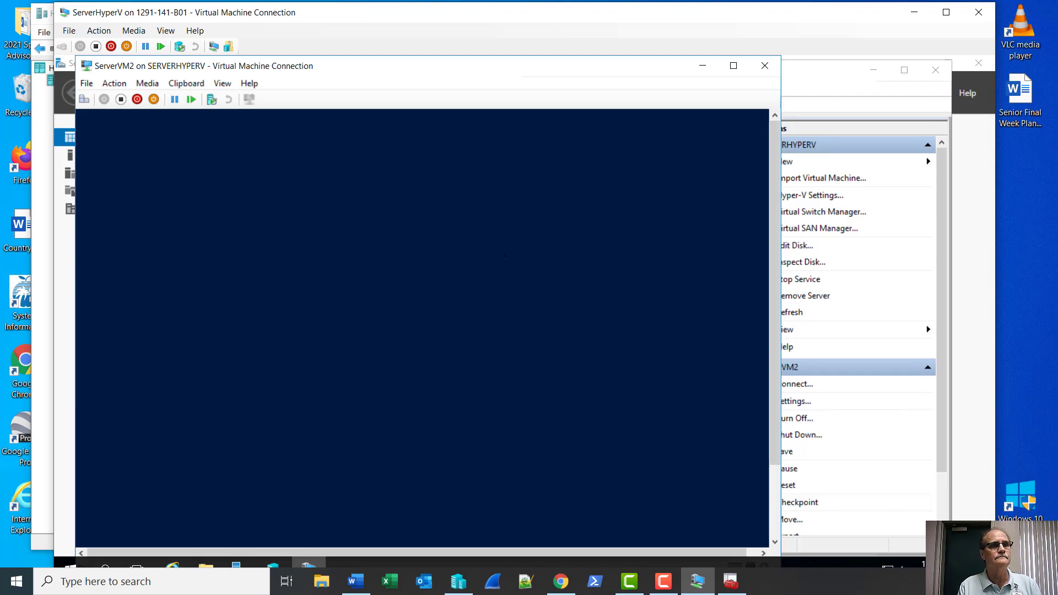
key("Down")
key("Down")
key("Down")
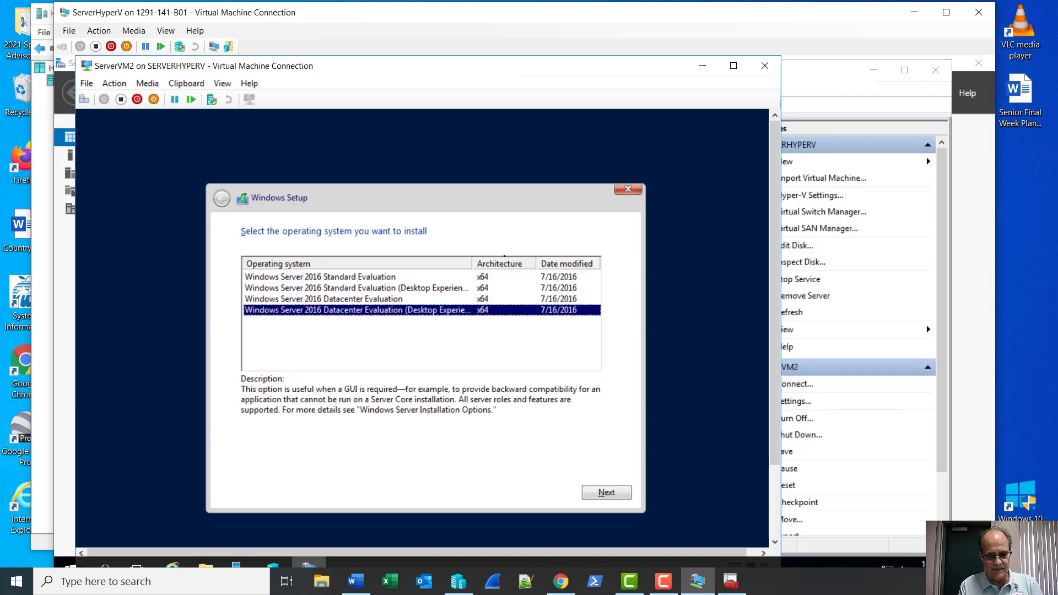
key("Return")
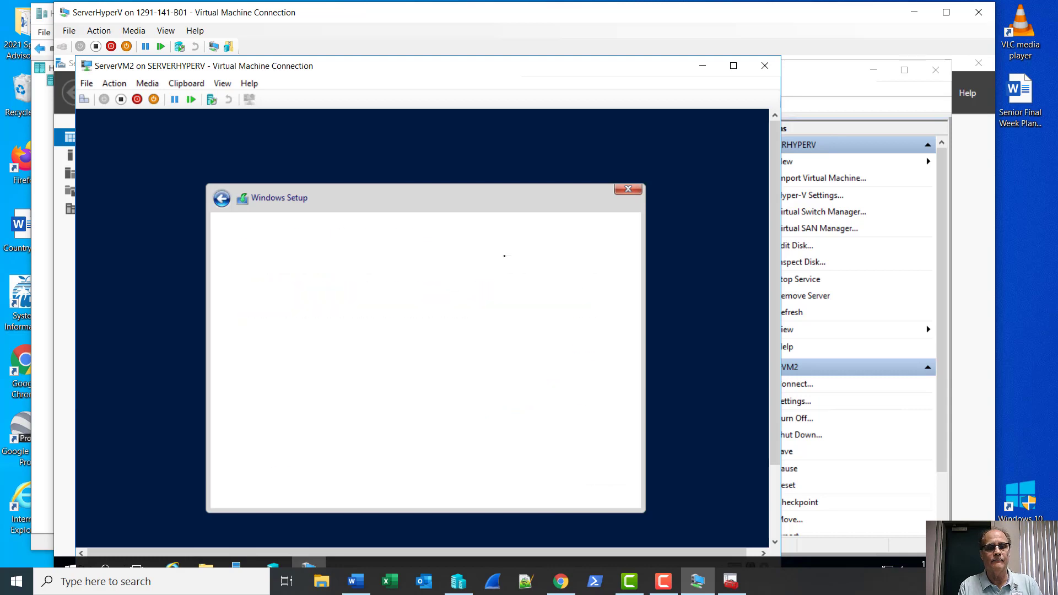
Accept the license and run a Custom install onto Drive 0 unallocated space.
key("space")
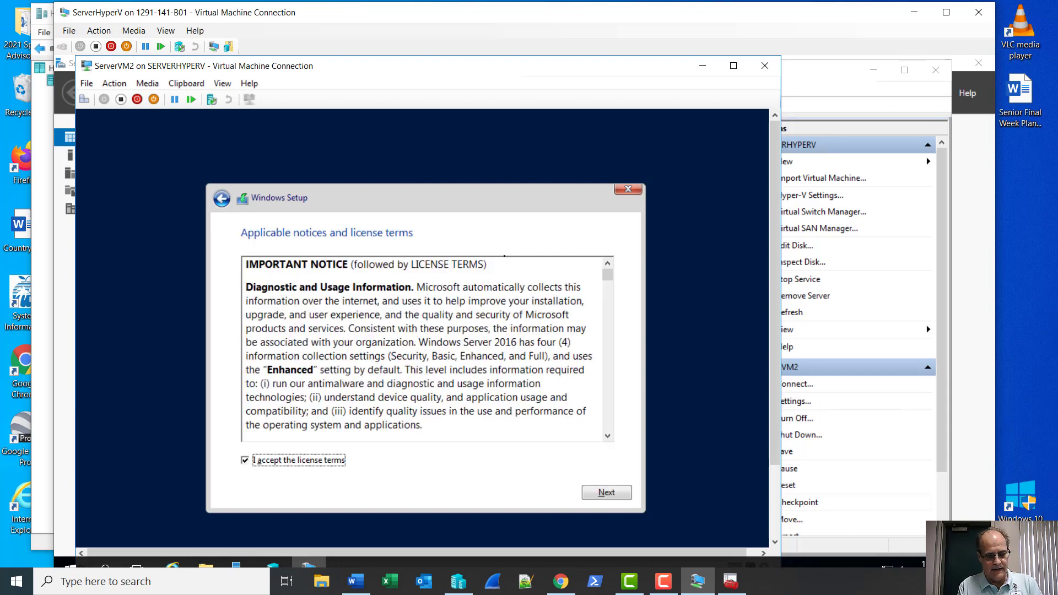
key("Return")
key("alt+c")
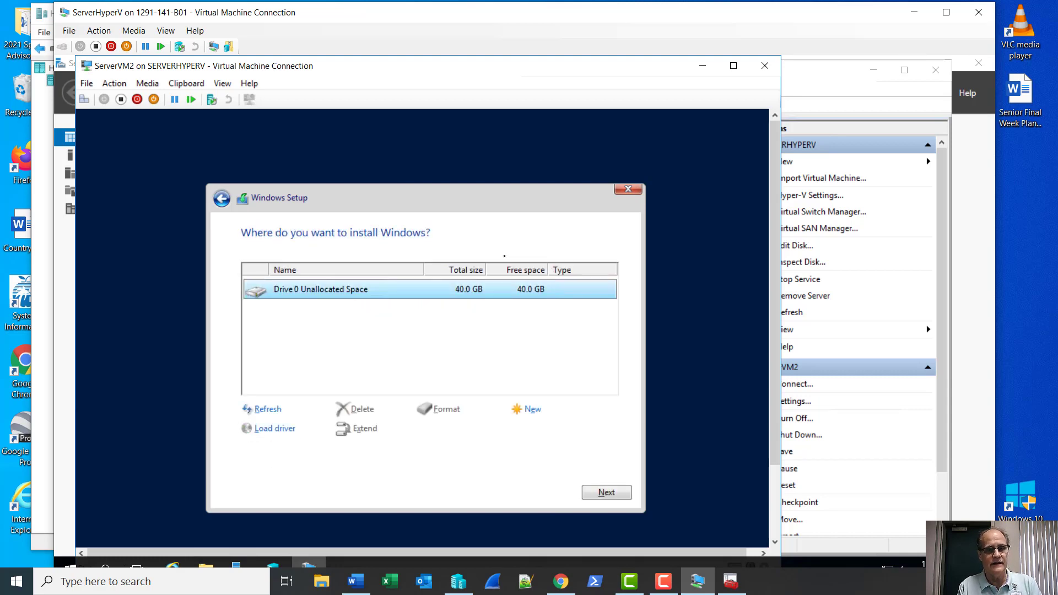
key("Return")
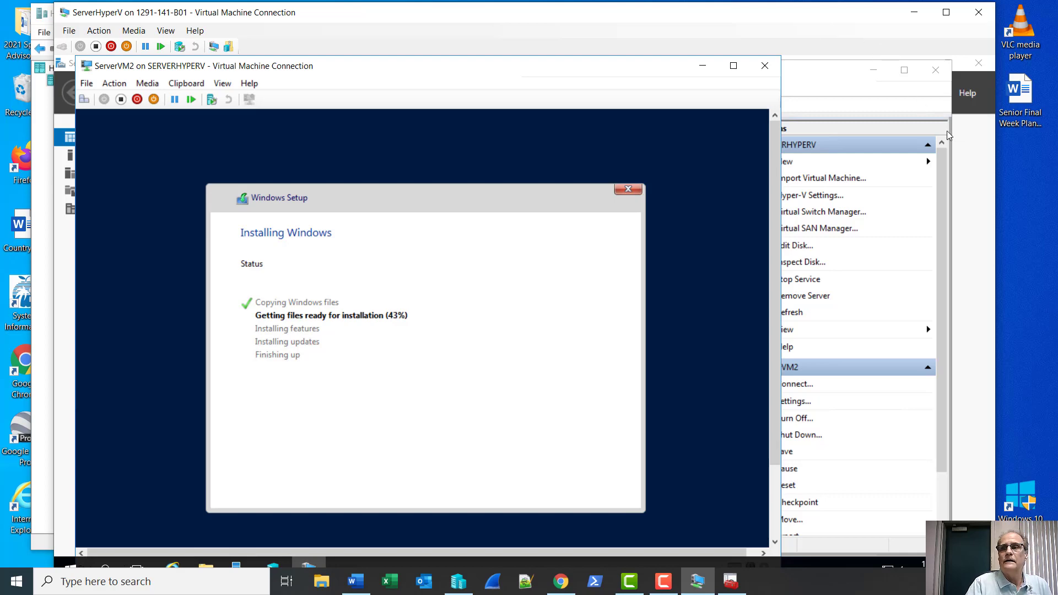
left_click(977, 152)
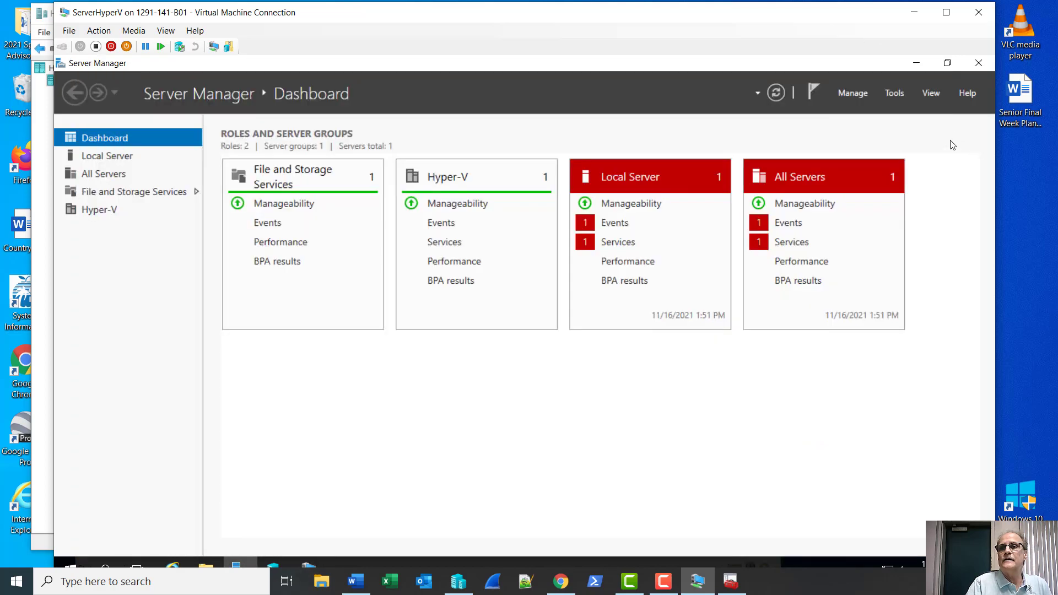
Launch Windows Firewall with Advanced Security from Server Manager's Tools menu and maximize it.
left_click(901, 94)
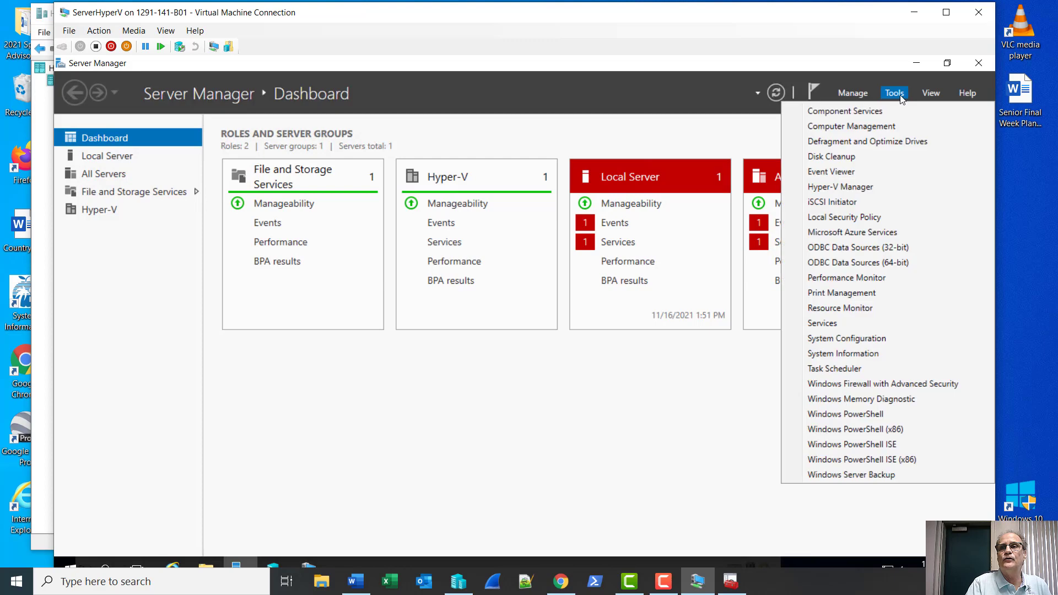
left_click(863, 388)
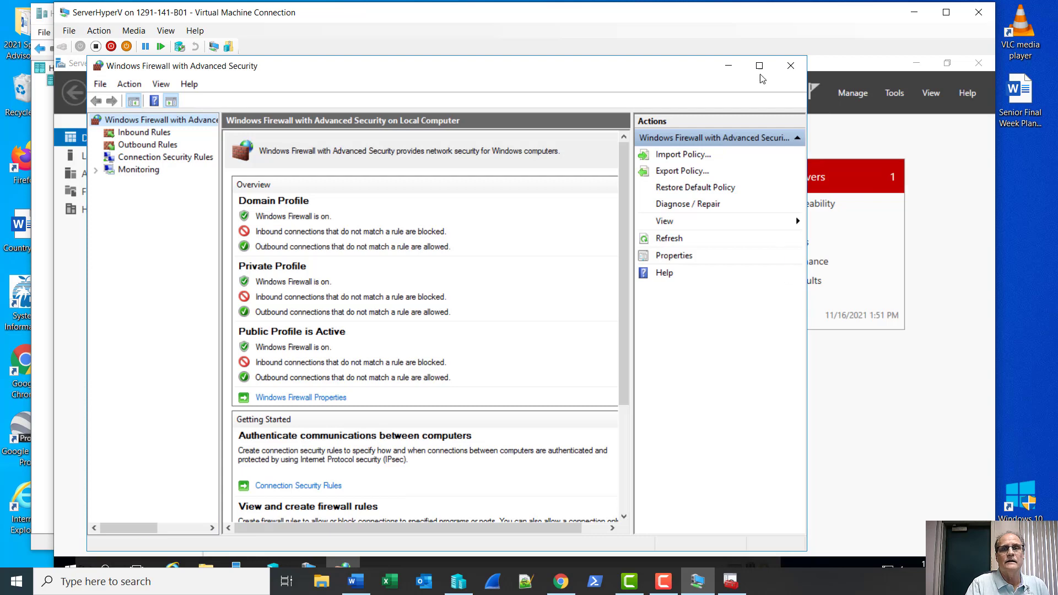
left_click(747, 74)
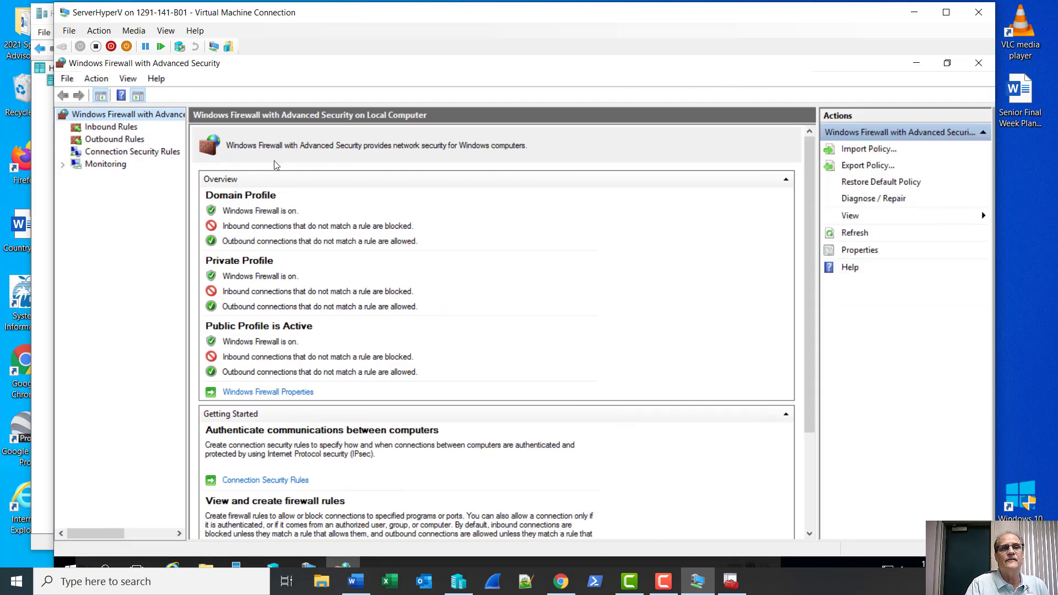
Locate the inbound File and Printer Sharing Echo Request ICMPv4-In rule without enabling it, then close the console.
left_click(97, 128)
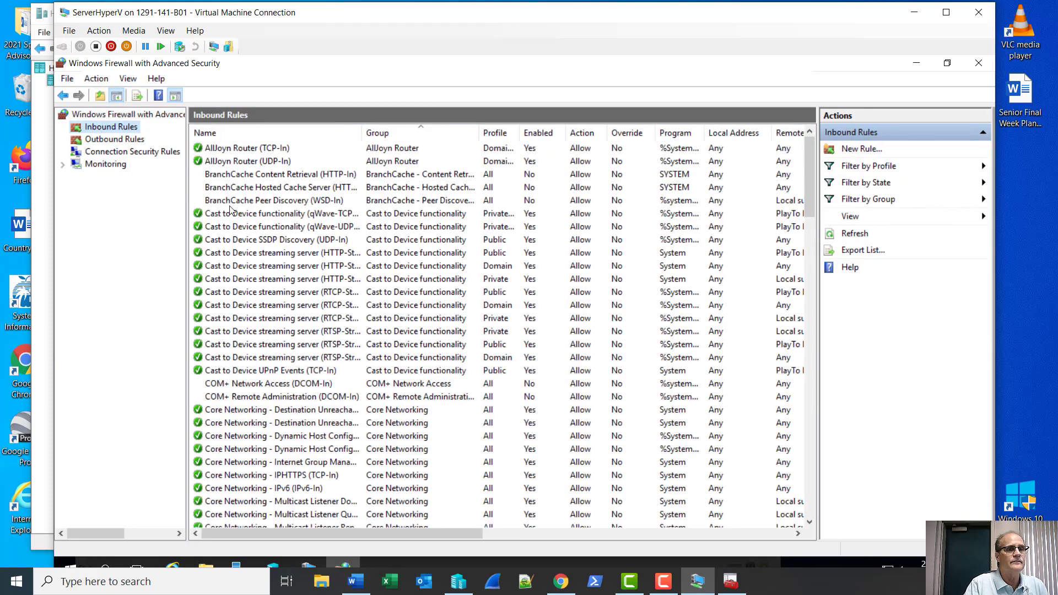
scroll(388, 295, "down", 11)
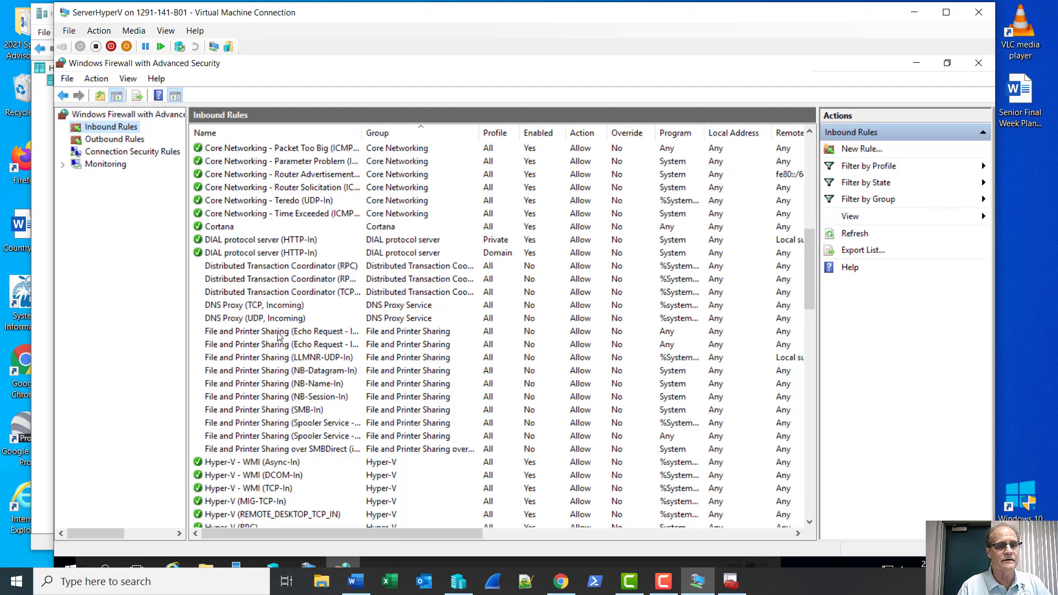
left_click_drag(363, 134, 396, 139)
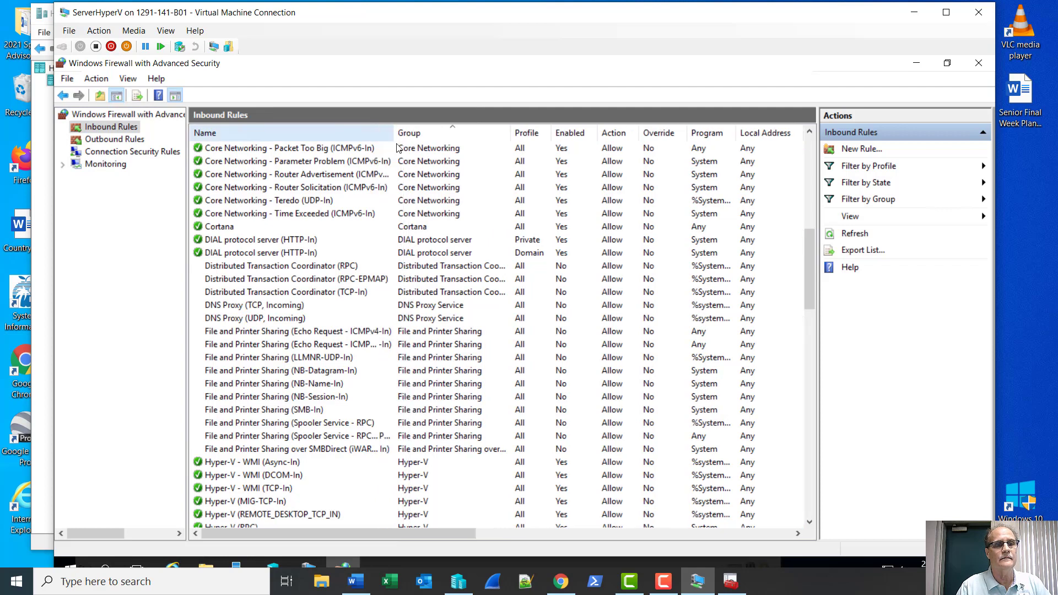
left_click(311, 332)
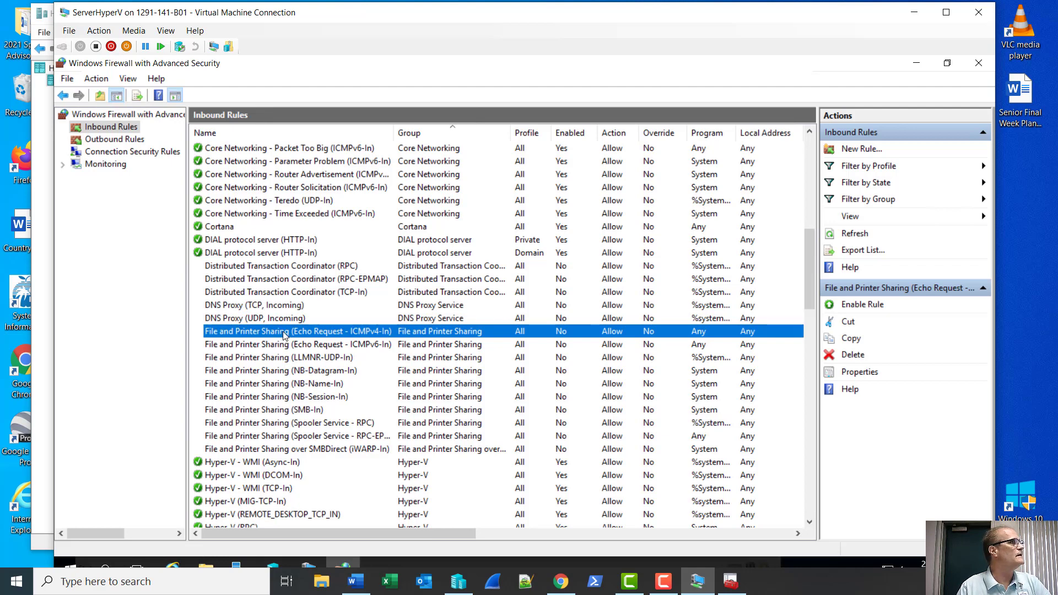
right_click(283, 332)
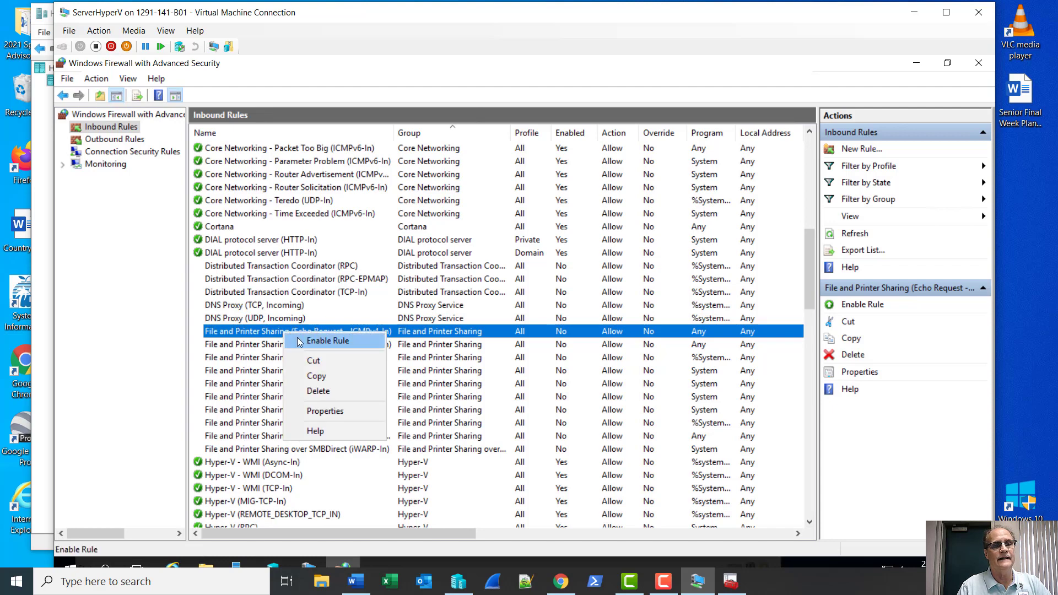
left_click(259, 333)
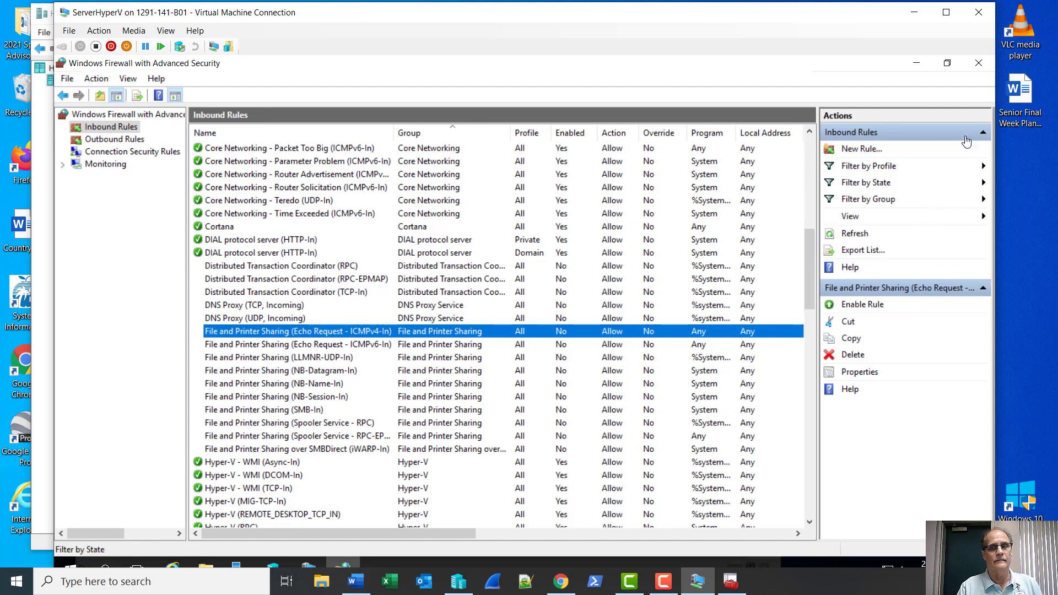
left_click(979, 65)
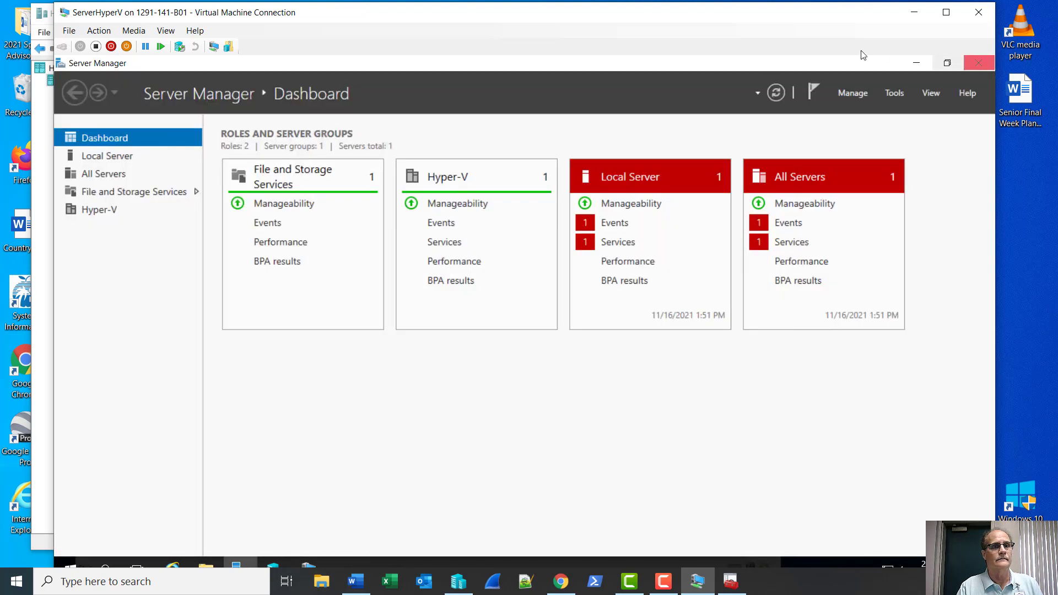
Bring ServerVM2's Windows Setup window forward, now at the installing updates stage.
left_click(309, 563)
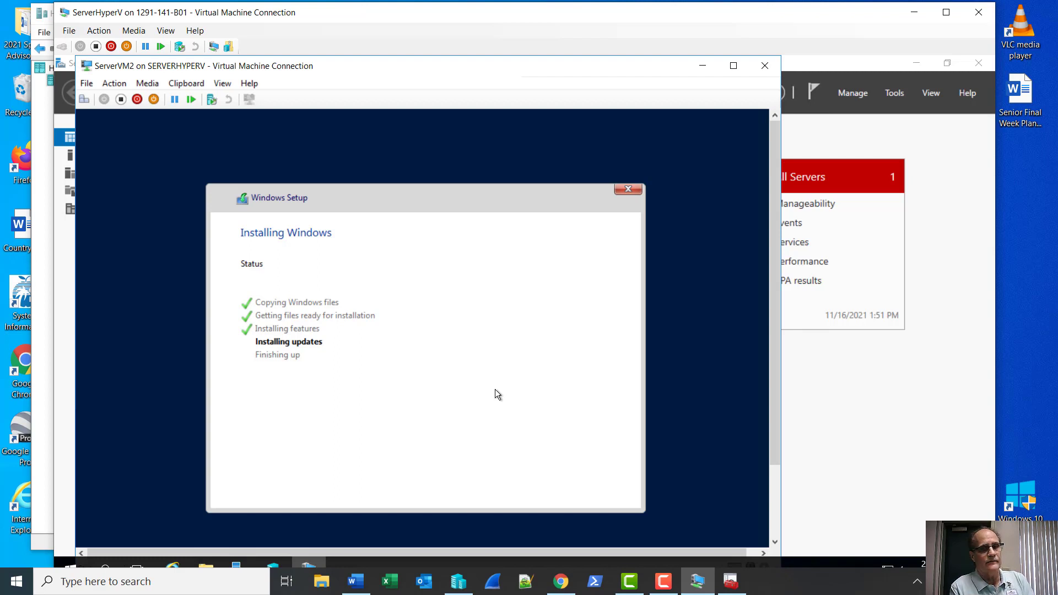
left_click(663, 581)
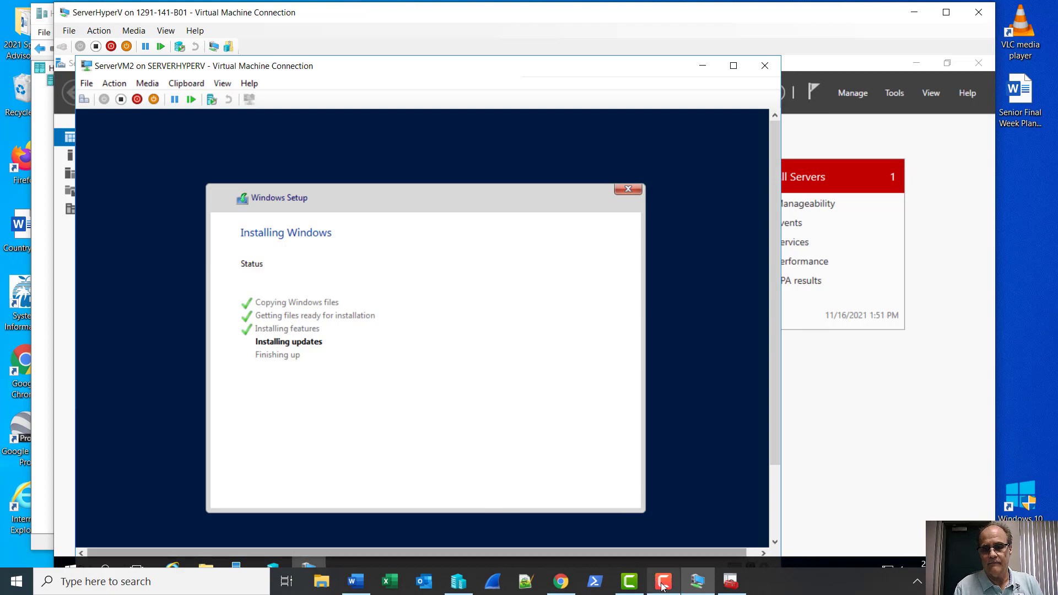